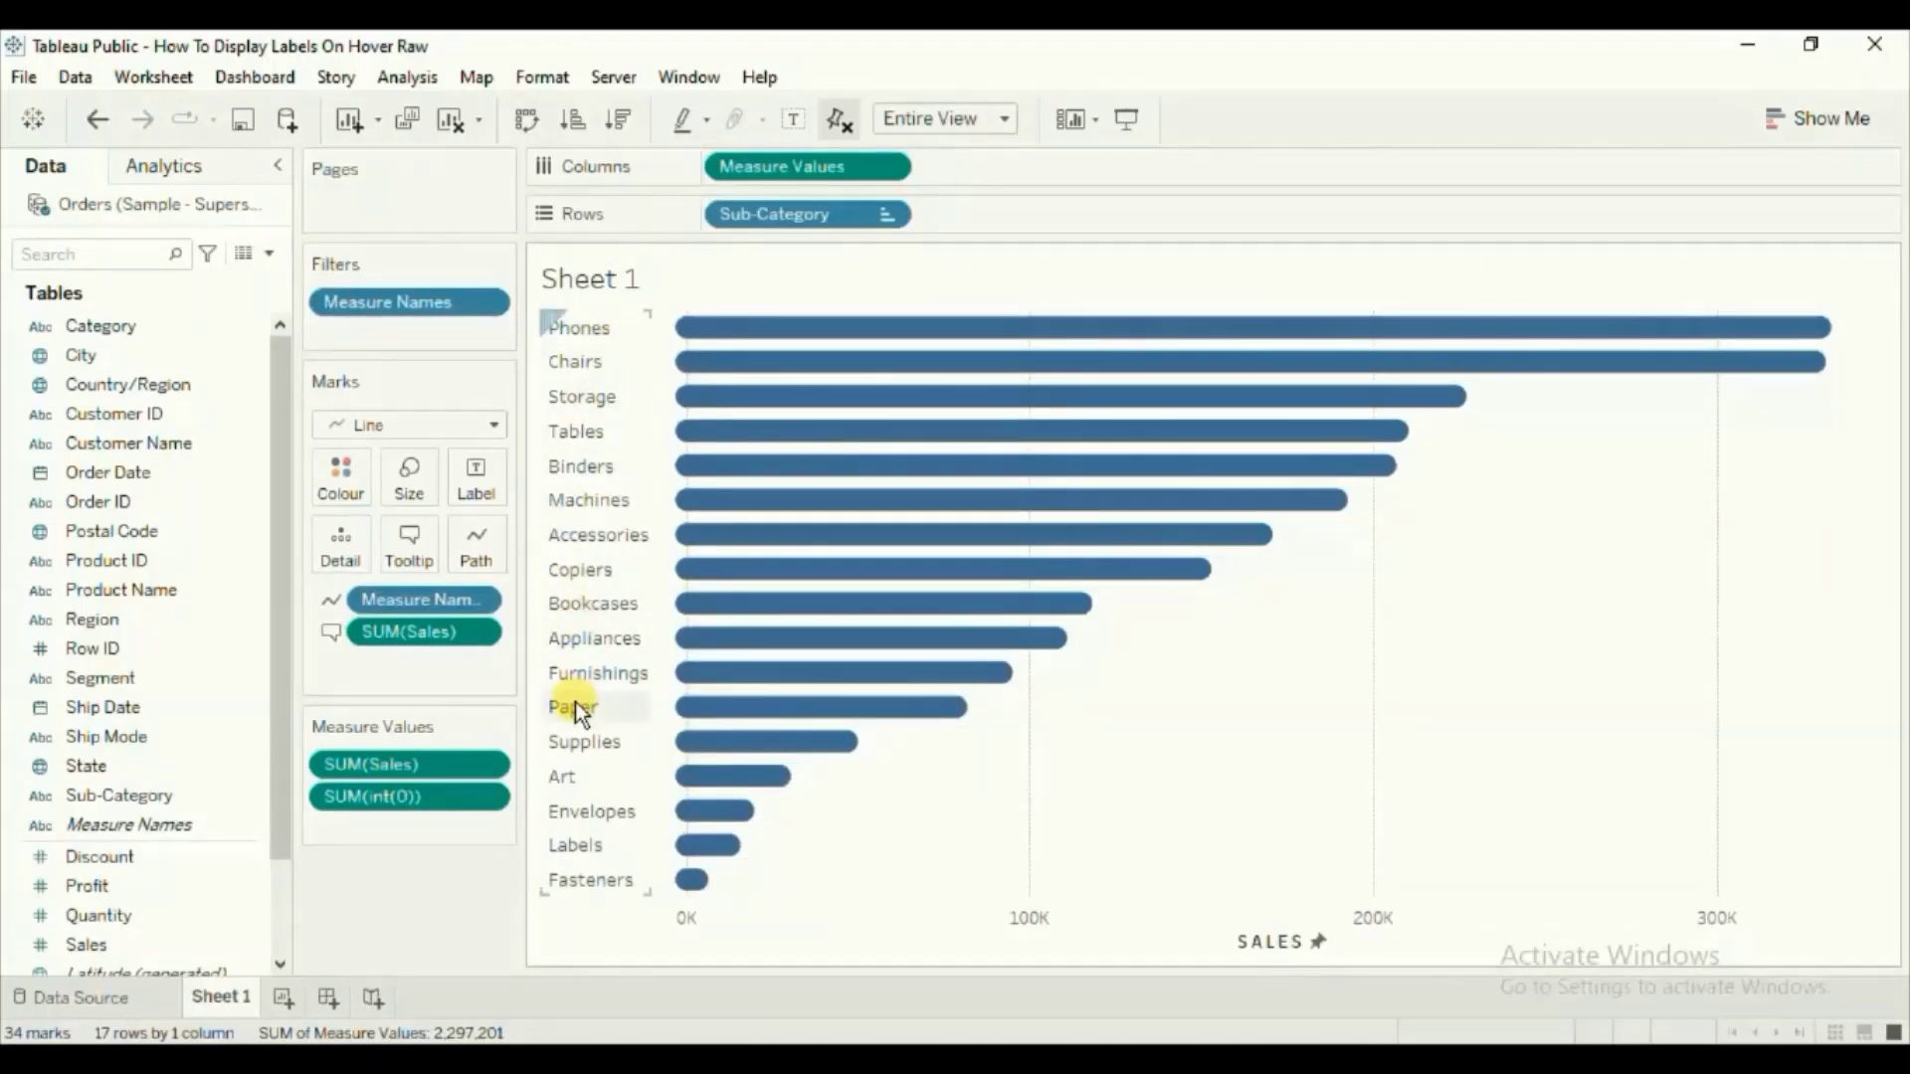
- Create a set from the Sub-Category field with only Appliances as a member, keeping the name Sub-Category Set
mouse_move(756, 619)
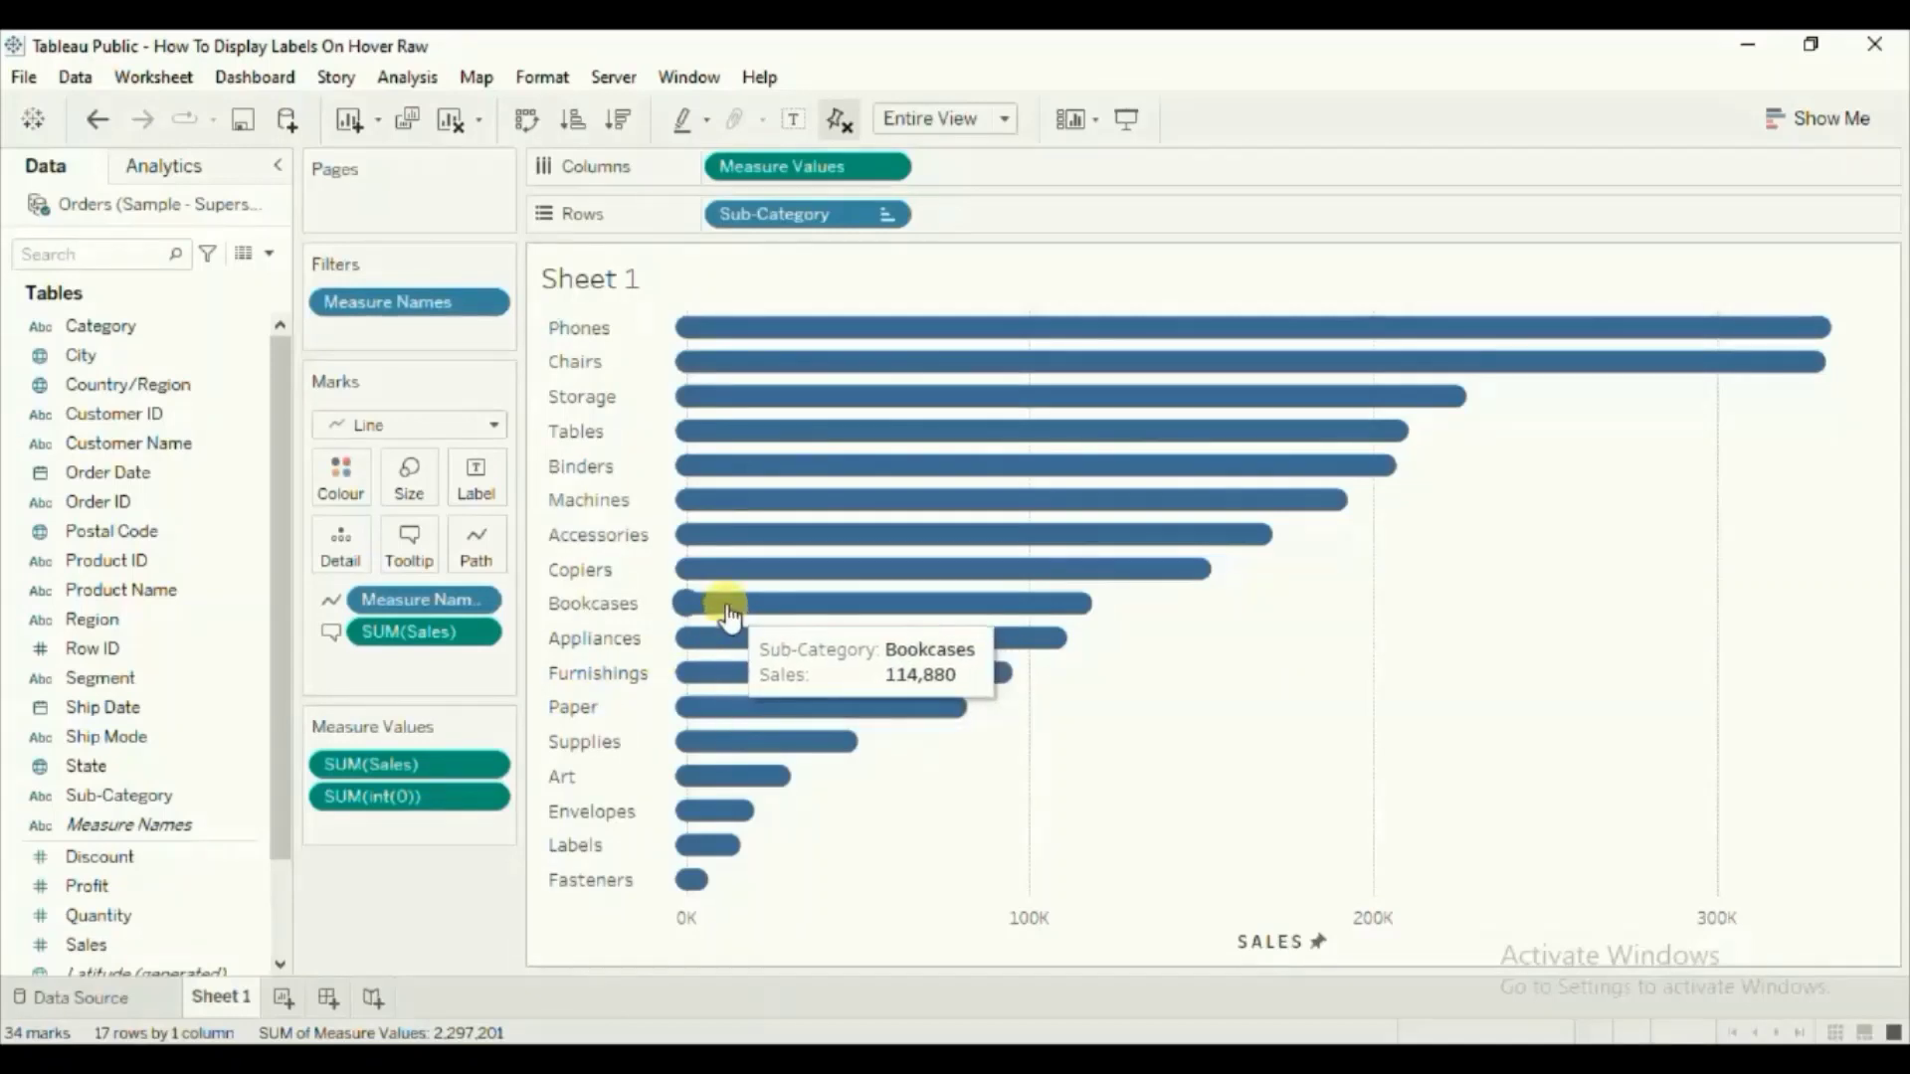
mouse_move(727, 575)
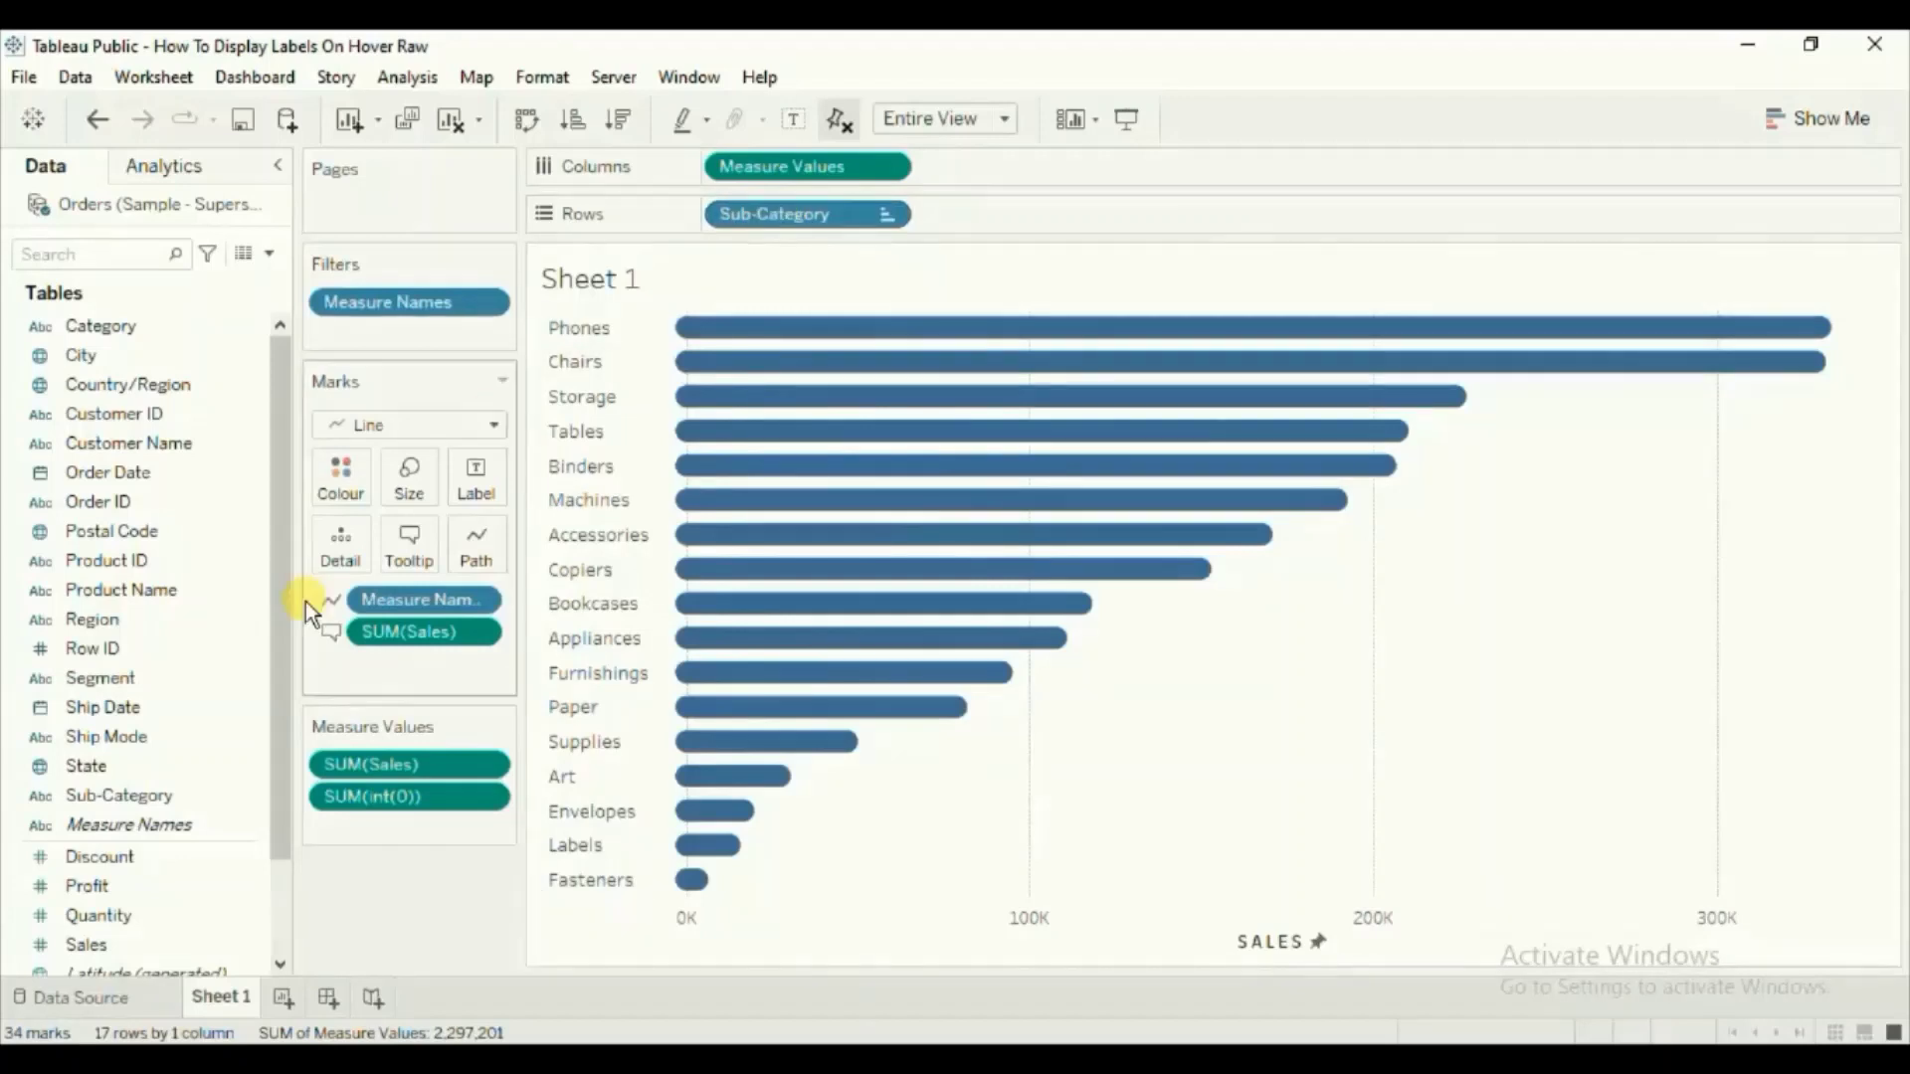
click(213, 793)
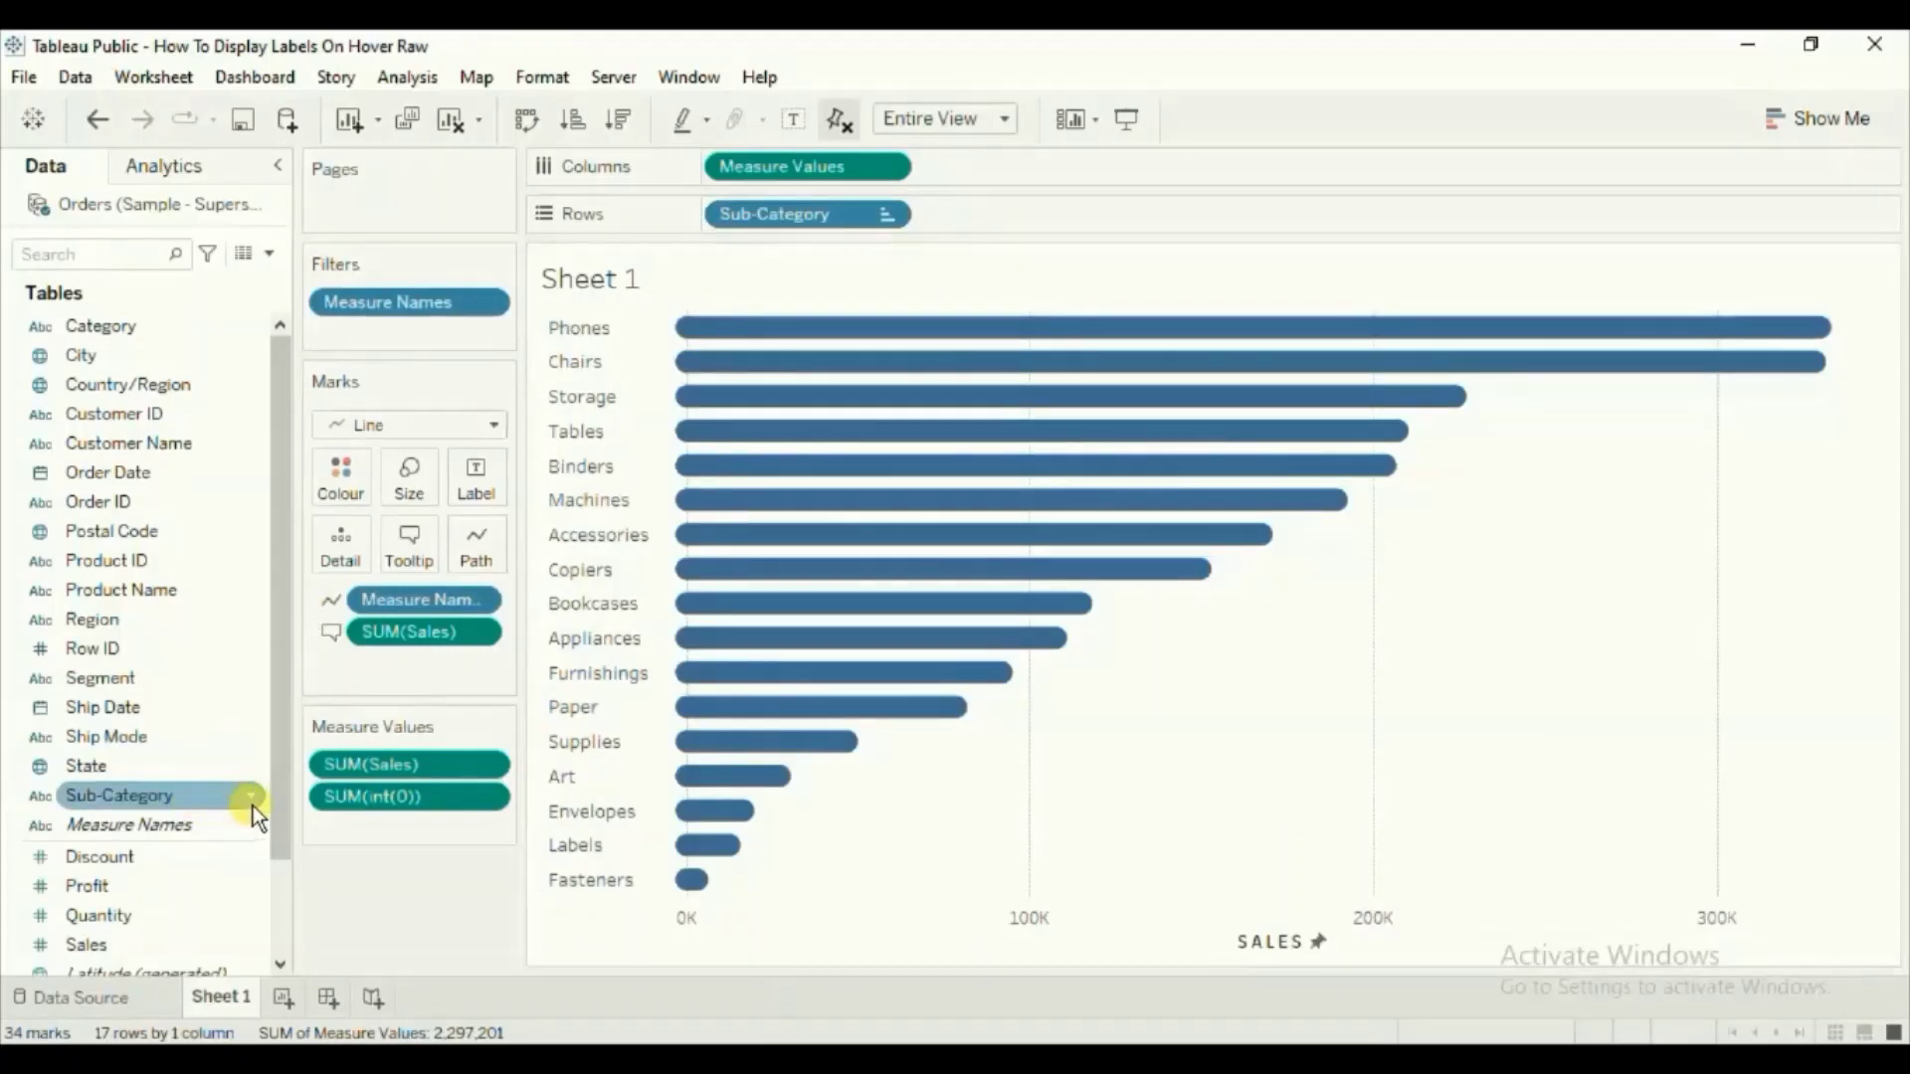
click(253, 802)
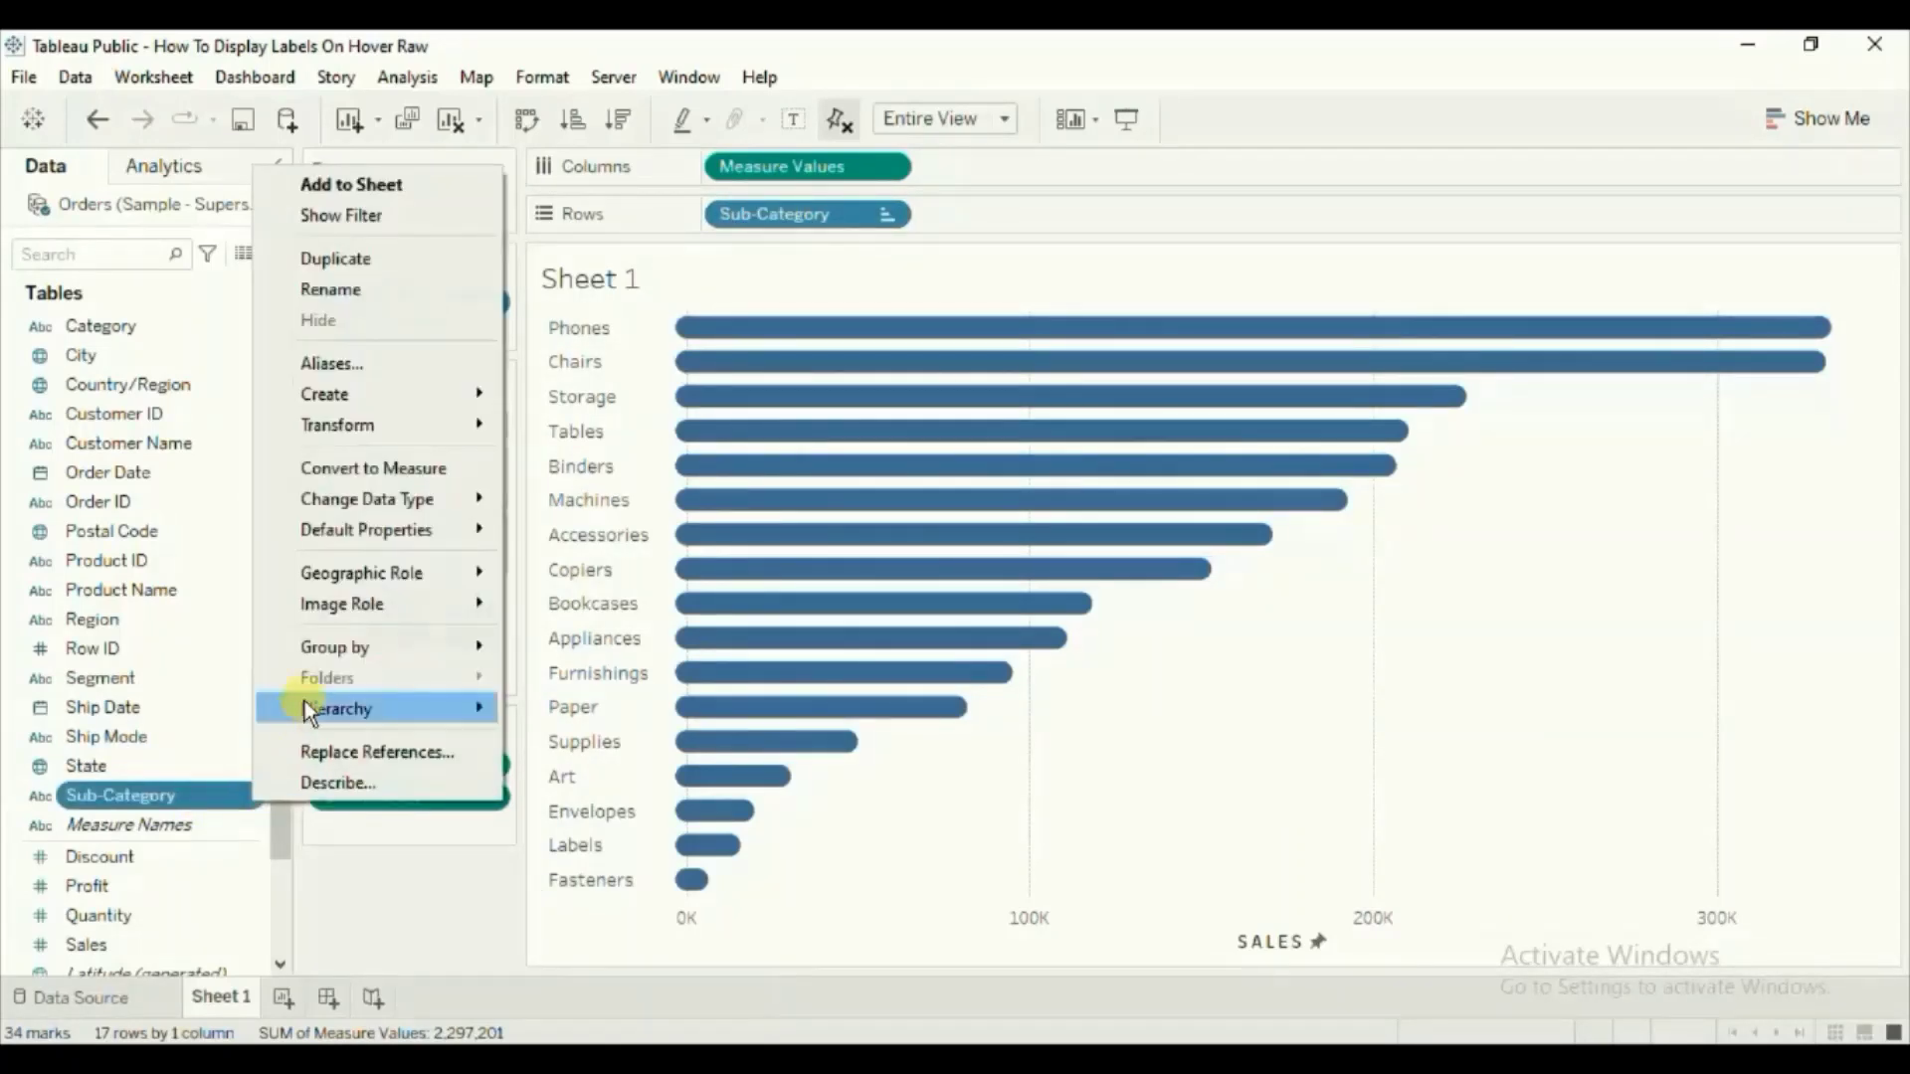
mouse_move(330, 404)
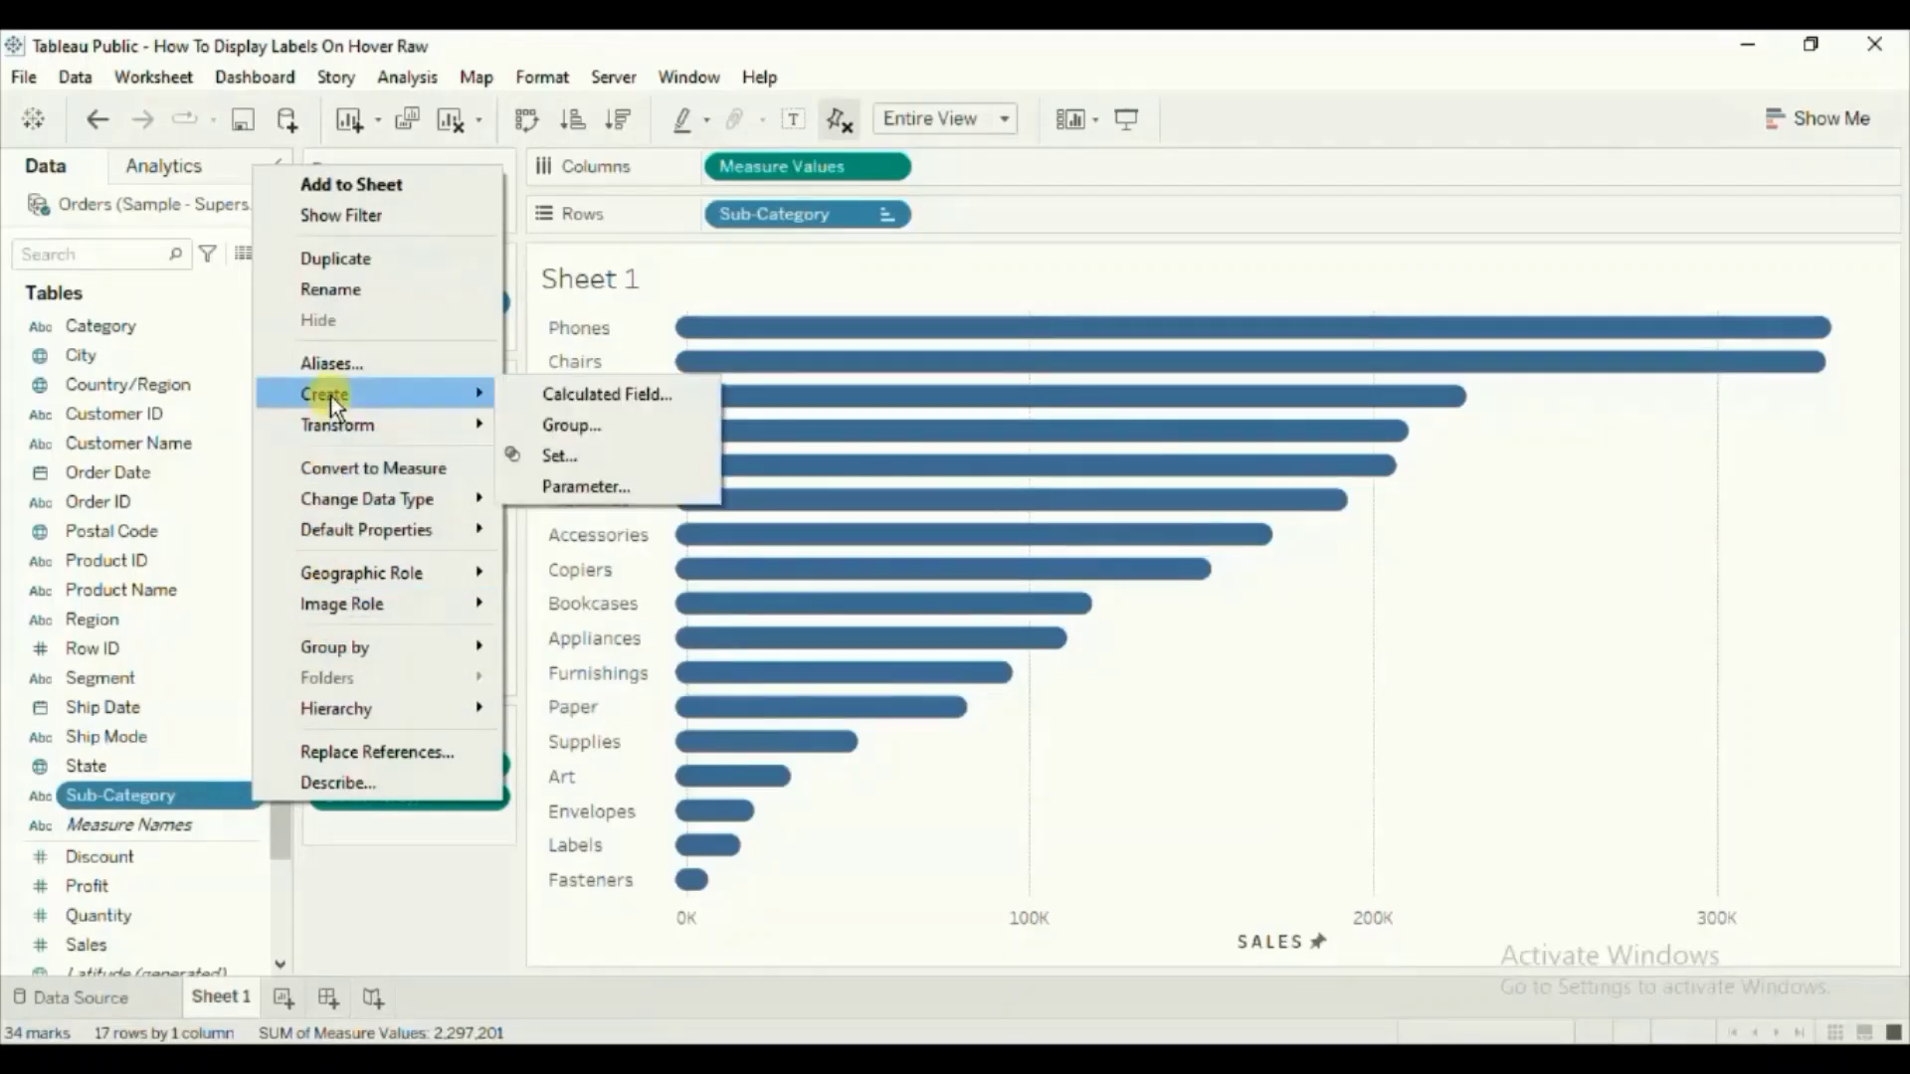
click(537, 453)
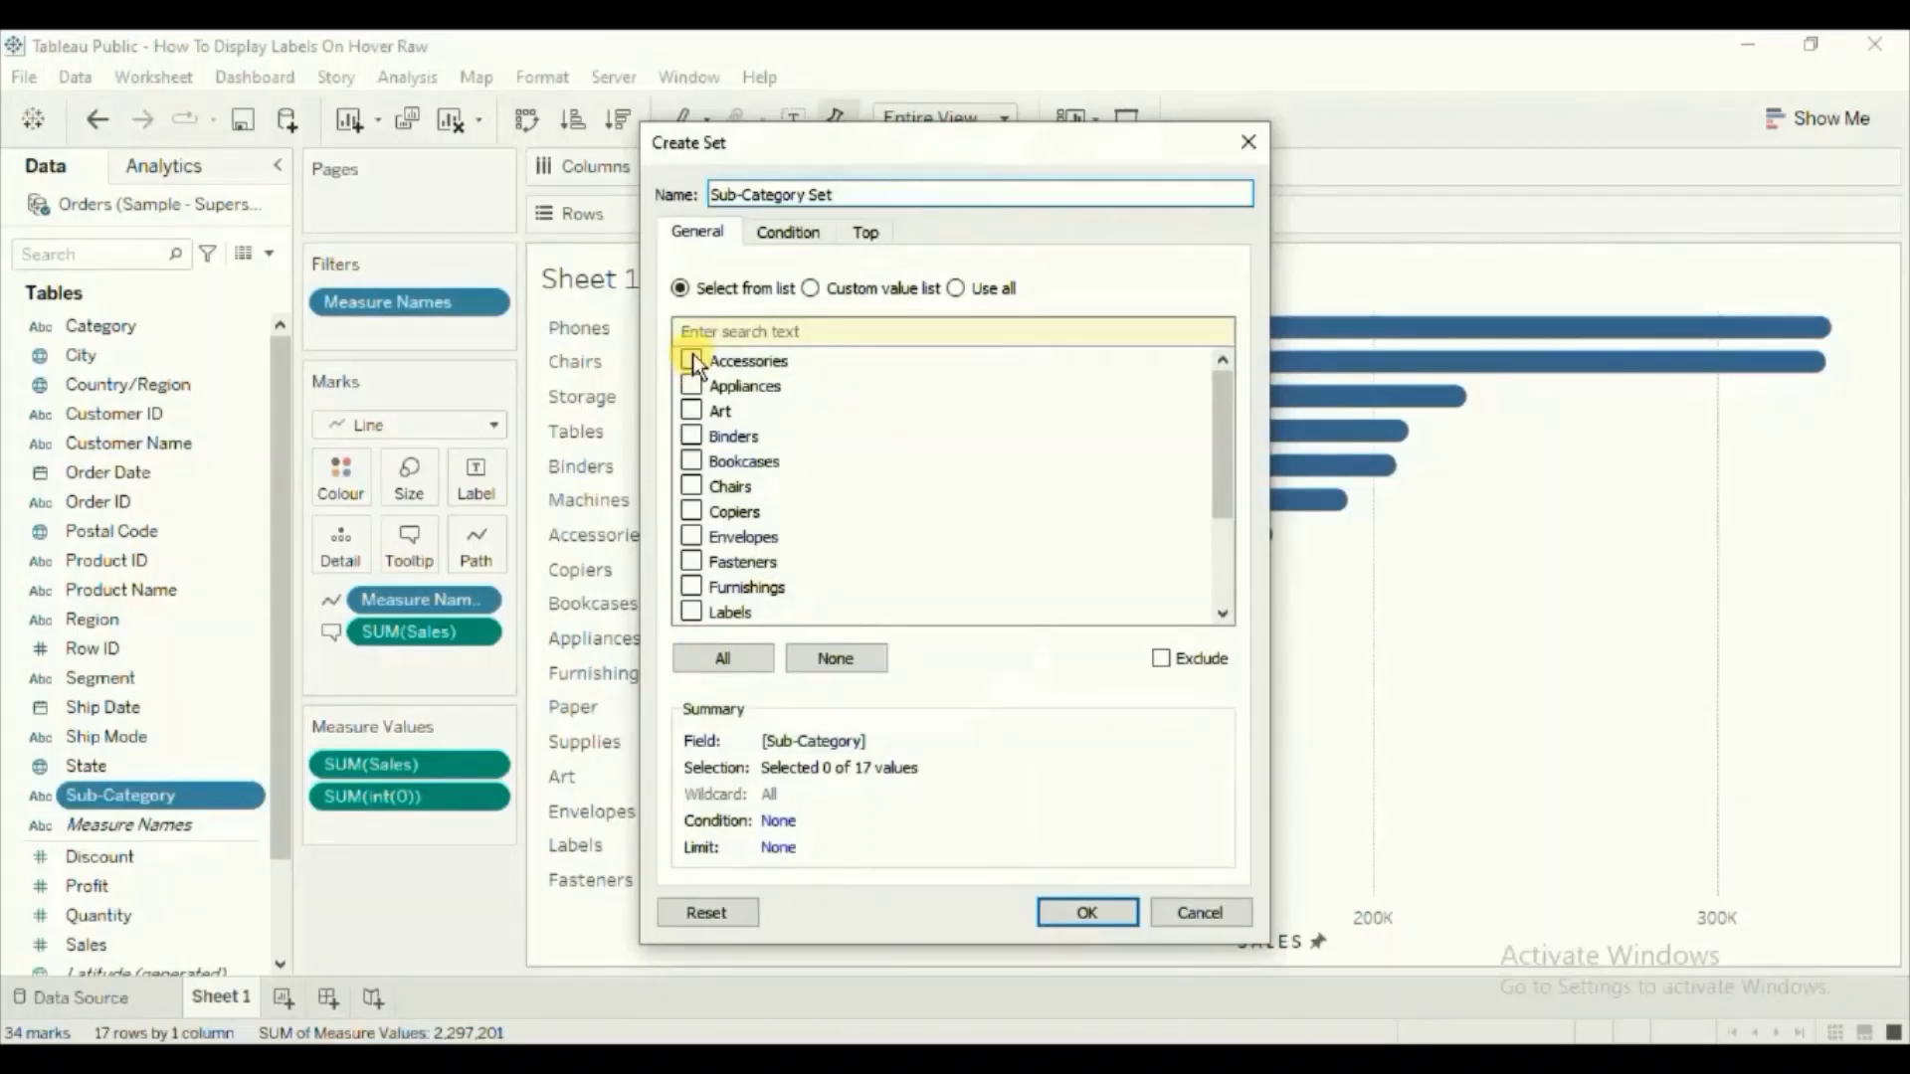
click(692, 386)
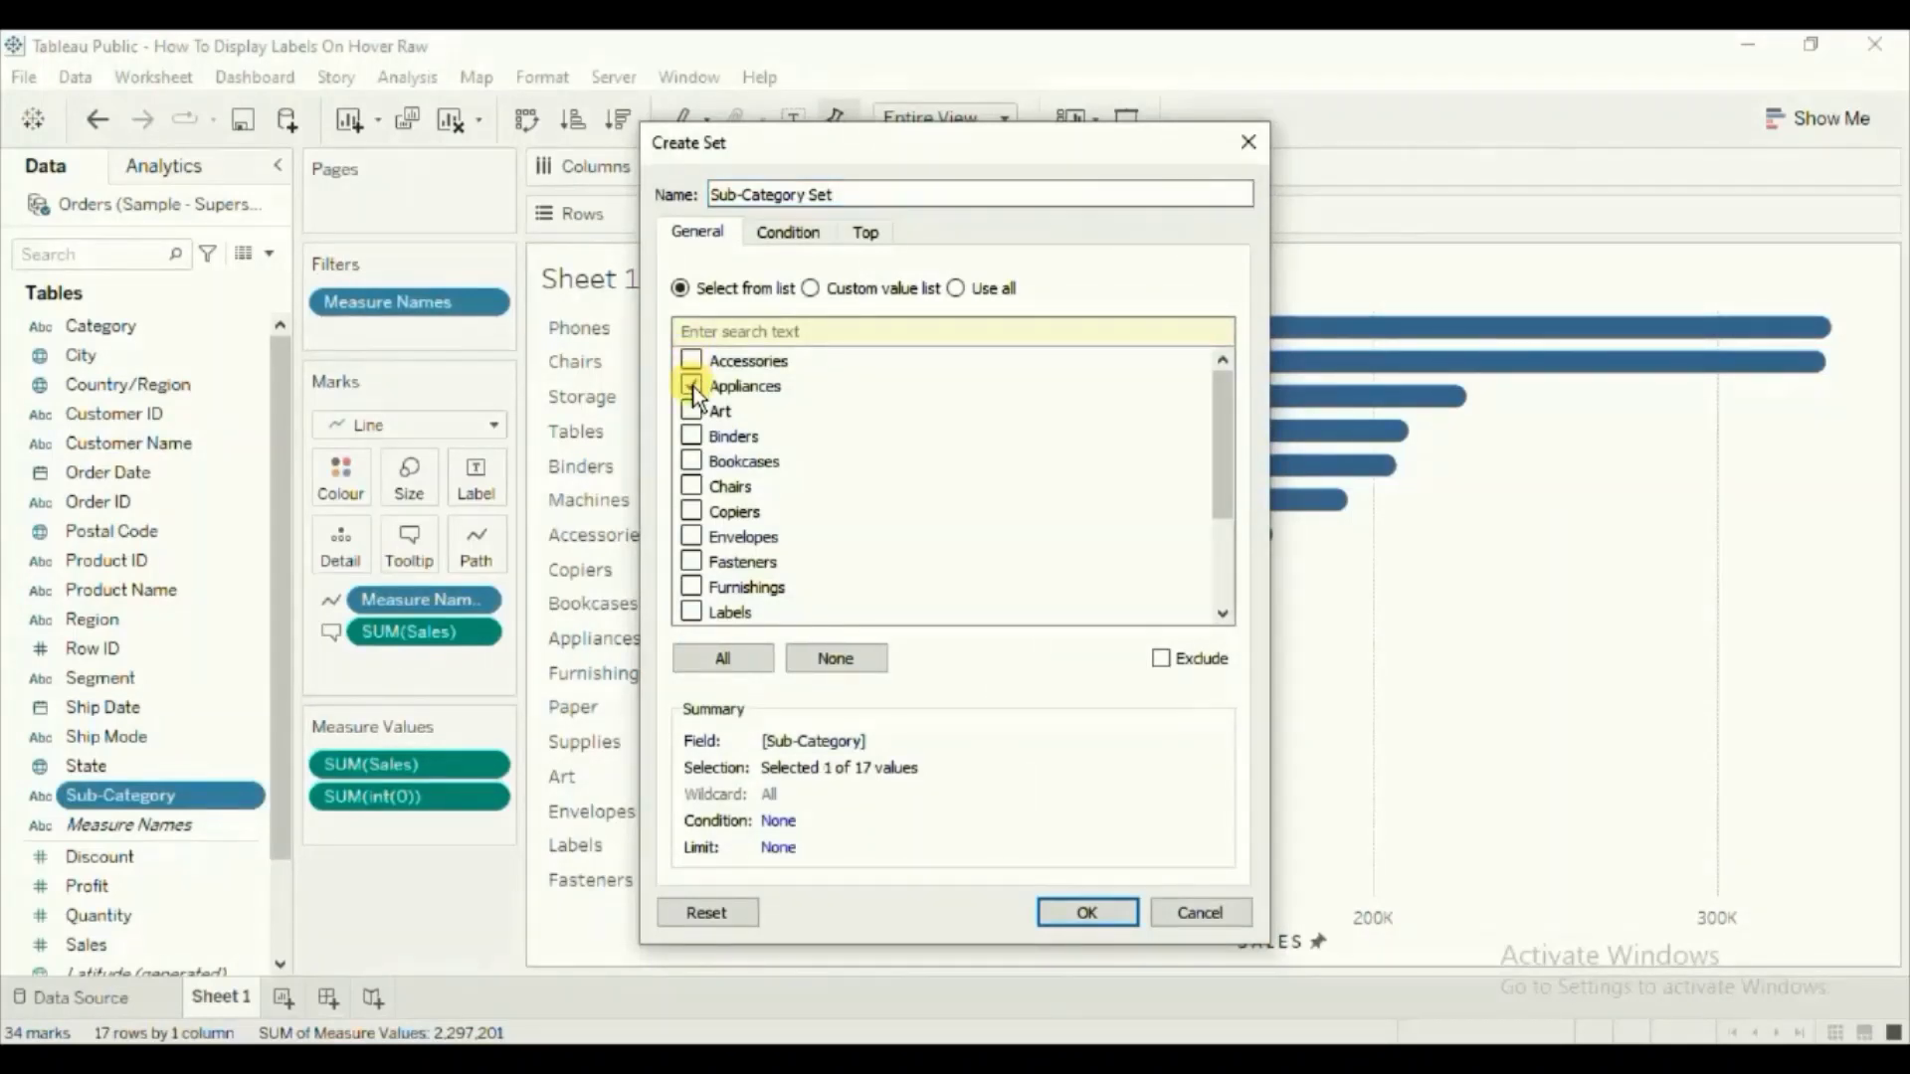
click(1086, 914)
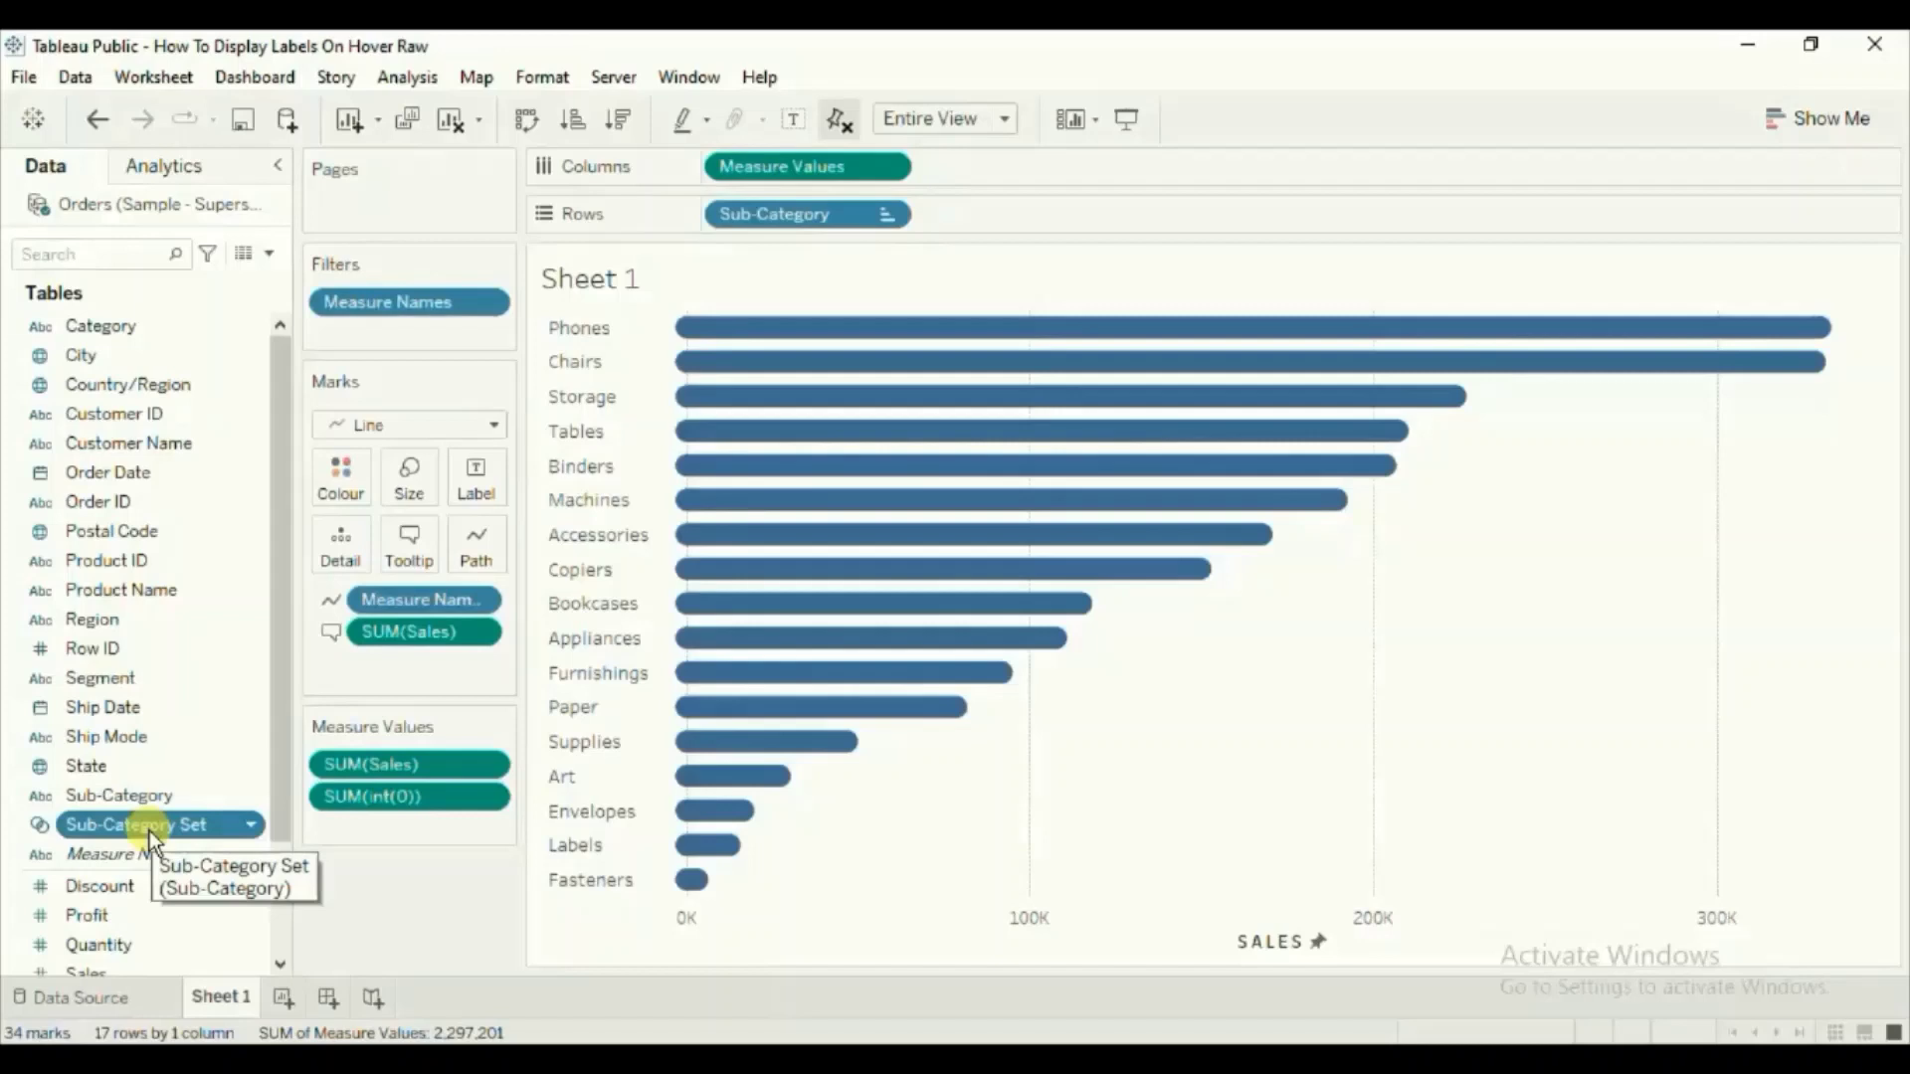
- Start a calculated field based on Sub-Category Set and name it Sales Label
click(243, 827)
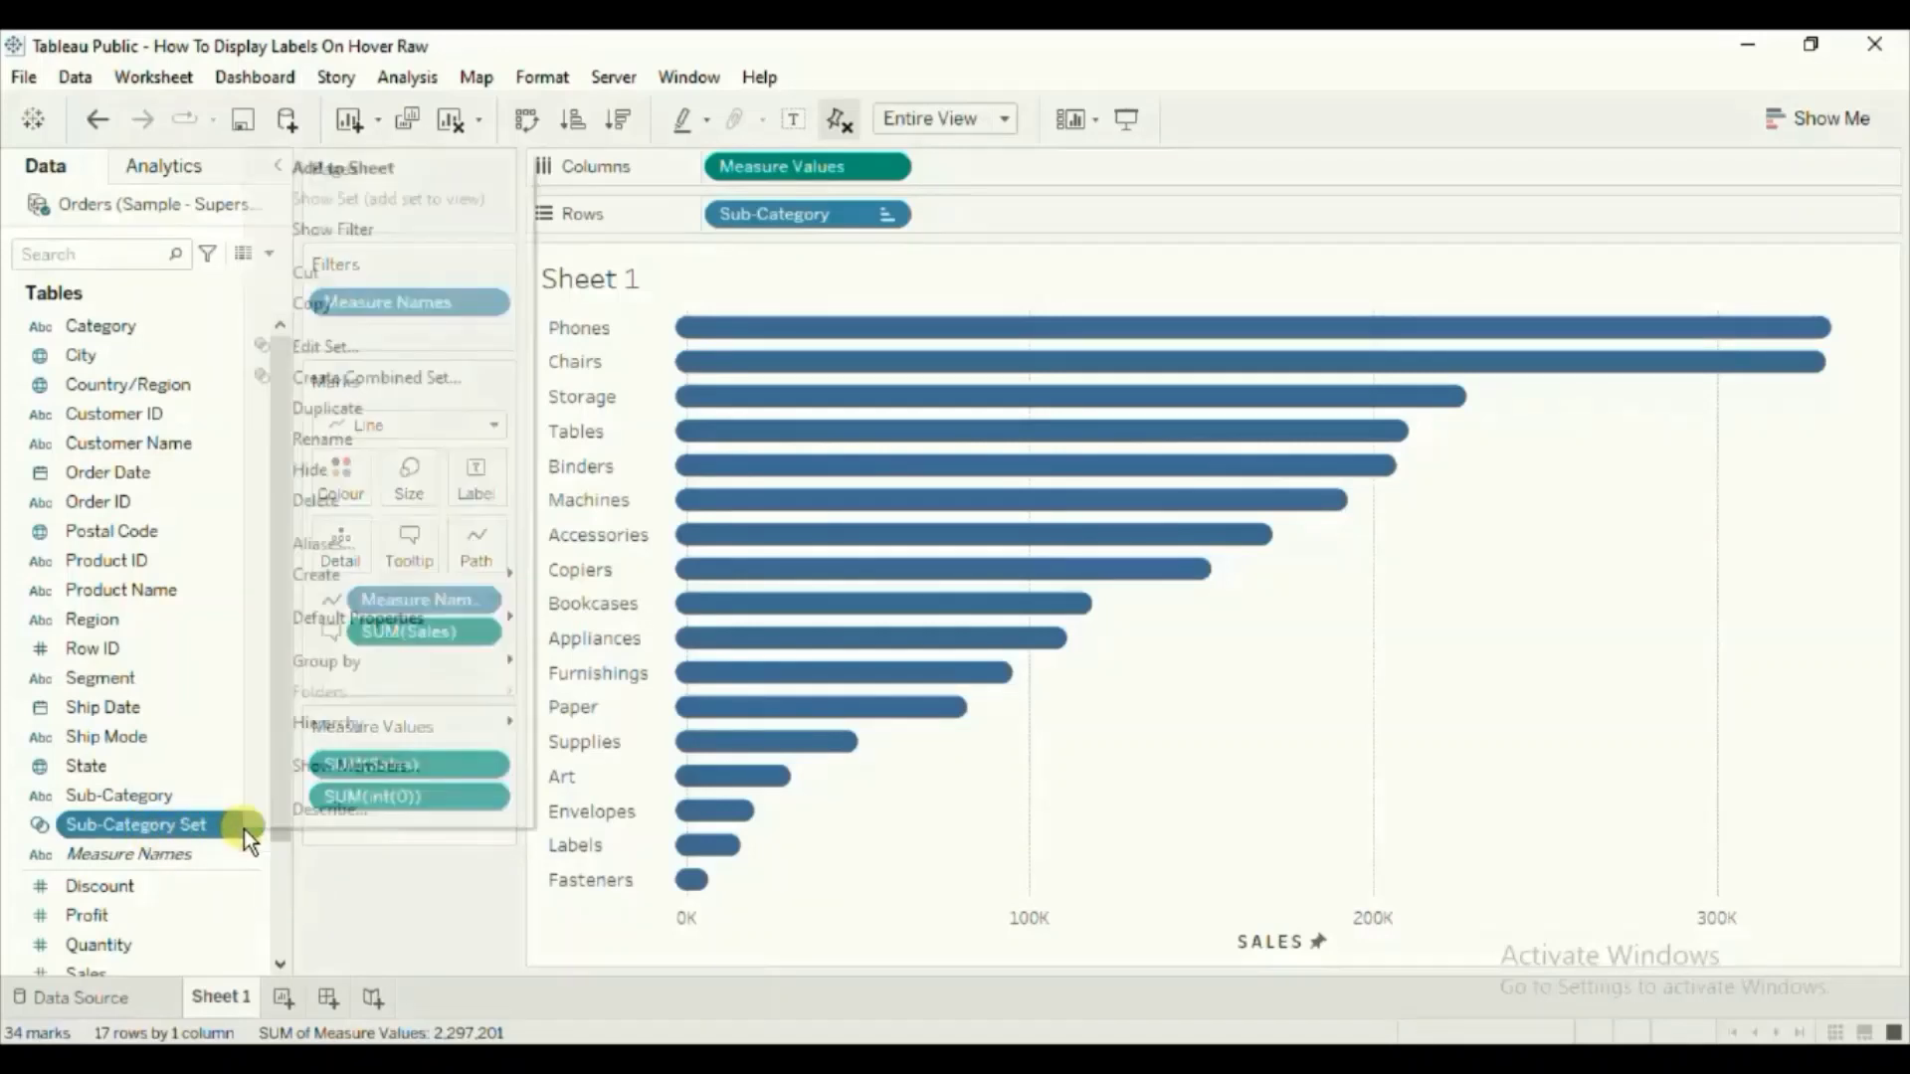
mouse_move(344, 581)
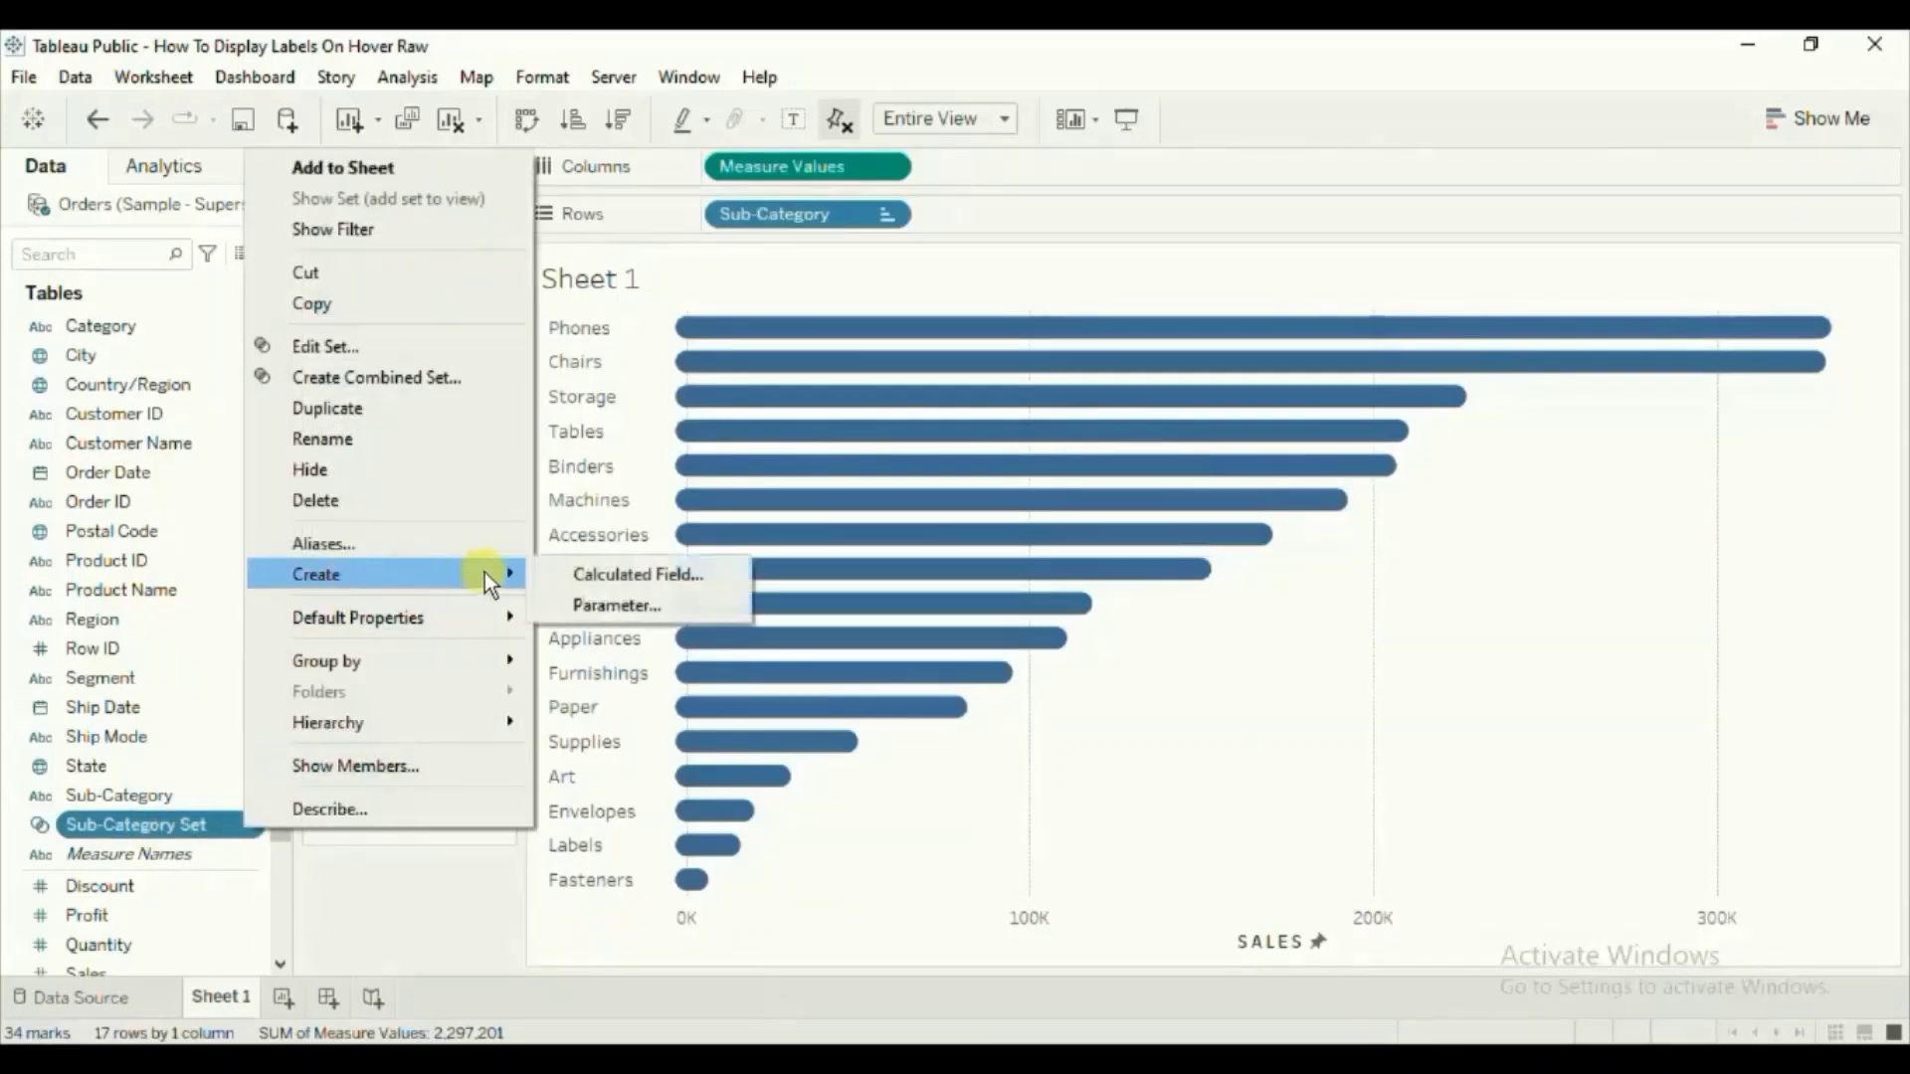
click(618, 574)
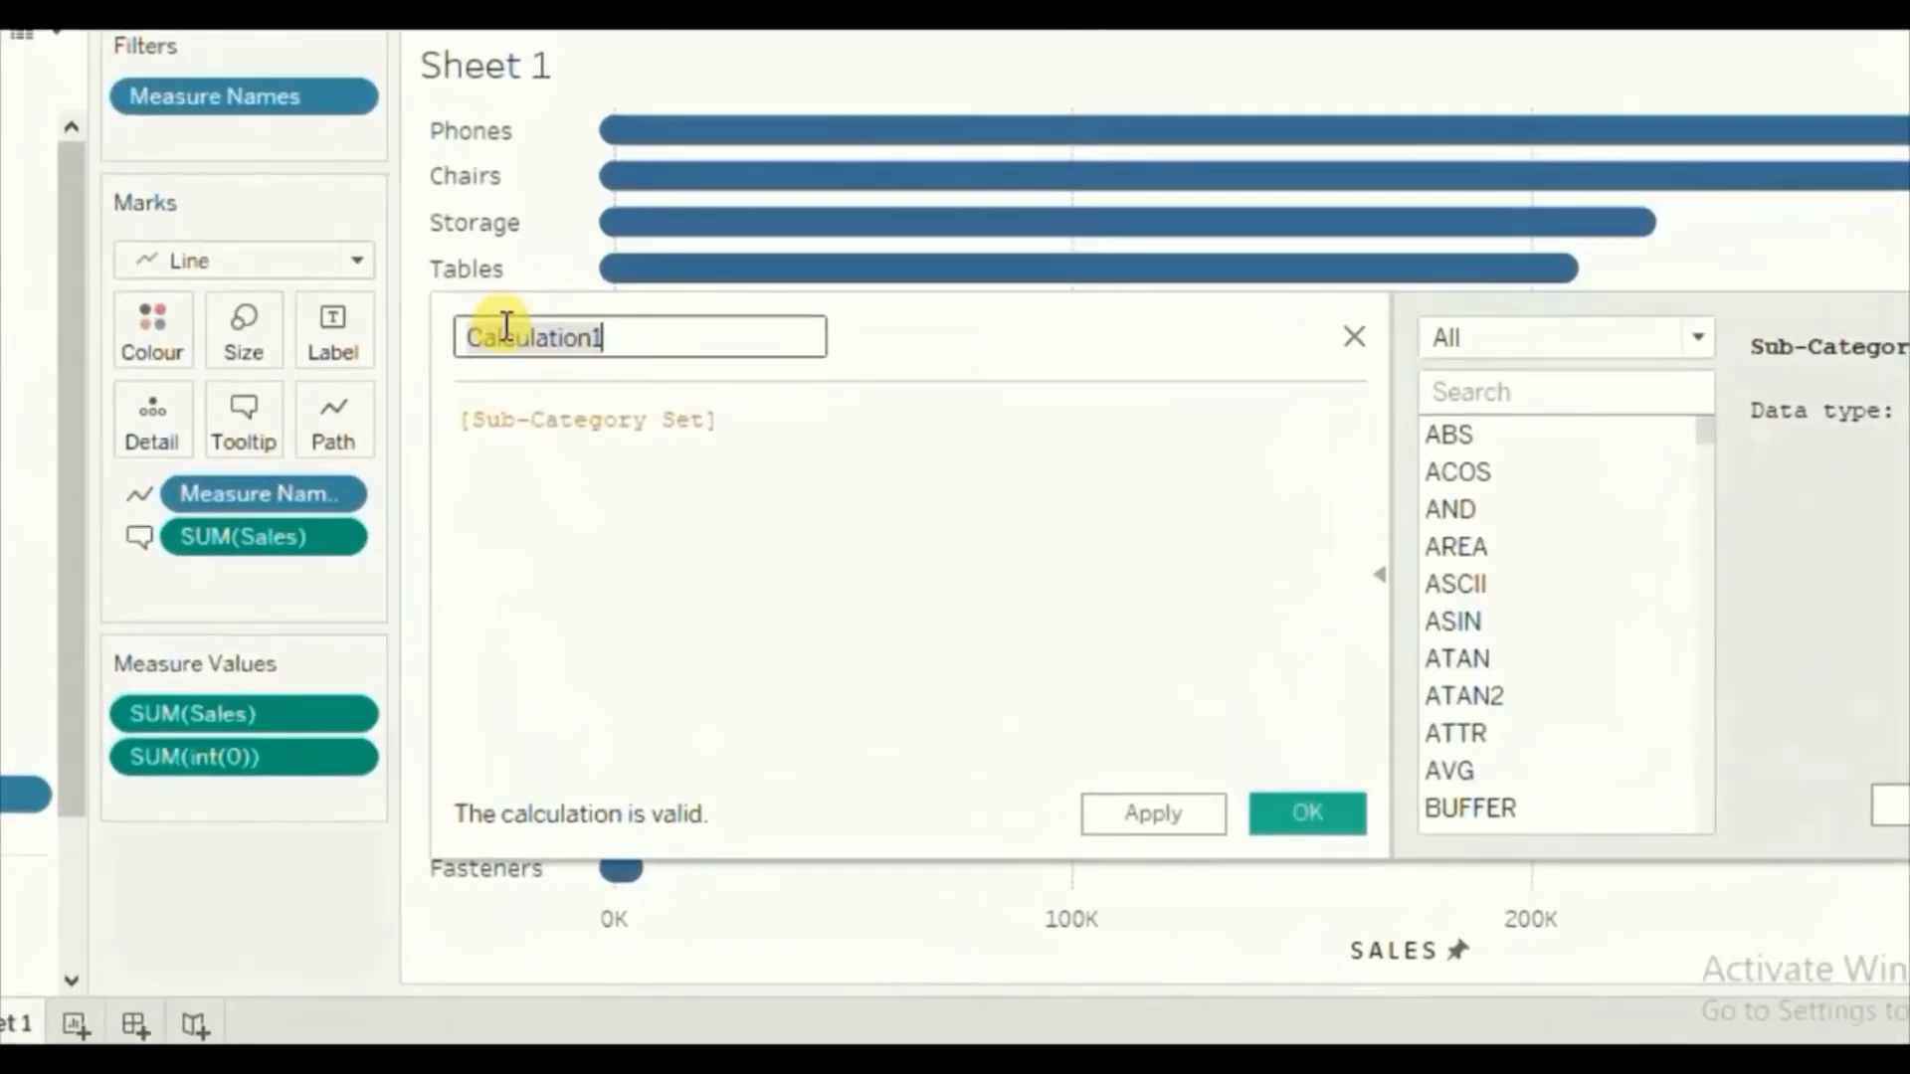
text(Sales)
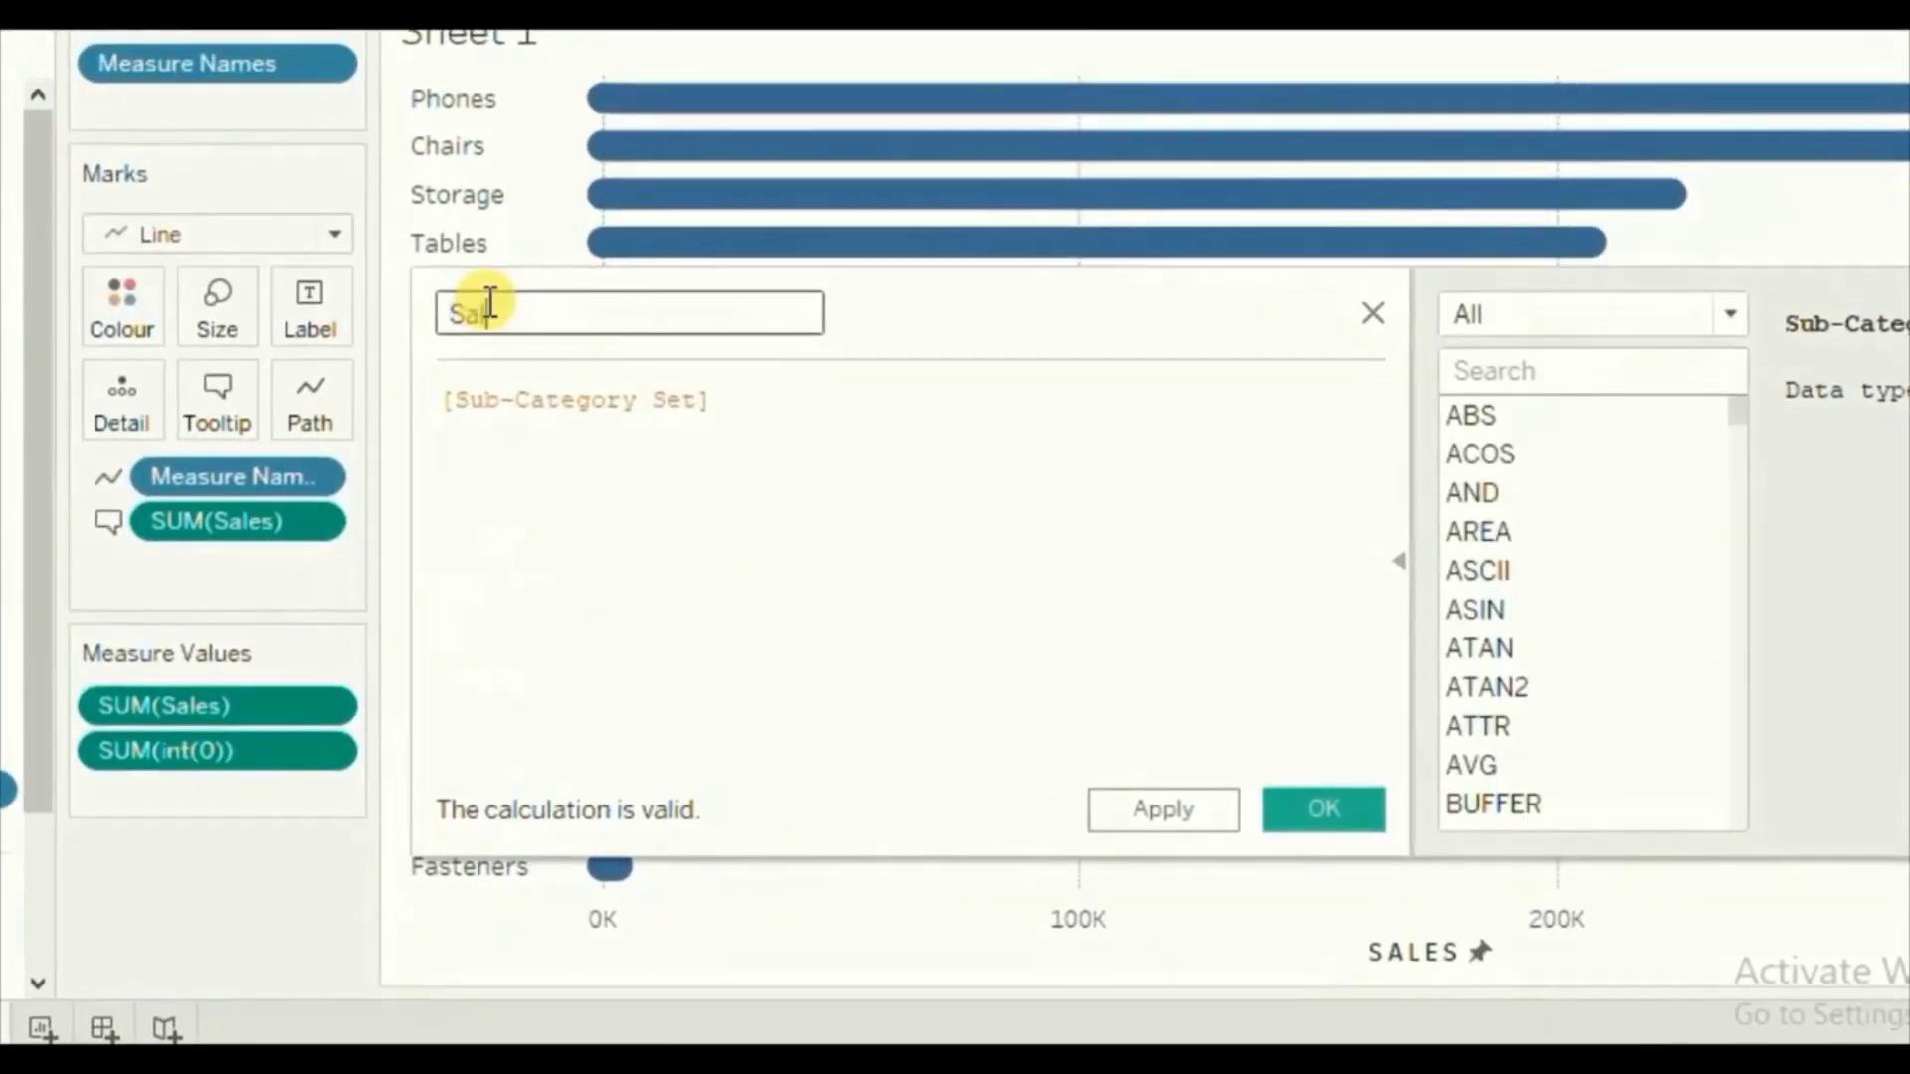
text( Label)
- Complete the Sales Label formula as "if [Sub-Category Set] then [Sales] else NULL end" and save the calculated field
triple_click(455, 401)
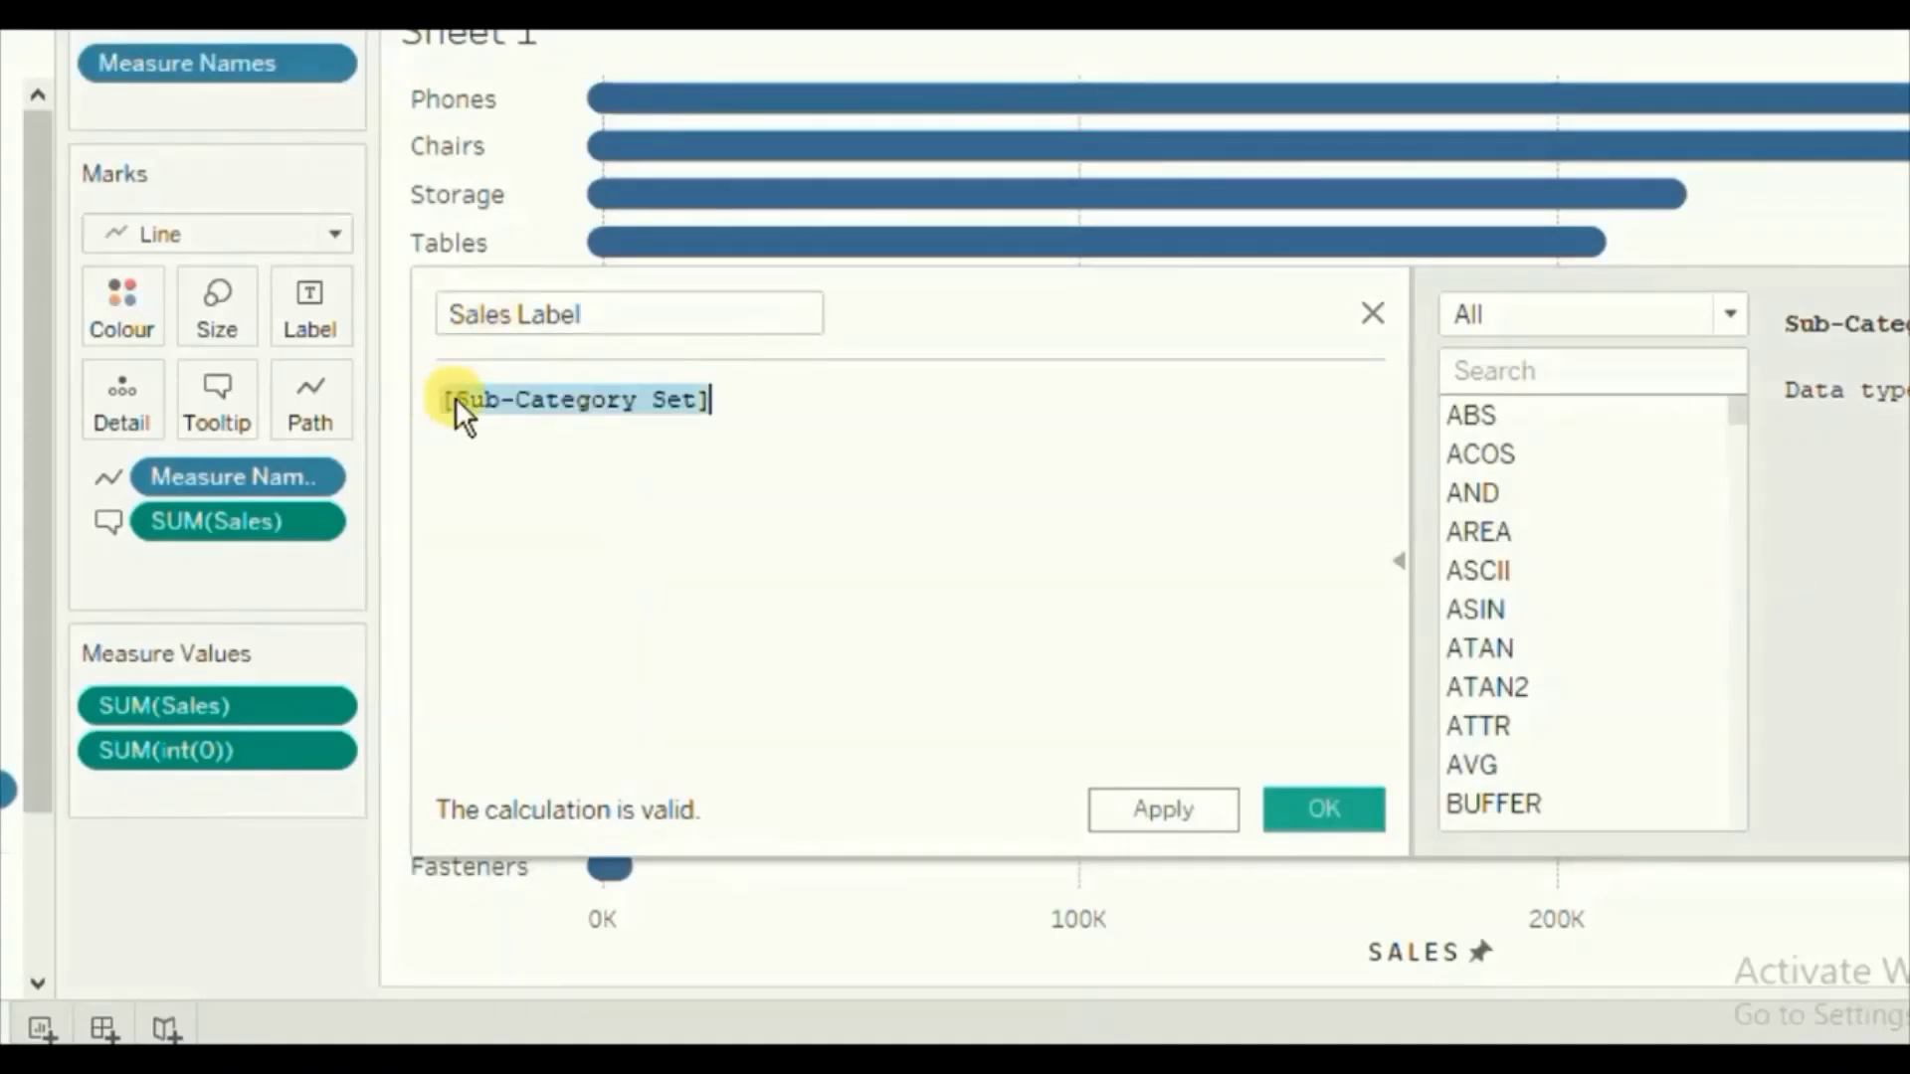
click(456, 401)
text(if)
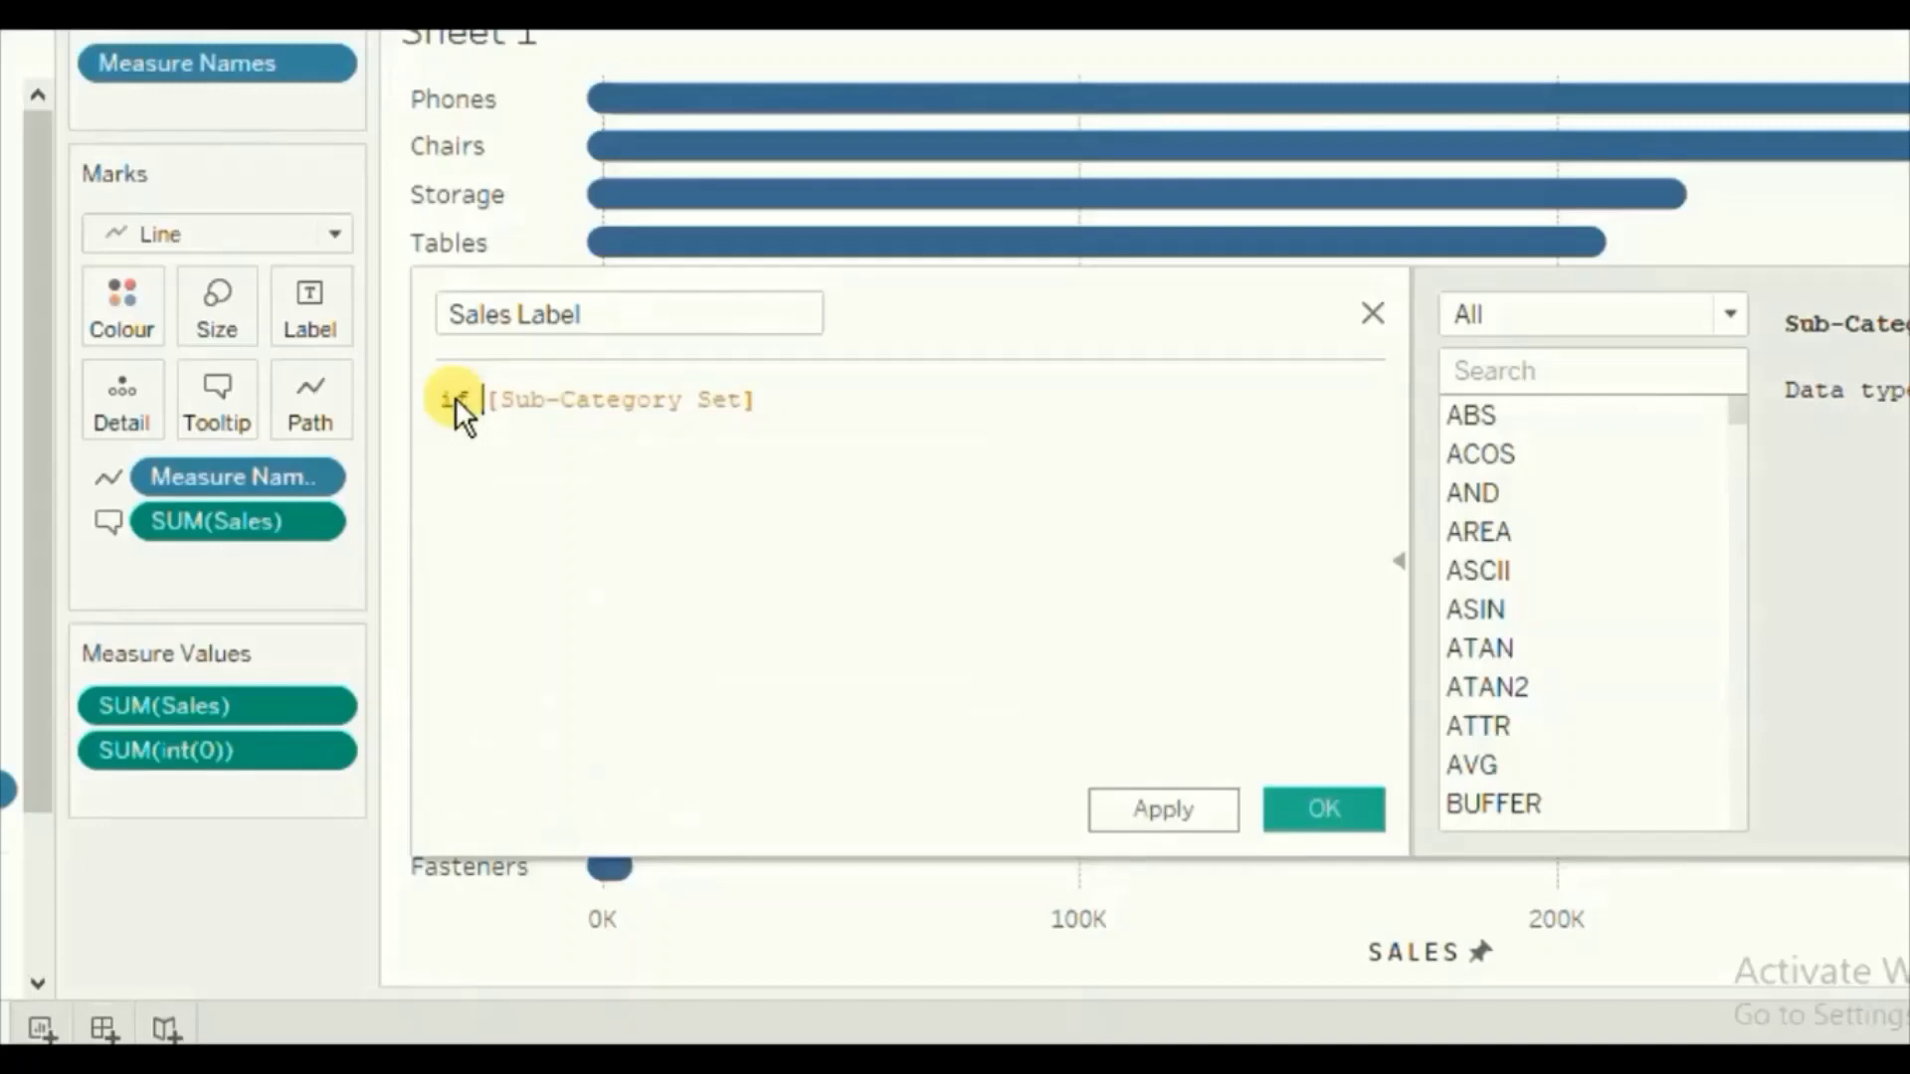
click(792, 400)
text(then)
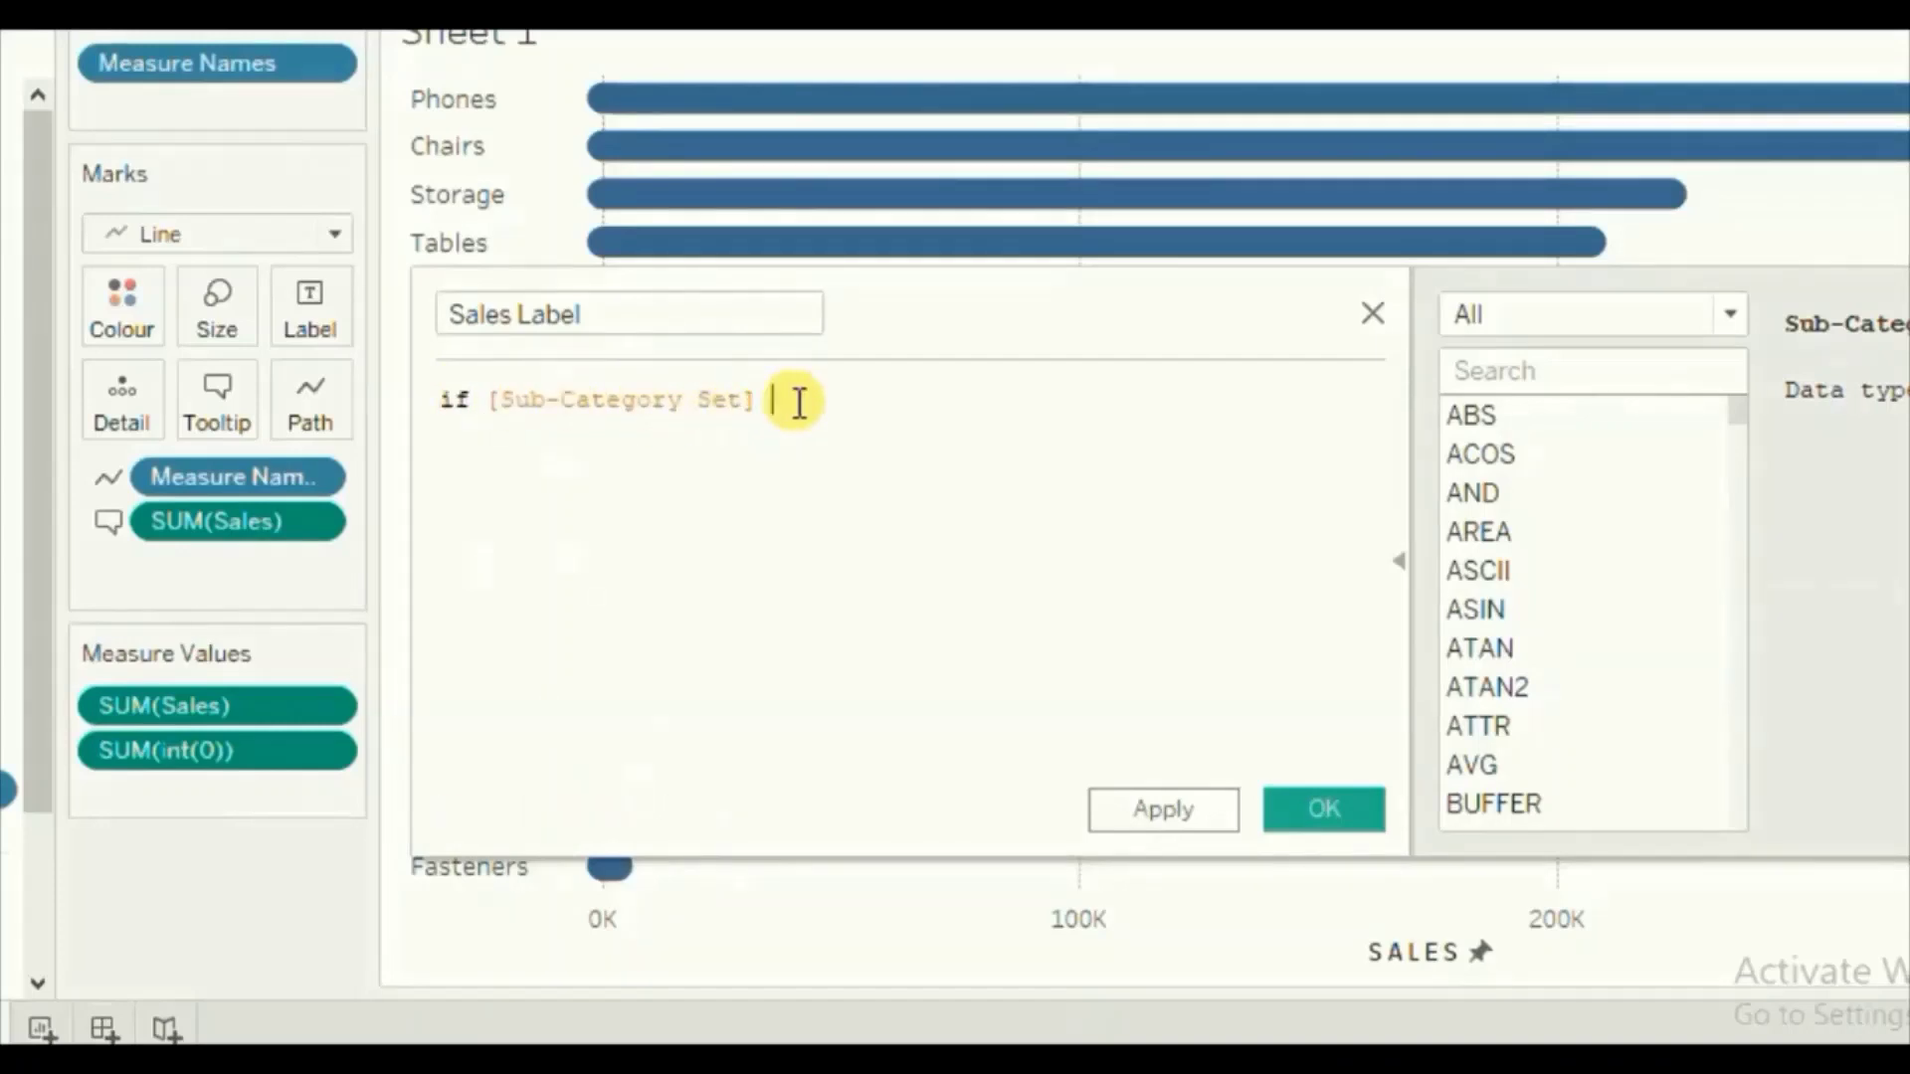
text( sale)
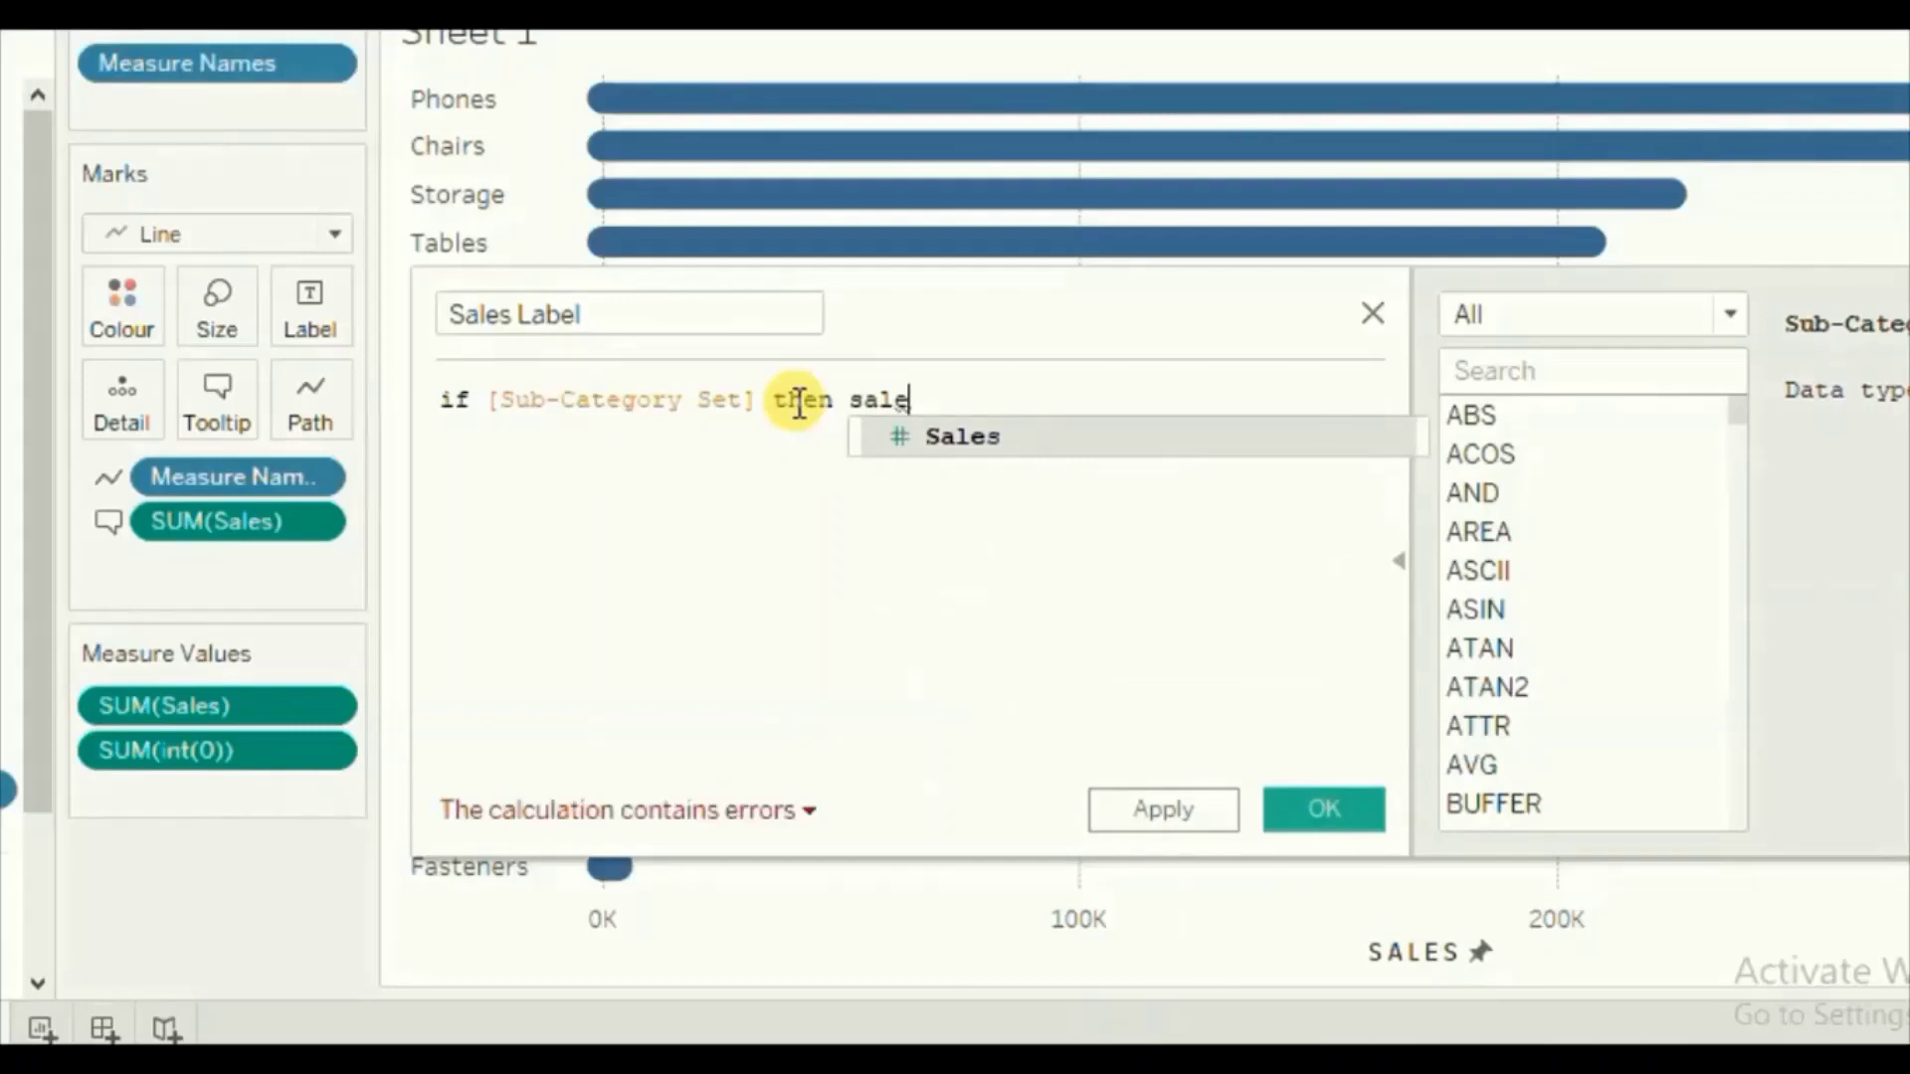
key(Return)
text(else n)
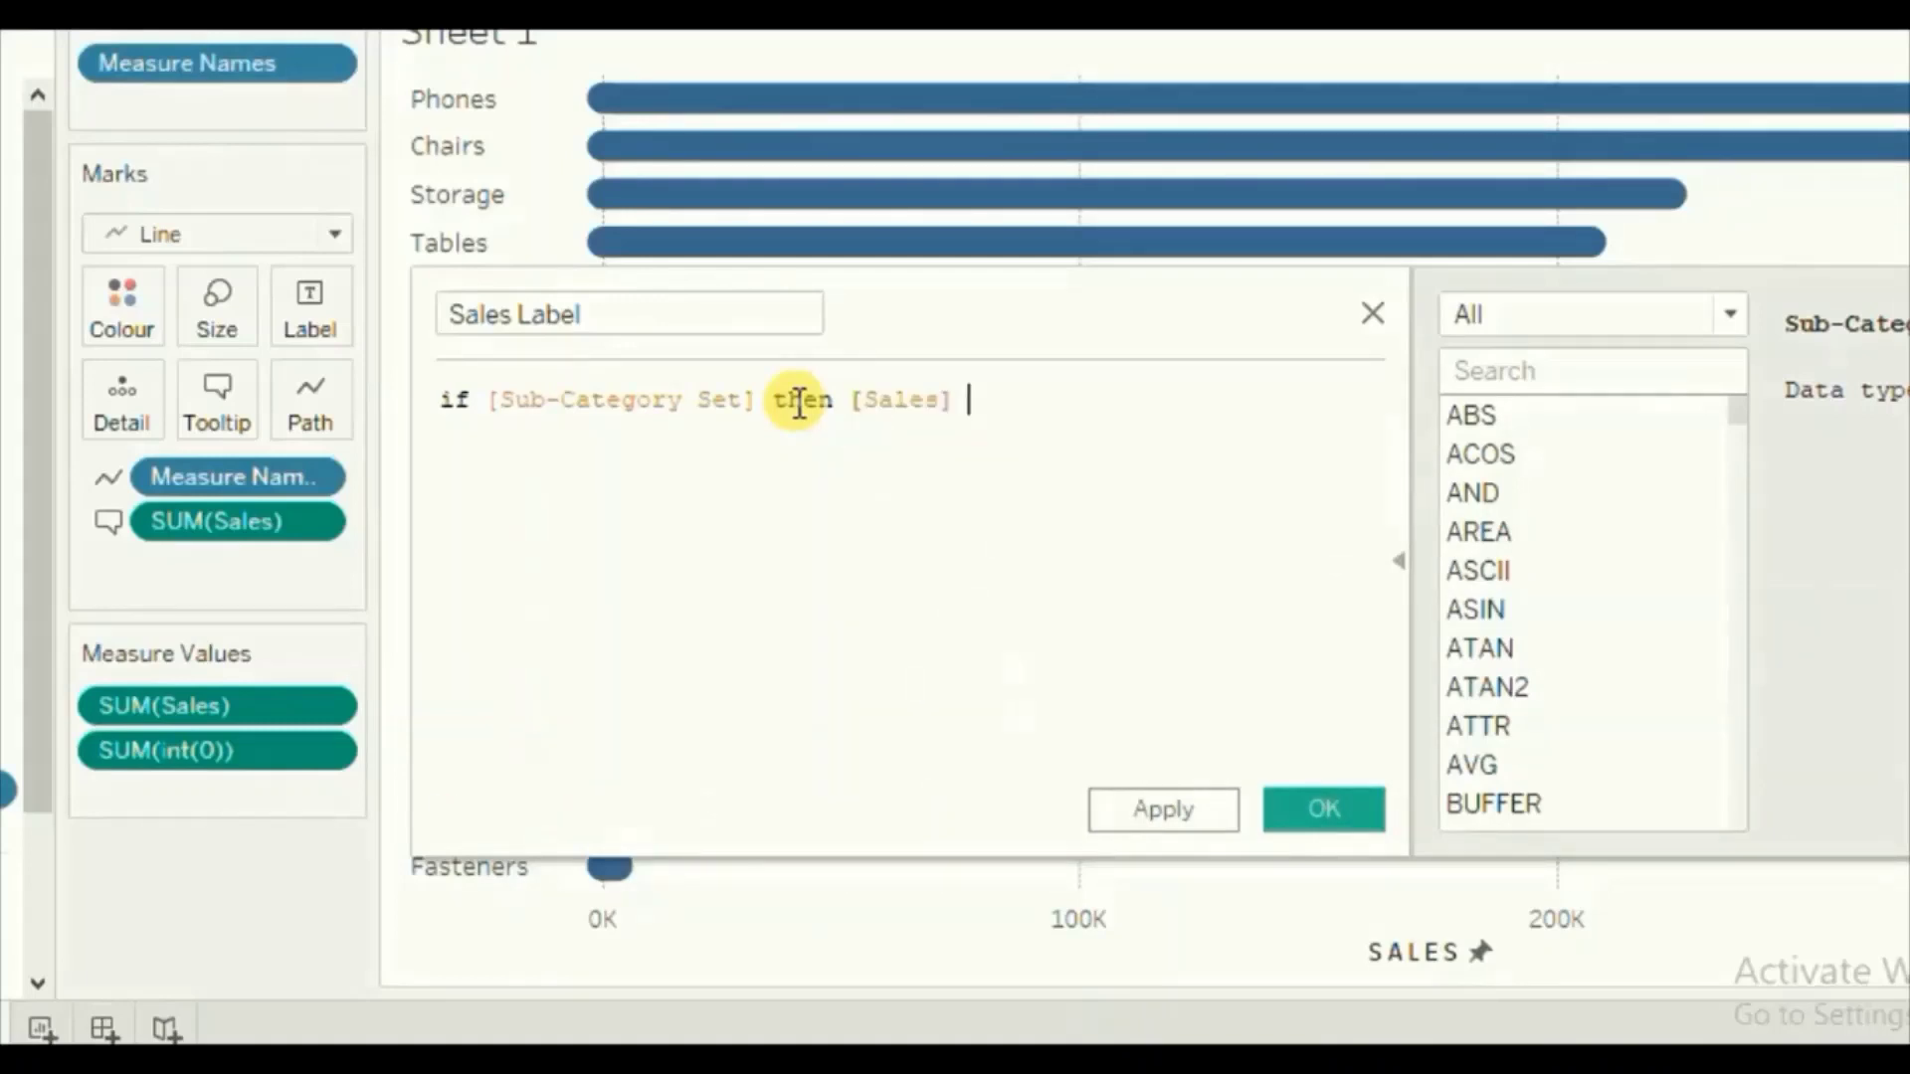
text(u)
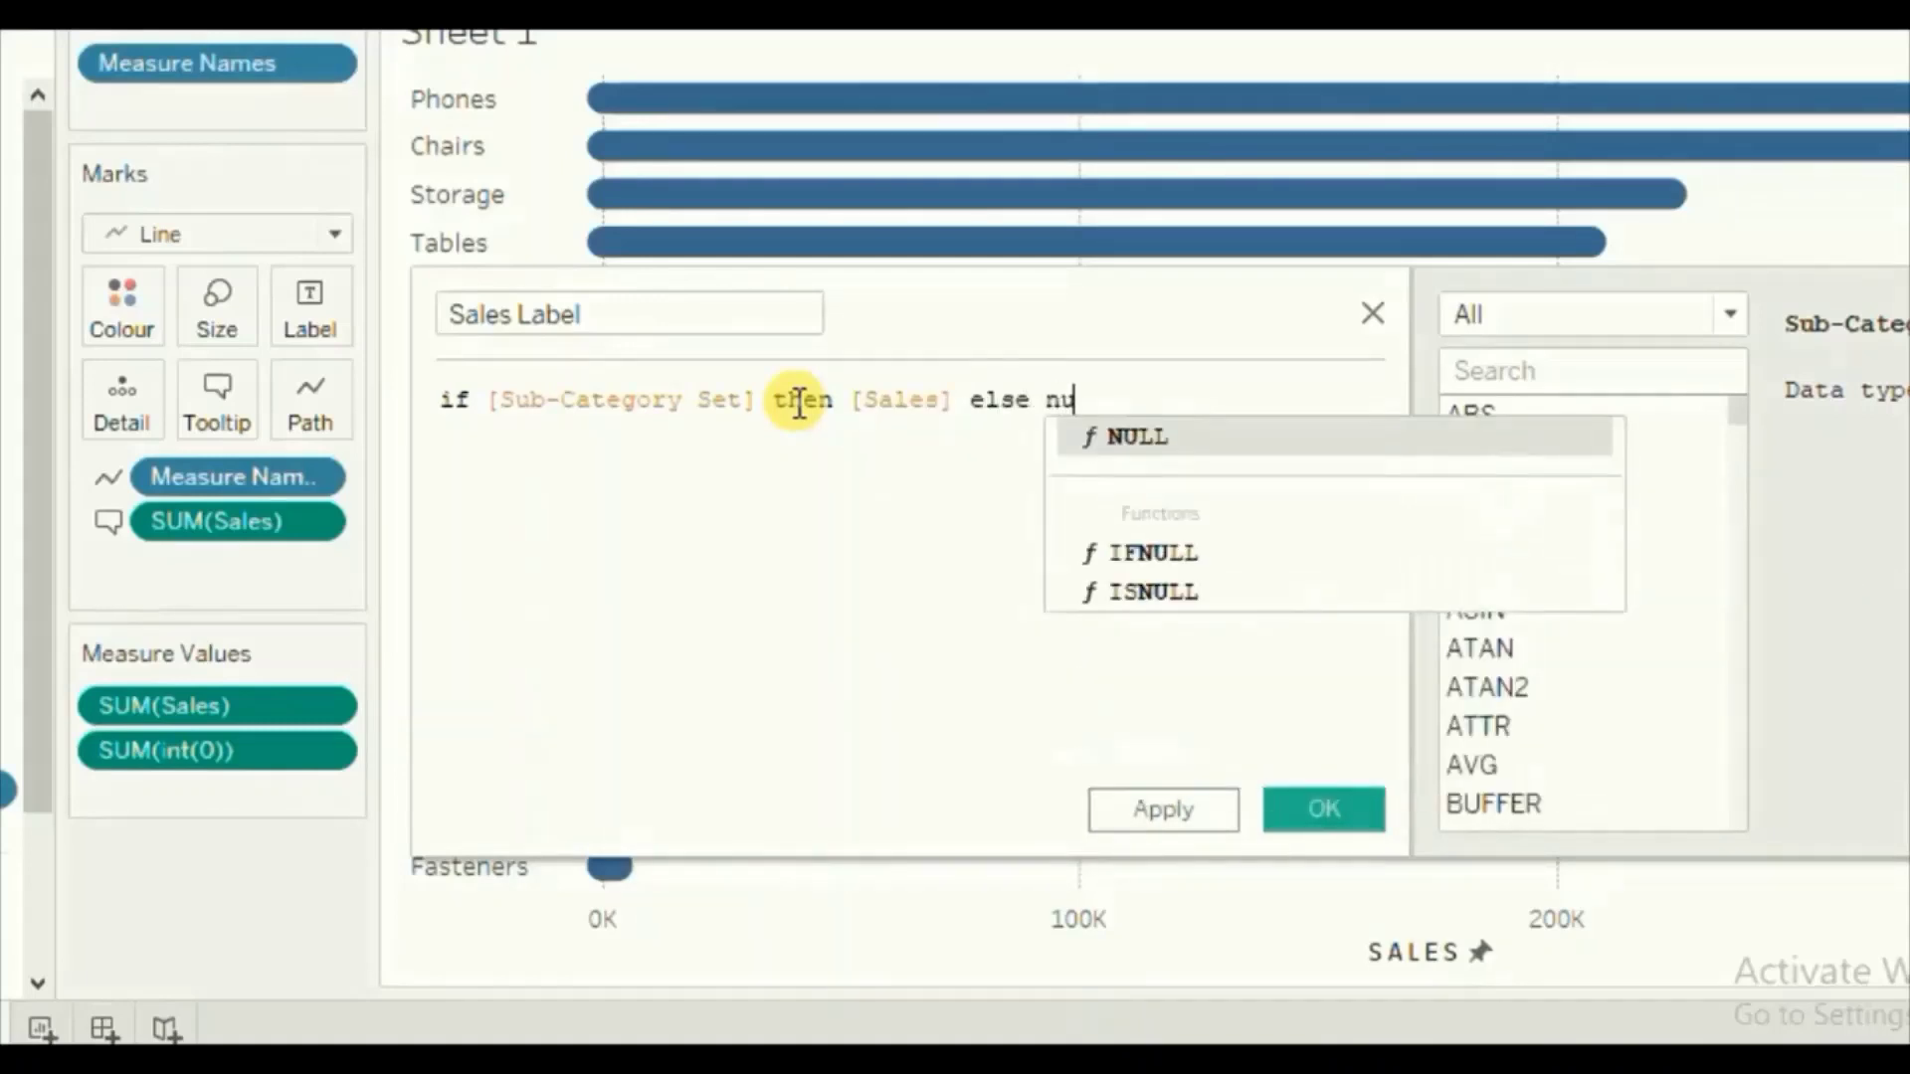
key(Return)
text(end)
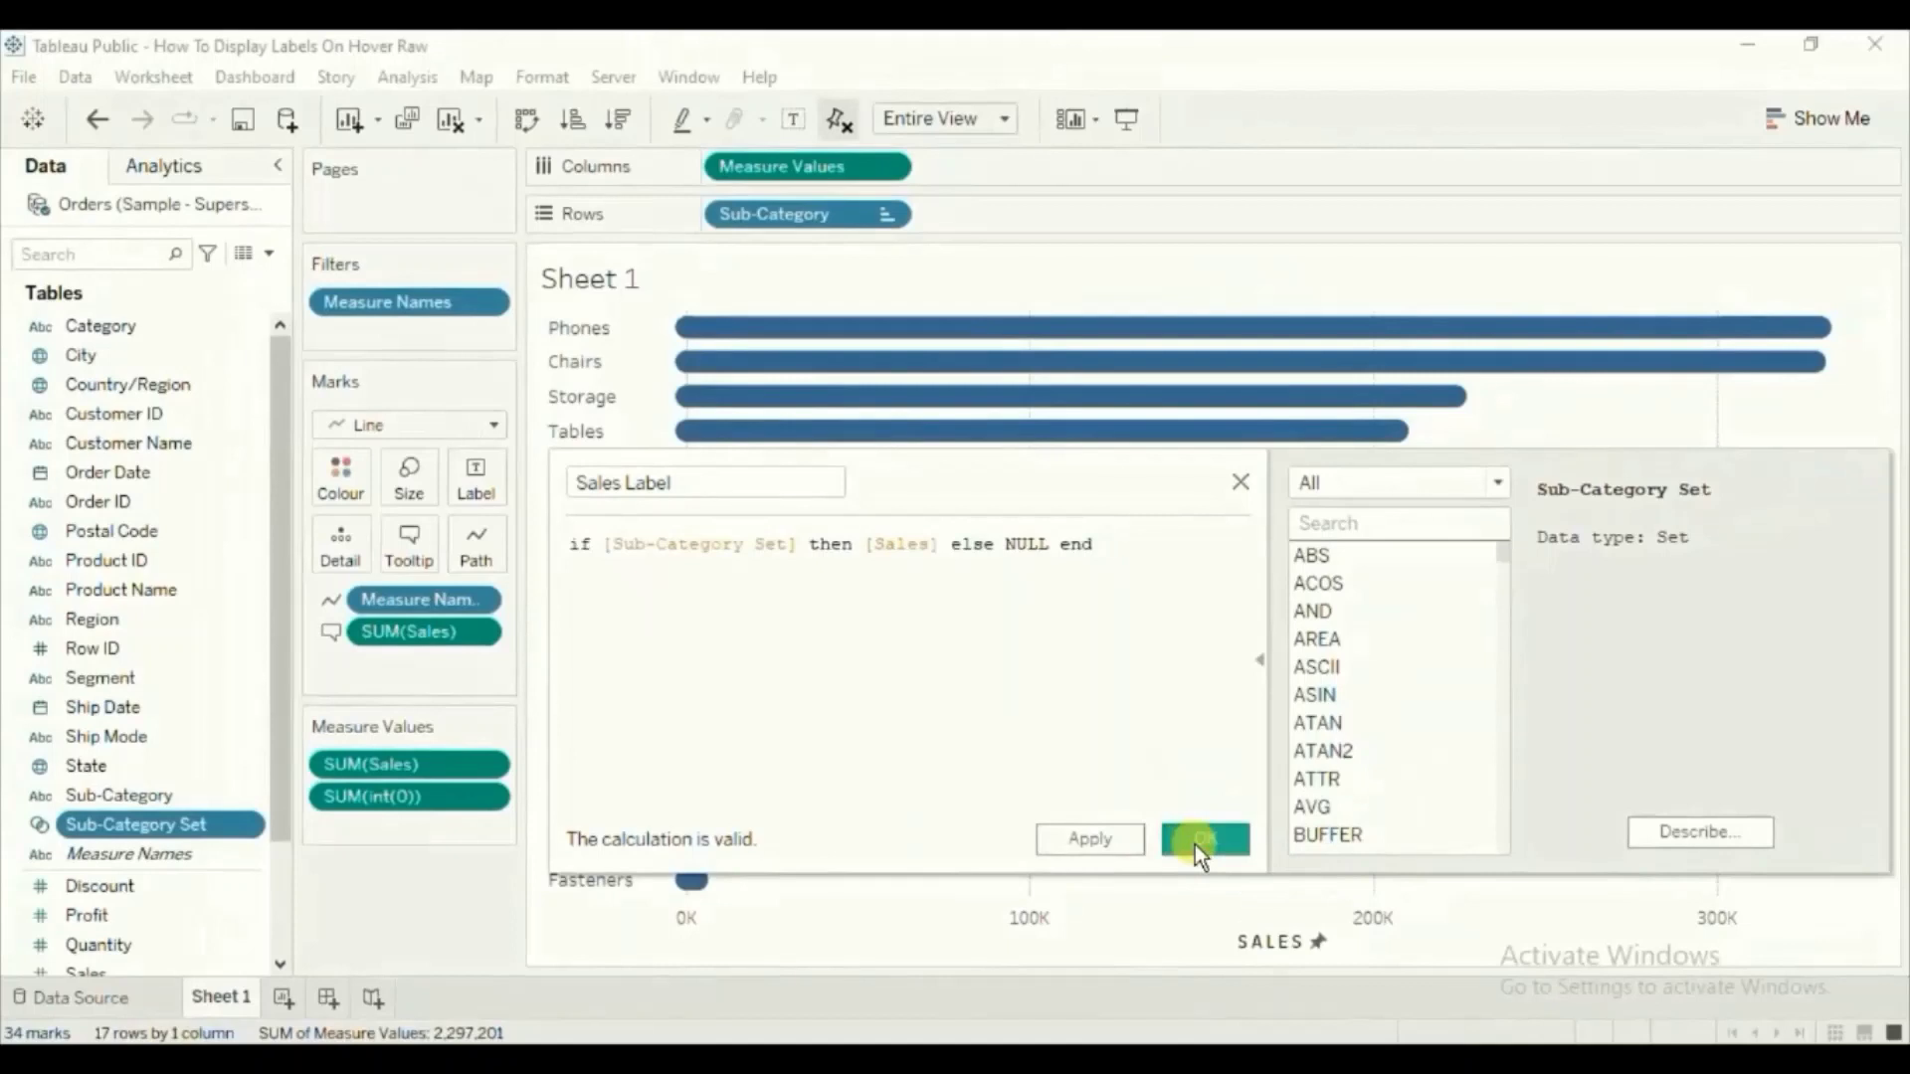
click(1201, 838)
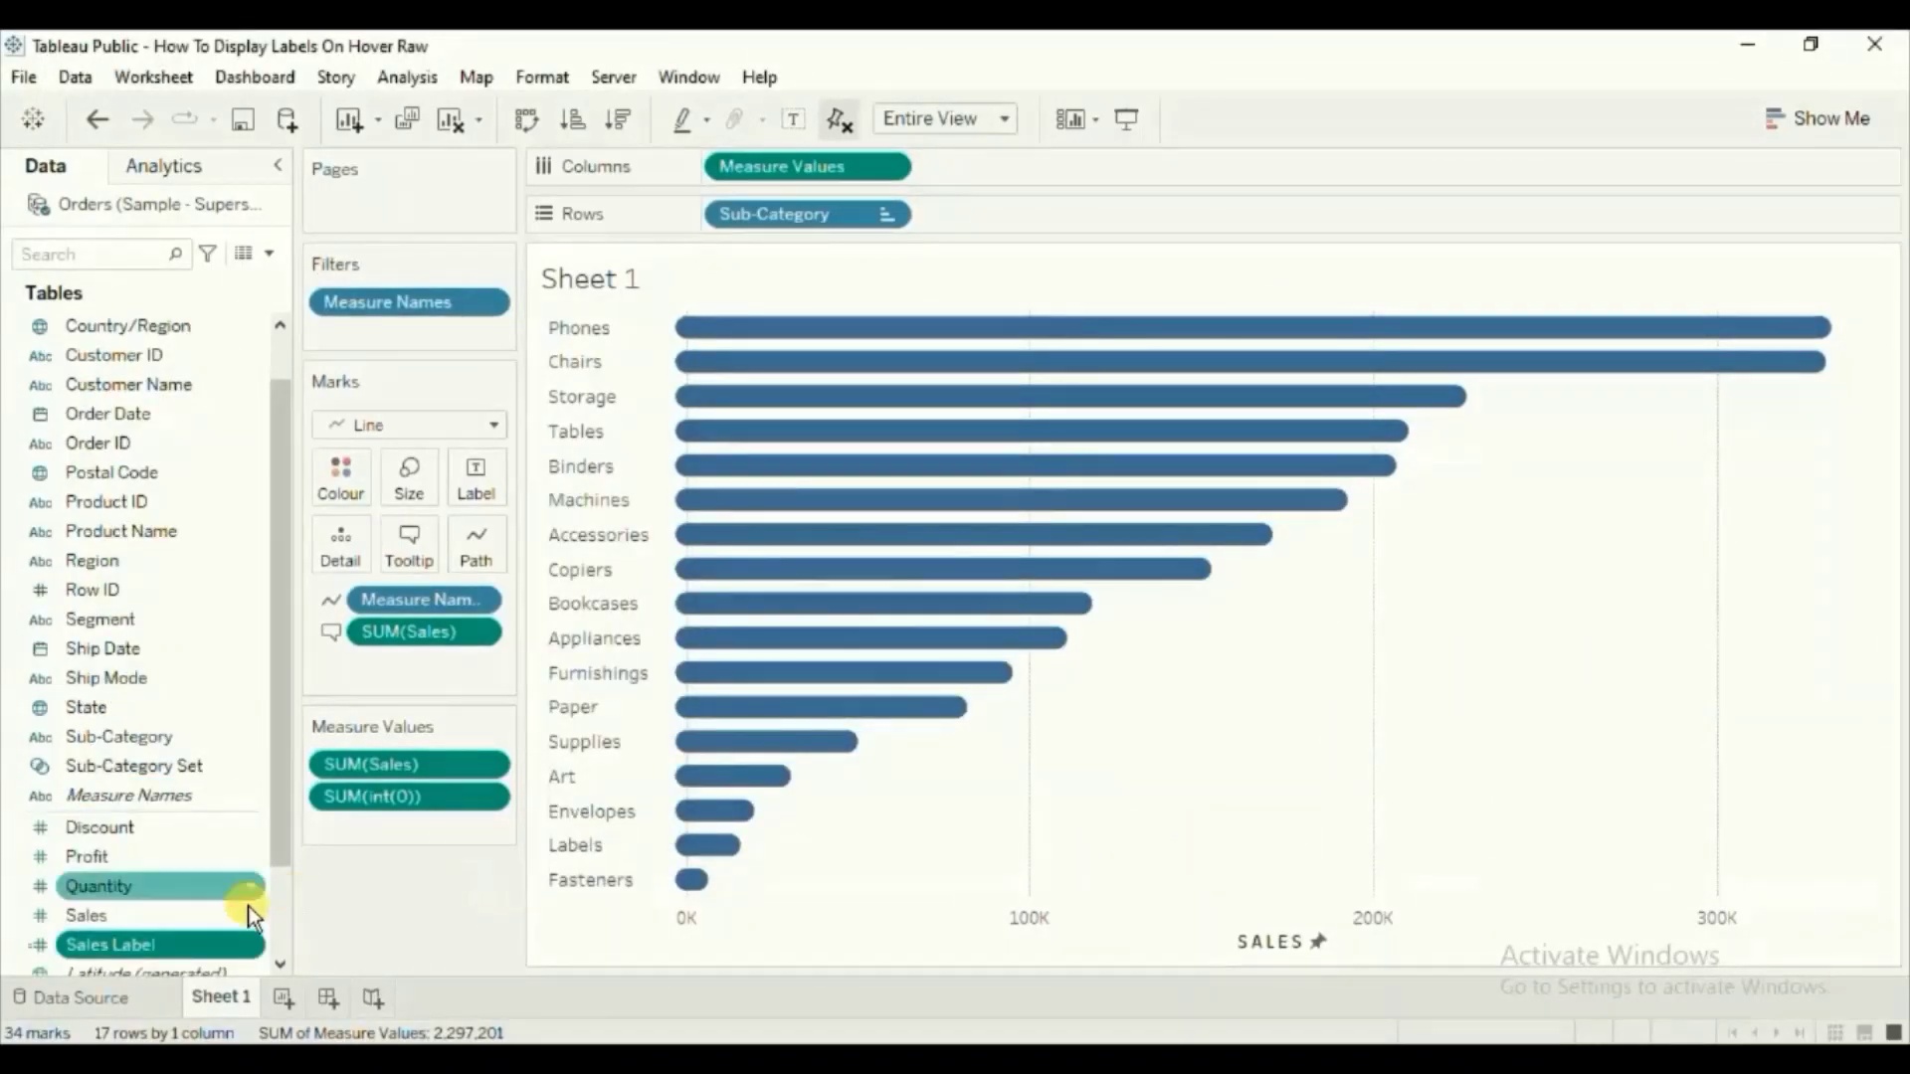
- Add the Sales Label field to the chart's marks as their label
drag(123, 943, 462, 487)
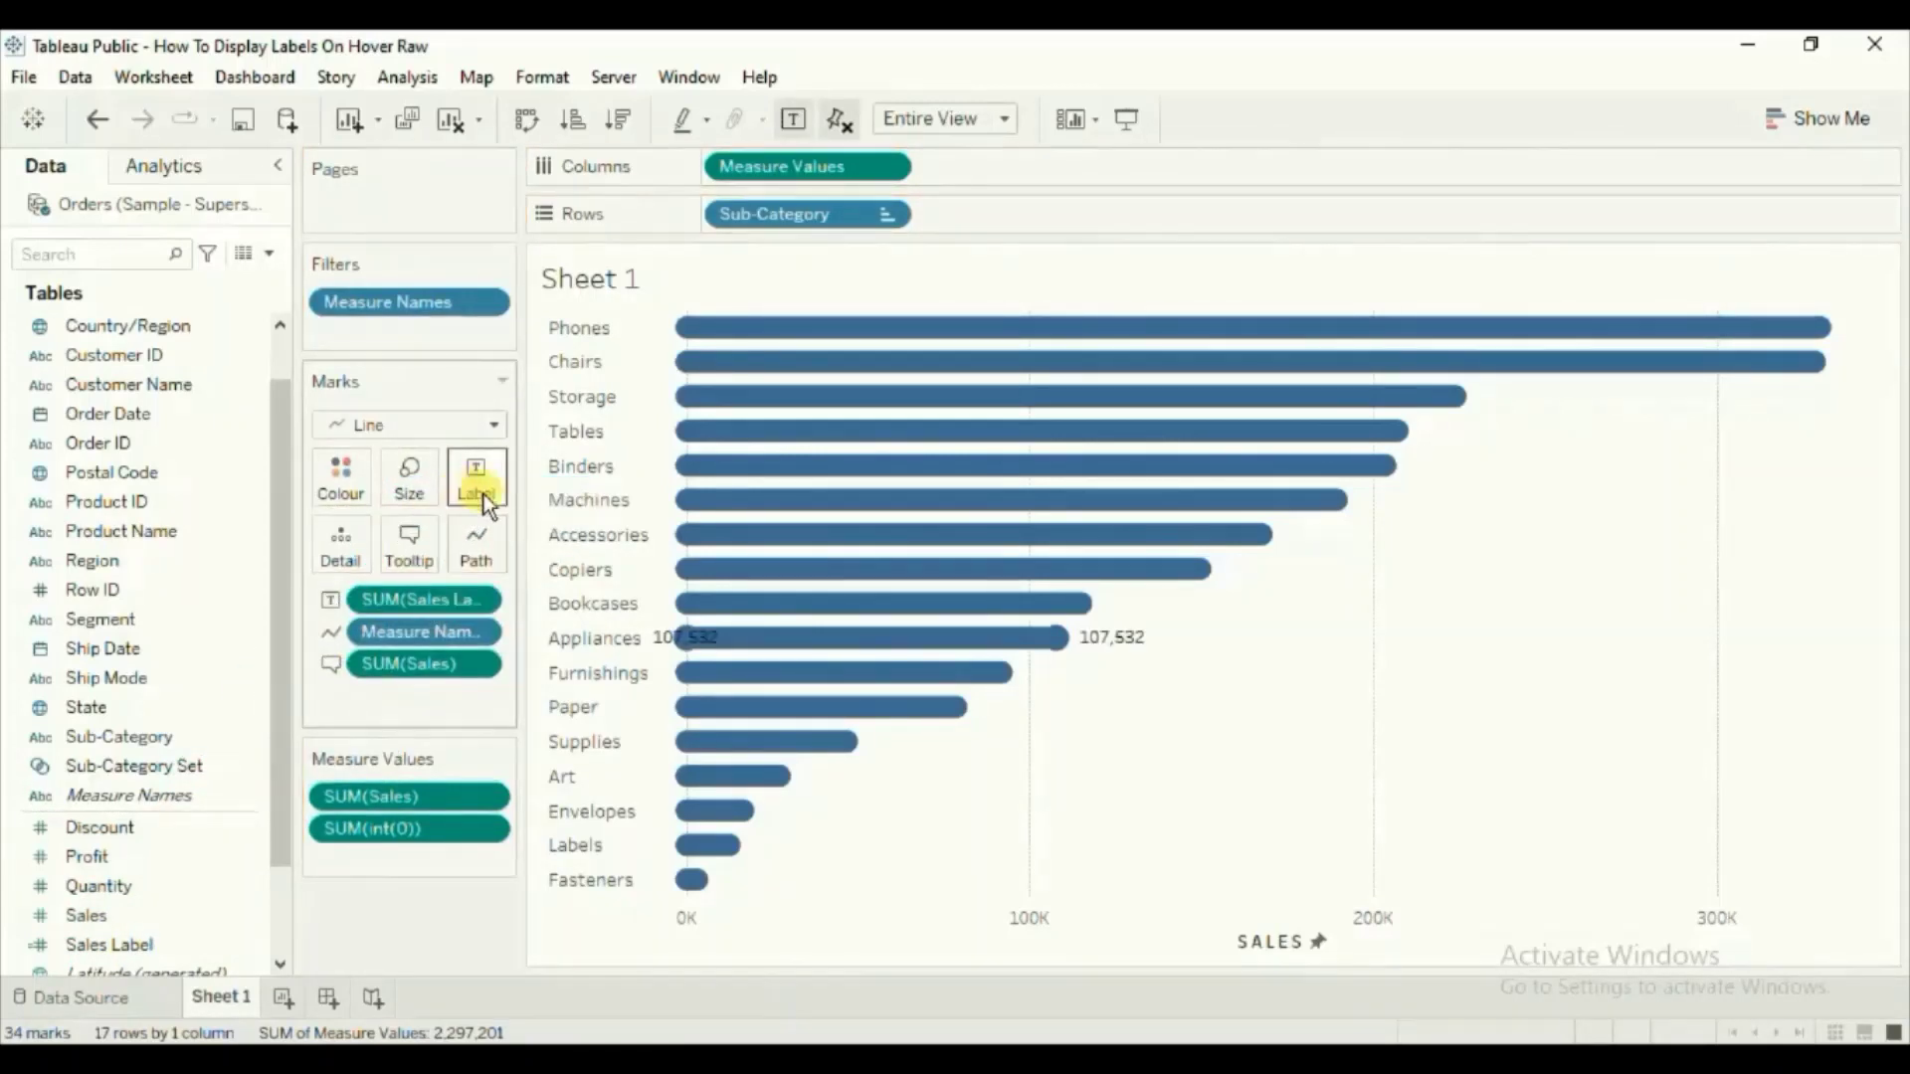
mouse_move(669, 641)
mouse_move(1074, 651)
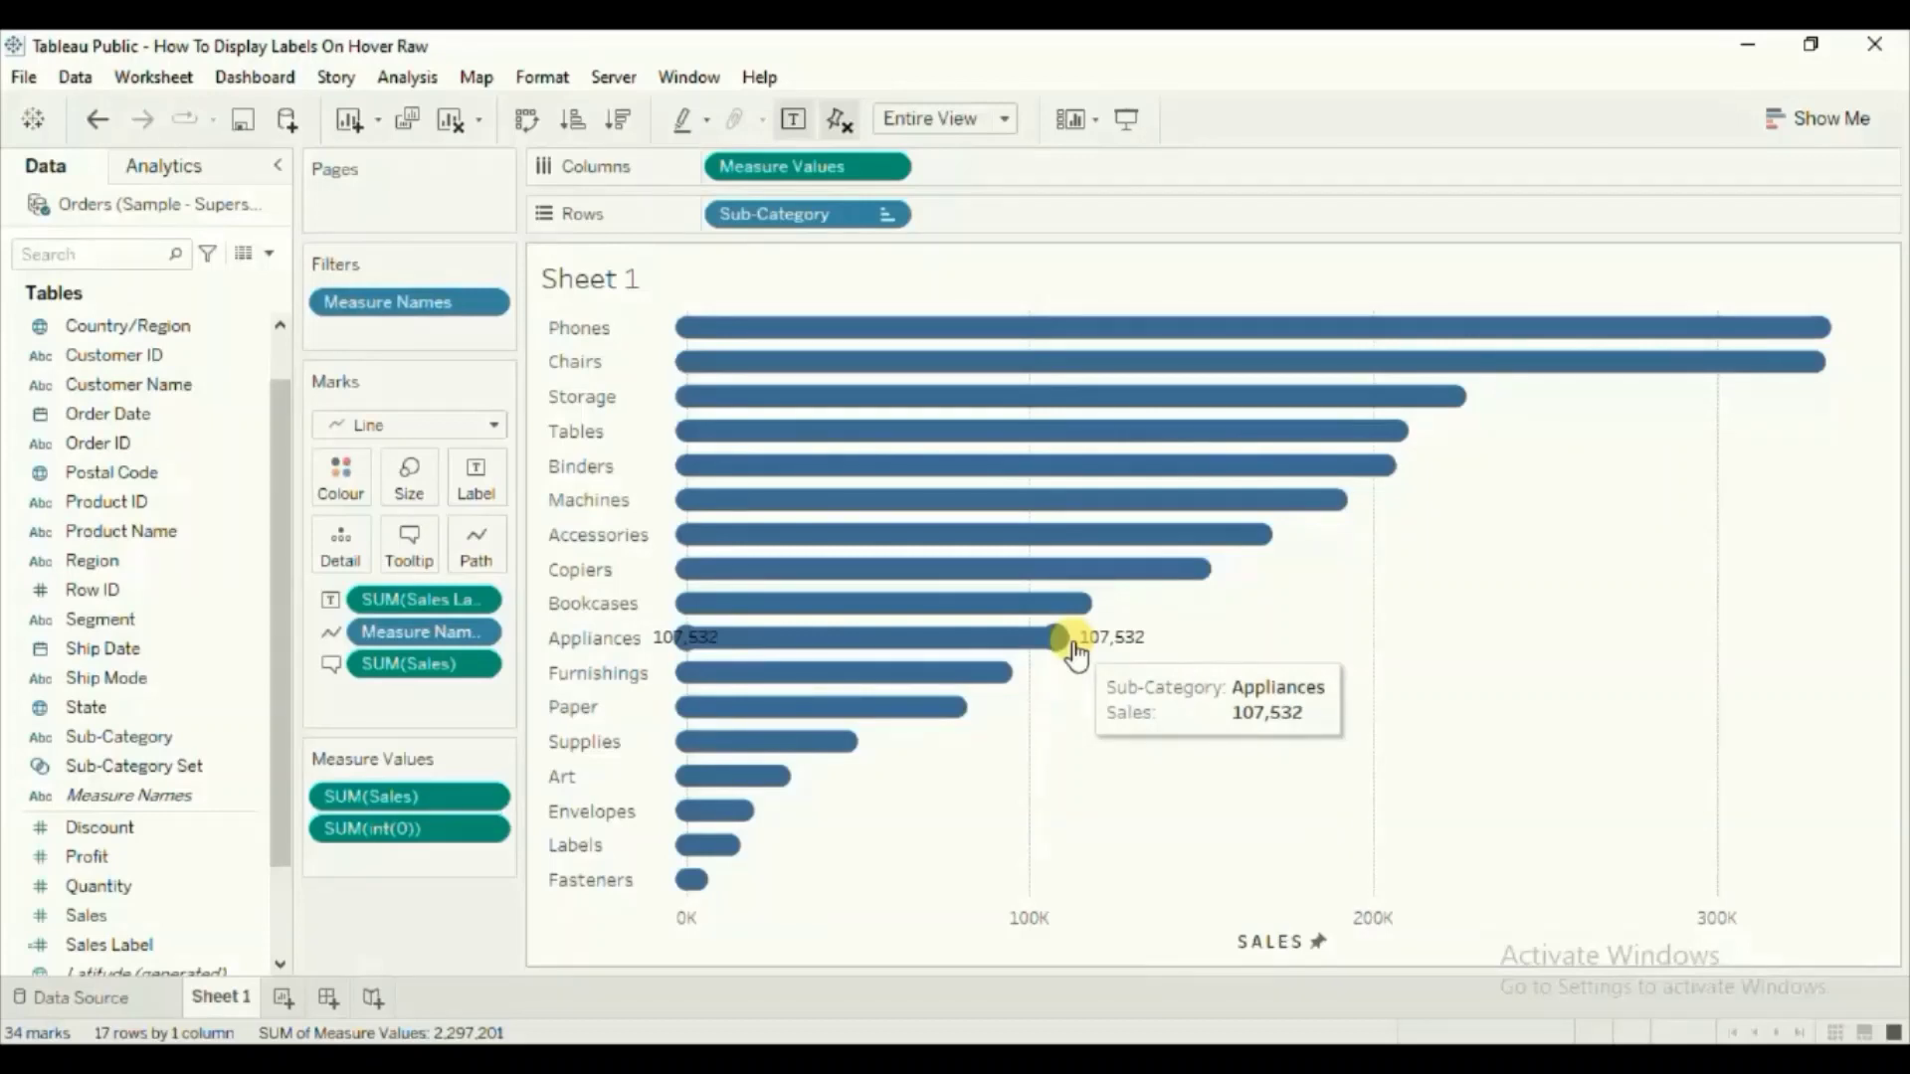
- Restrict the mark labels to line ends and turn off labelling the end of line, leaving start of line labelled
click(464, 479)
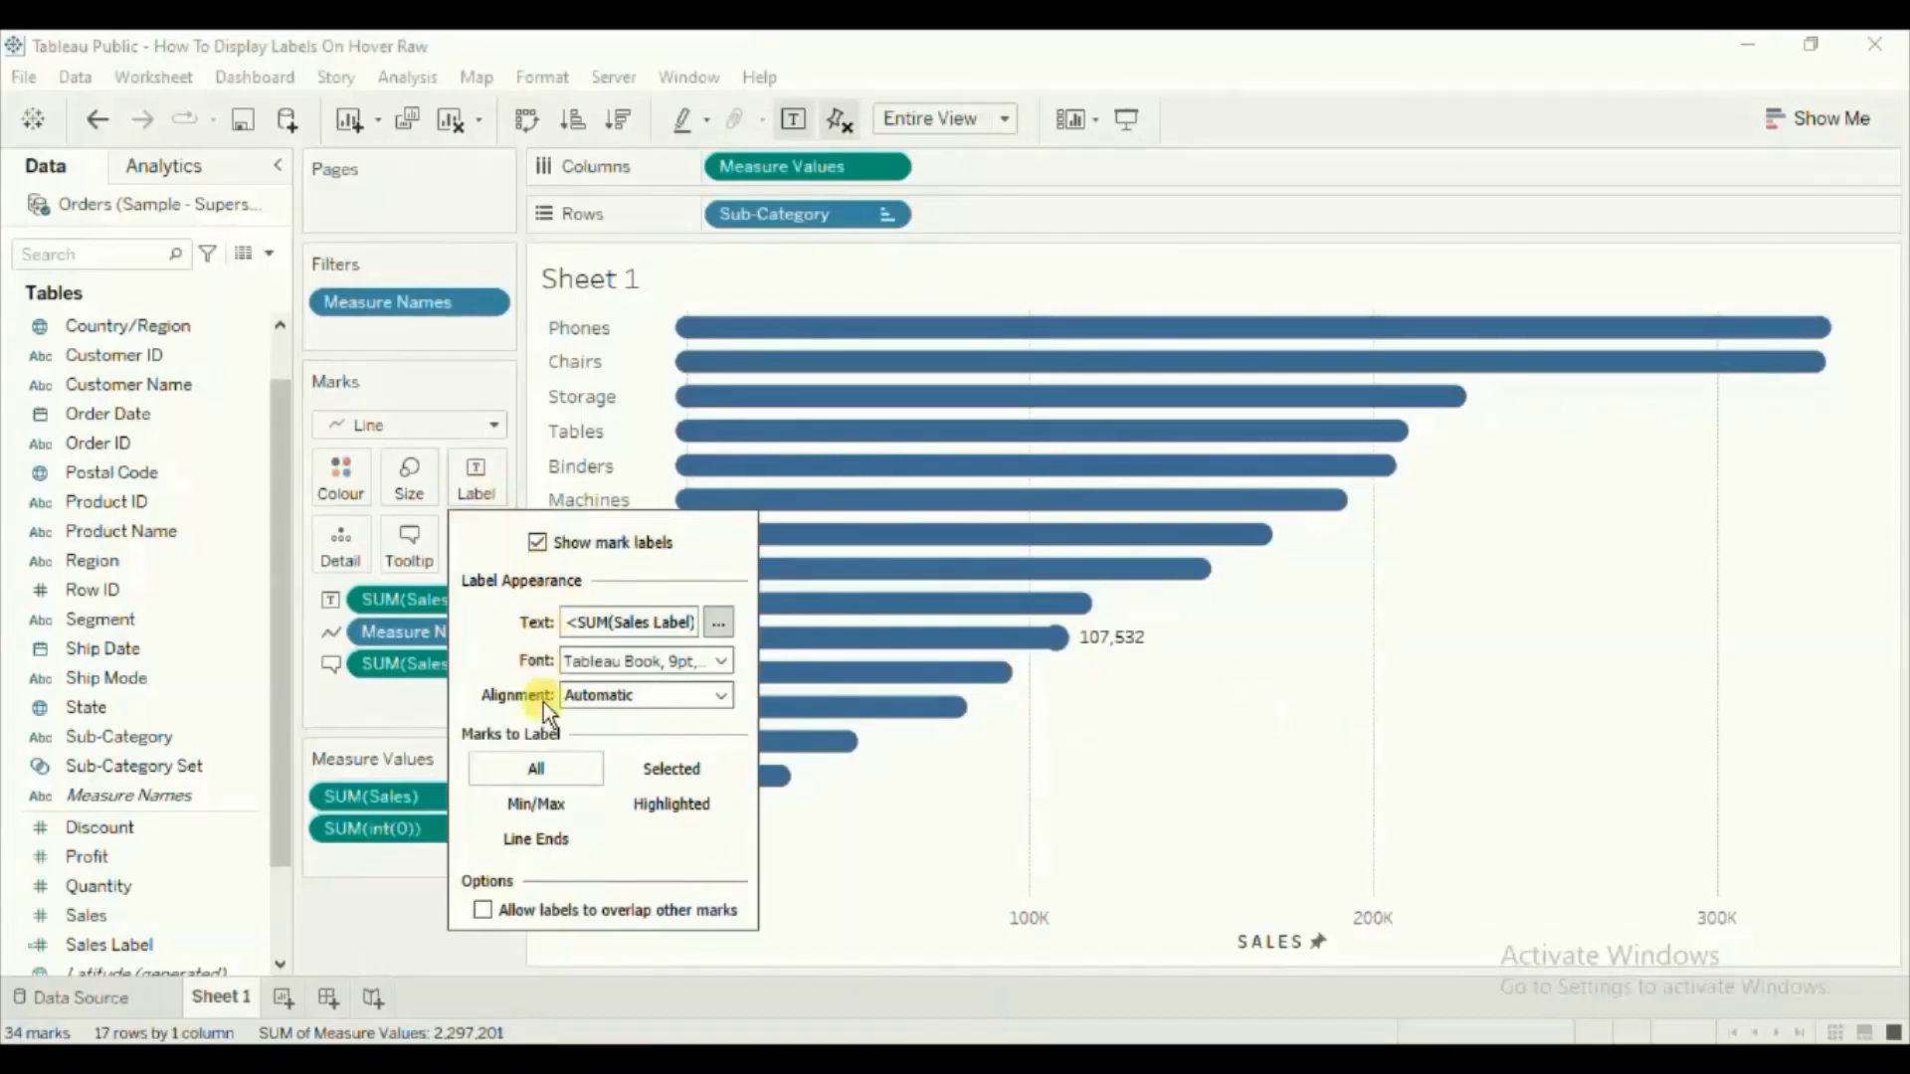
click(533, 838)
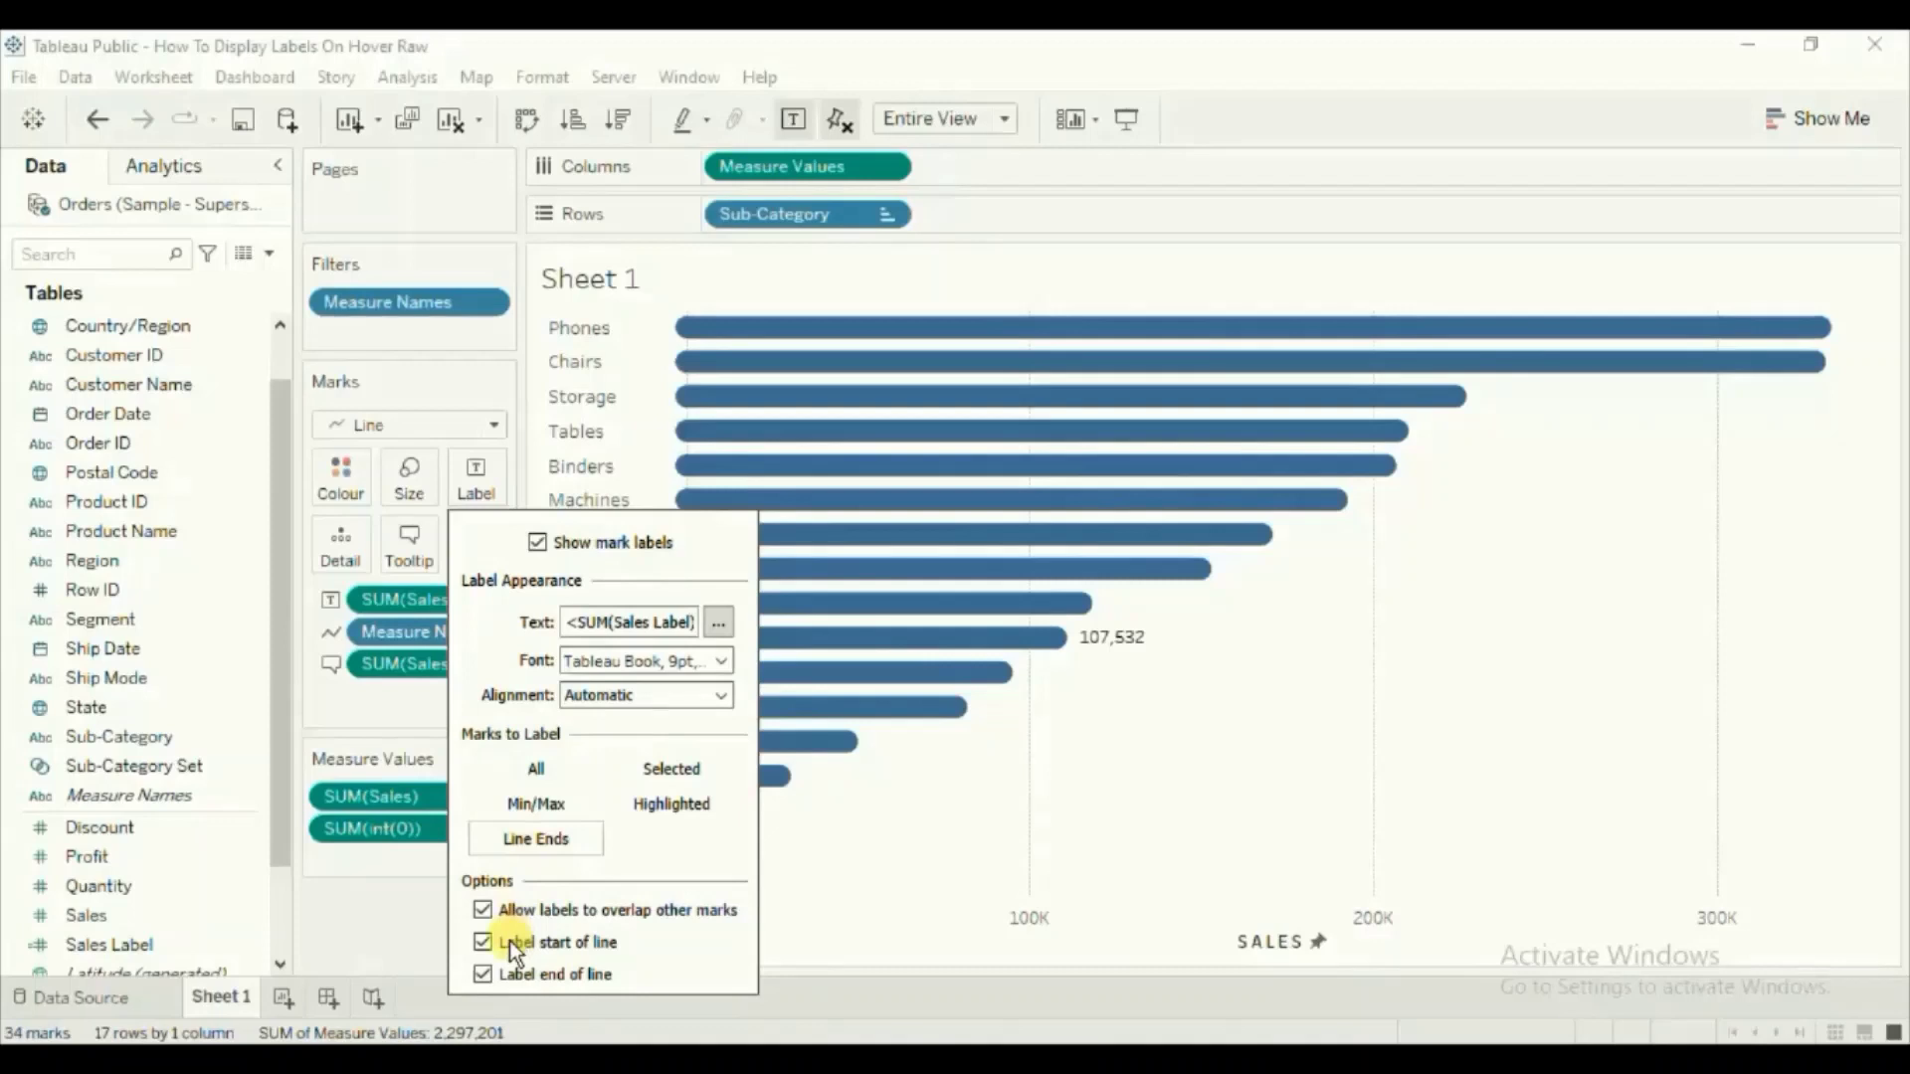
click(483, 974)
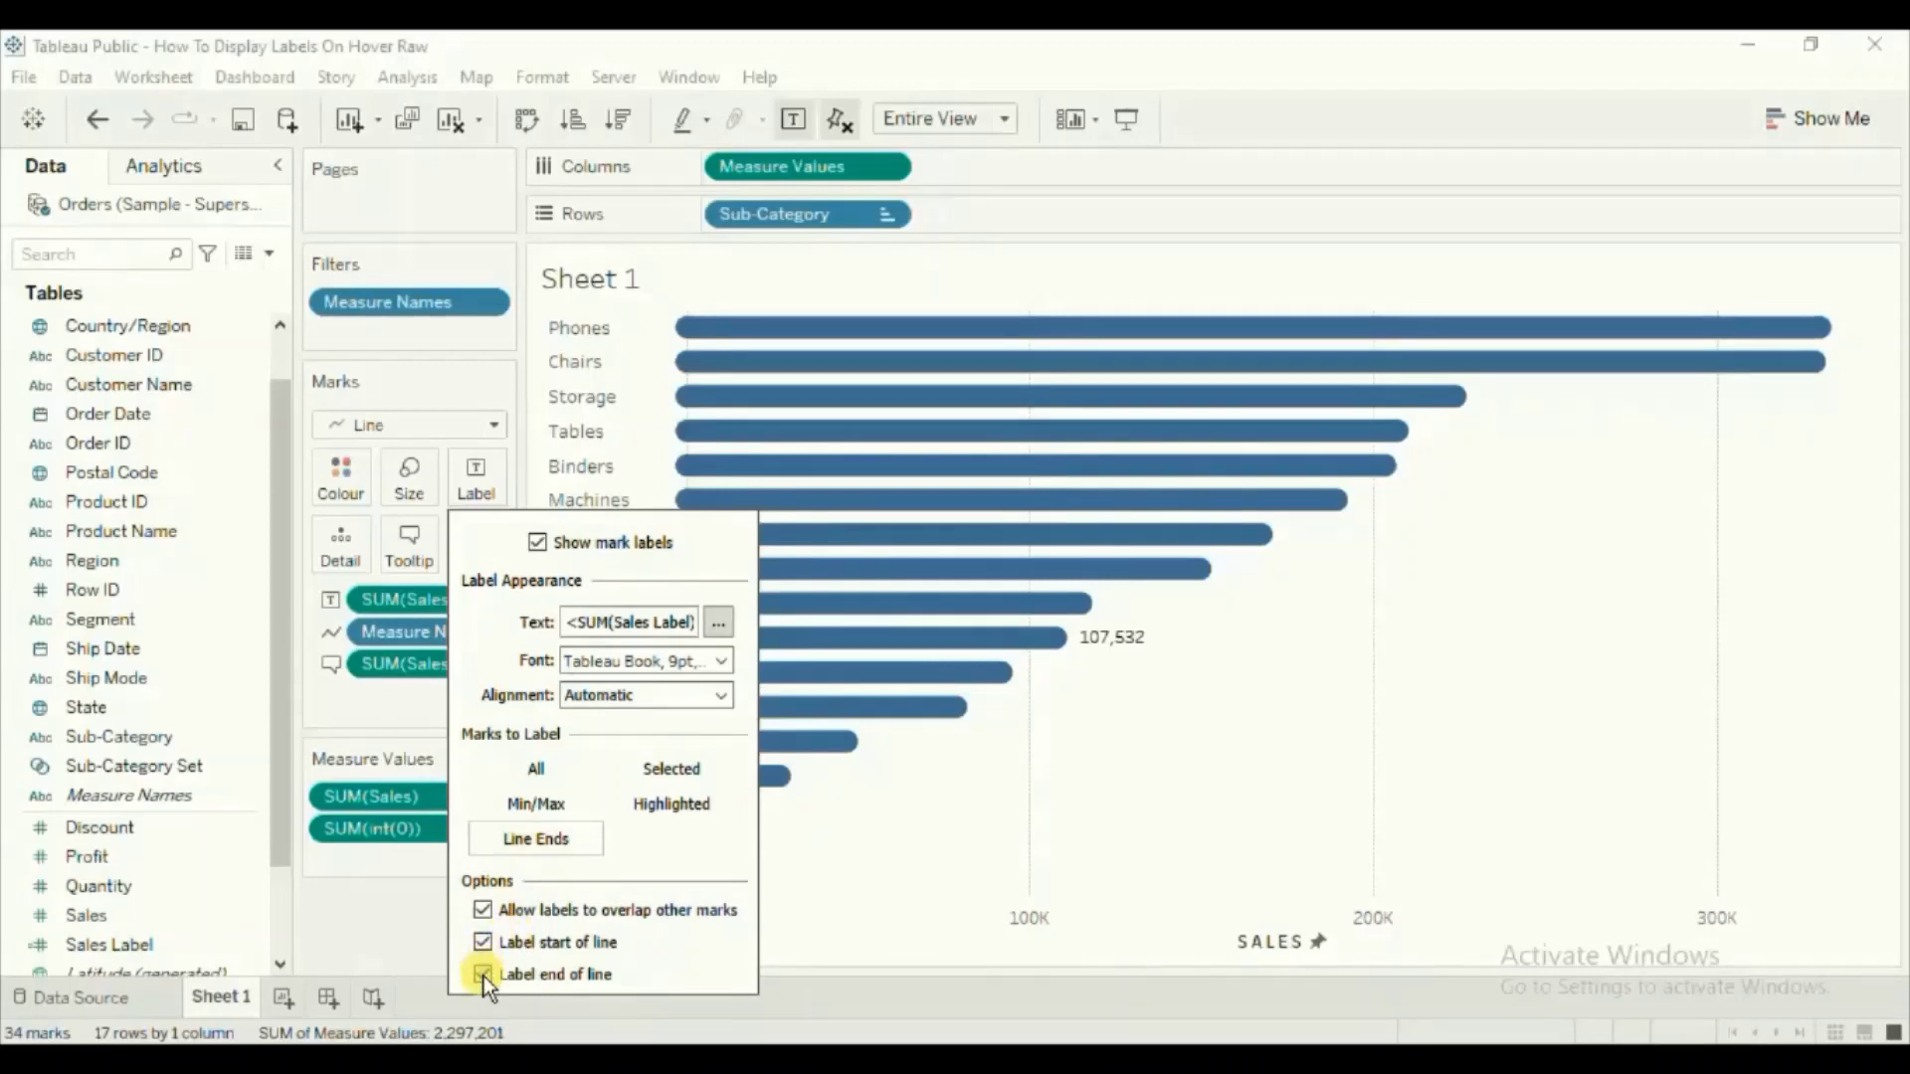
click(406, 937)
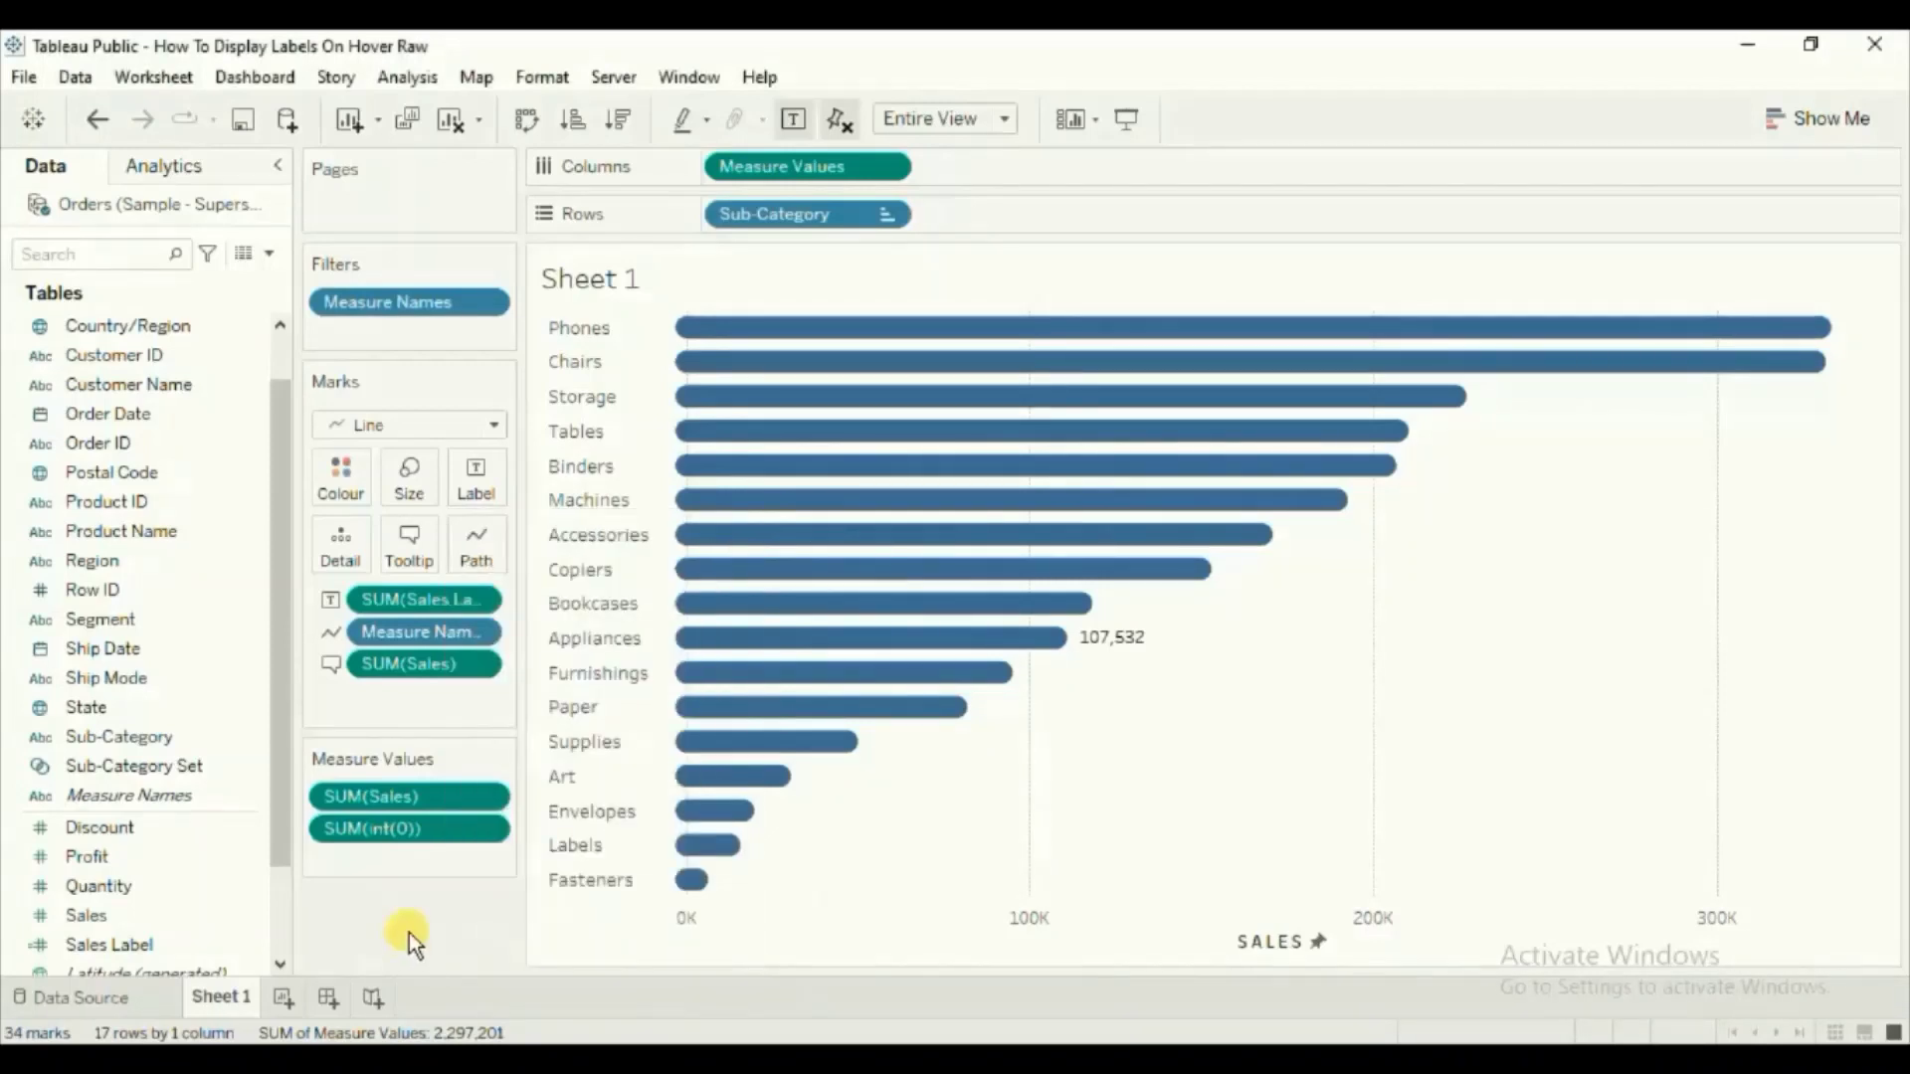
mouse_move(672, 814)
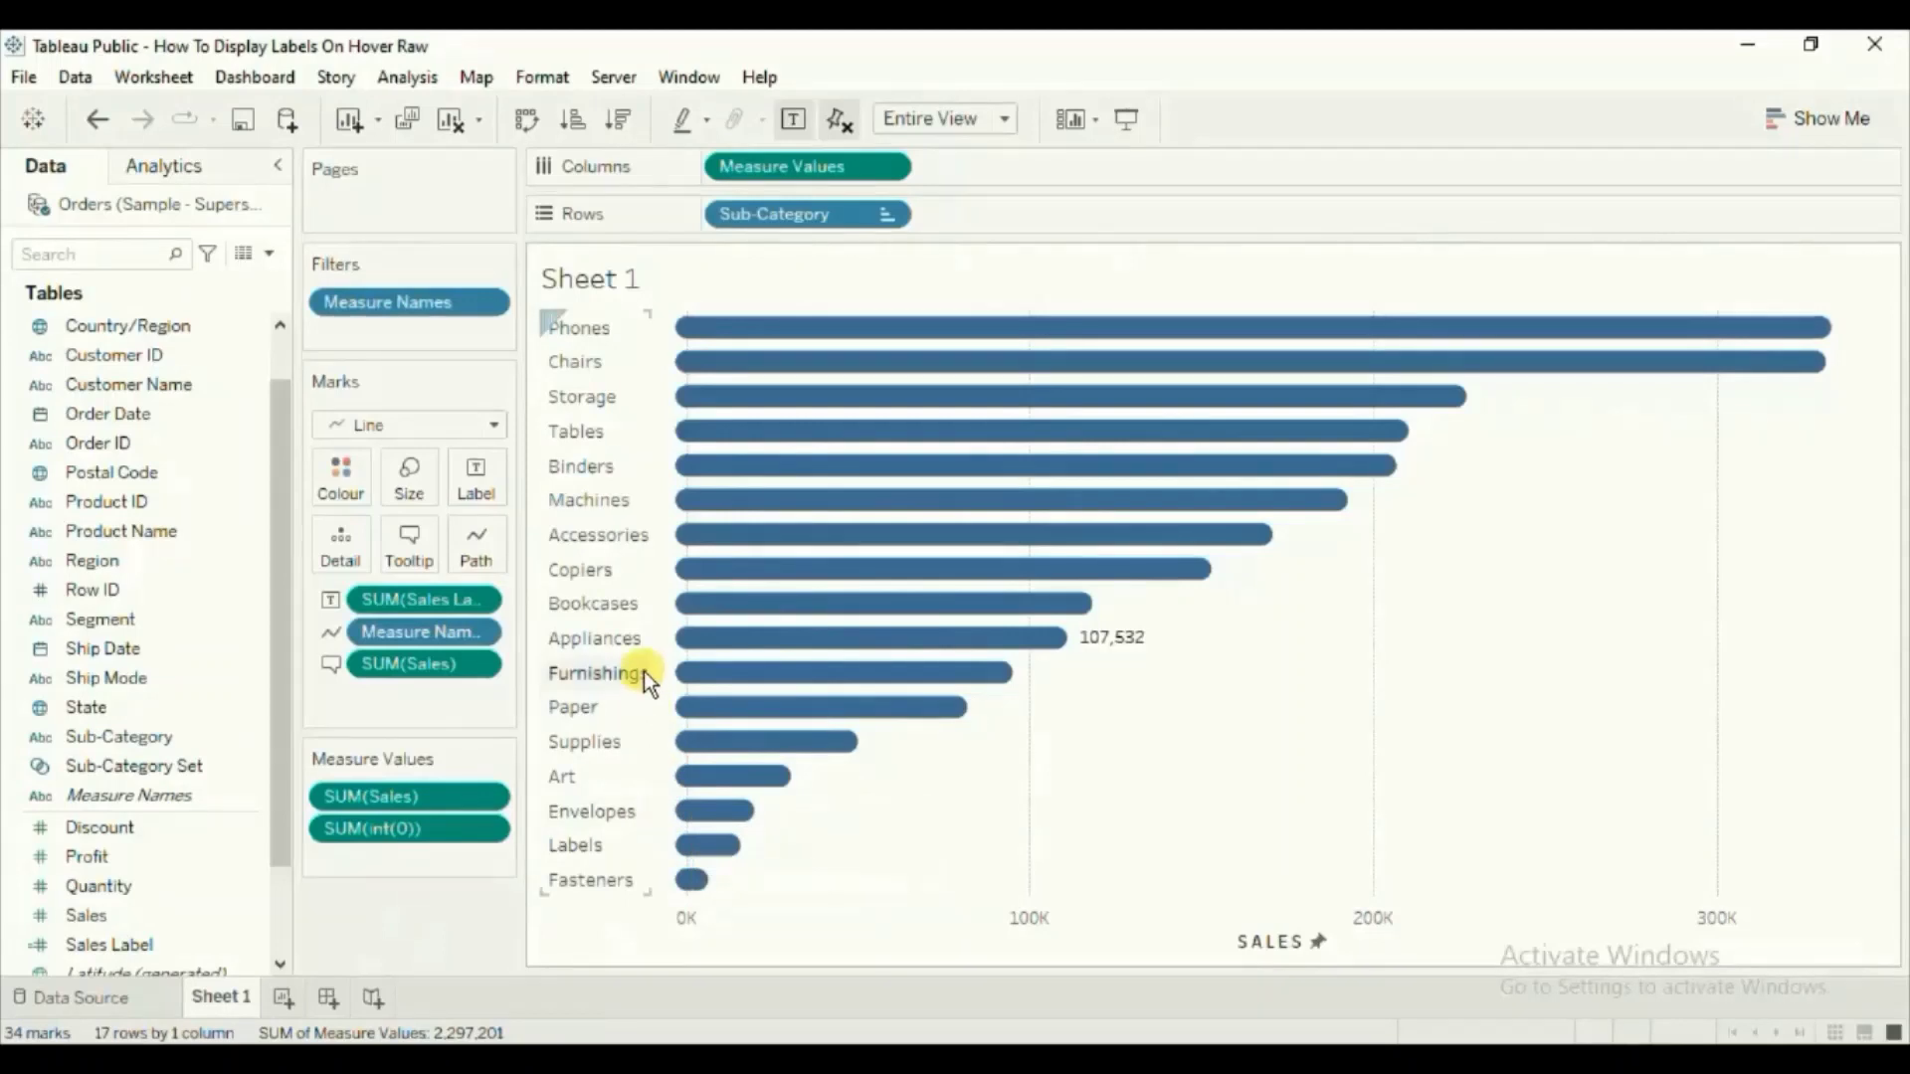
mouse_move(669, 510)
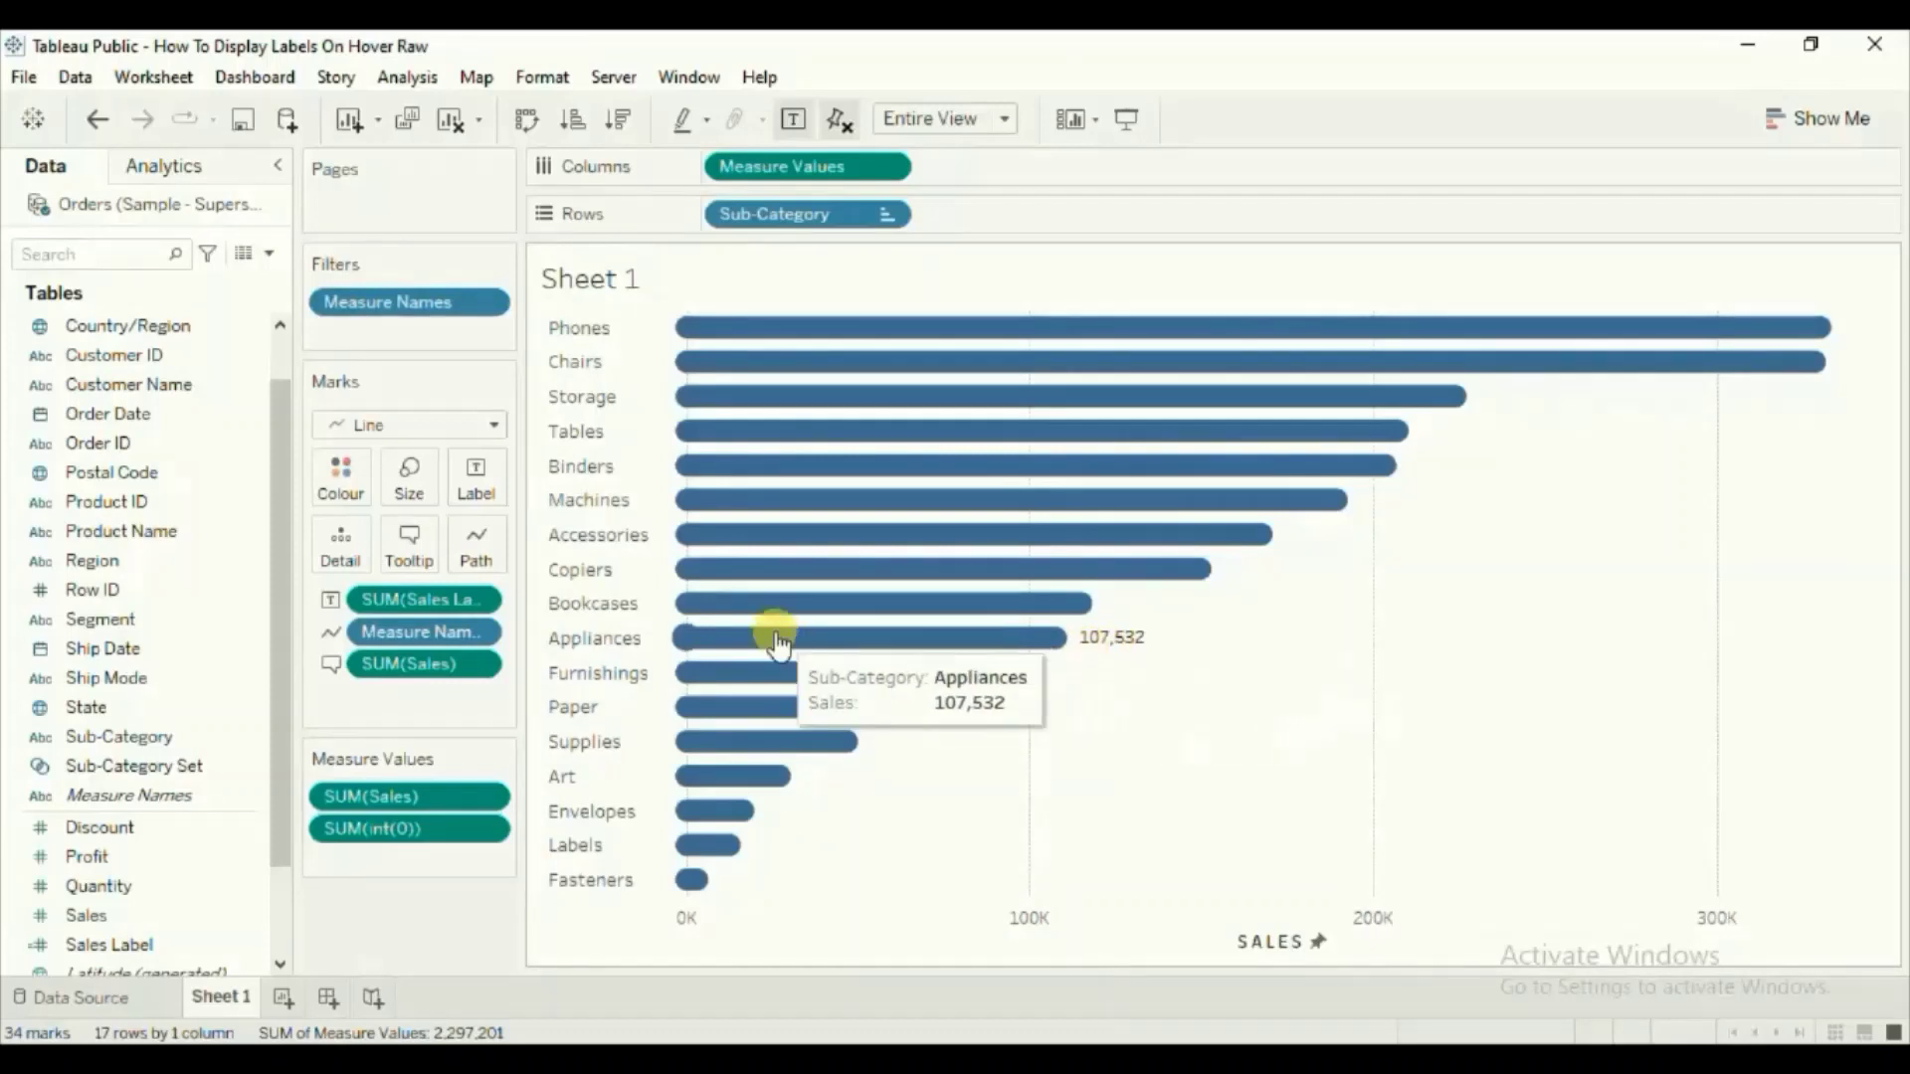
- Format the SUM(Sales Label) pane numbers as custom currency with 0 decimal places
right_click(412, 607)
click(471, 715)
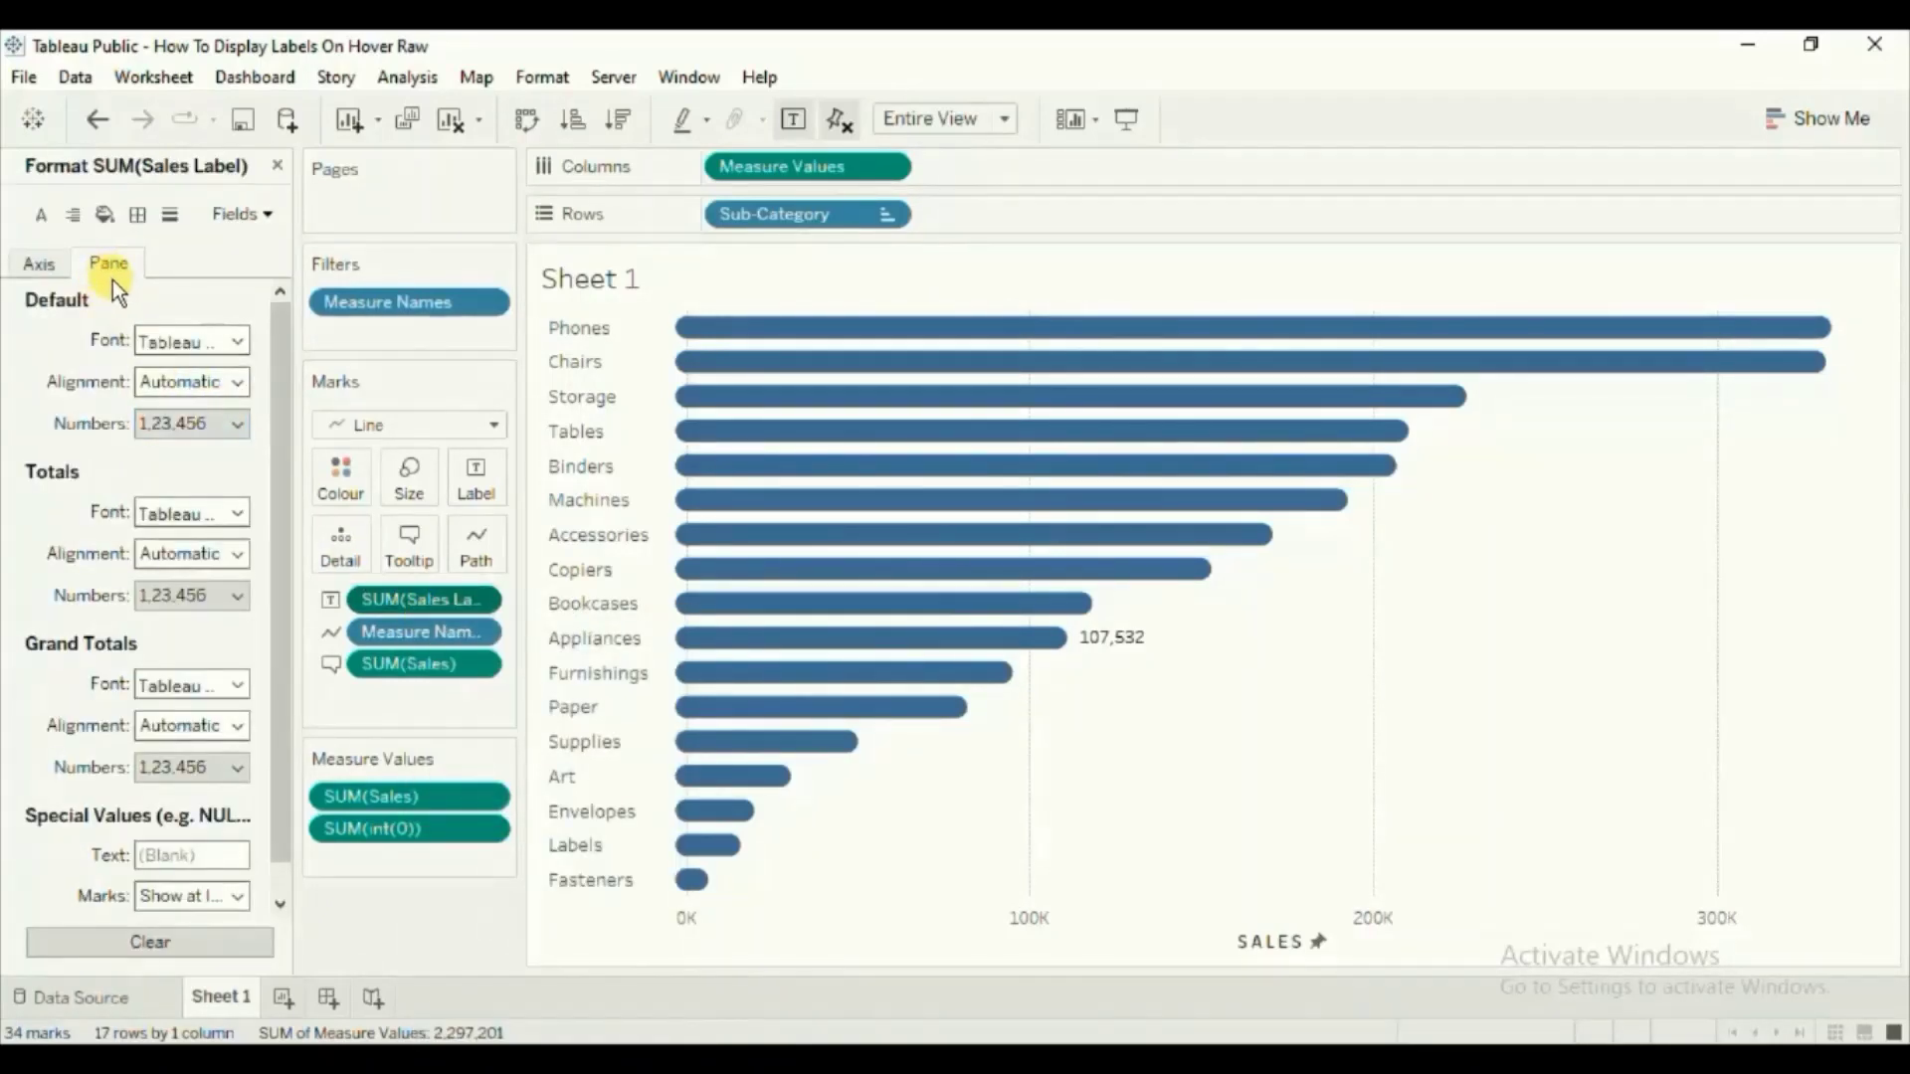
click(183, 426)
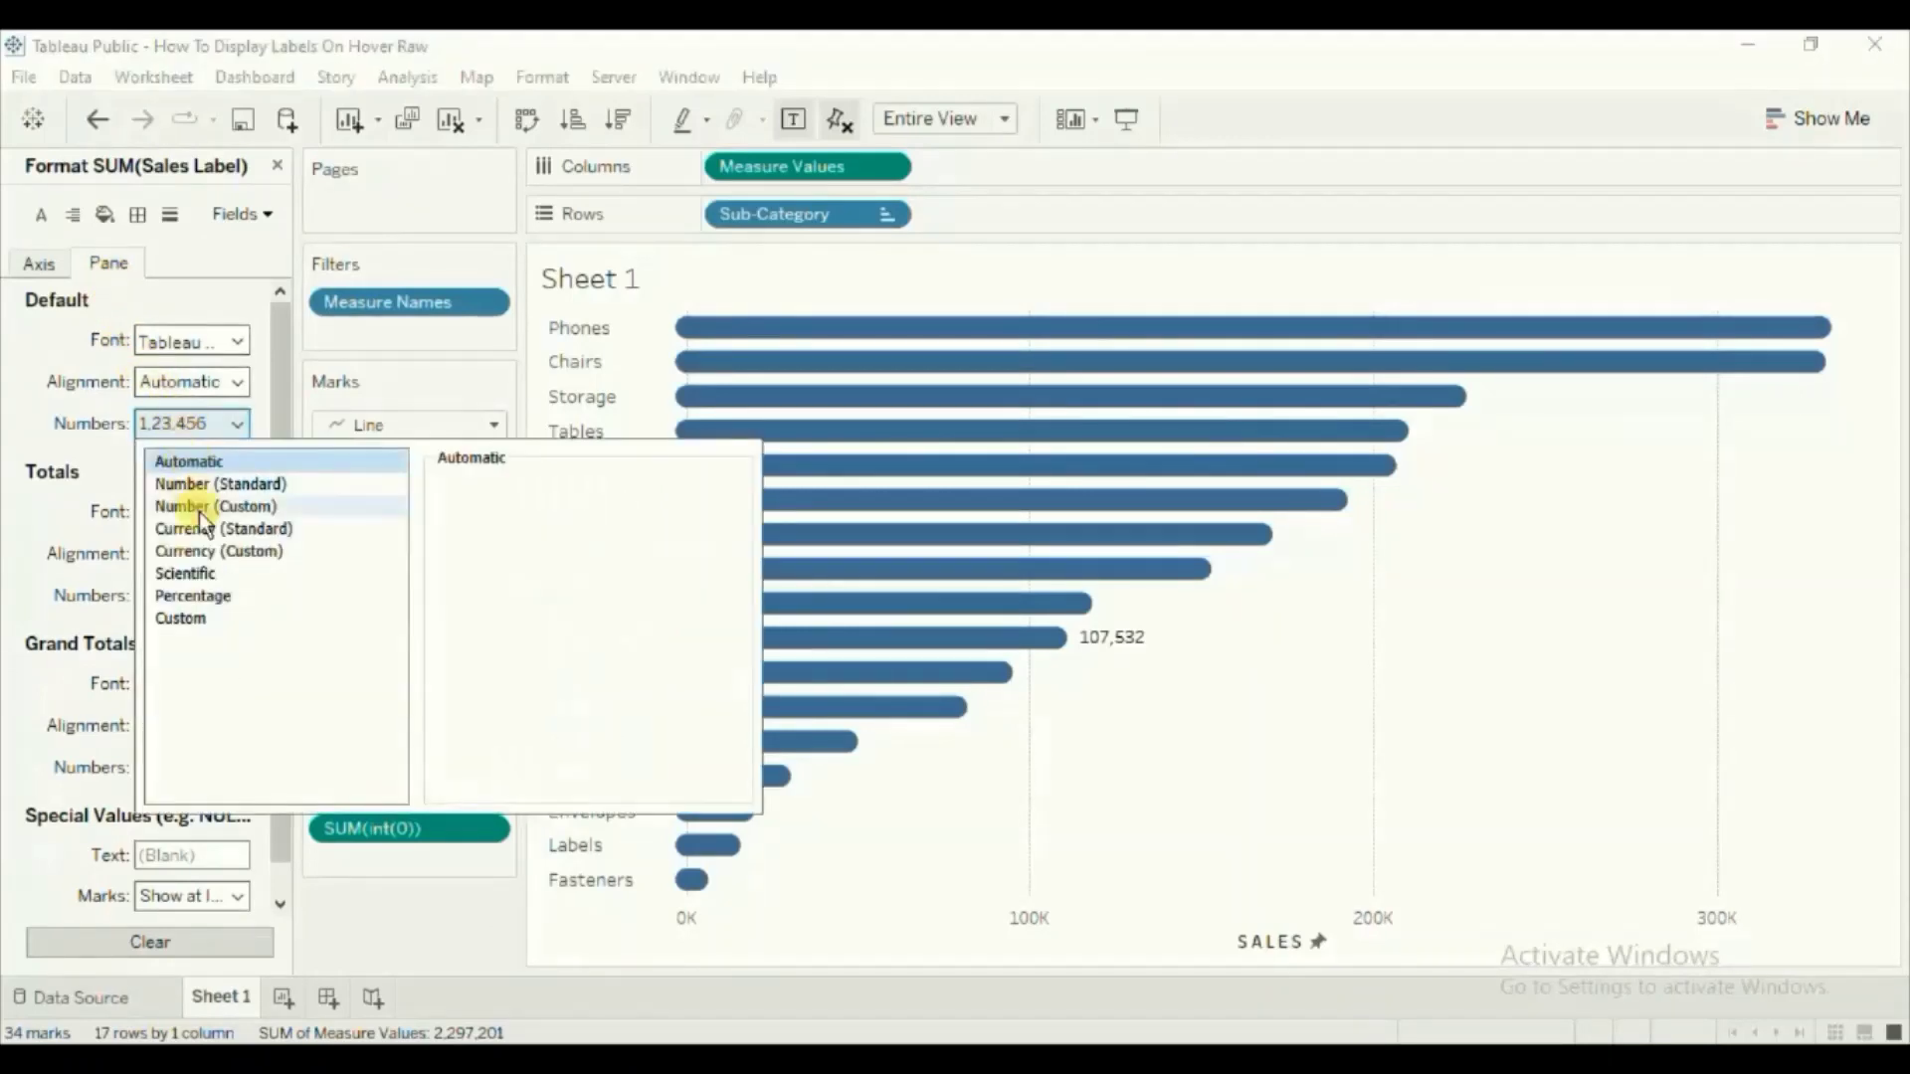
click(201, 552)
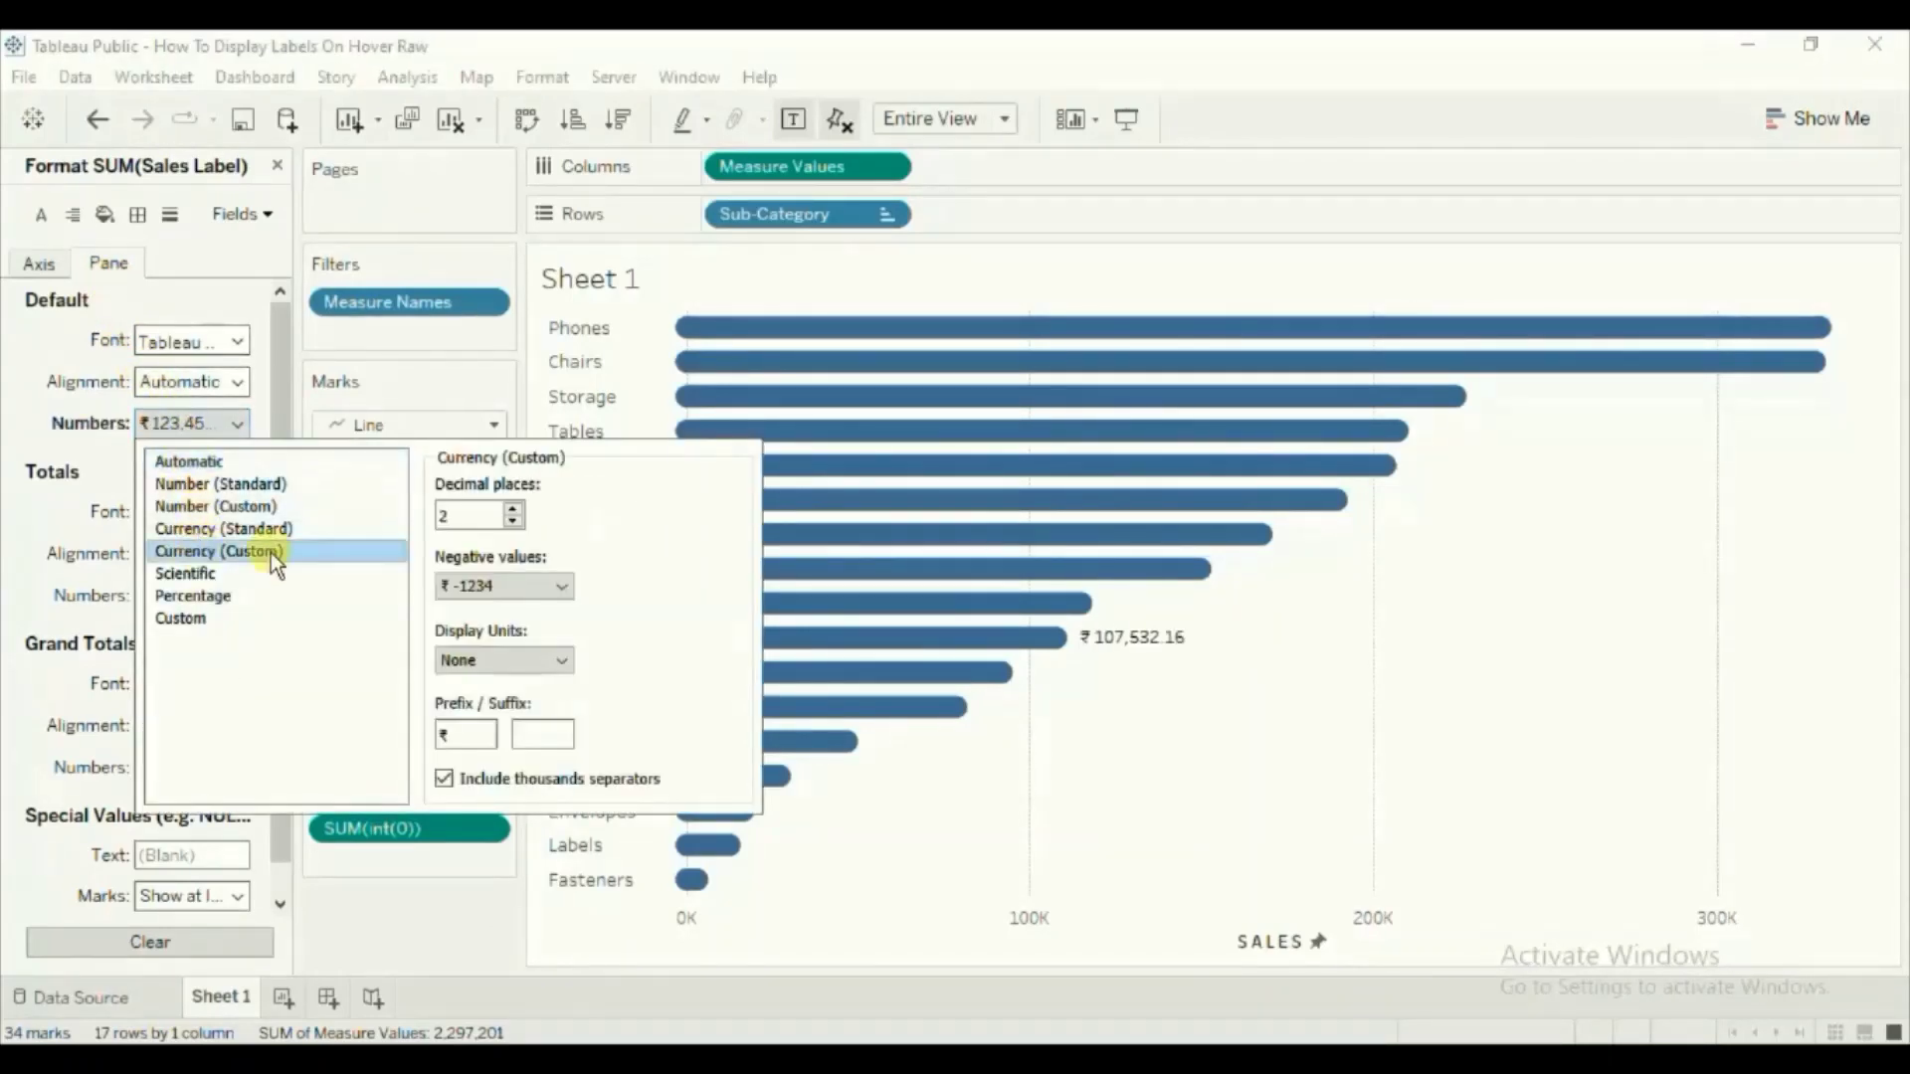
click(511, 520)
click(512, 520)
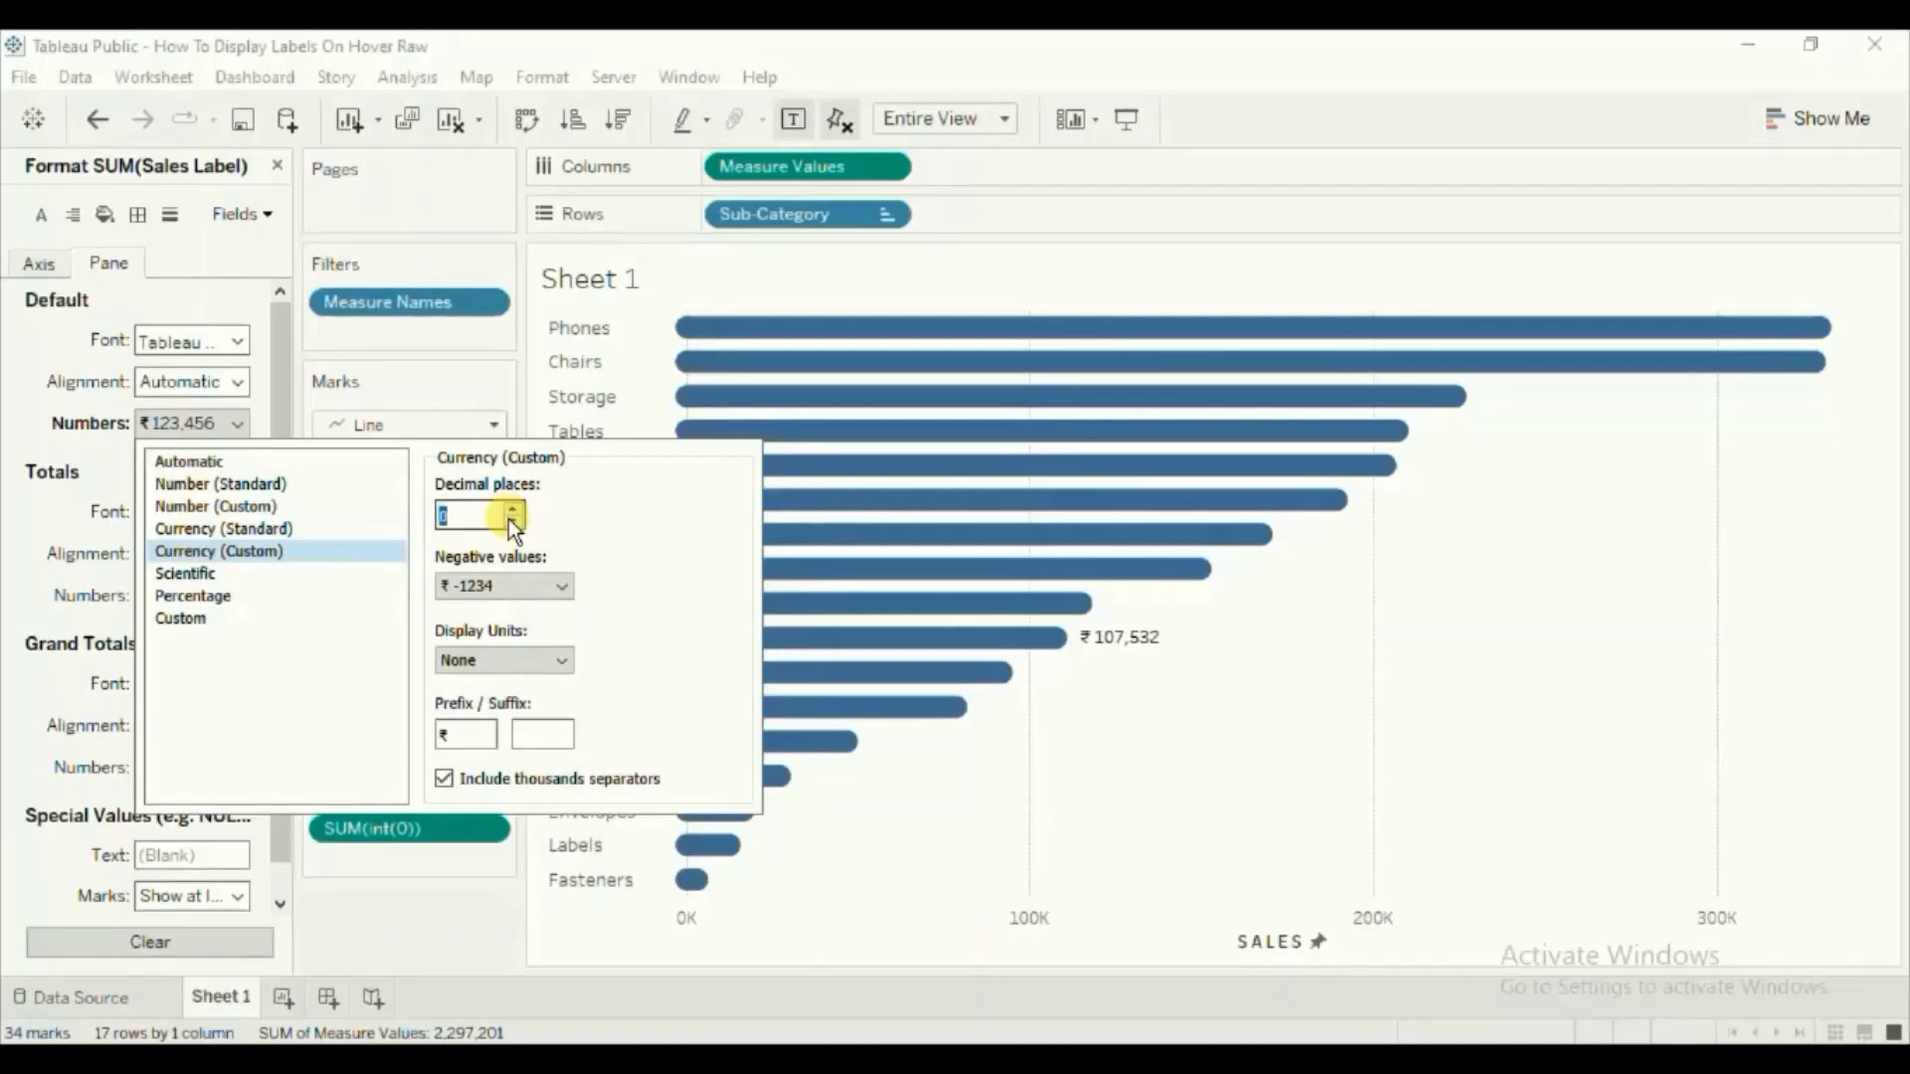
- Set the label currency prefix to $ and its display units to Thousands (K)
double_click(453, 736)
text($)
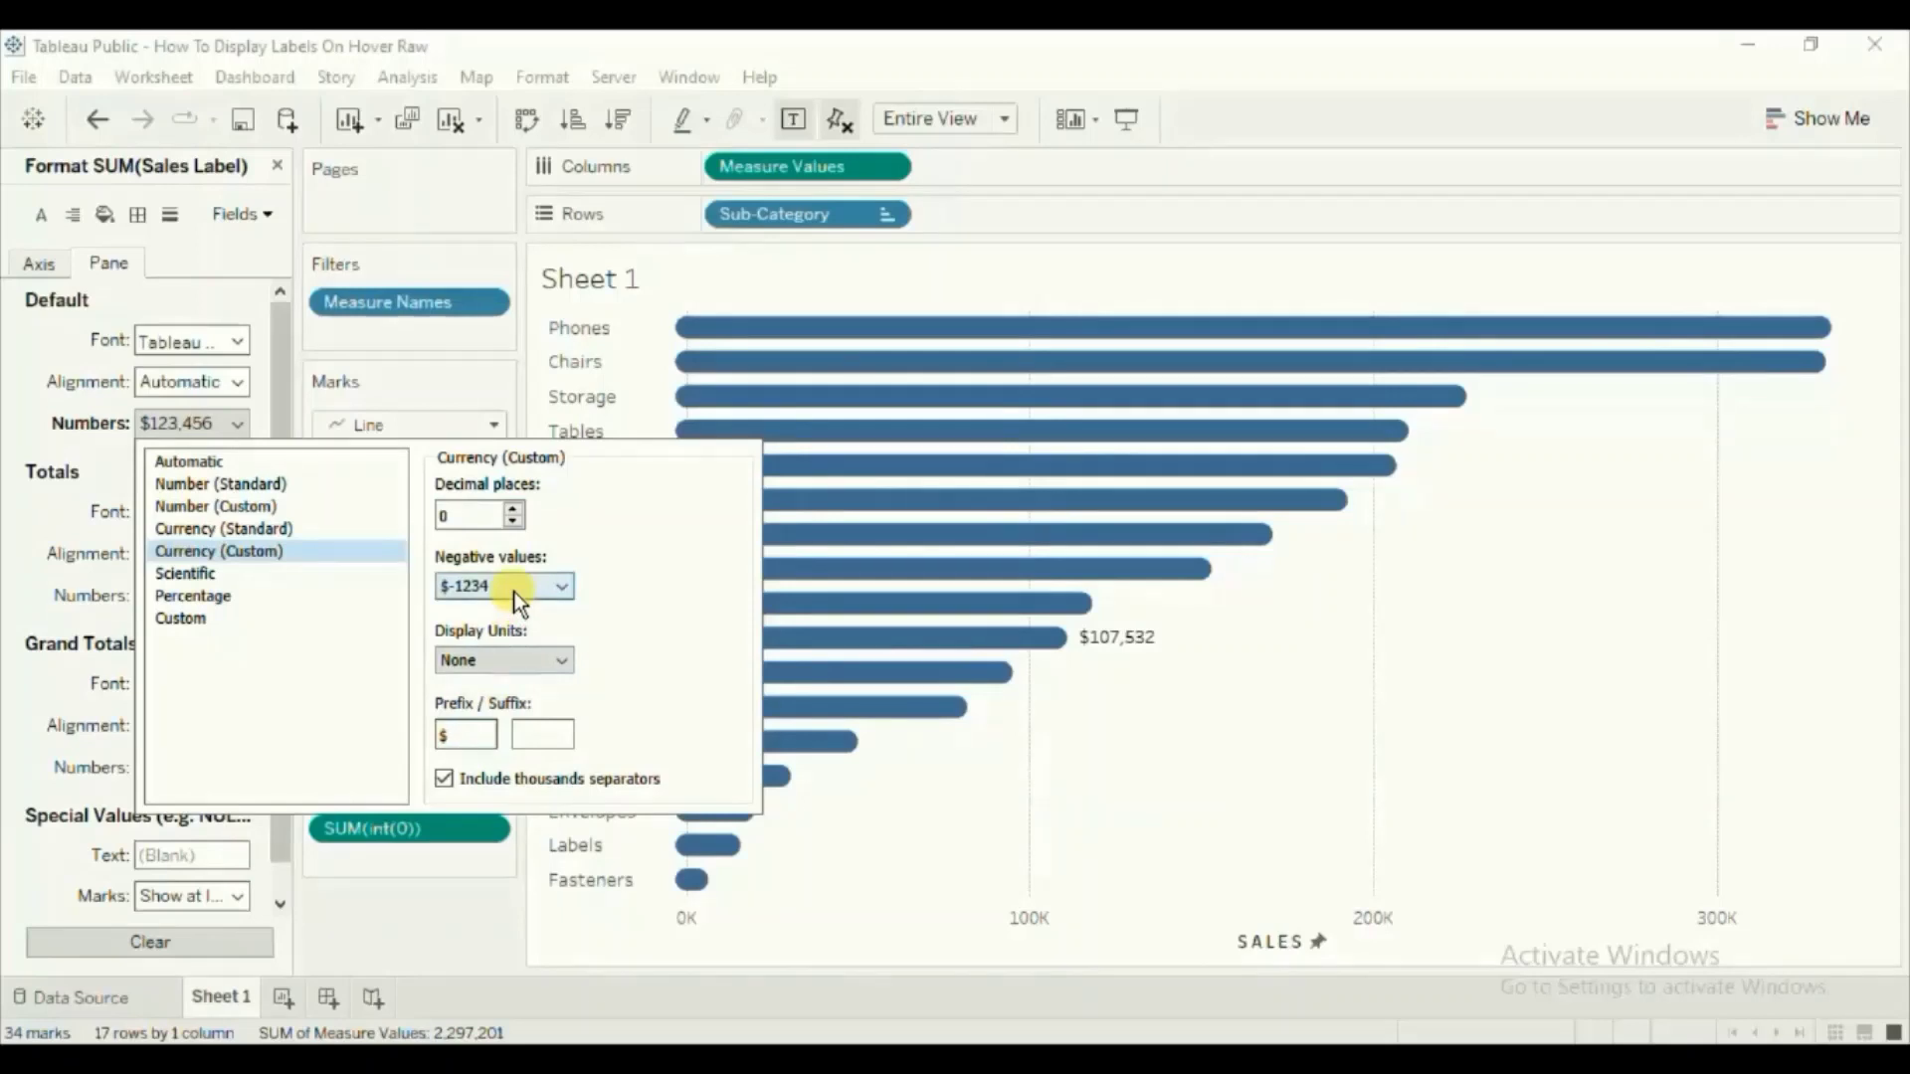
click(509, 659)
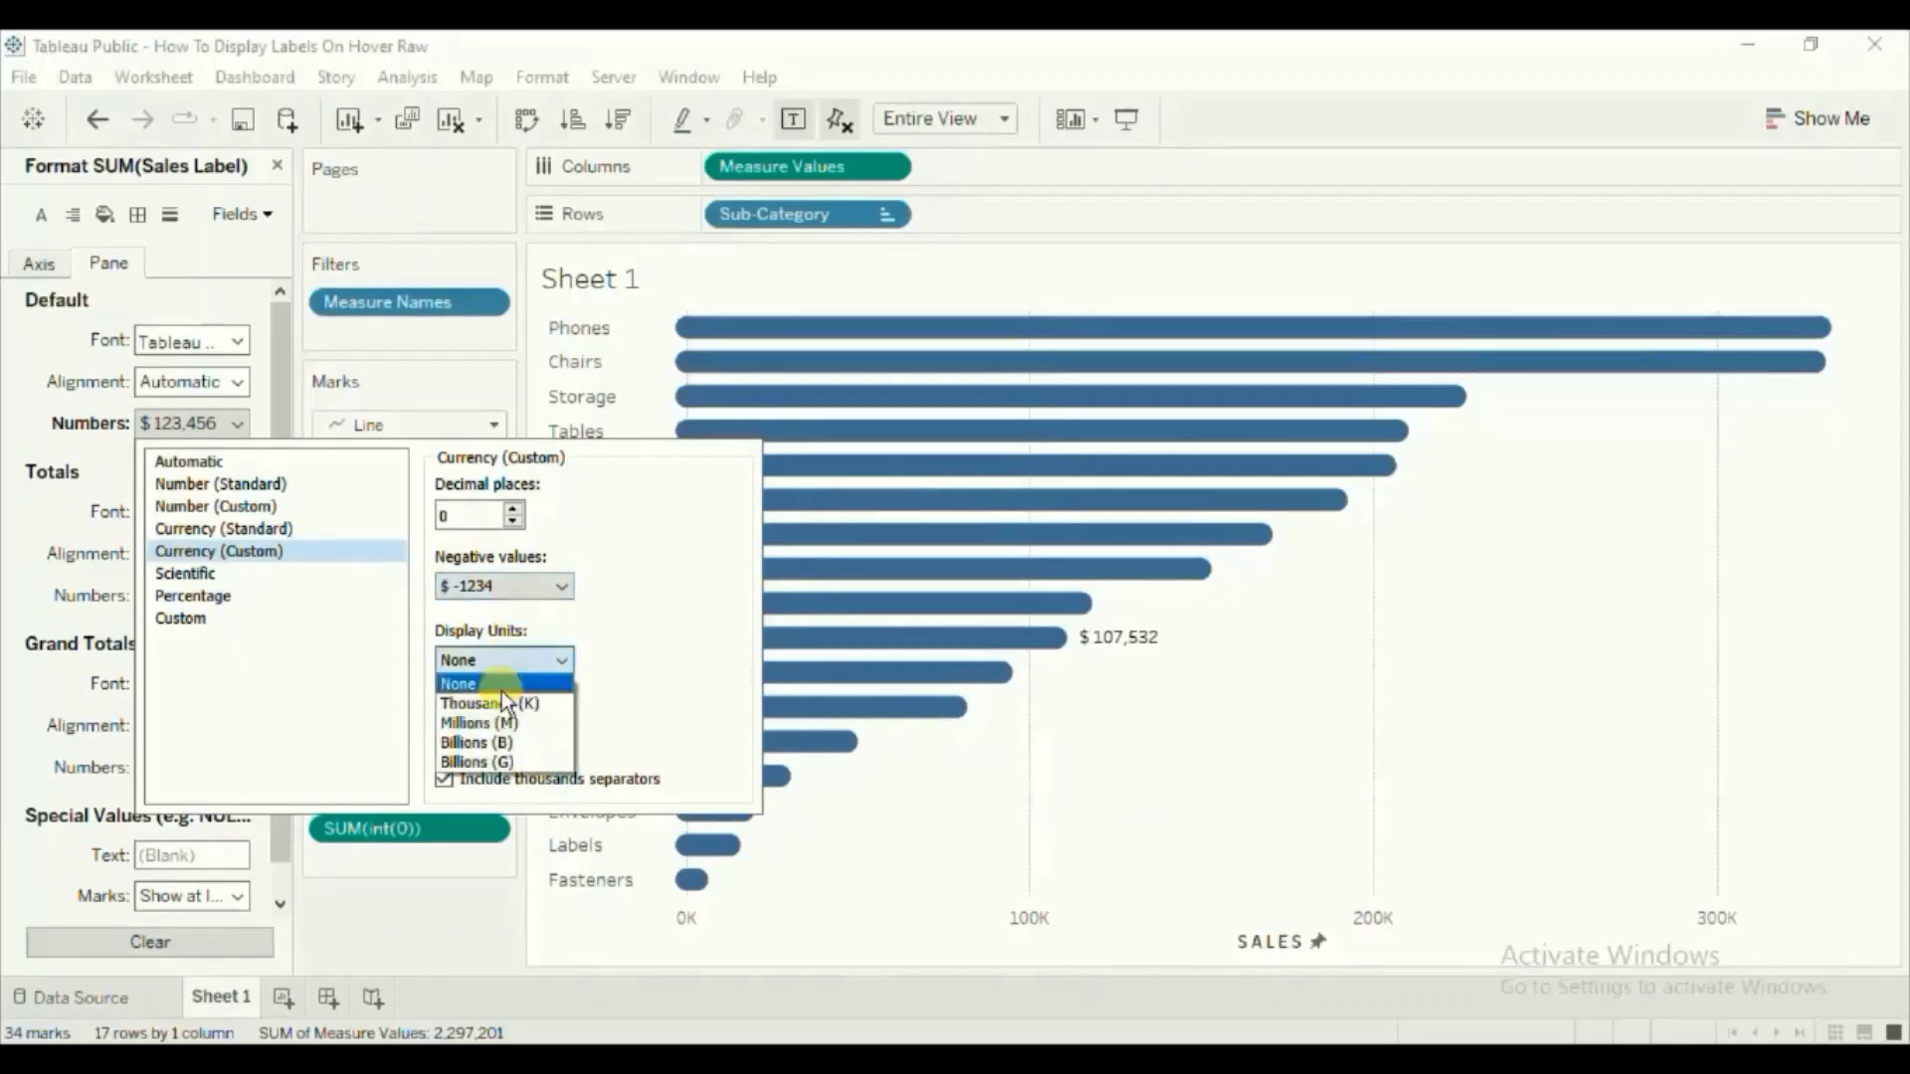
click(503, 703)
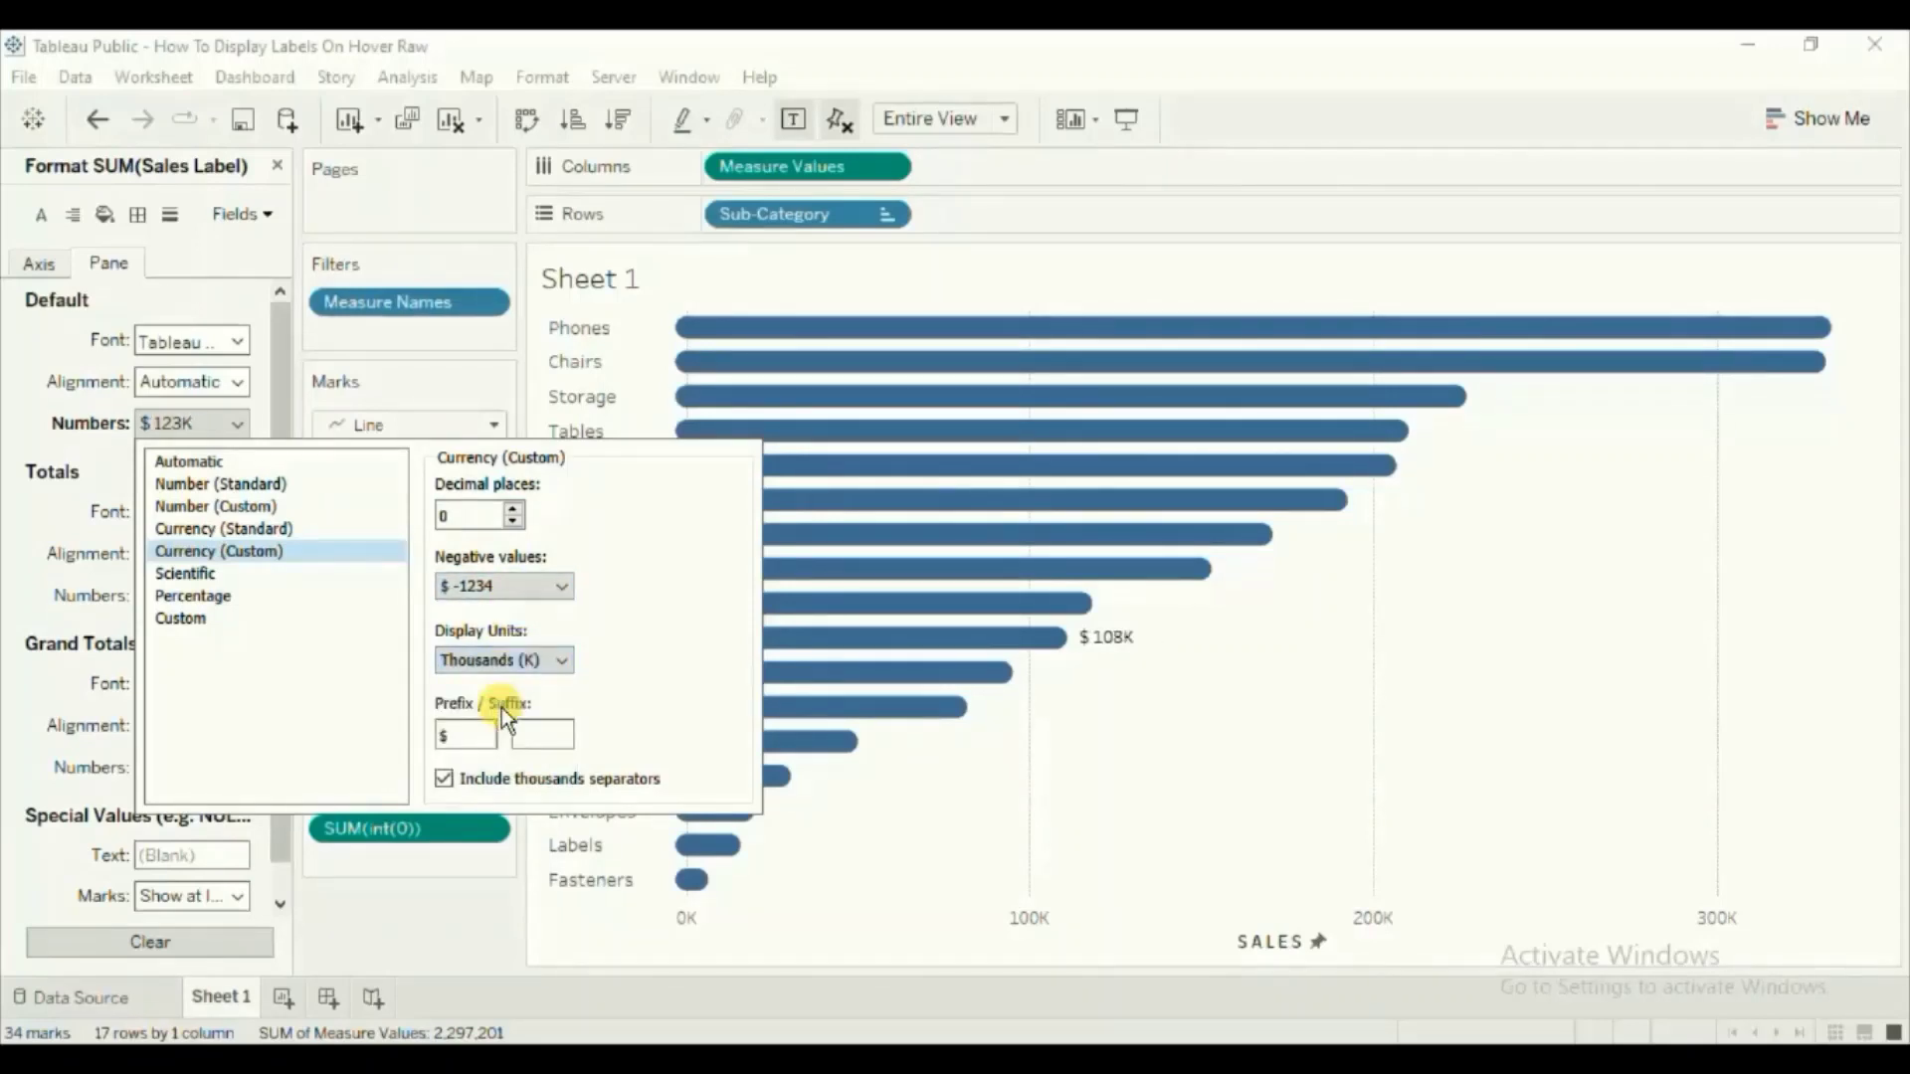
- Set the mark label font to bold, size 10, with its colour matching the mark colour
click(418, 911)
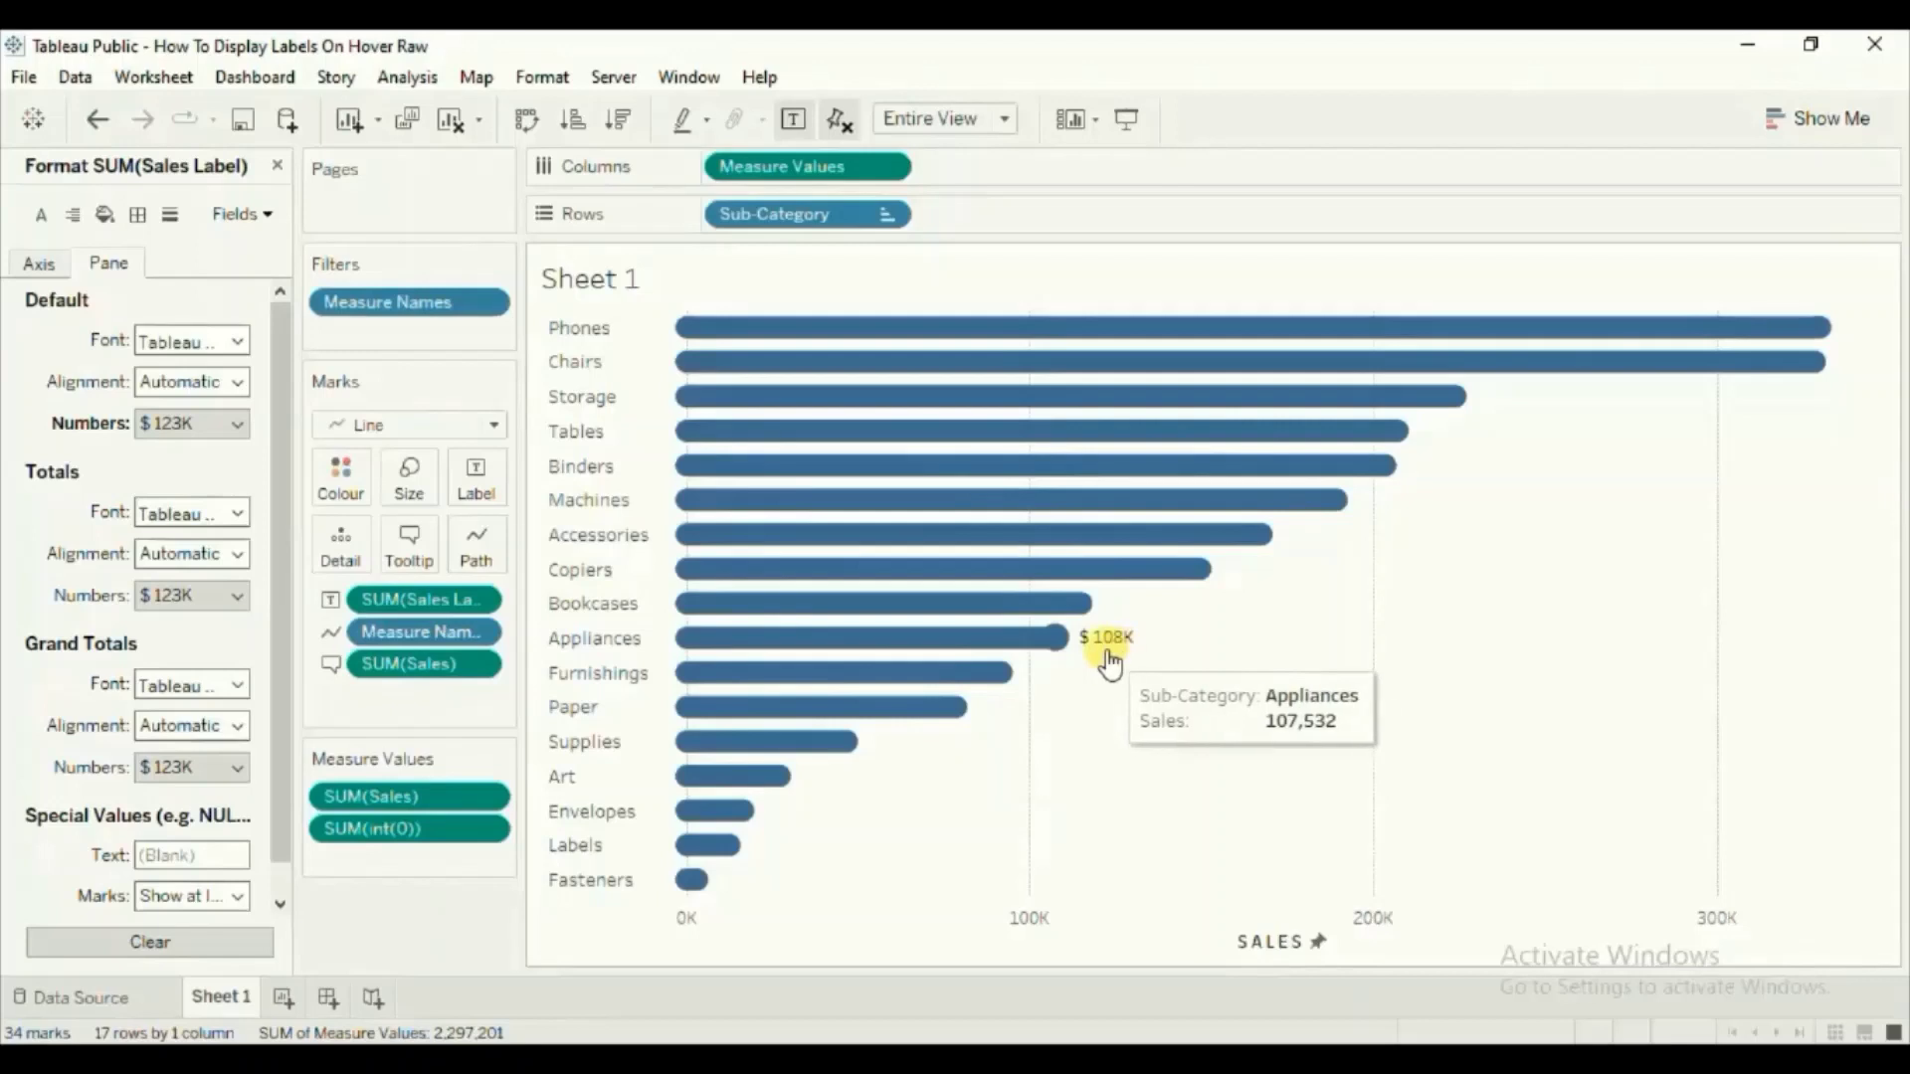
click(484, 474)
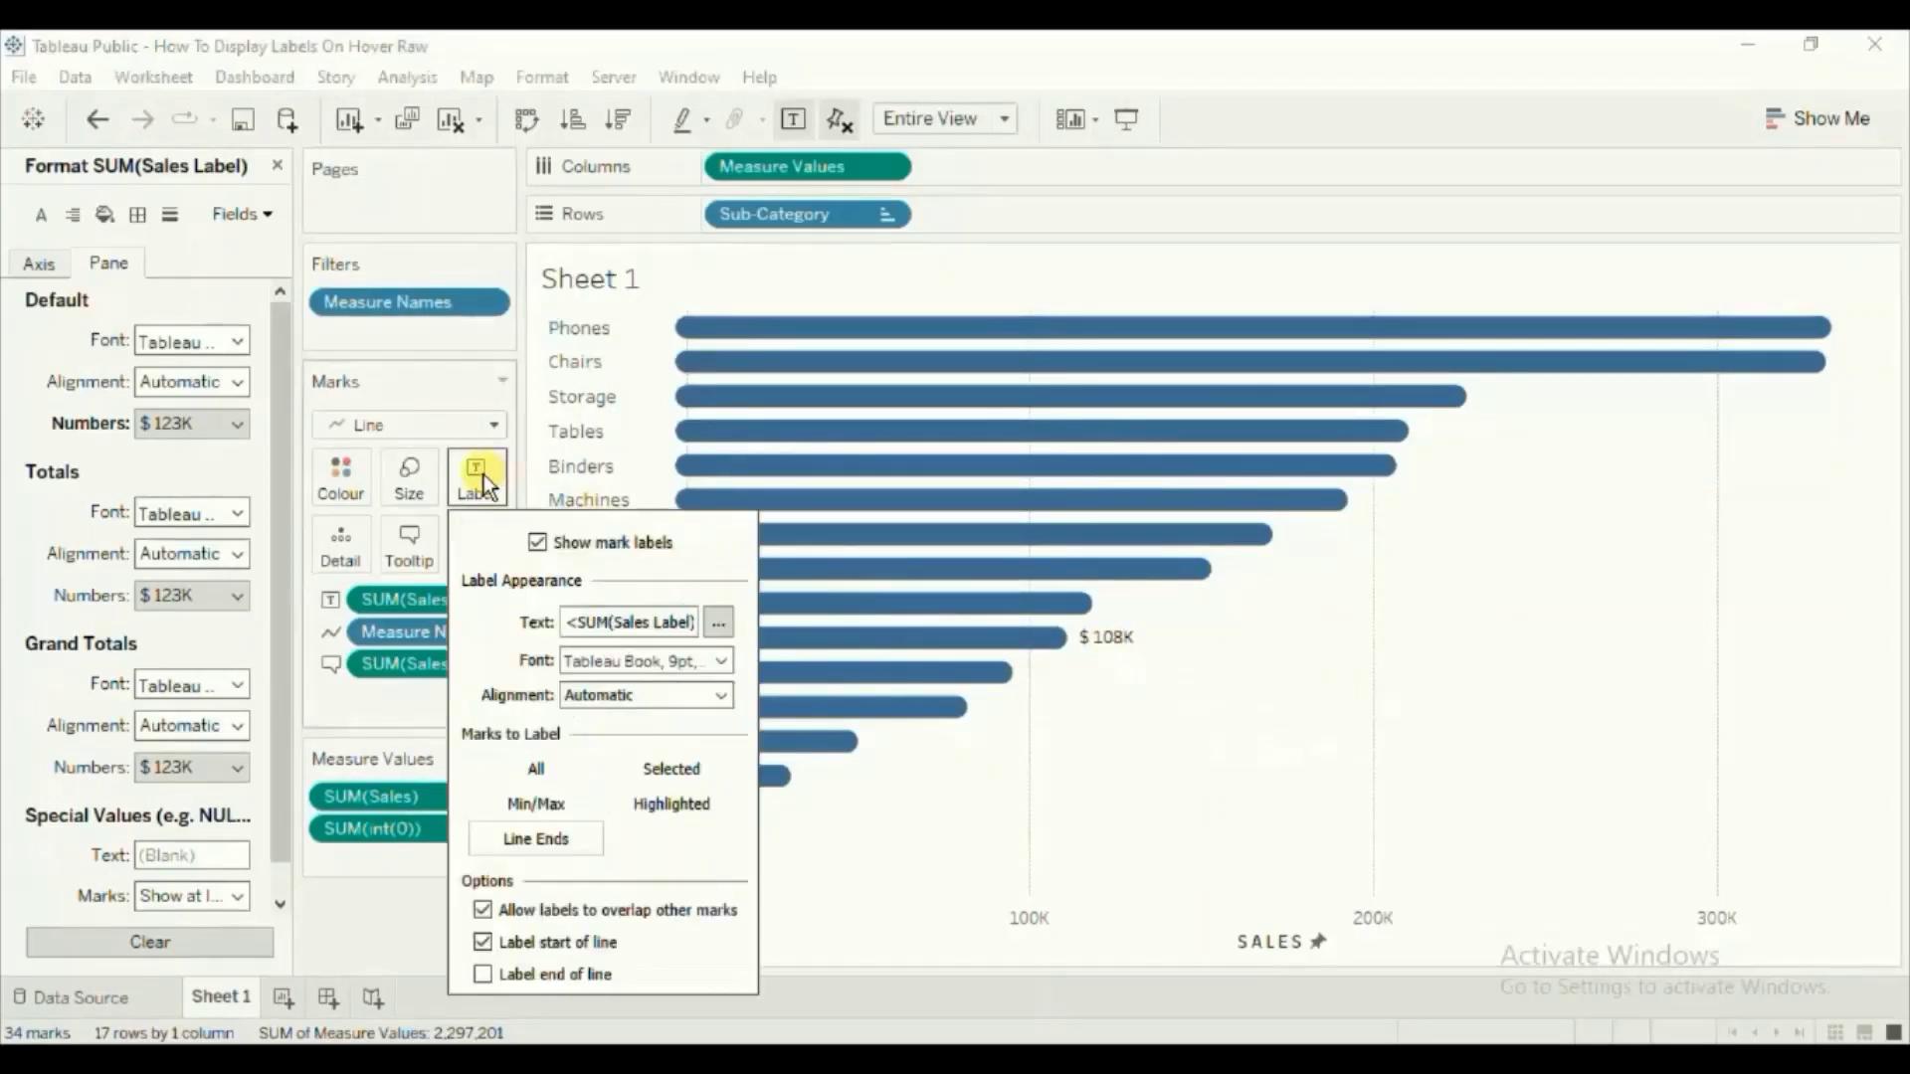
click(724, 660)
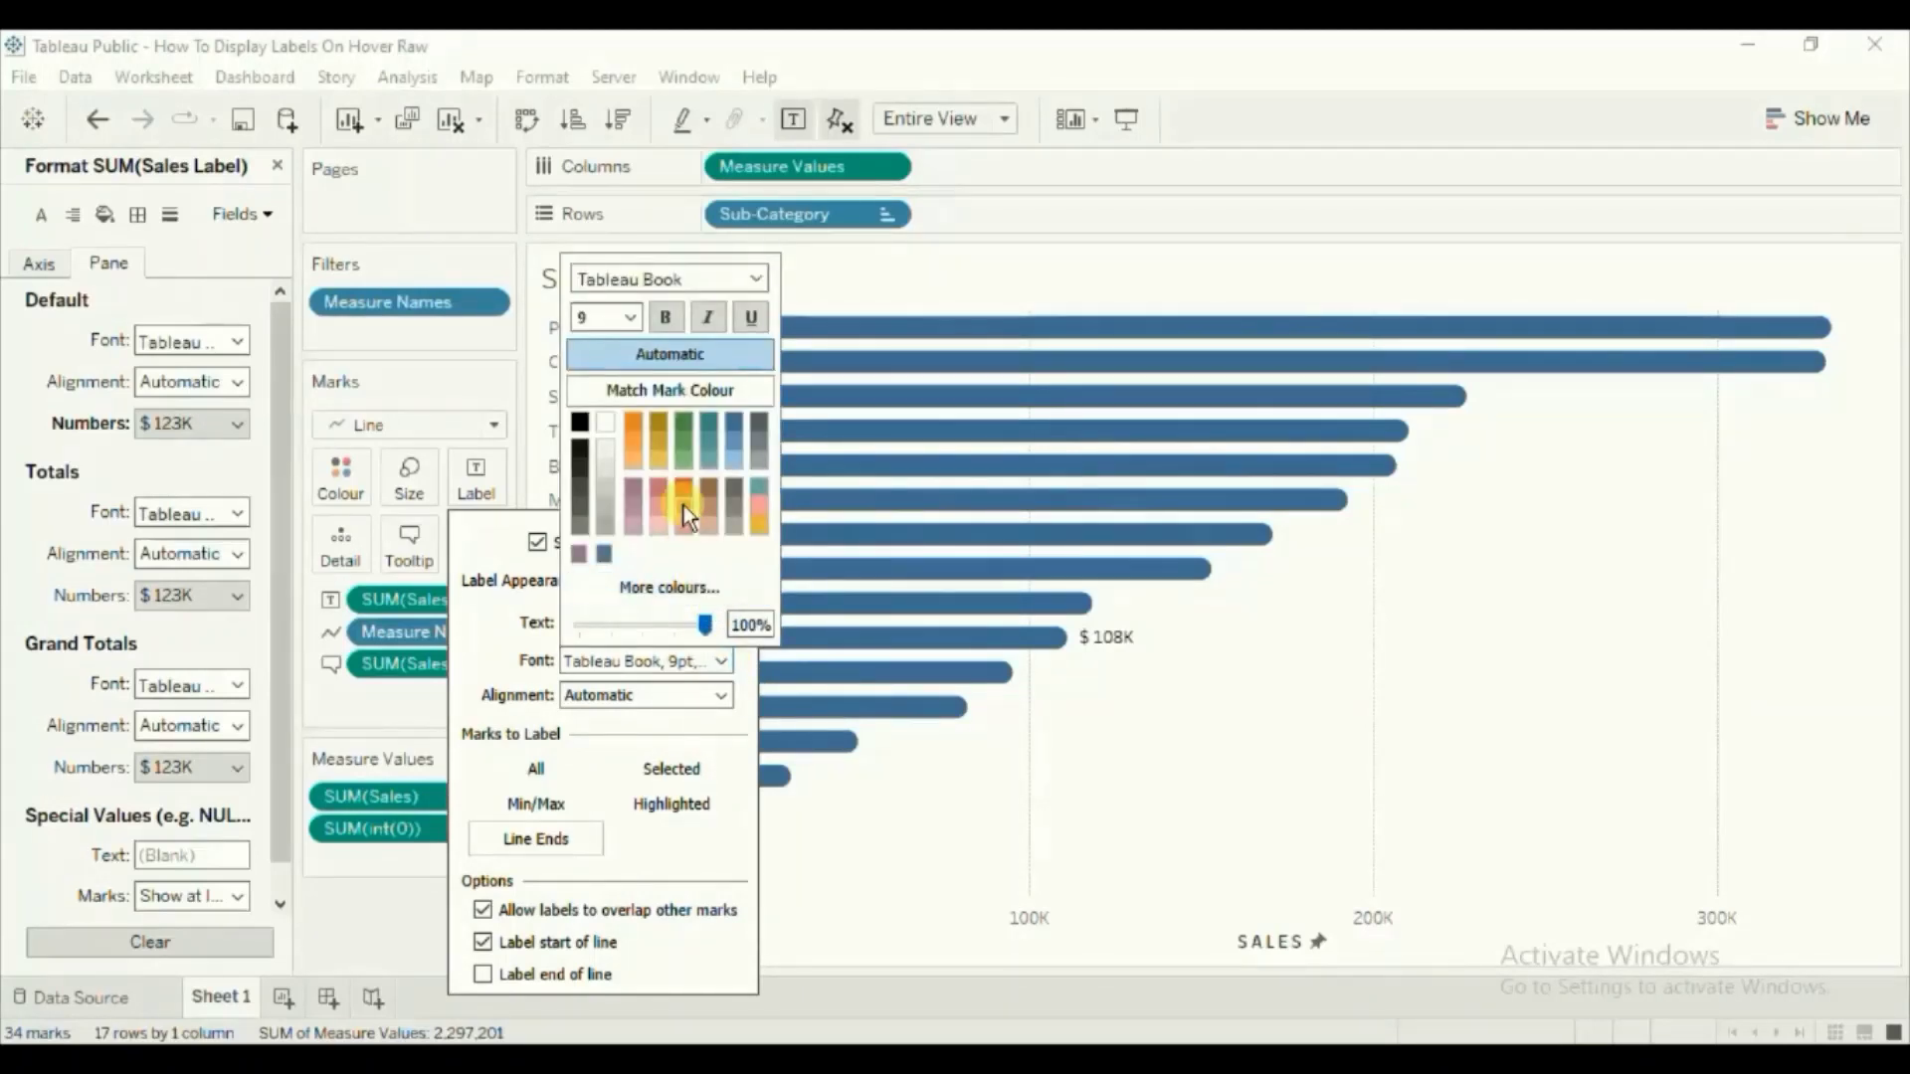
click(676, 392)
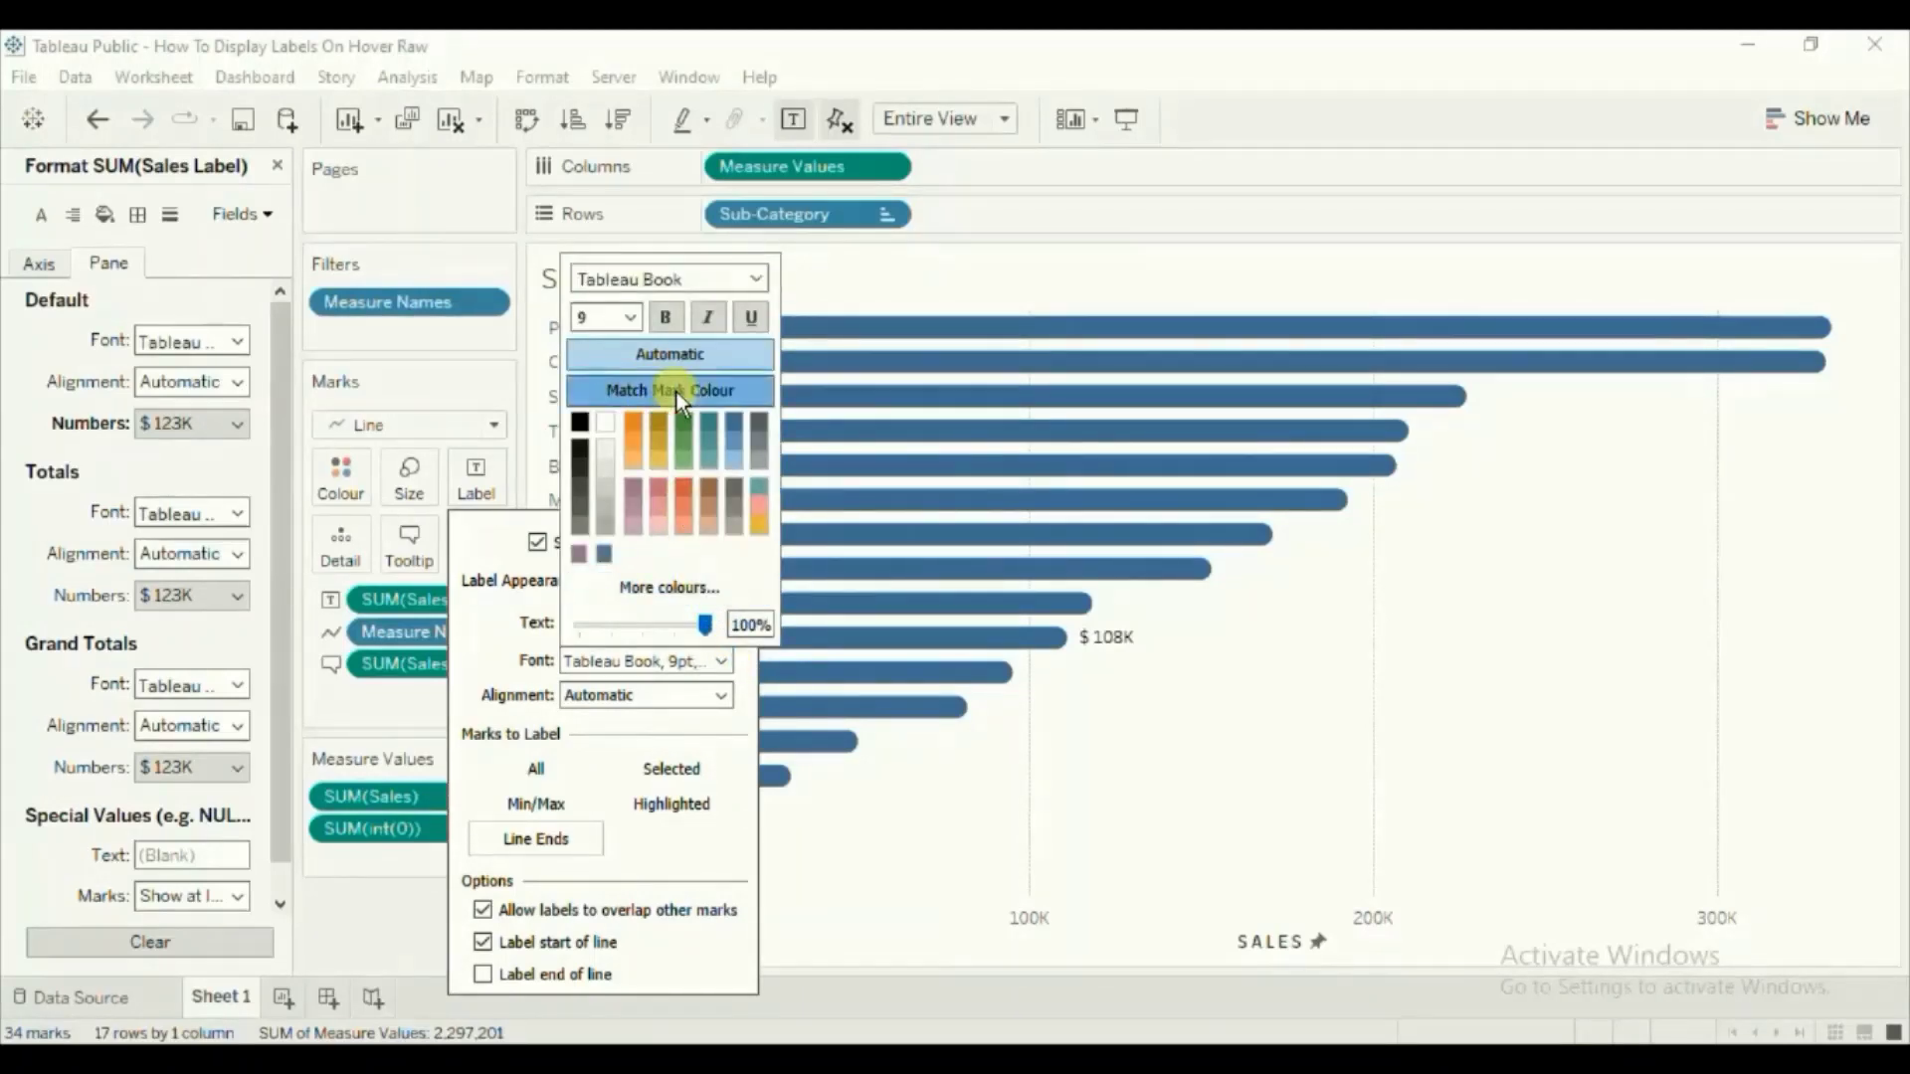
click(667, 316)
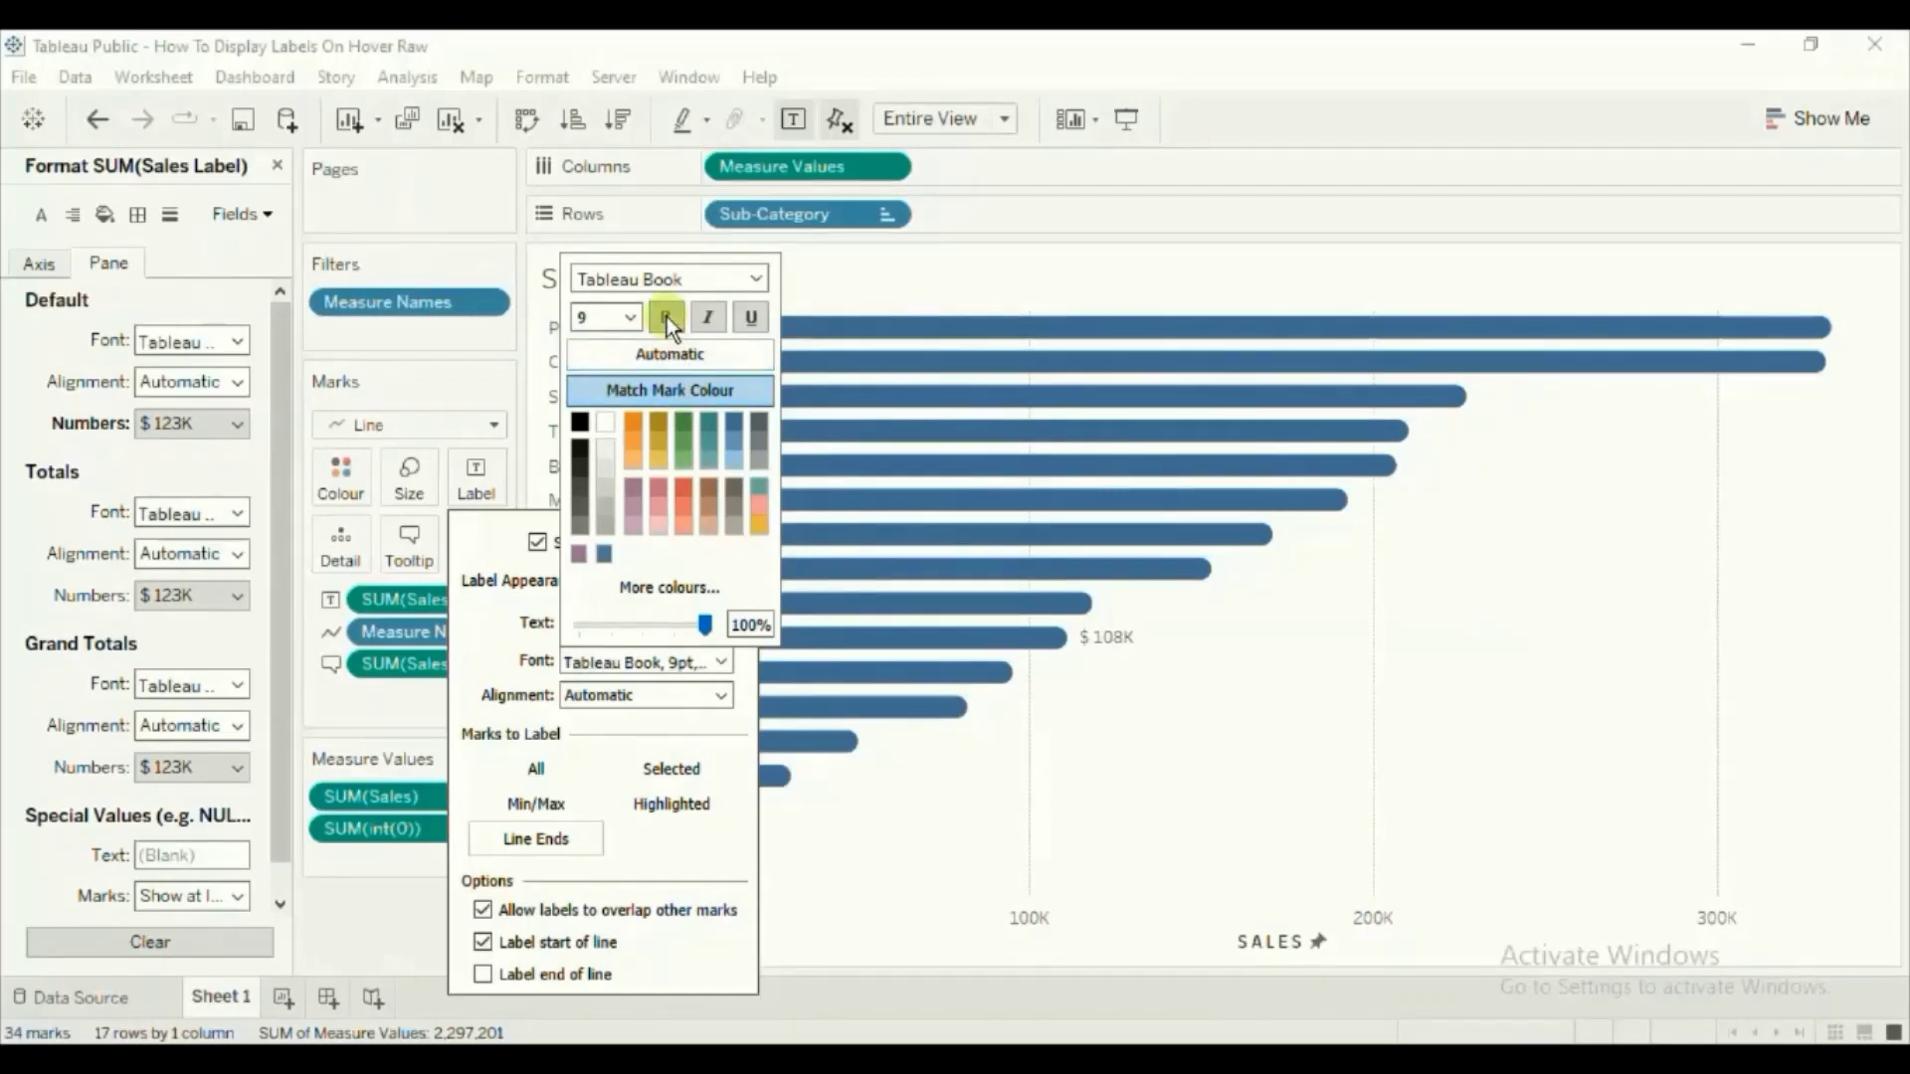
click(629, 318)
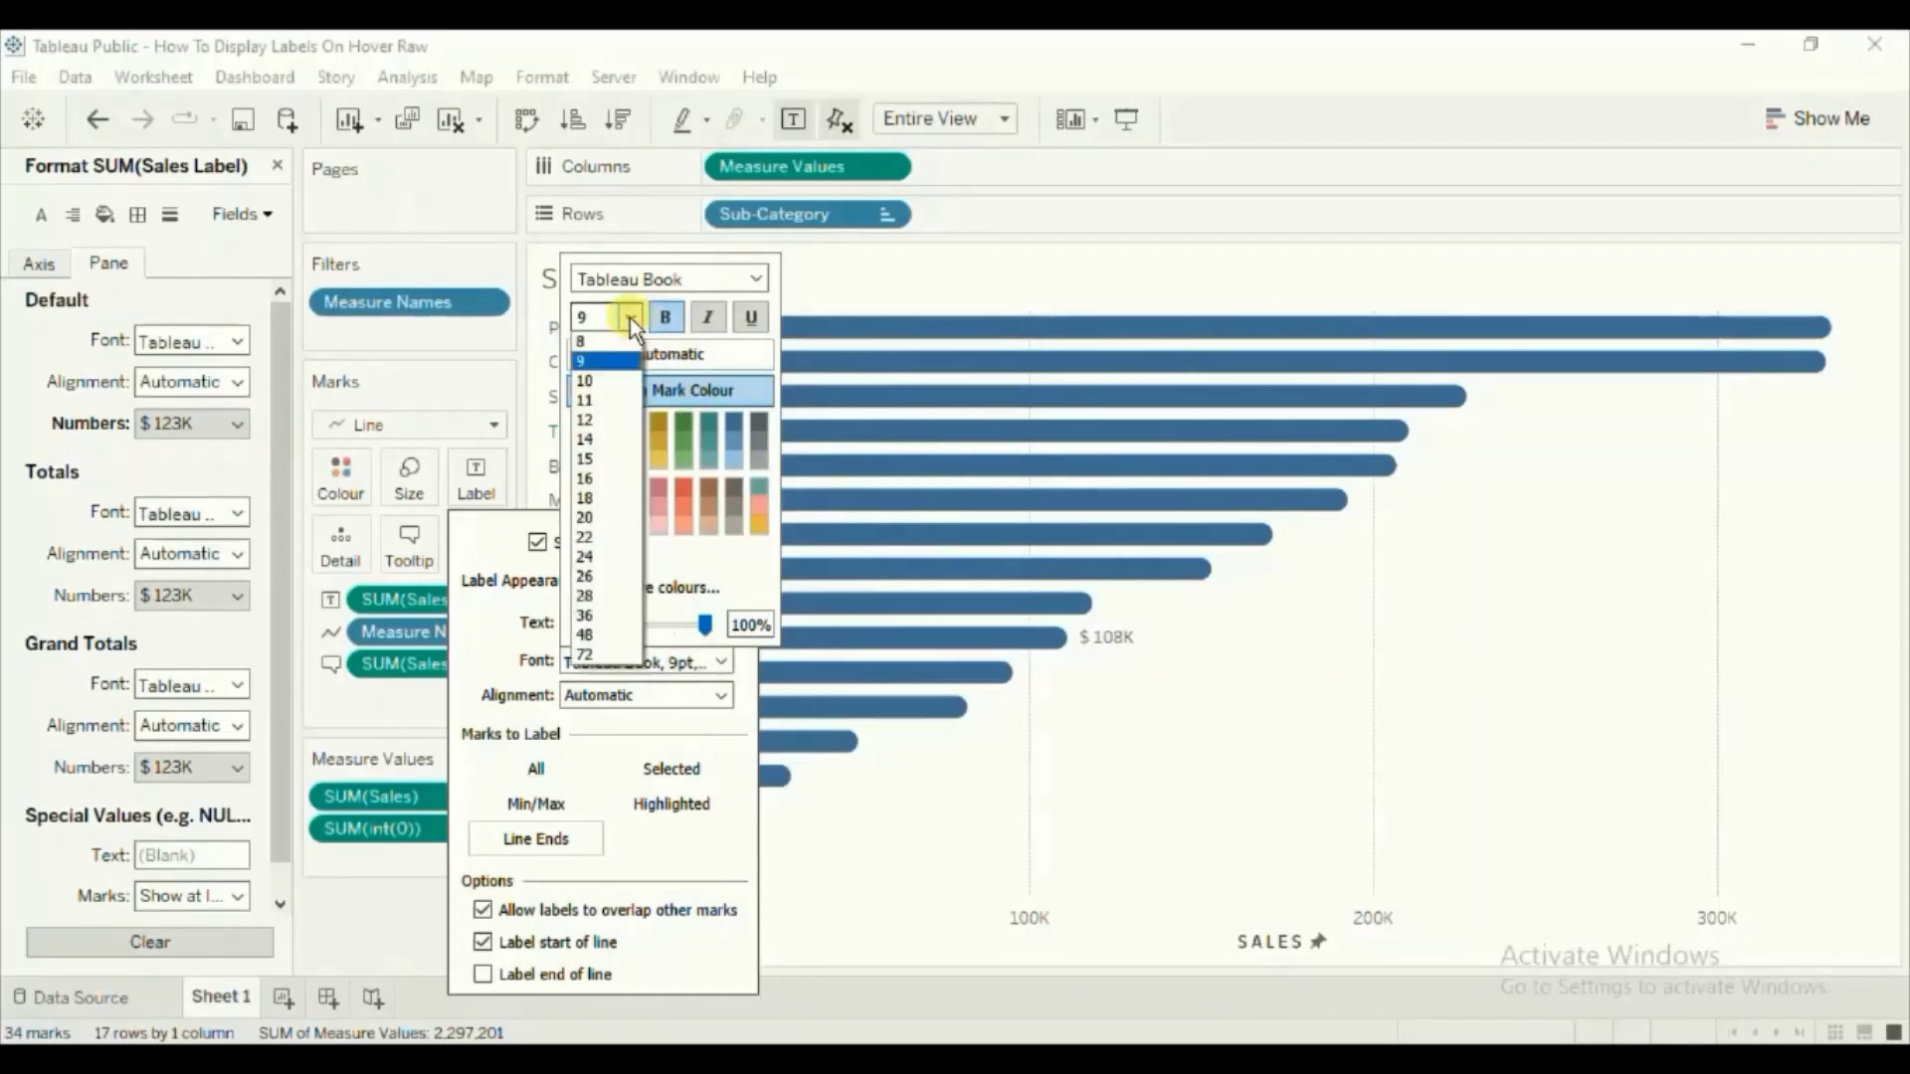
click(595, 384)
click(1230, 831)
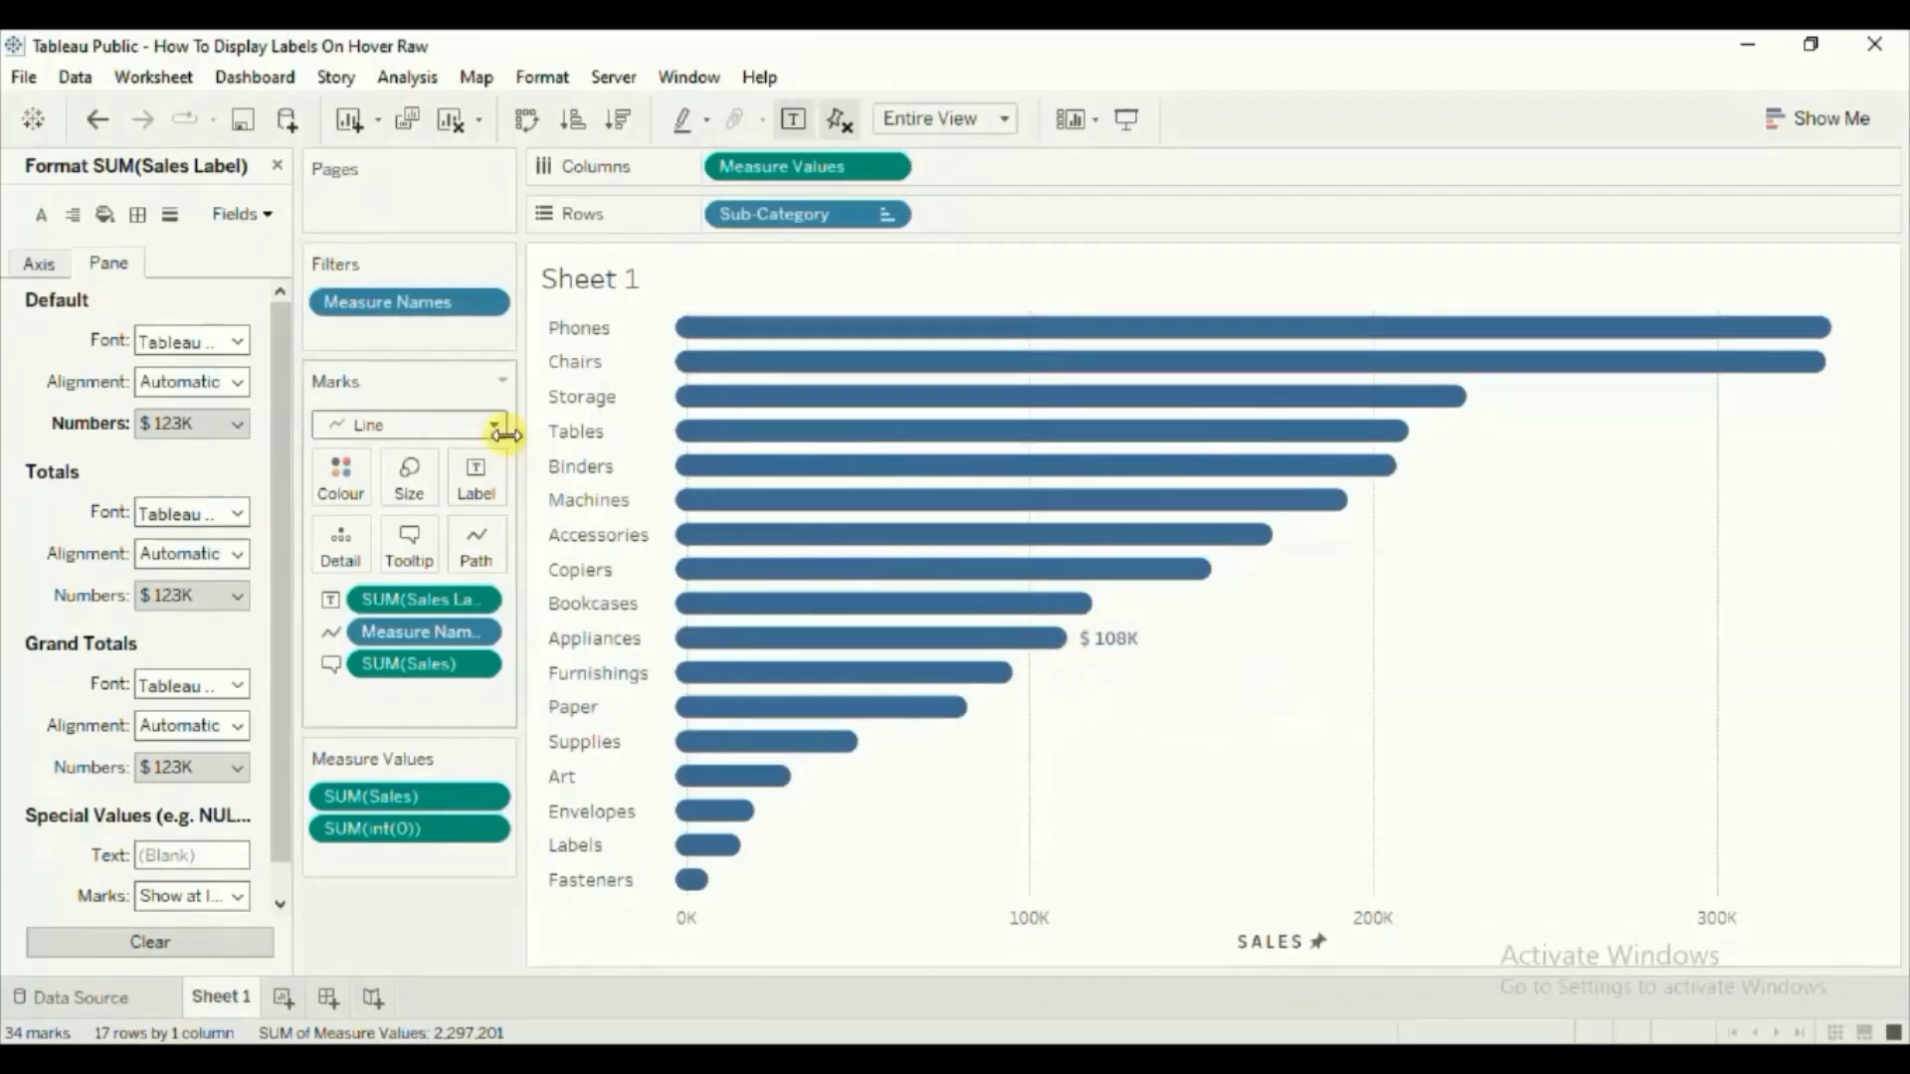
click(474, 494)
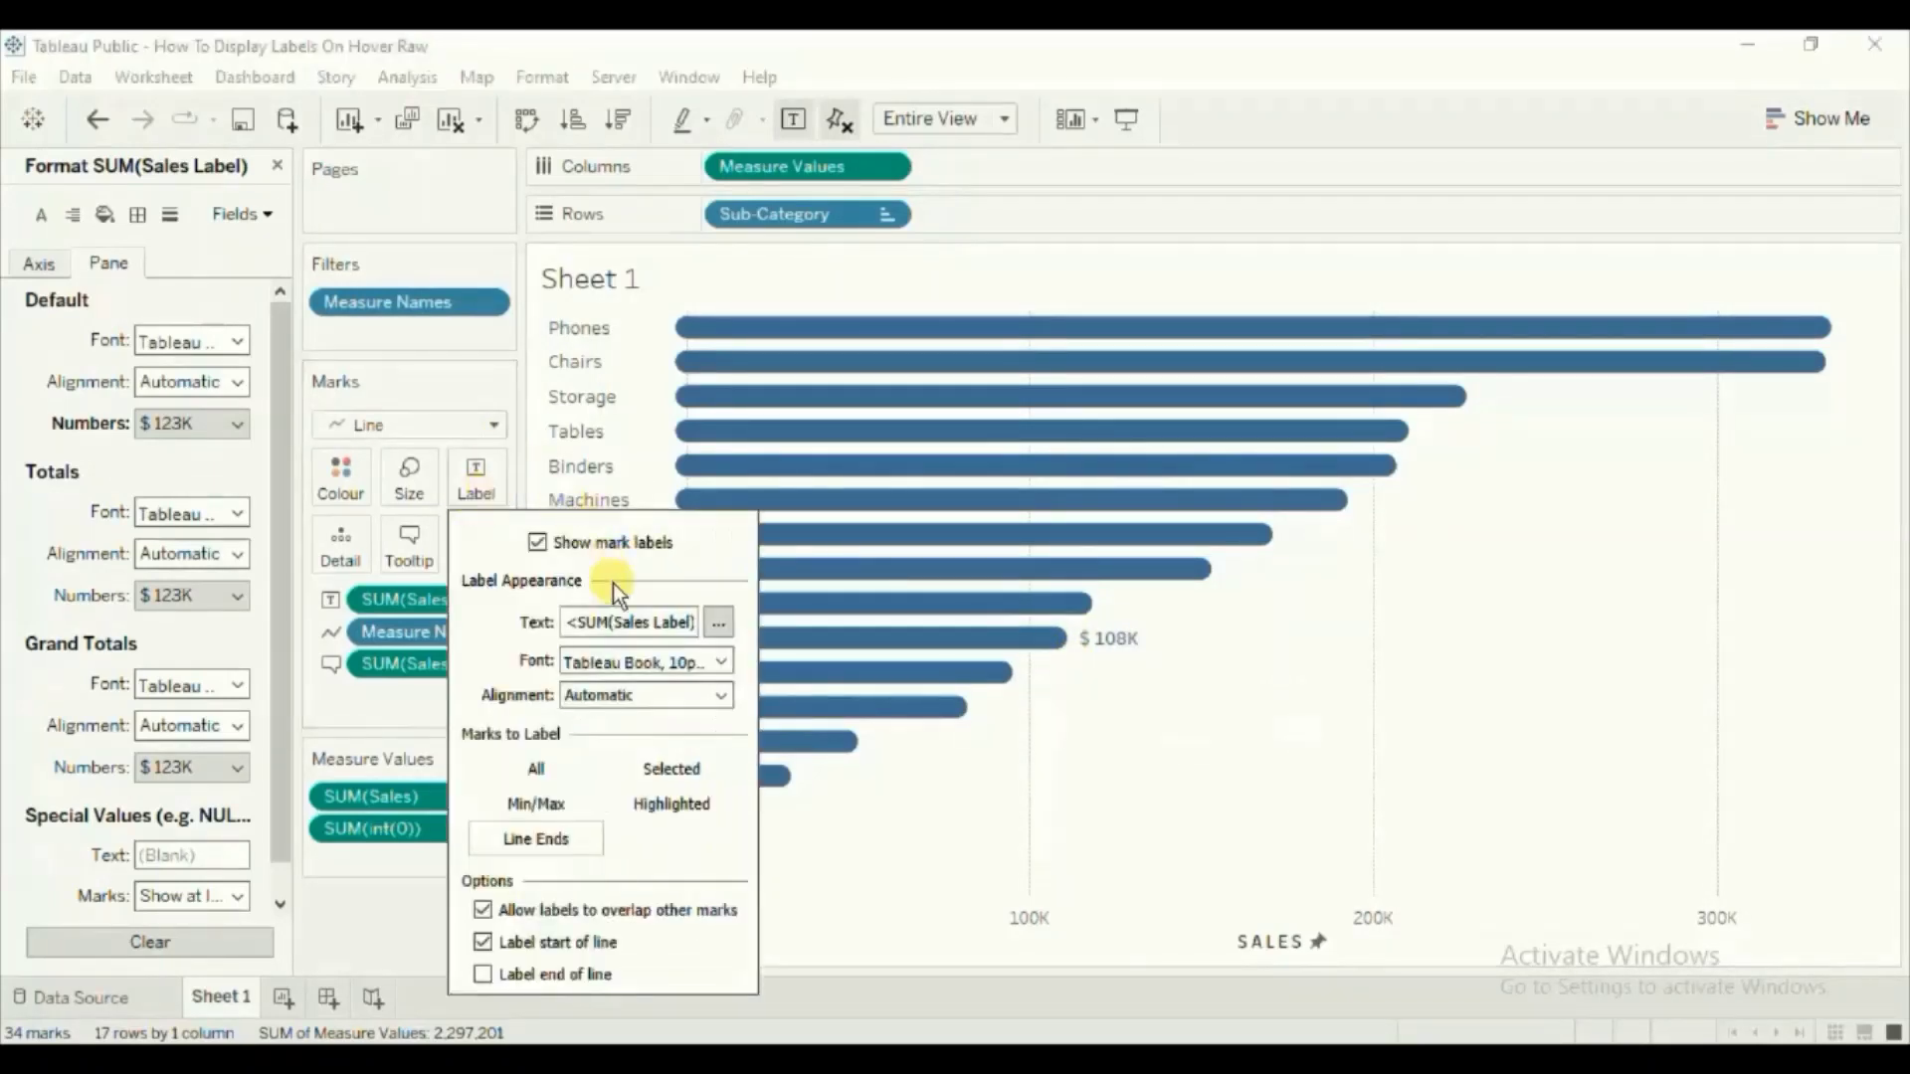
click(582, 662)
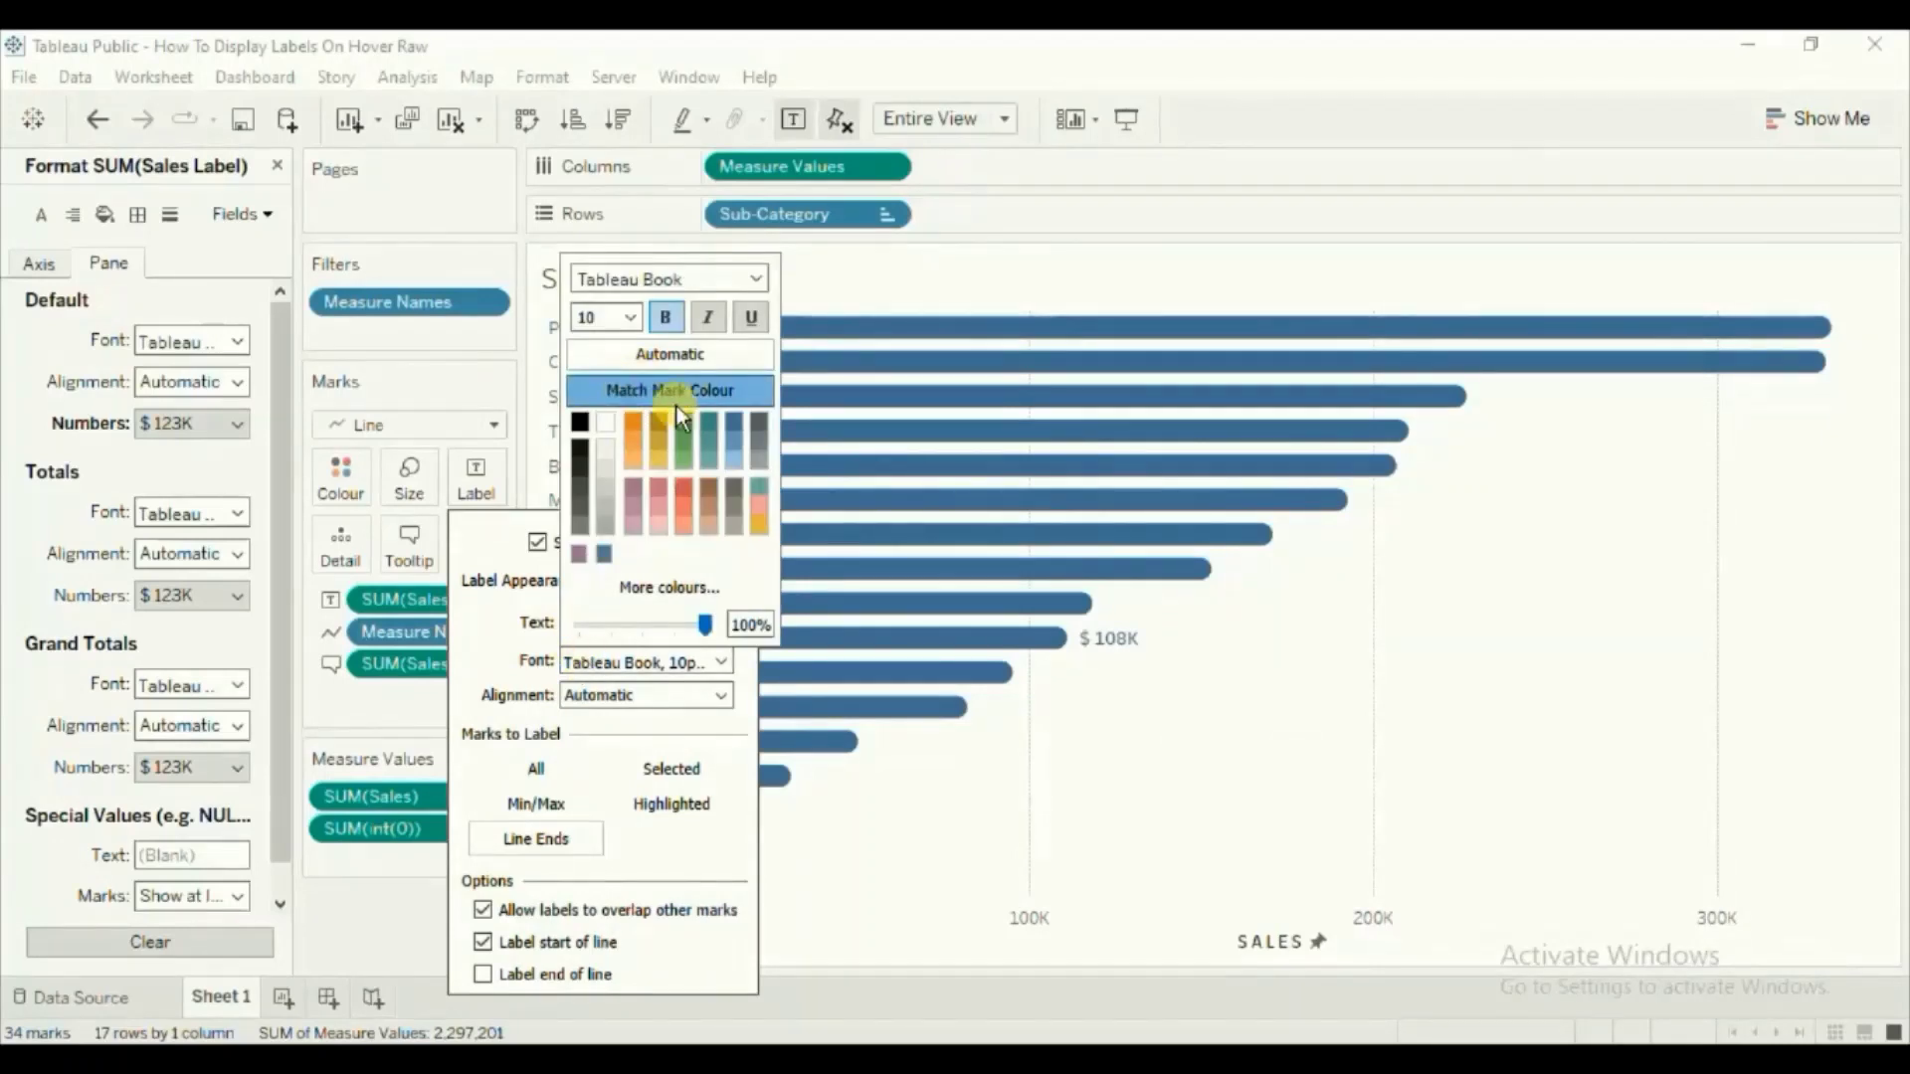
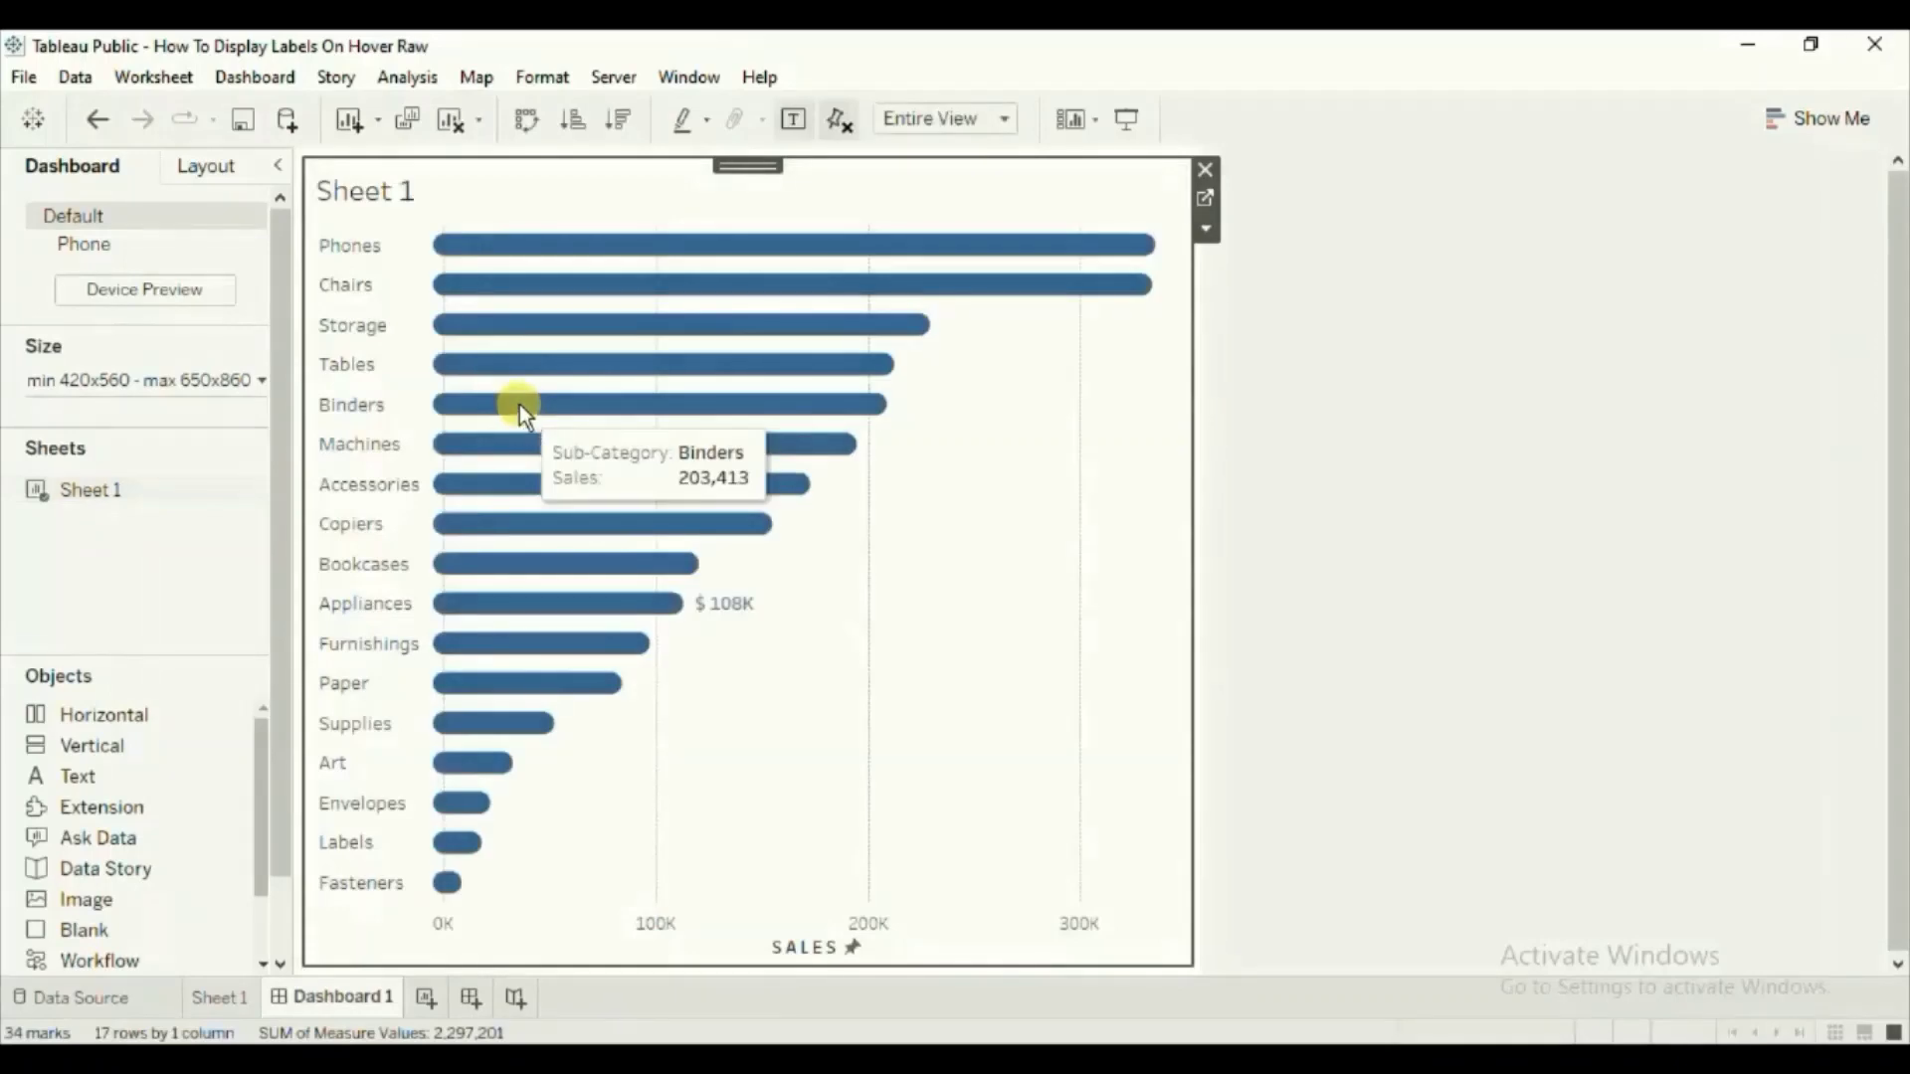
- Add a change set values action to the dashboard and name it Sales Label
click(275, 79)
click(286, 378)
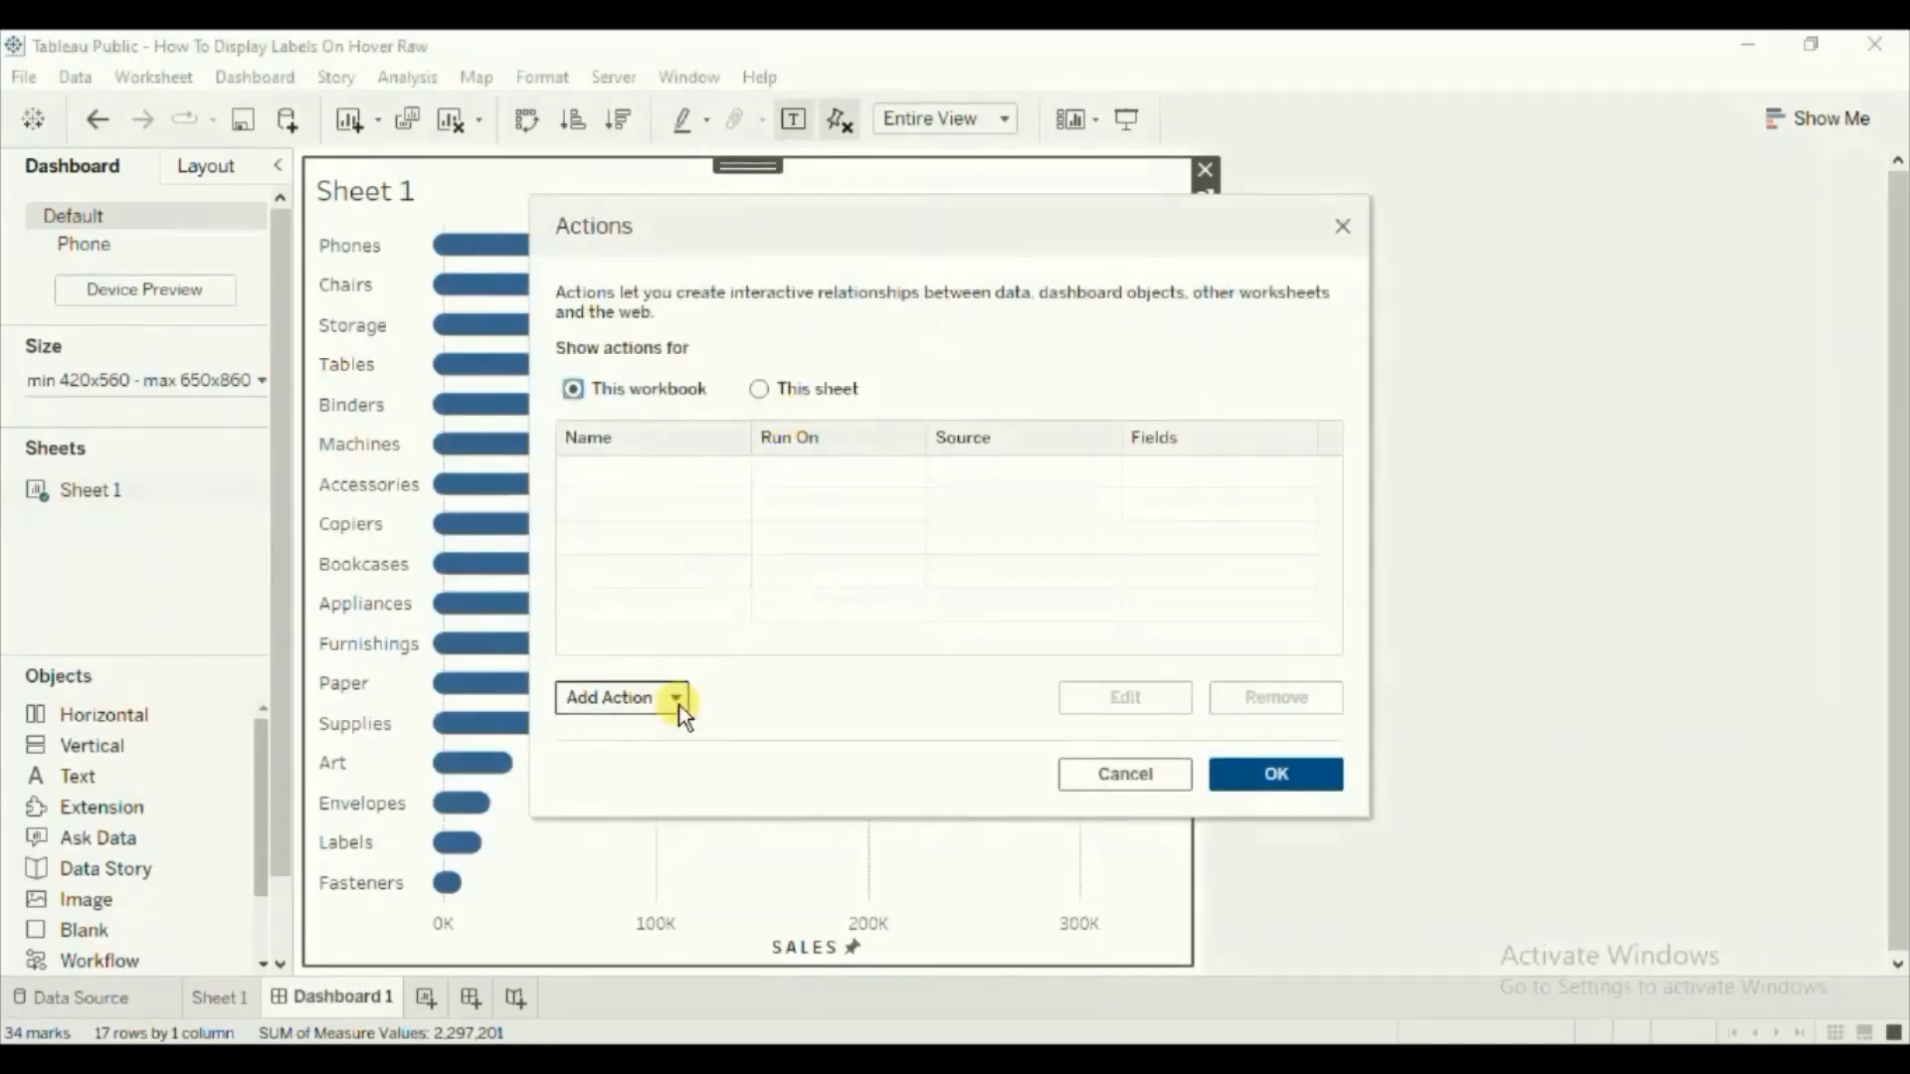
click(678, 701)
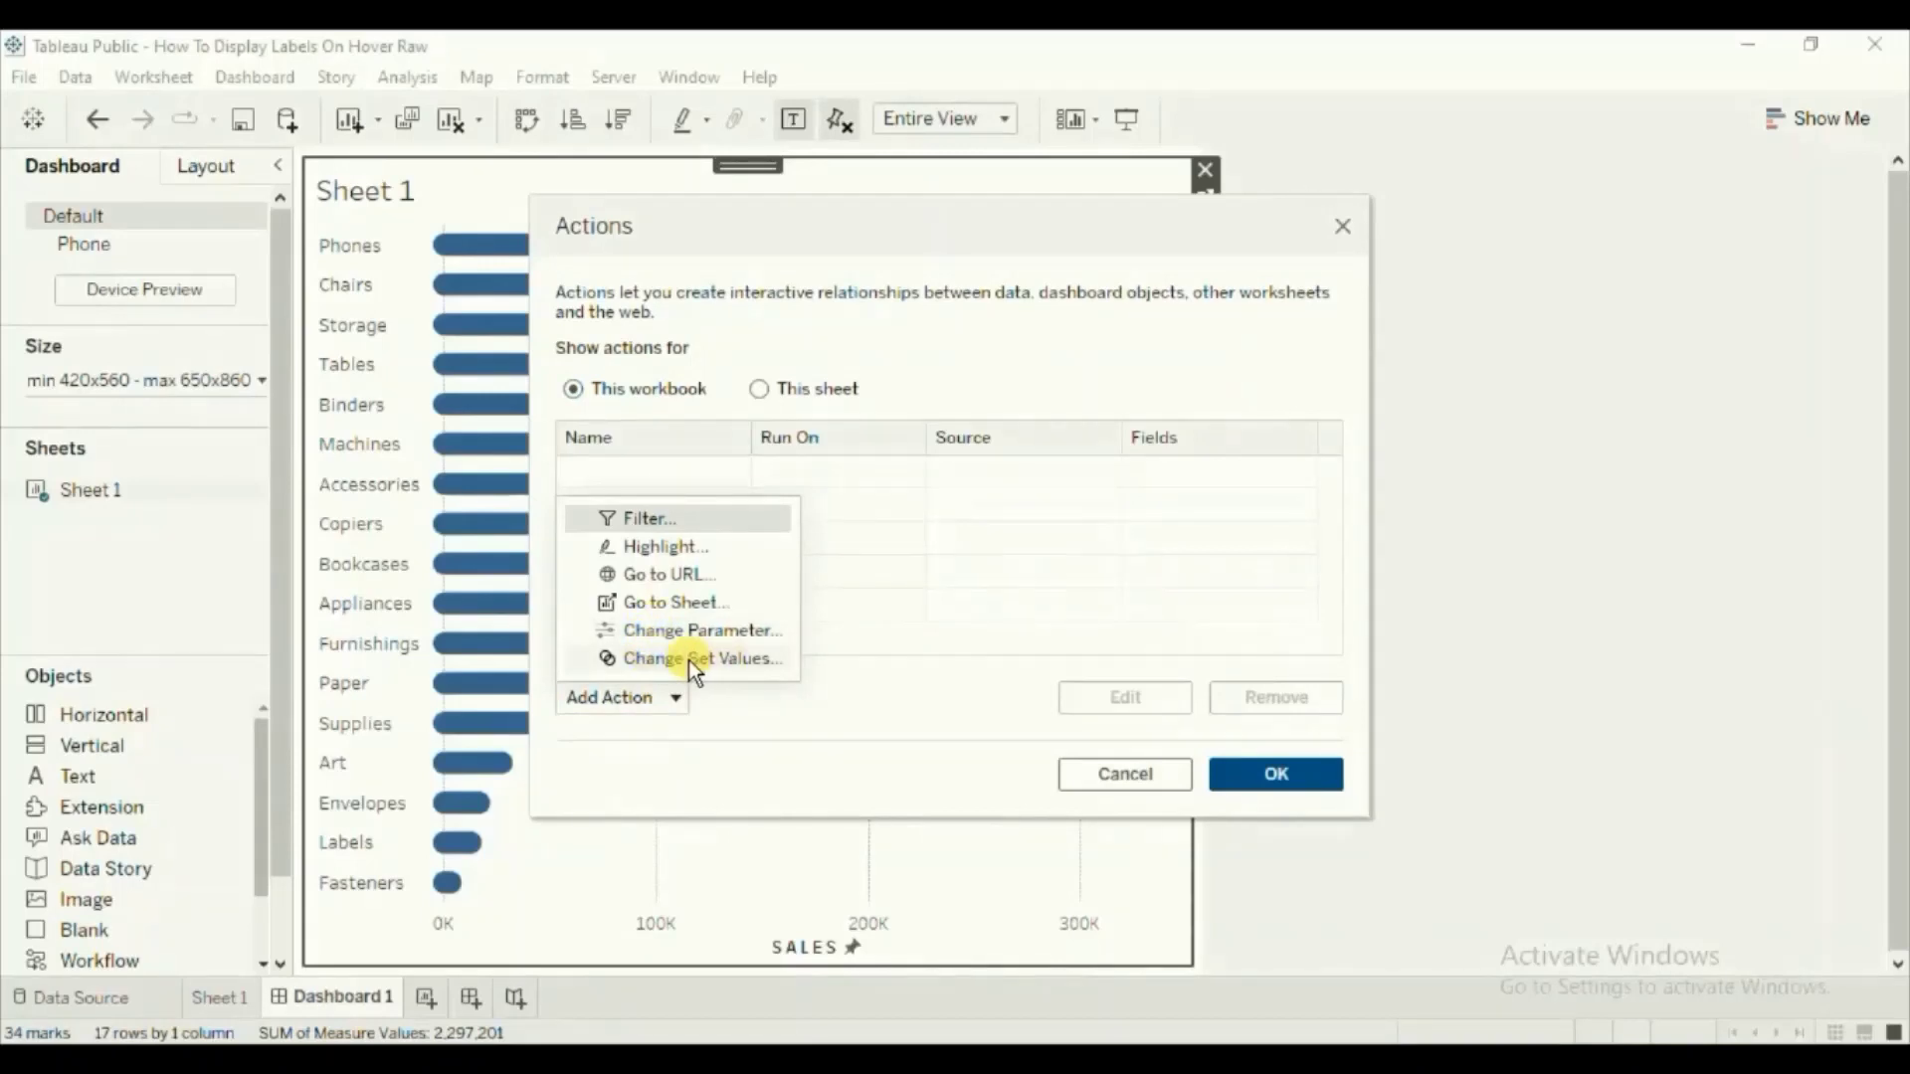
click(688, 659)
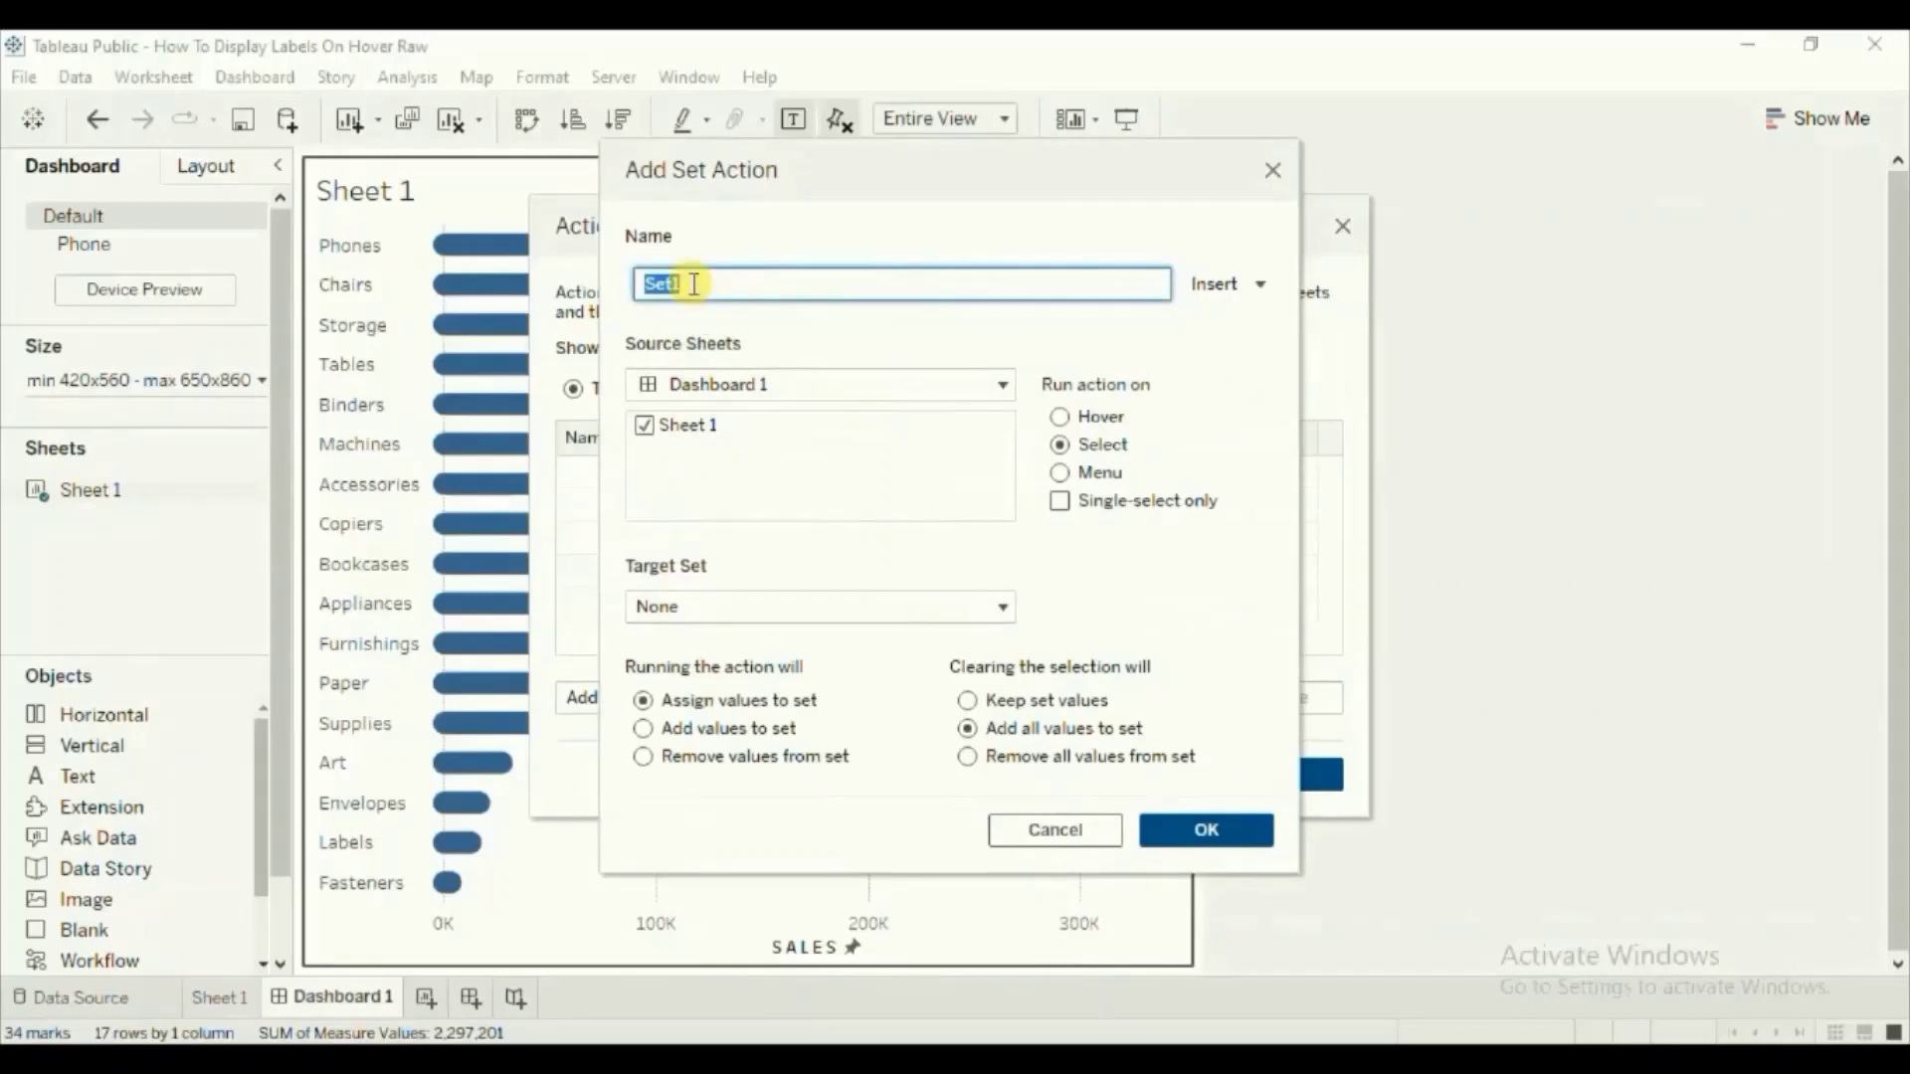
text(S)
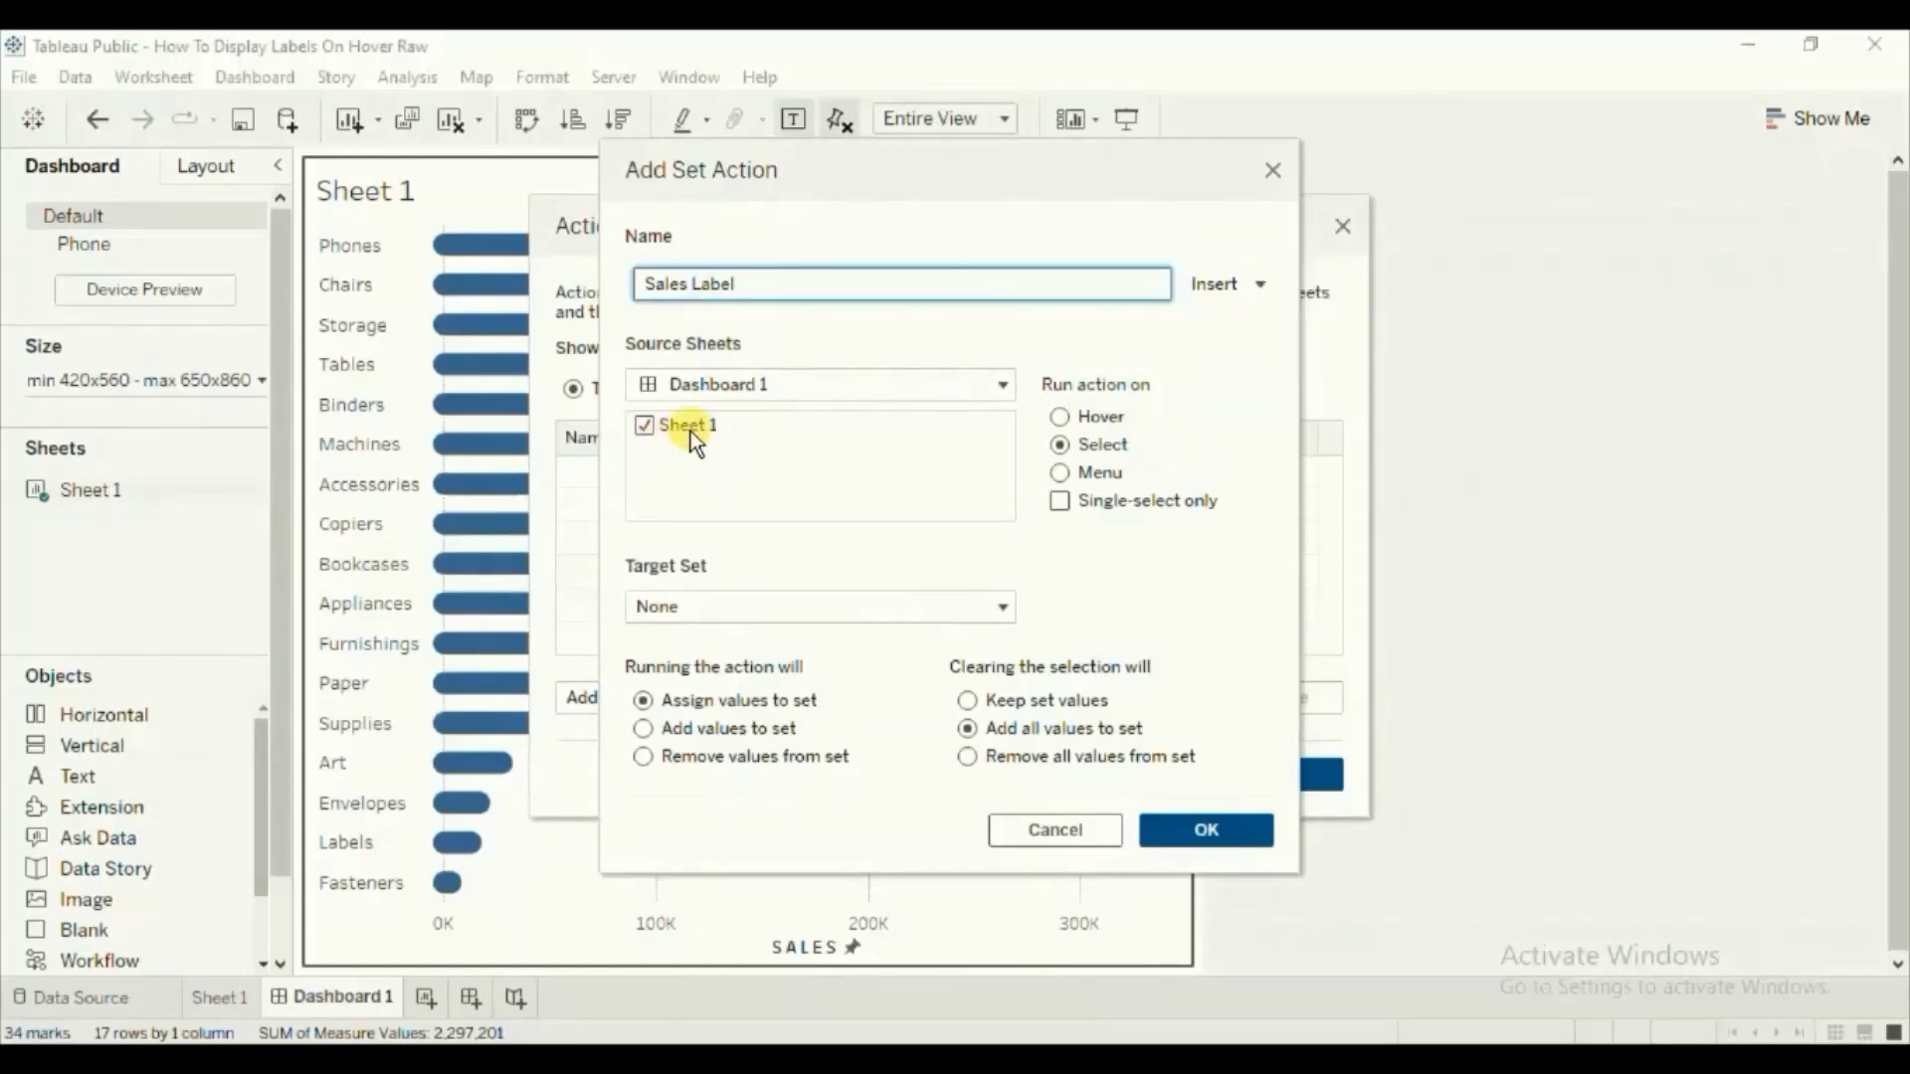
- Make the action run on Hover, target Sub-Category Set and keep set values on clearing, and test it on the dashboard bars
click(707, 614)
mouse_move(716, 679)
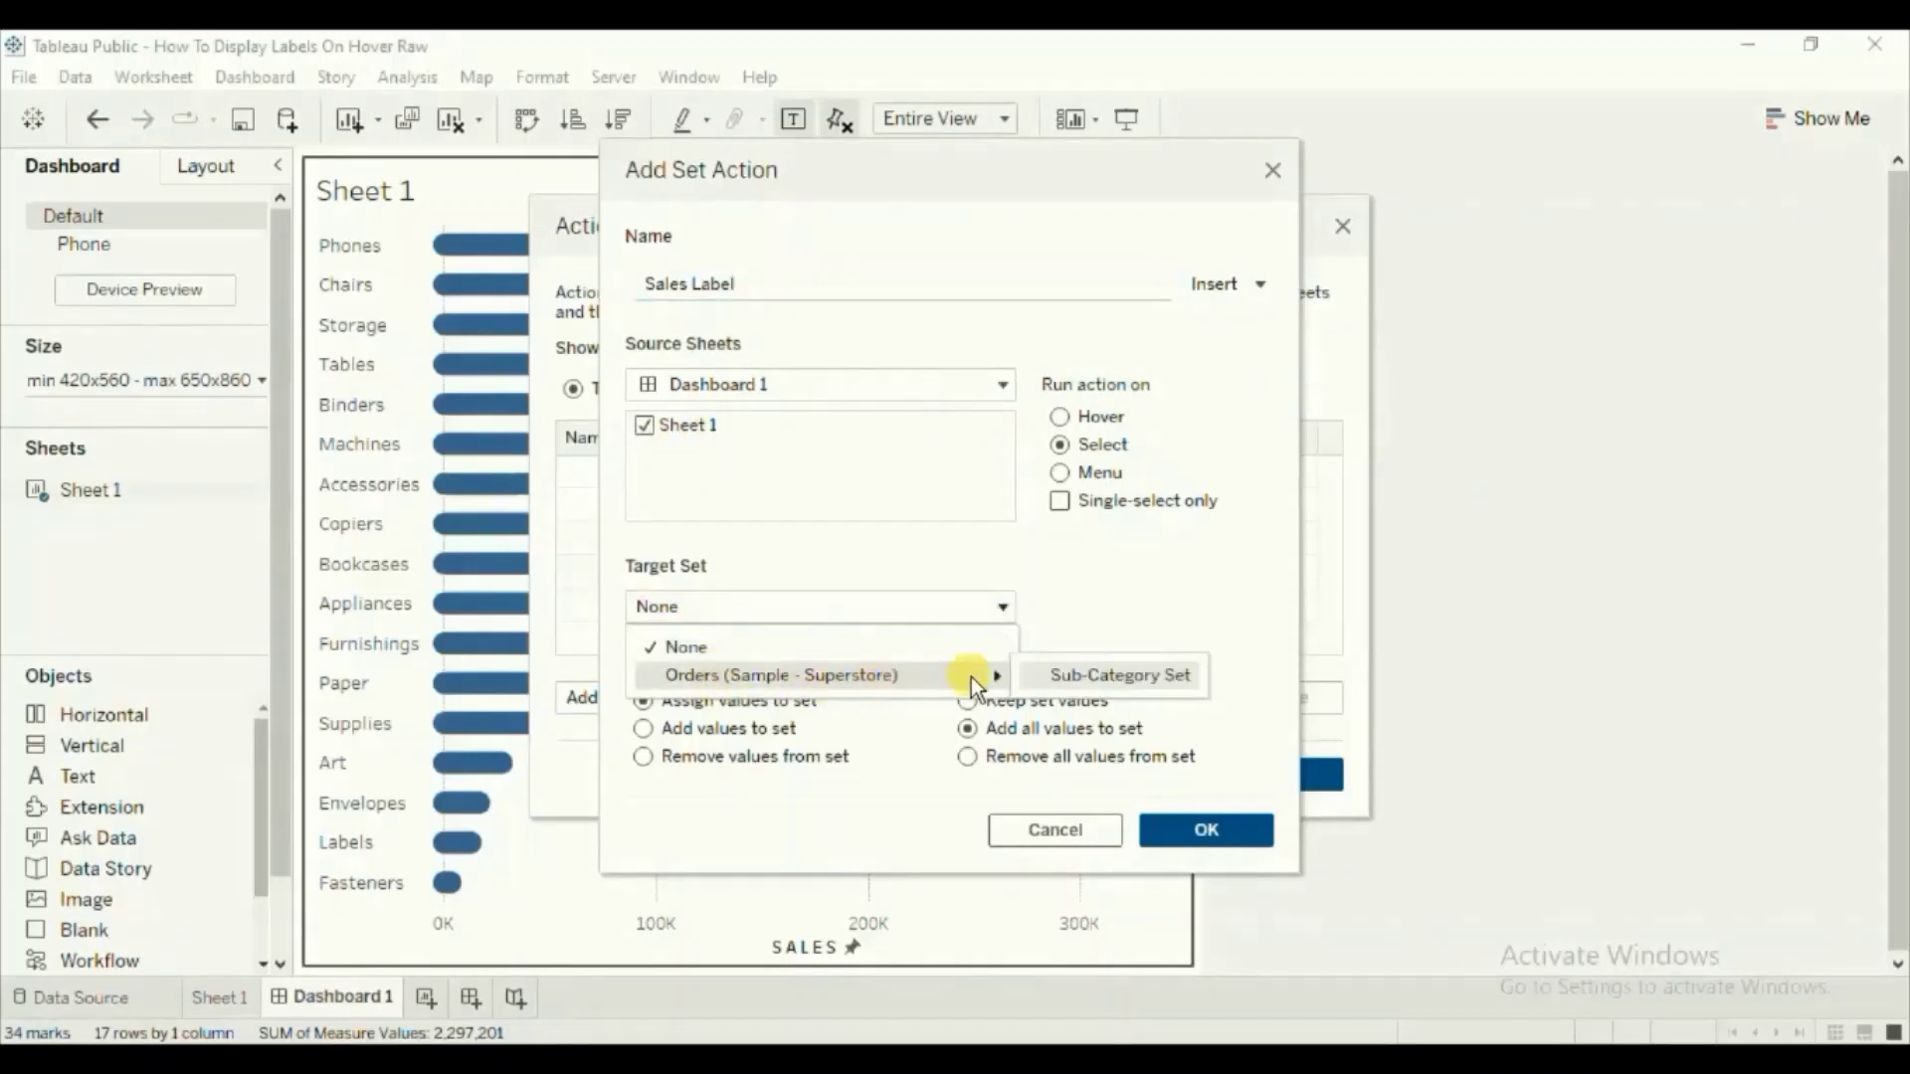
click(1078, 677)
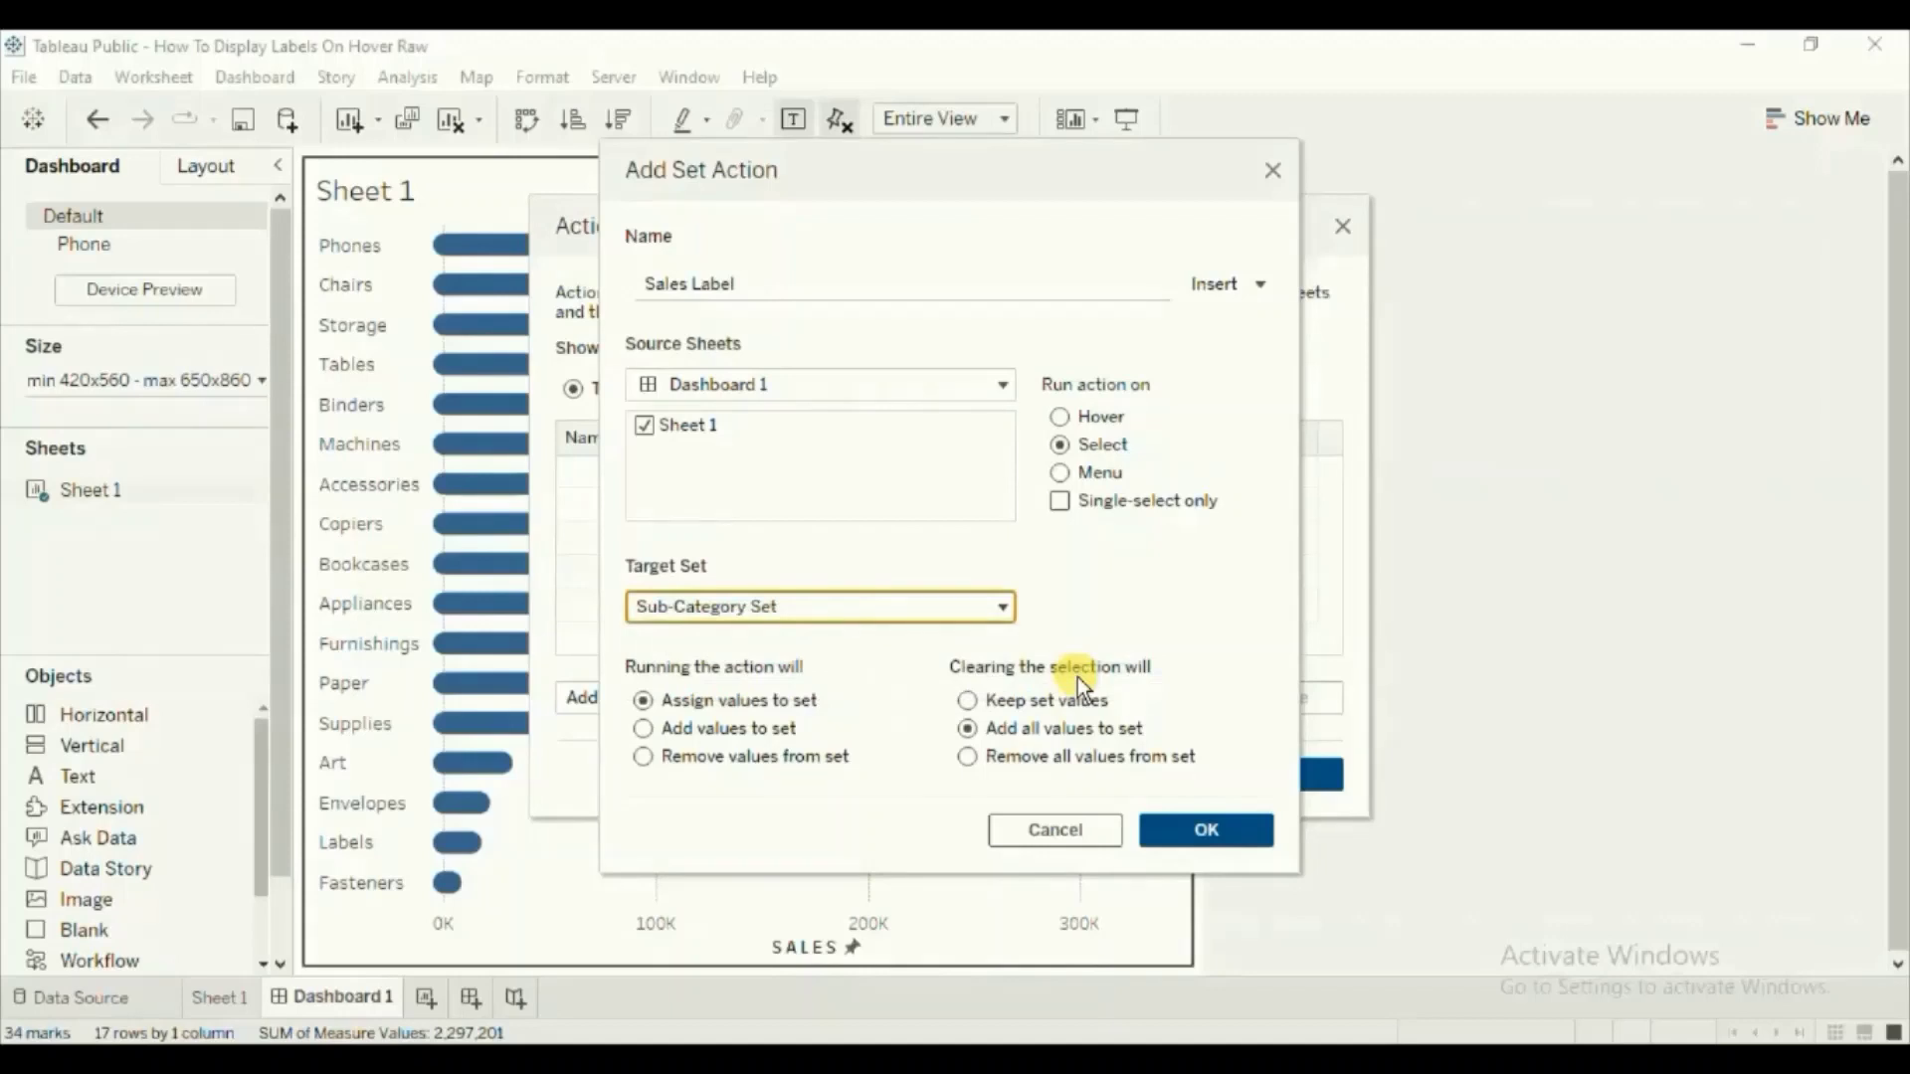
click(969, 702)
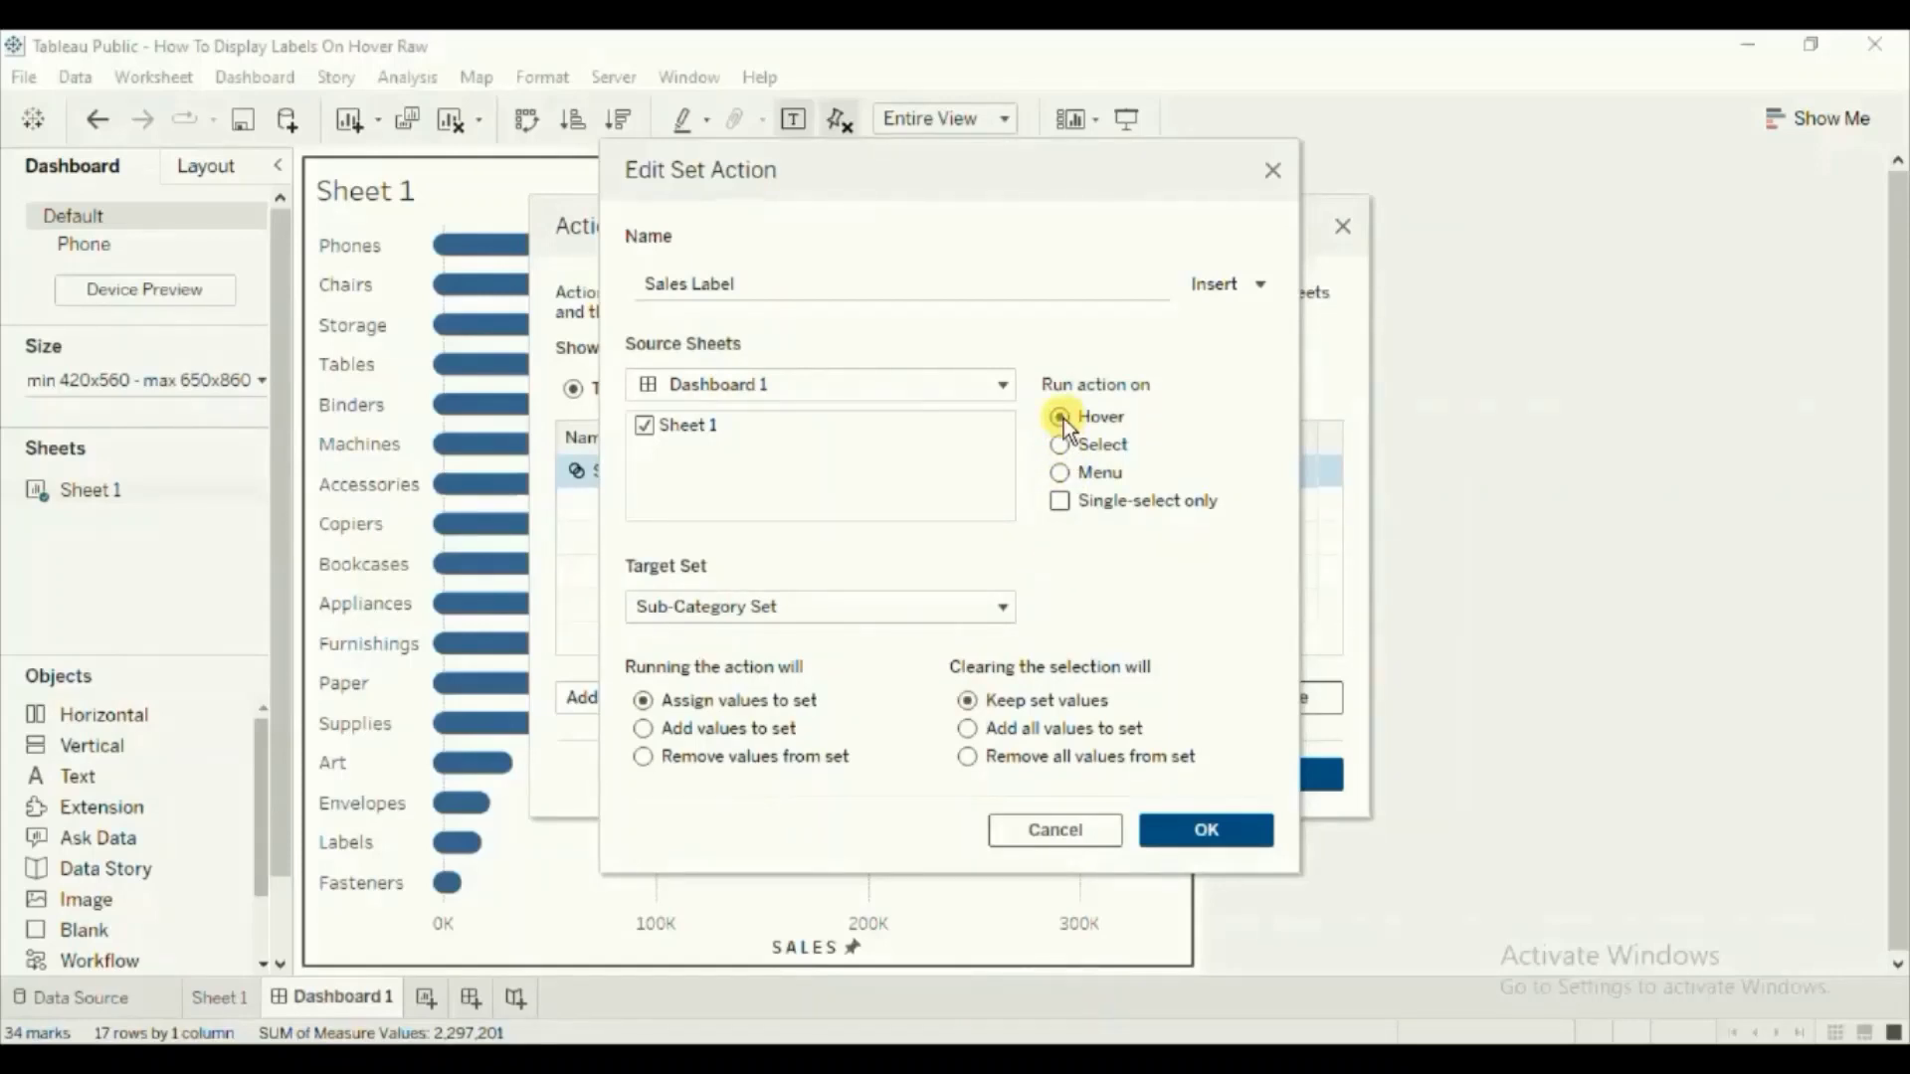
click(1184, 824)
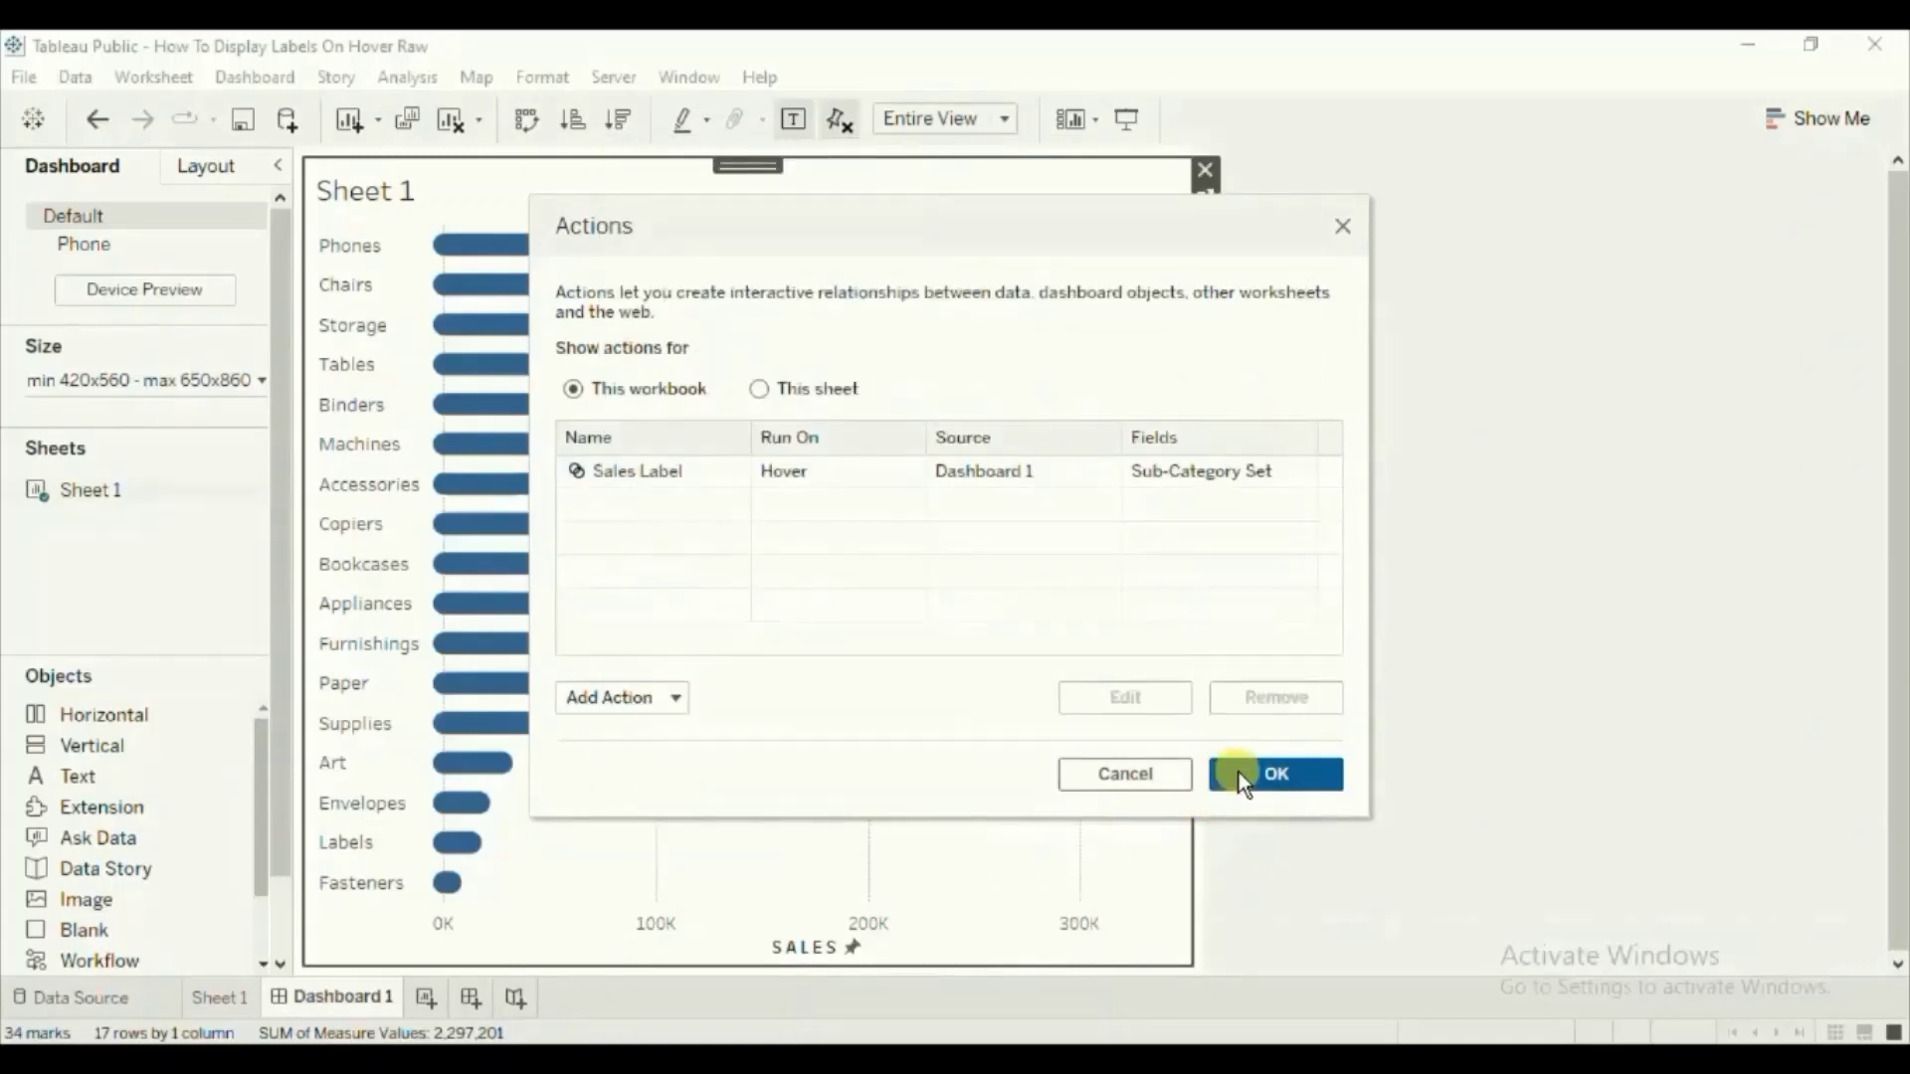
click(1238, 772)
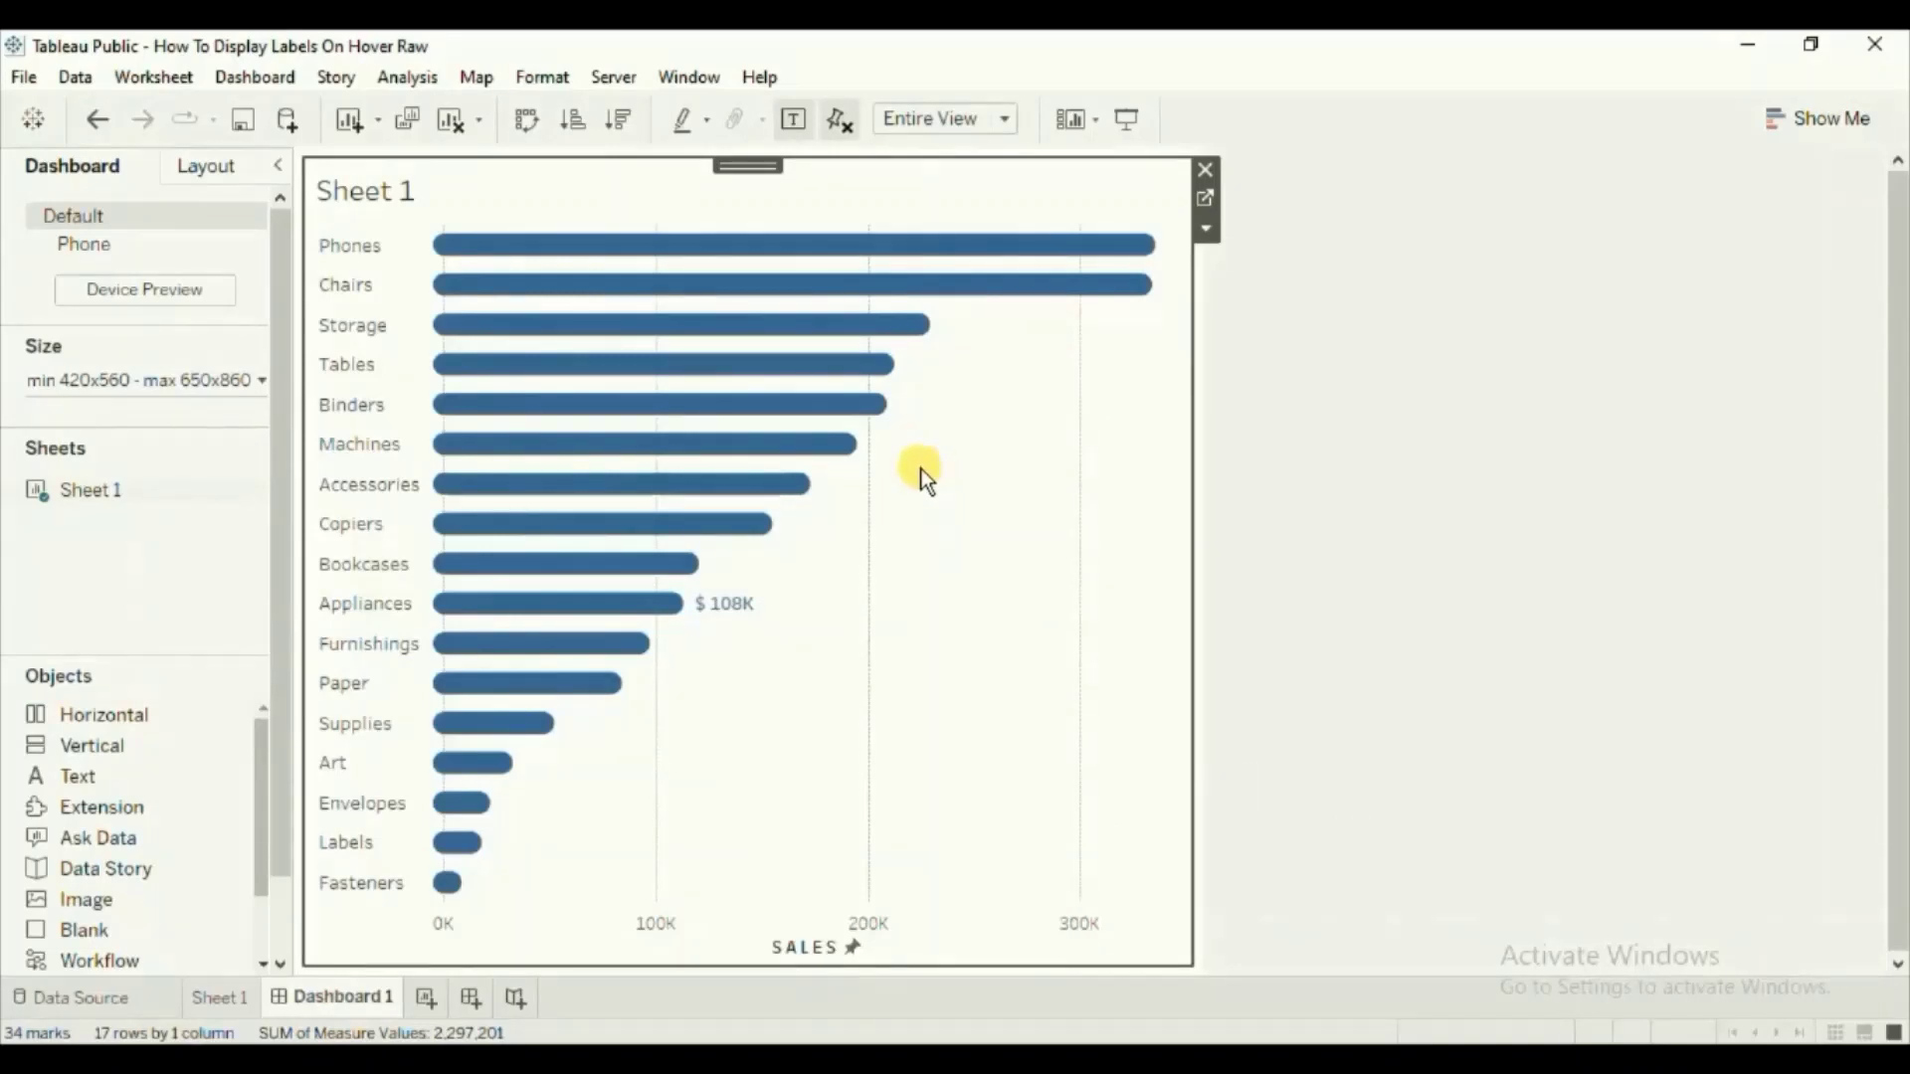
mouse_move(778, 453)
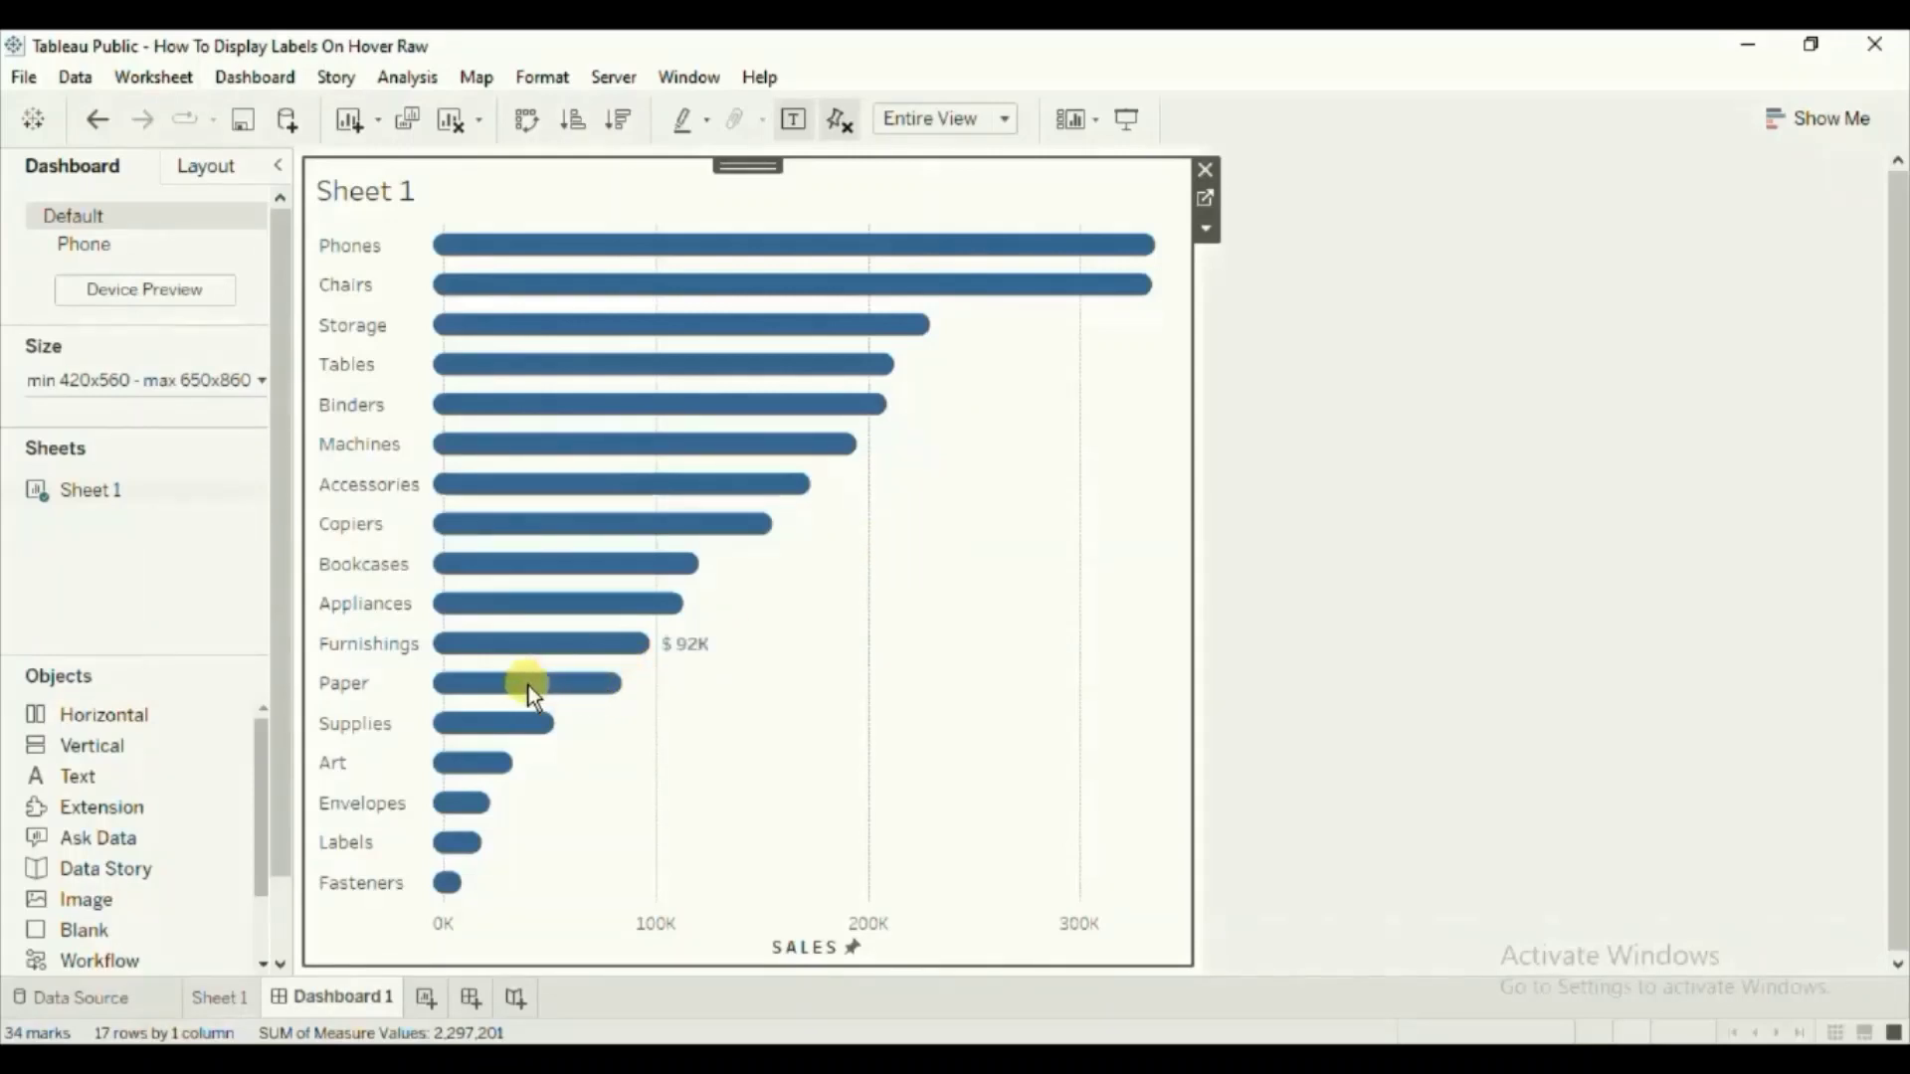
mouse_move(529, 686)
- Go from the dashboard to Sheet 1 and duplicate the Sales Label calculated field
click(1205, 199)
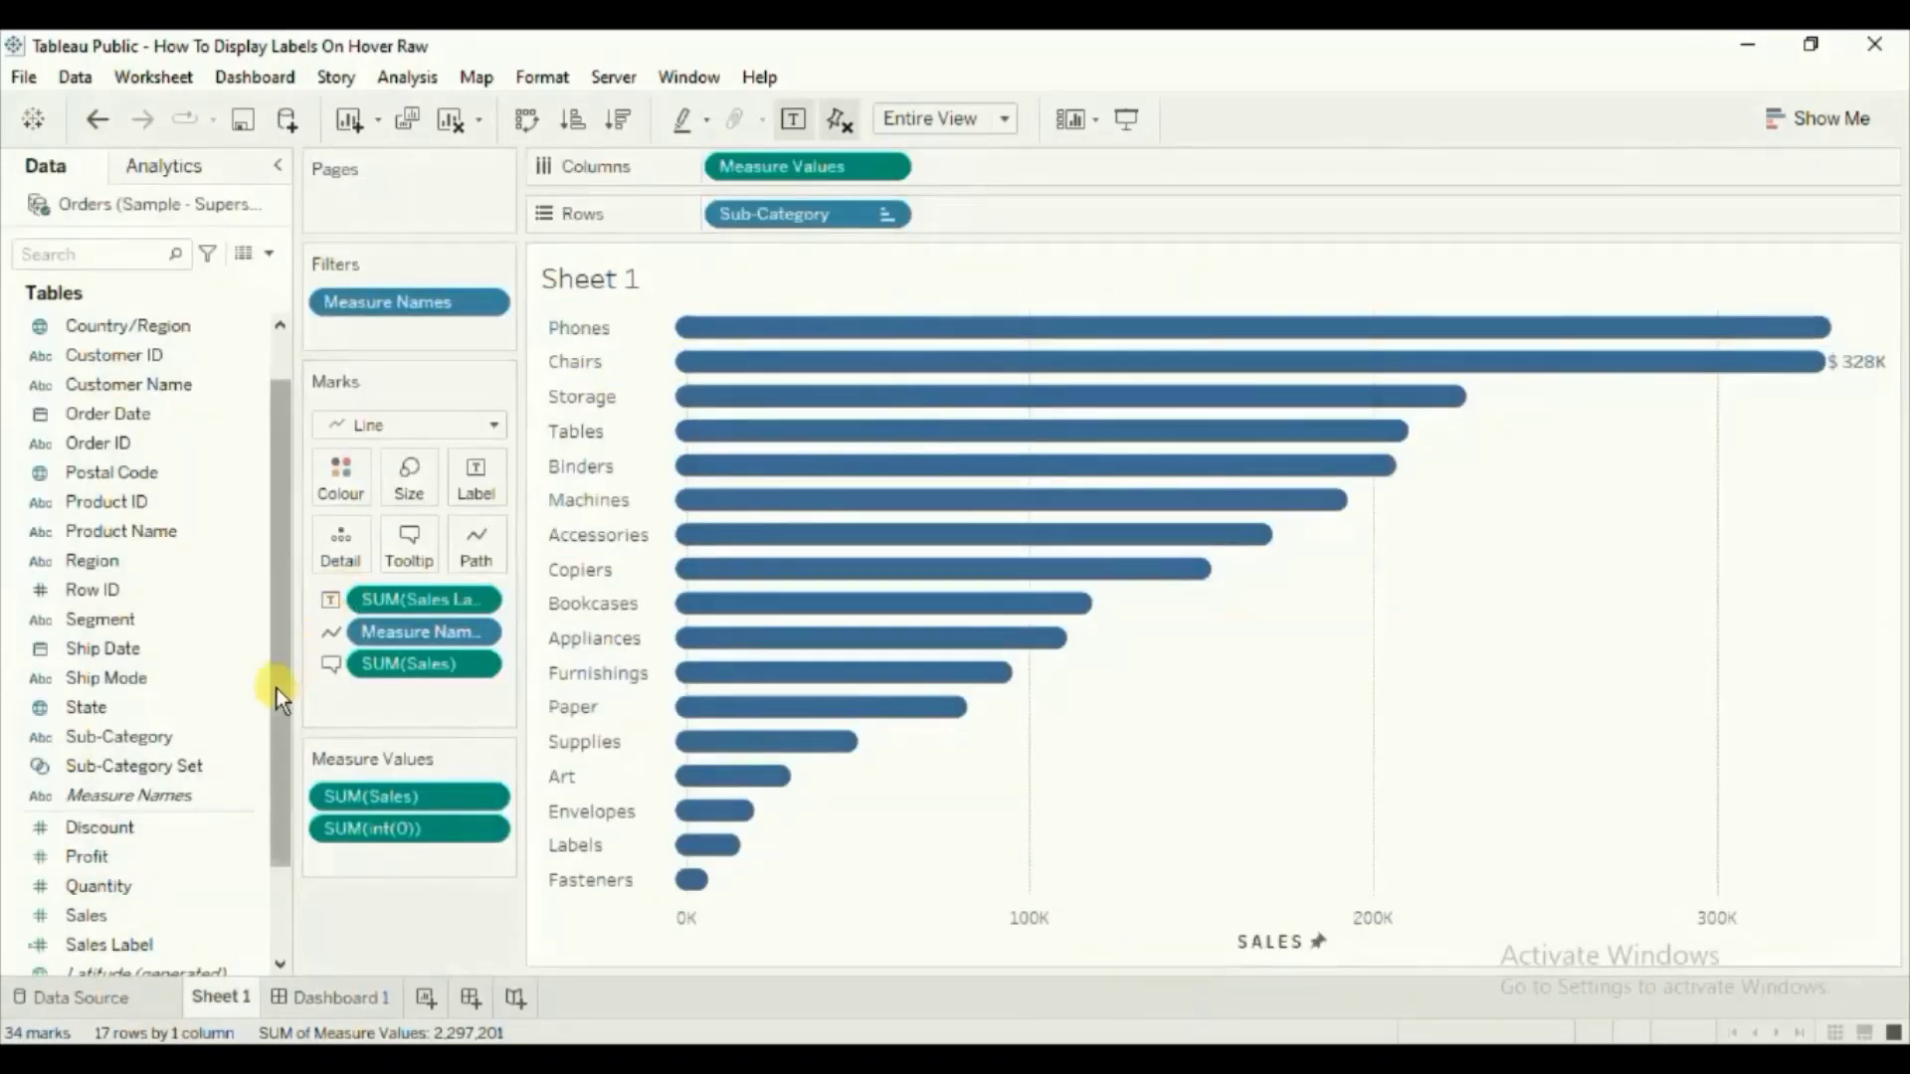
drag(275, 688, 273, 760)
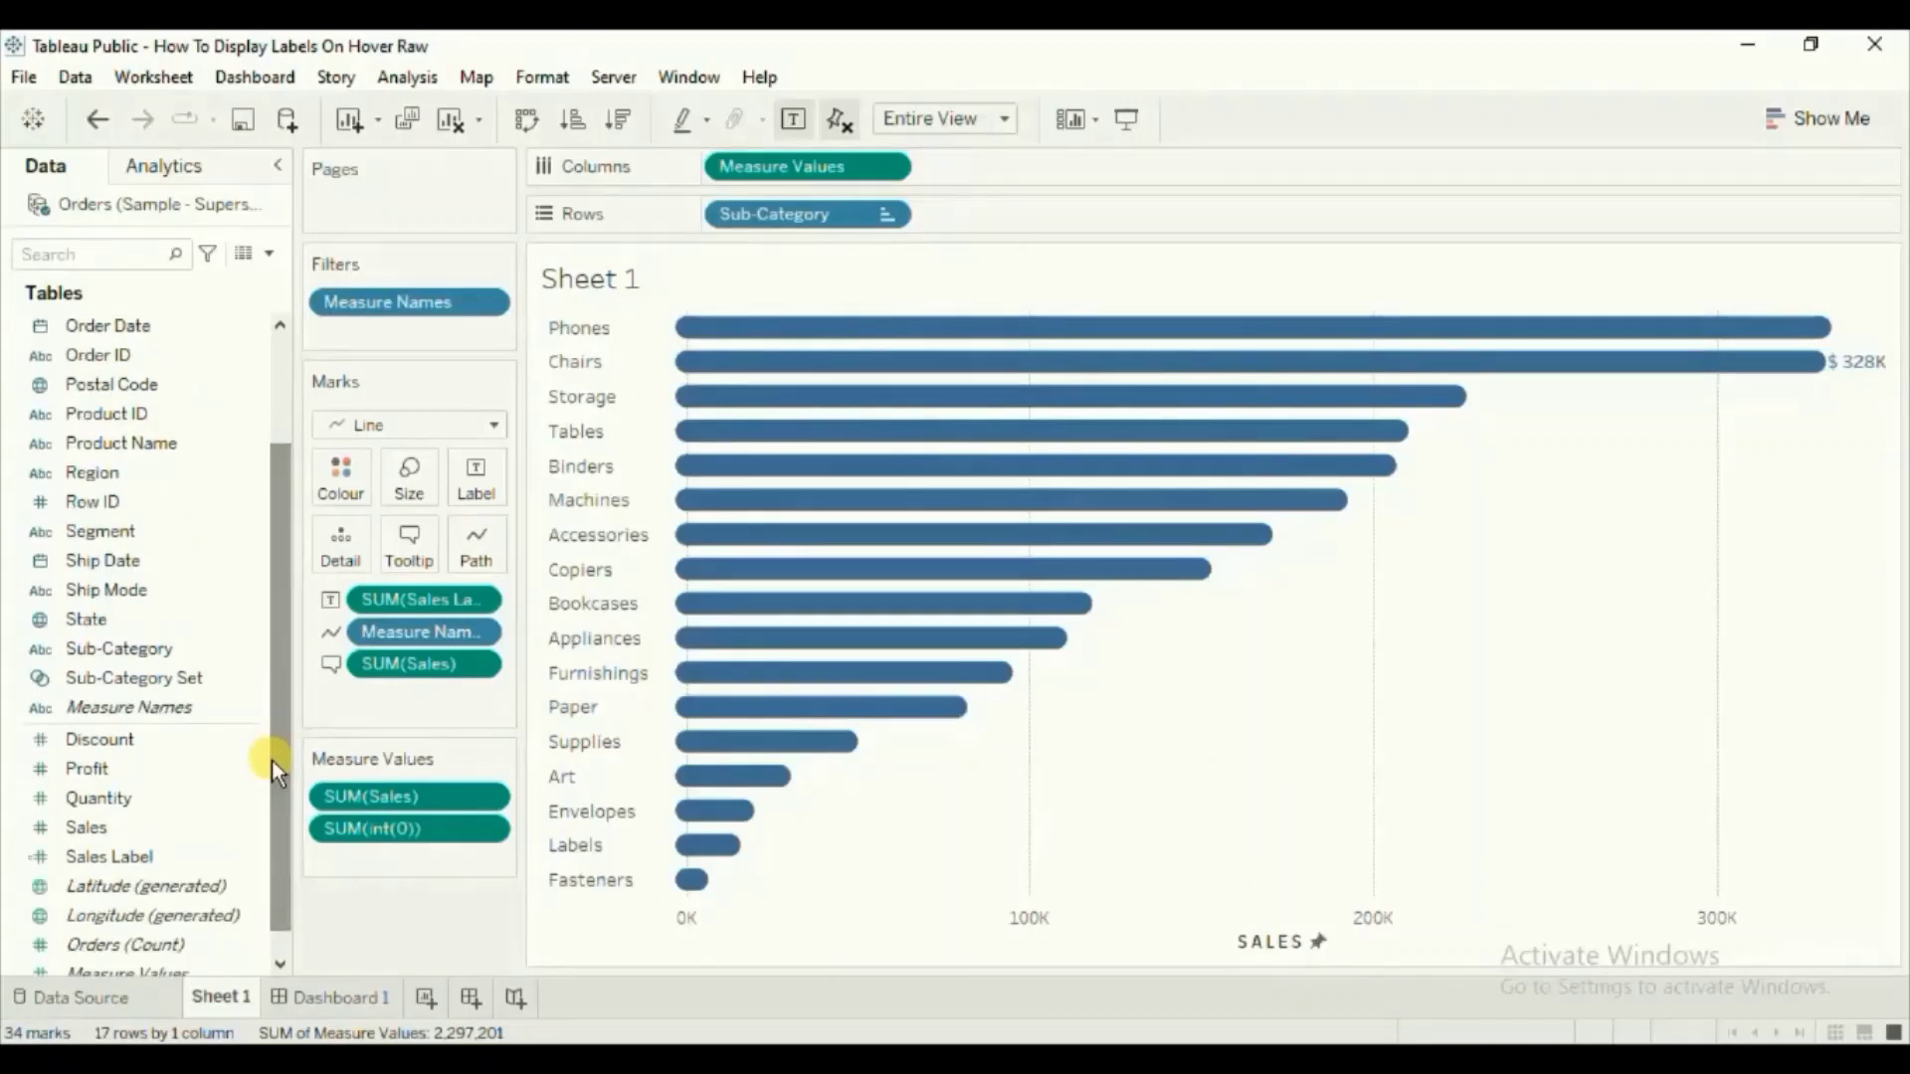
click(153, 861)
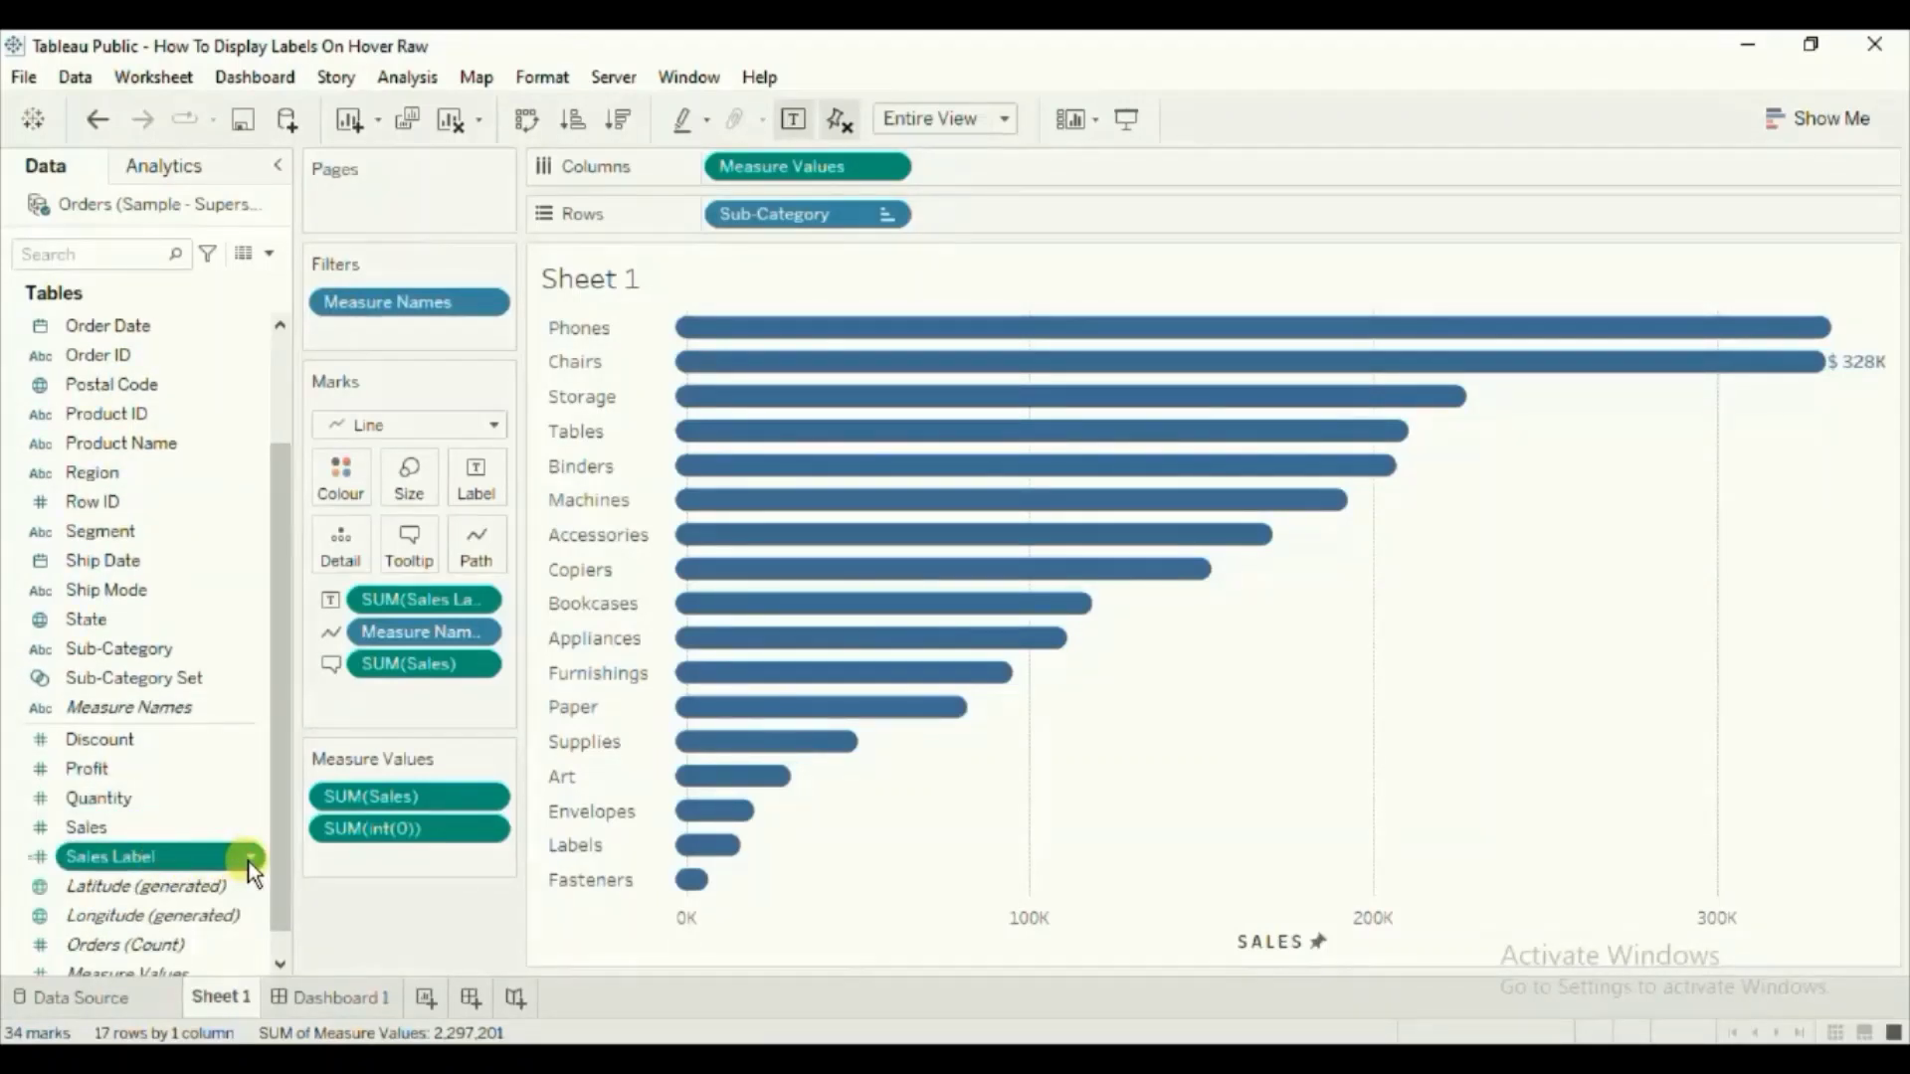
click(249, 861)
click(332, 382)
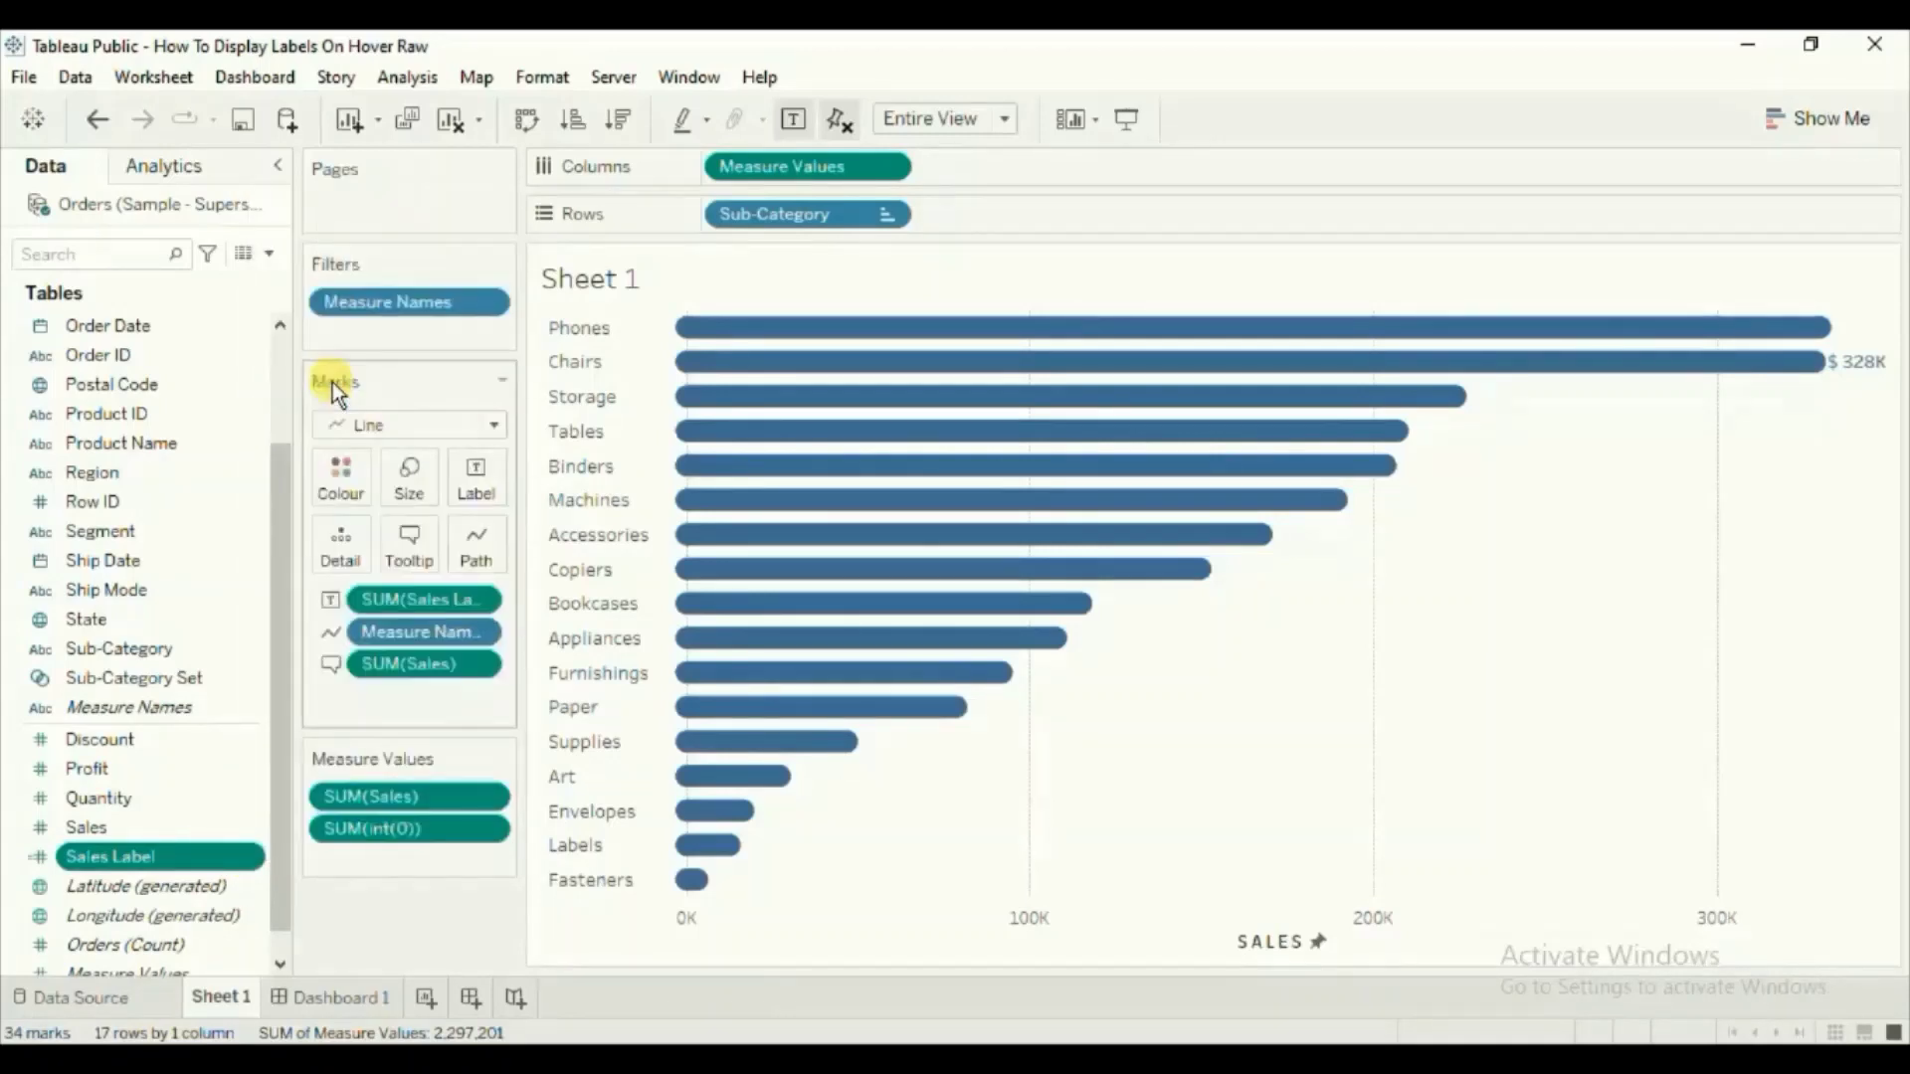
- Open the duplicated Sales Label field for editing and rename it Category Label
click(253, 885)
click(253, 888)
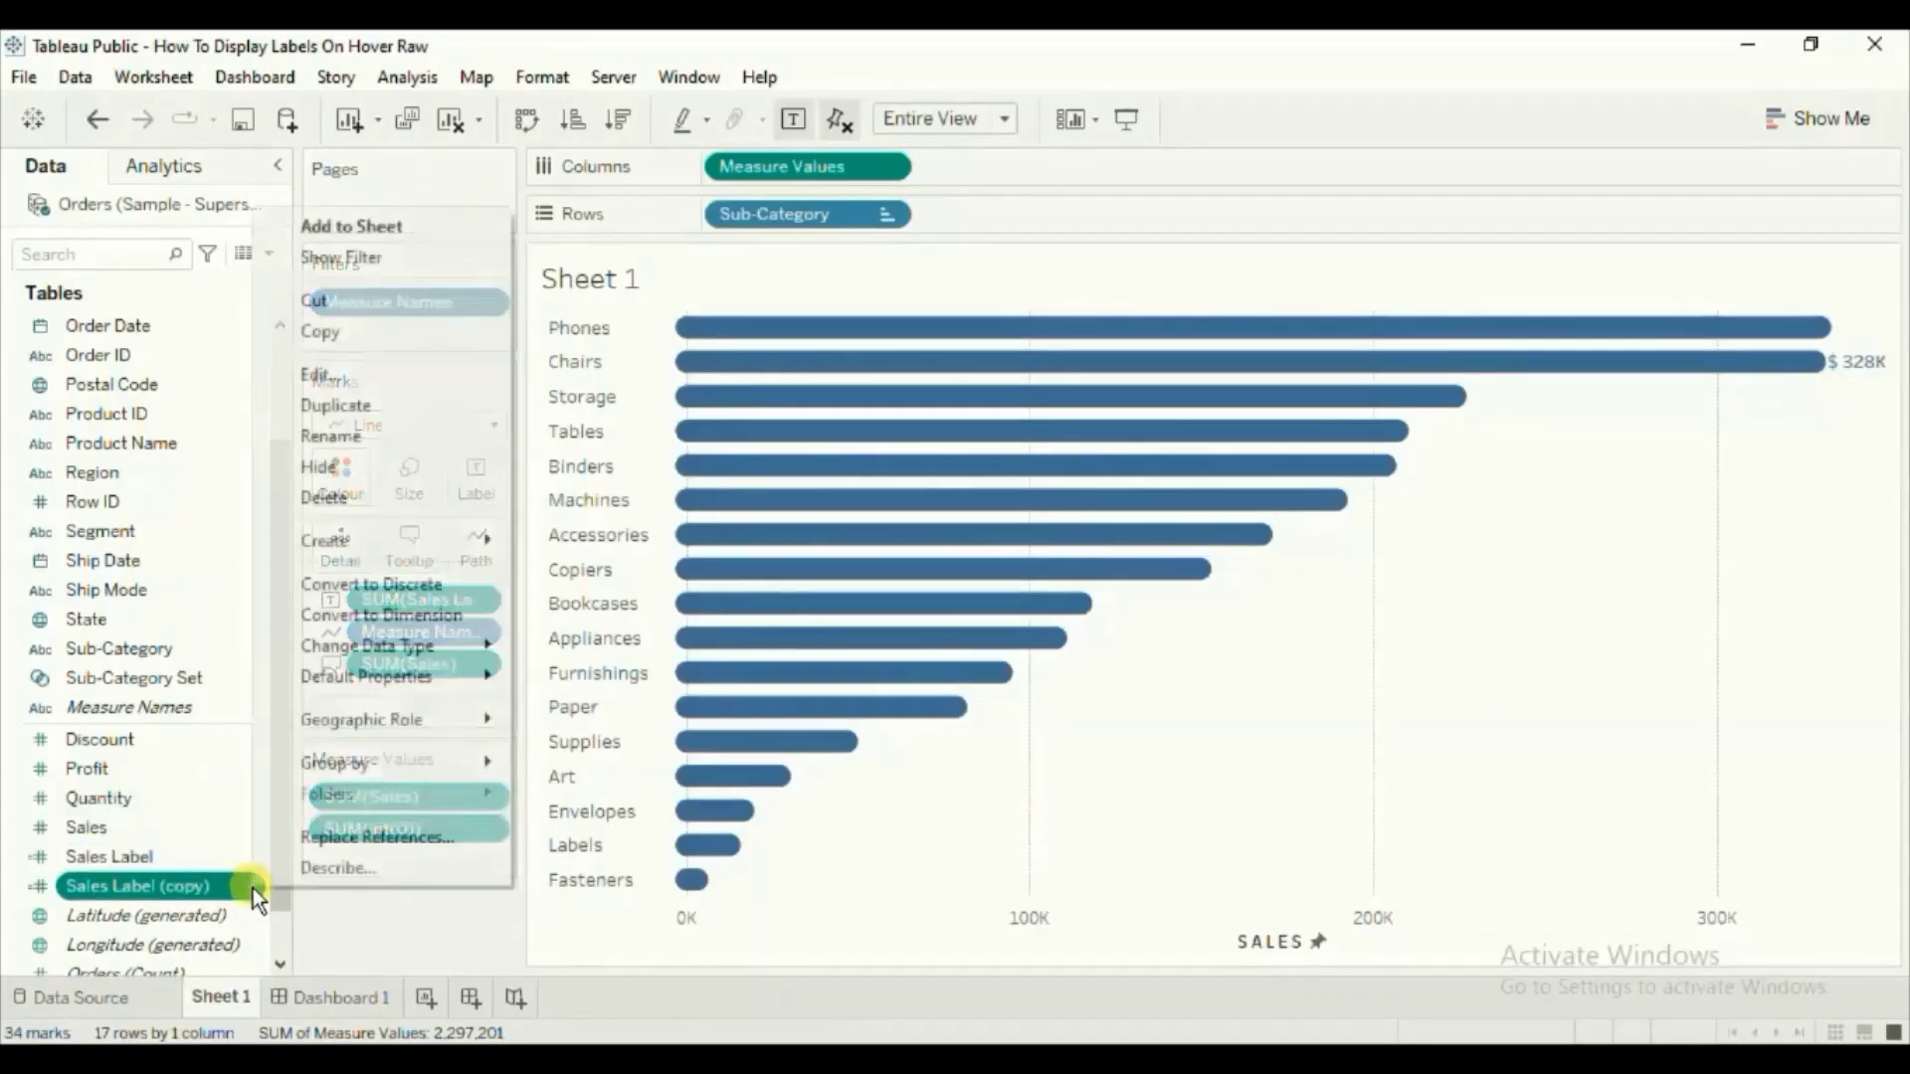
click(315, 378)
click(601, 482)
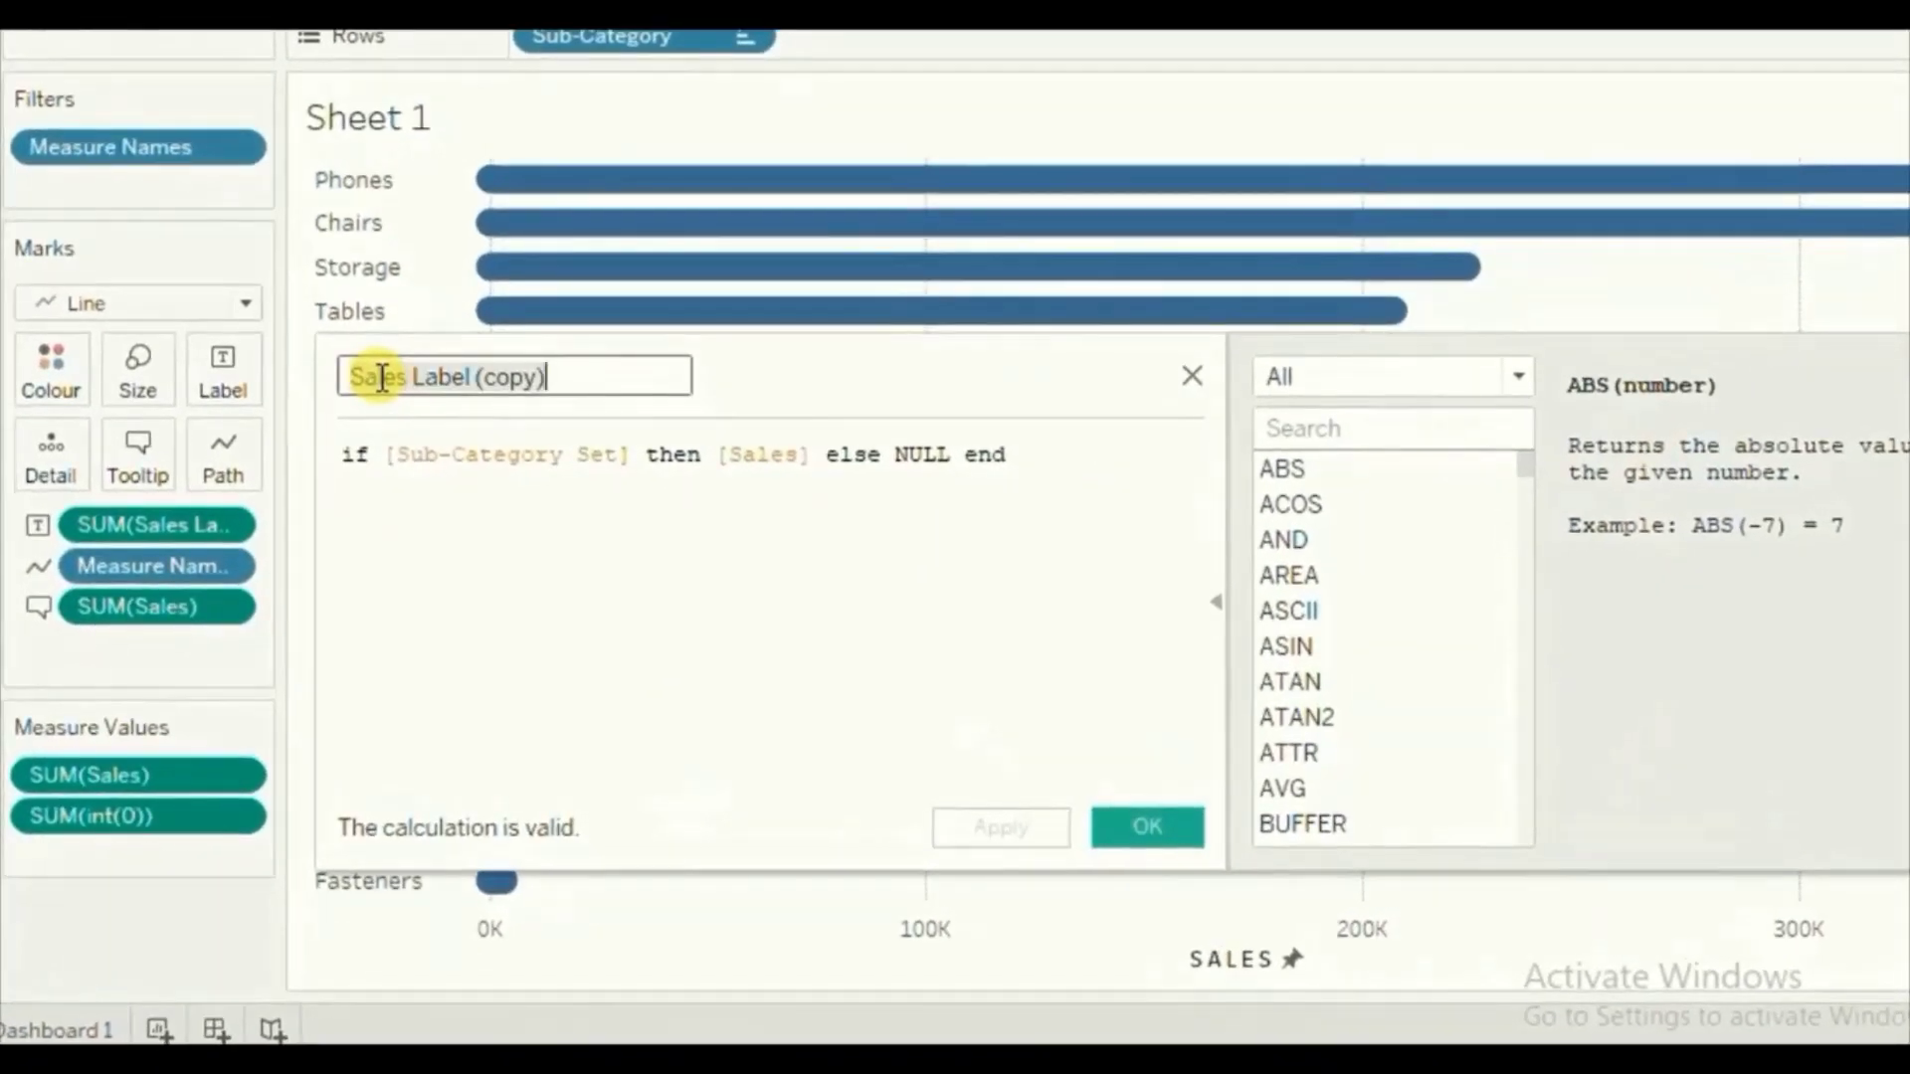
click(383, 378)
key(BackSpace)
key(BackSpace)
key(BackSpace)
key(BackSpace)
key(BackSpace)
text(Category)
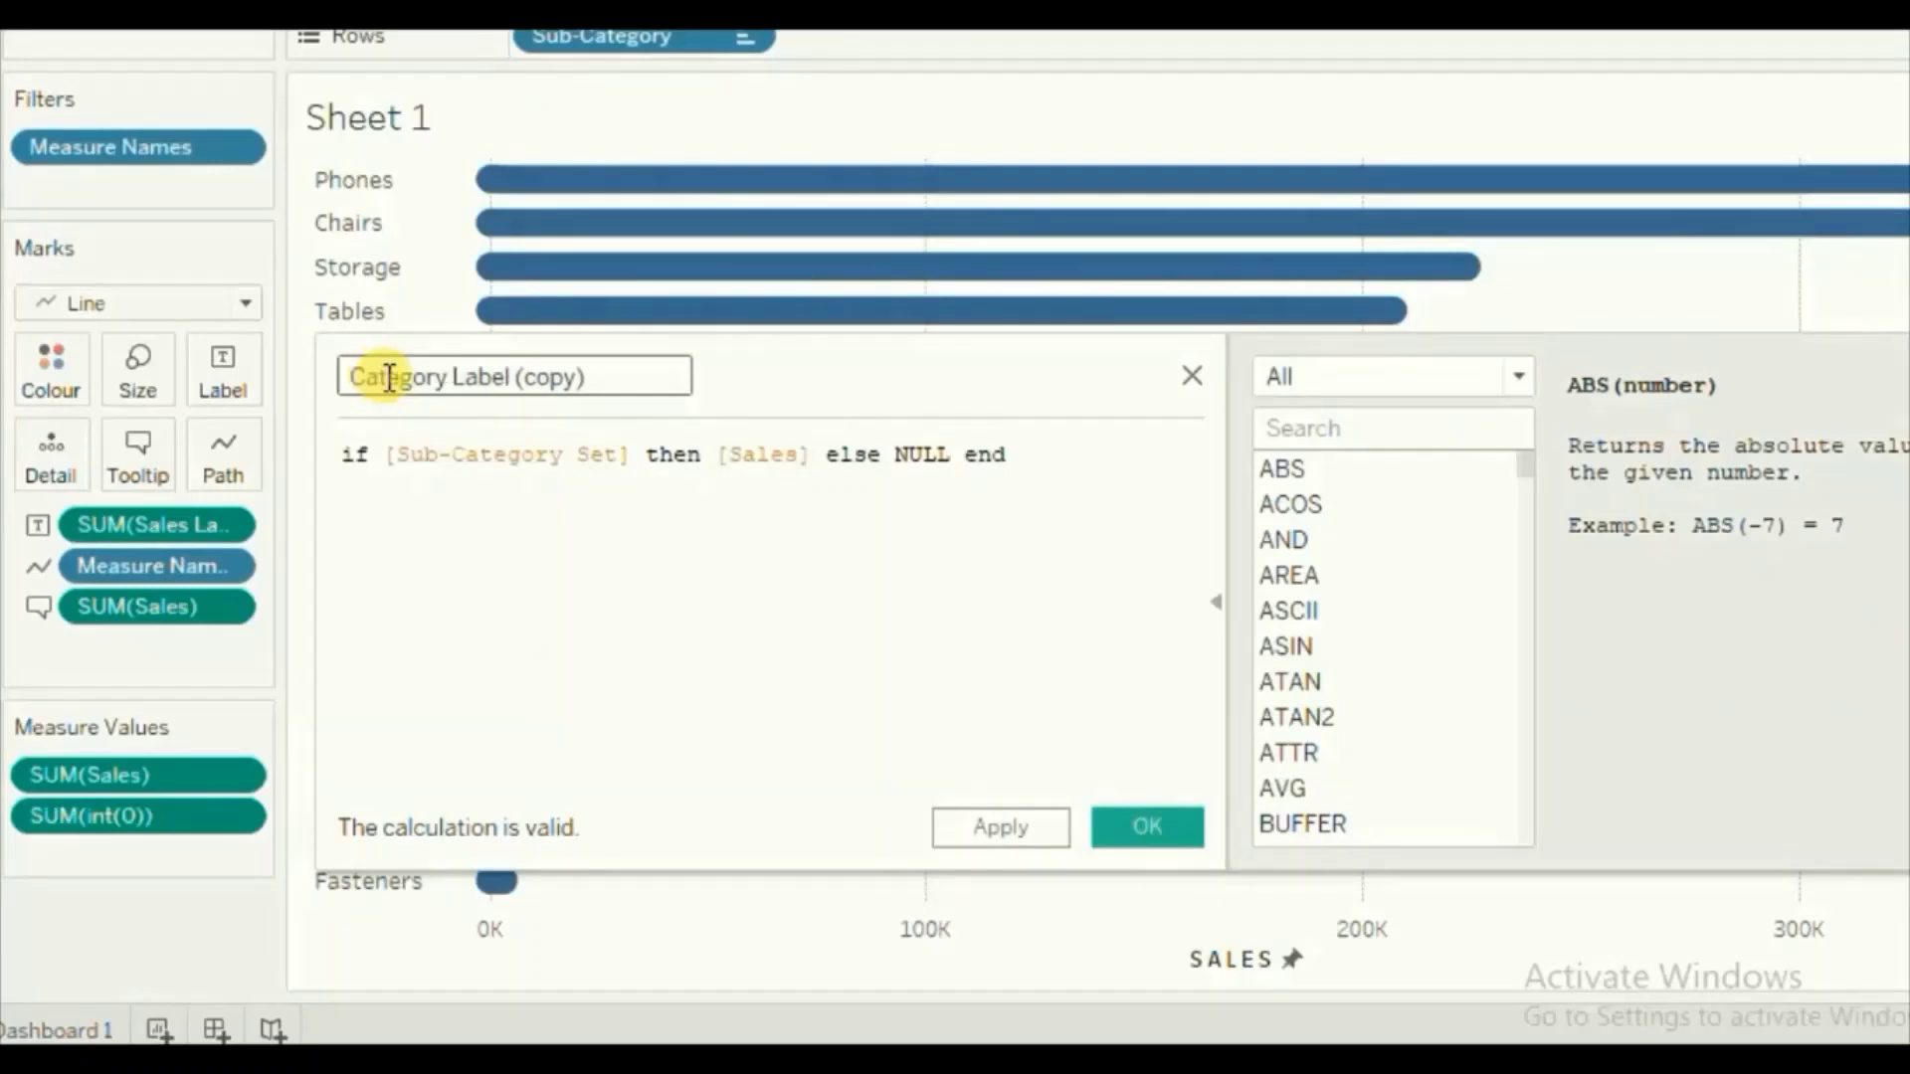
drag(515, 377, 638, 380)
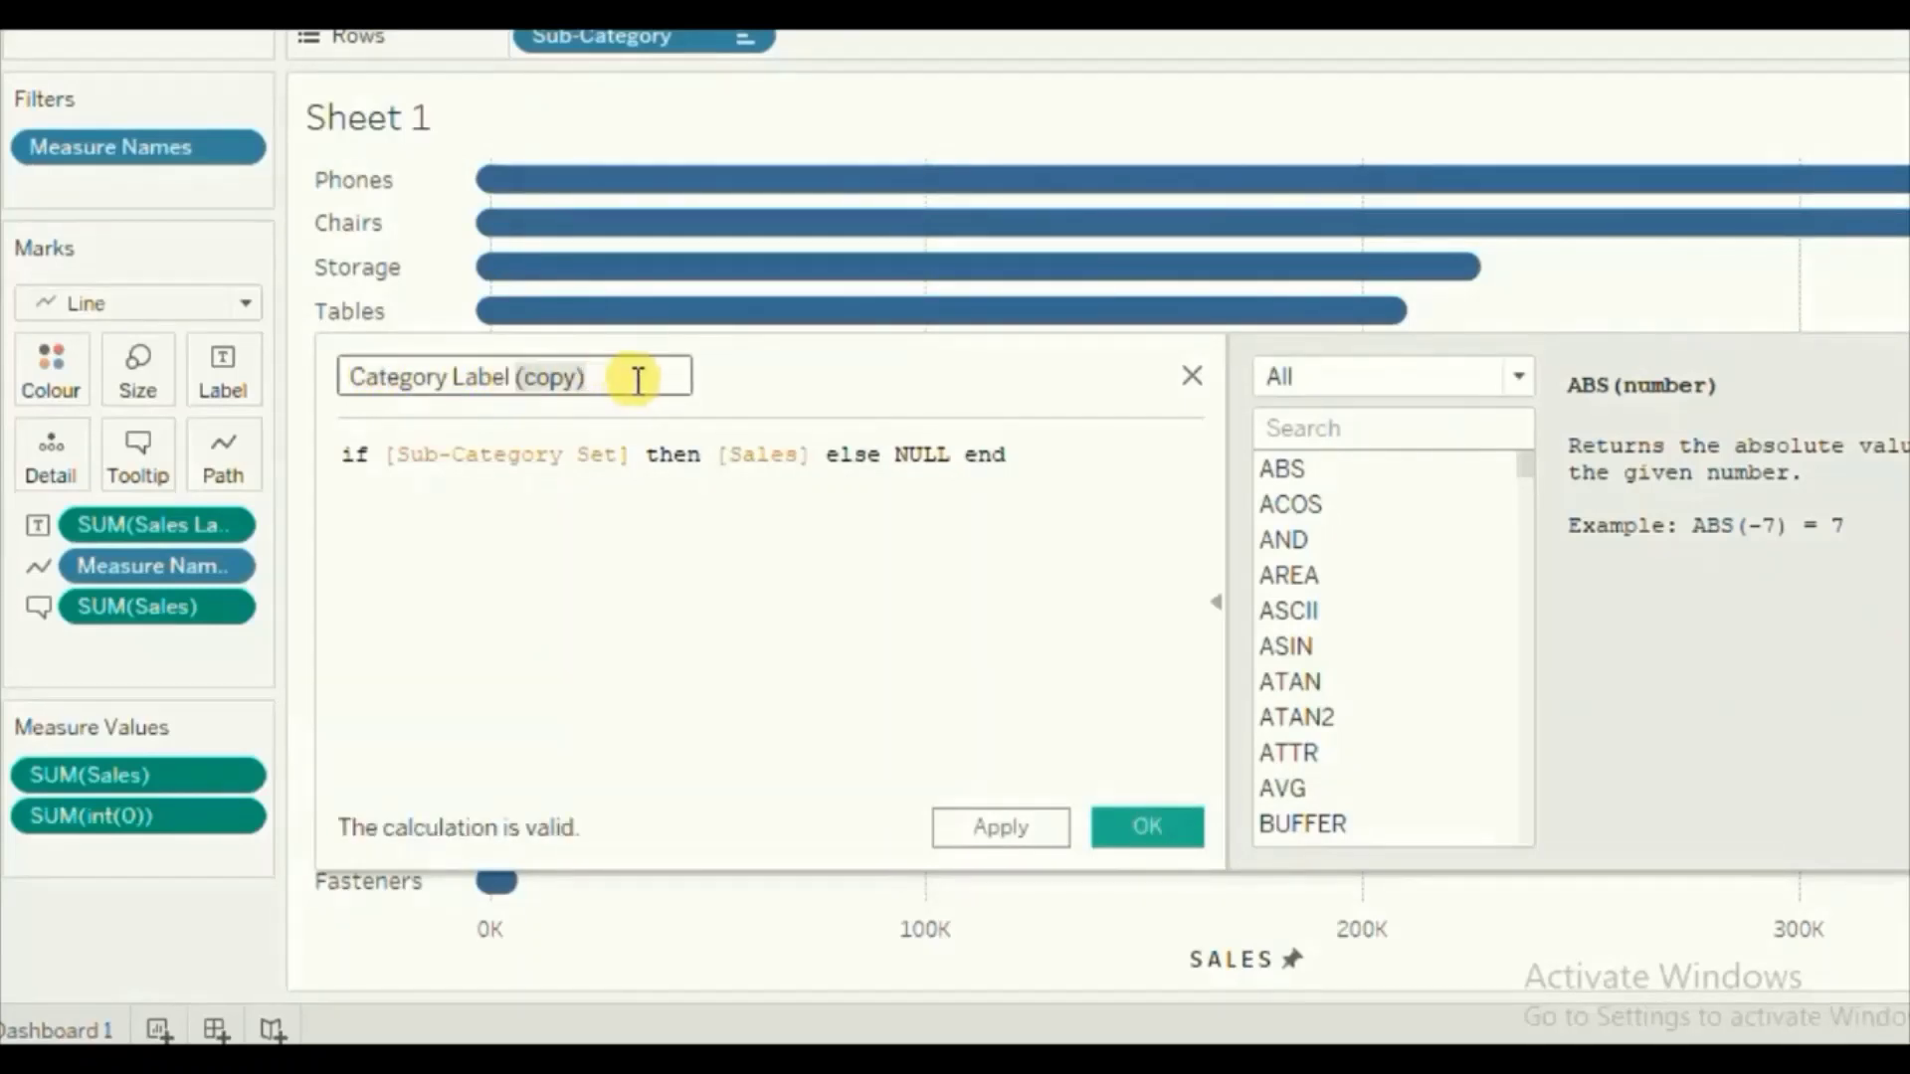
key(BackSpace)
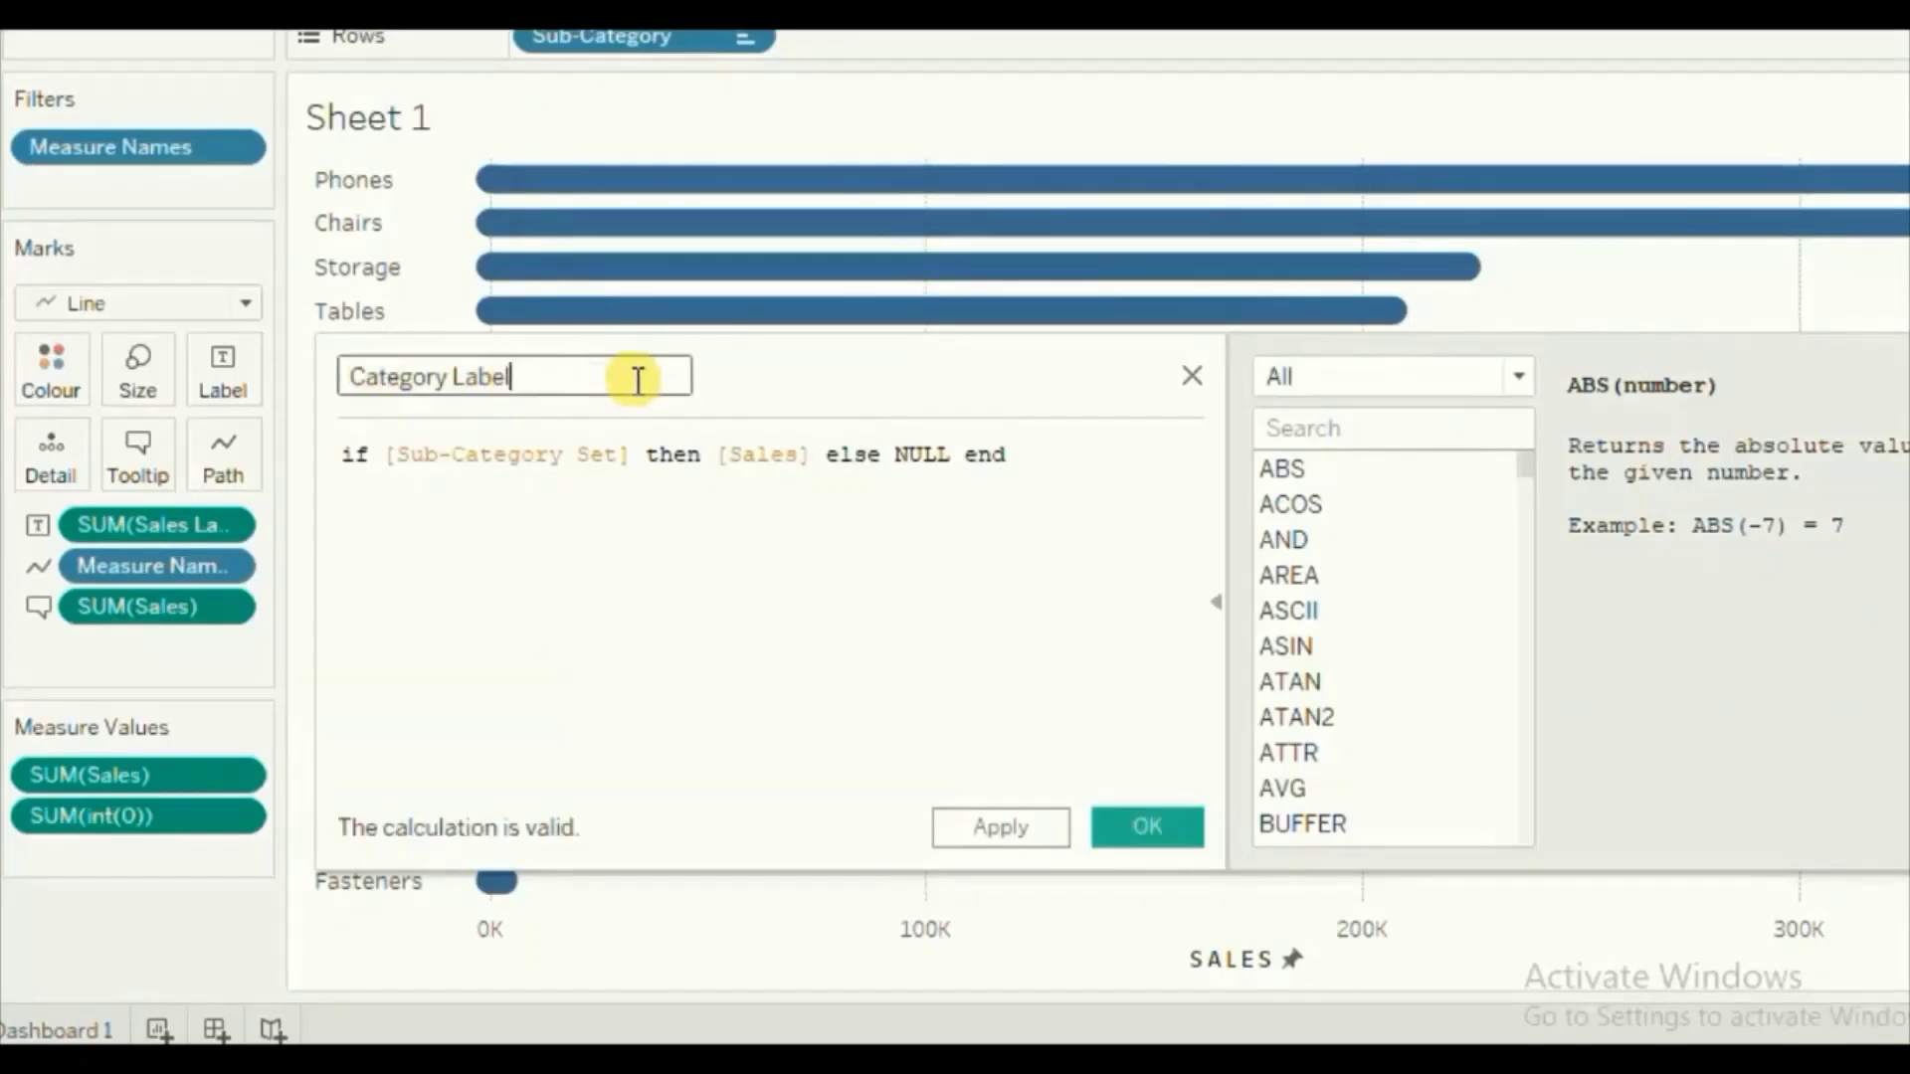
- Replace [Sales] with [Category] as the then result in the Category Label formula
click(387, 535)
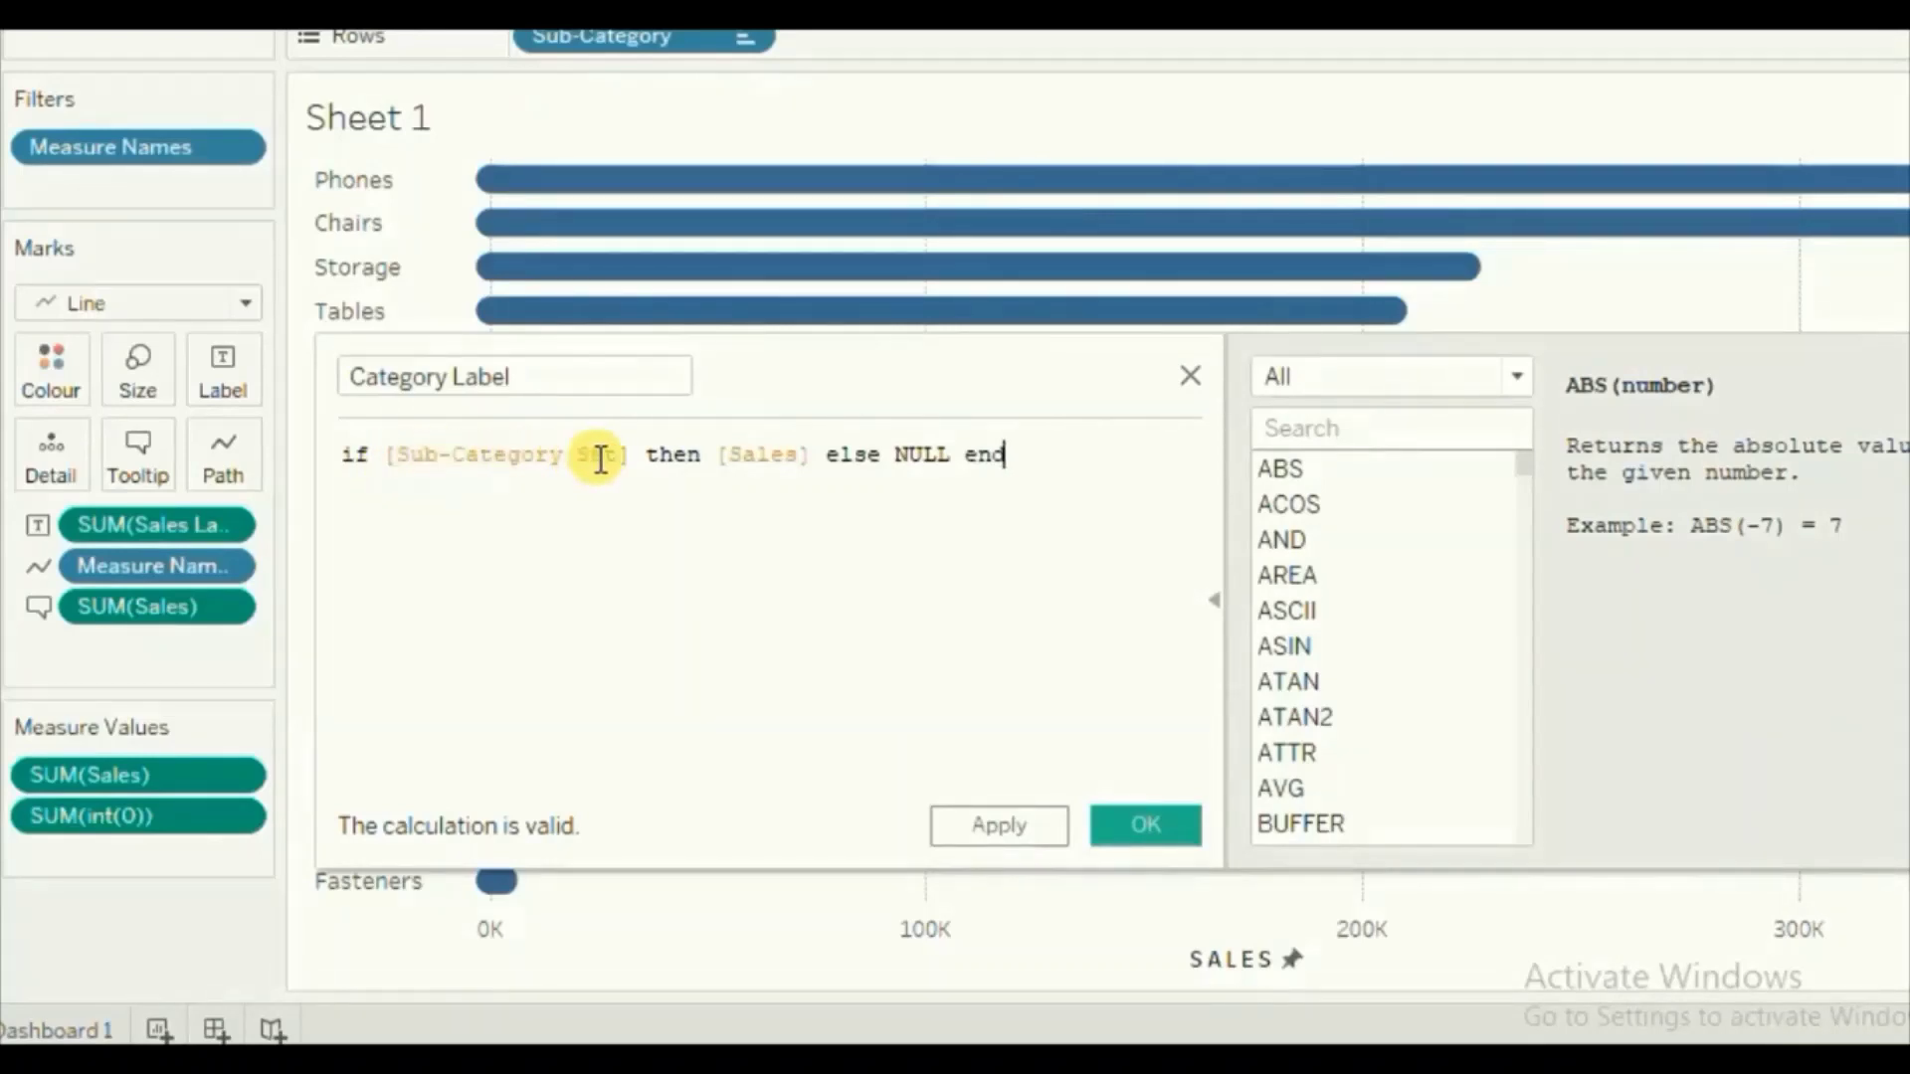
click(771, 450)
double_click(772, 448)
text(cat)
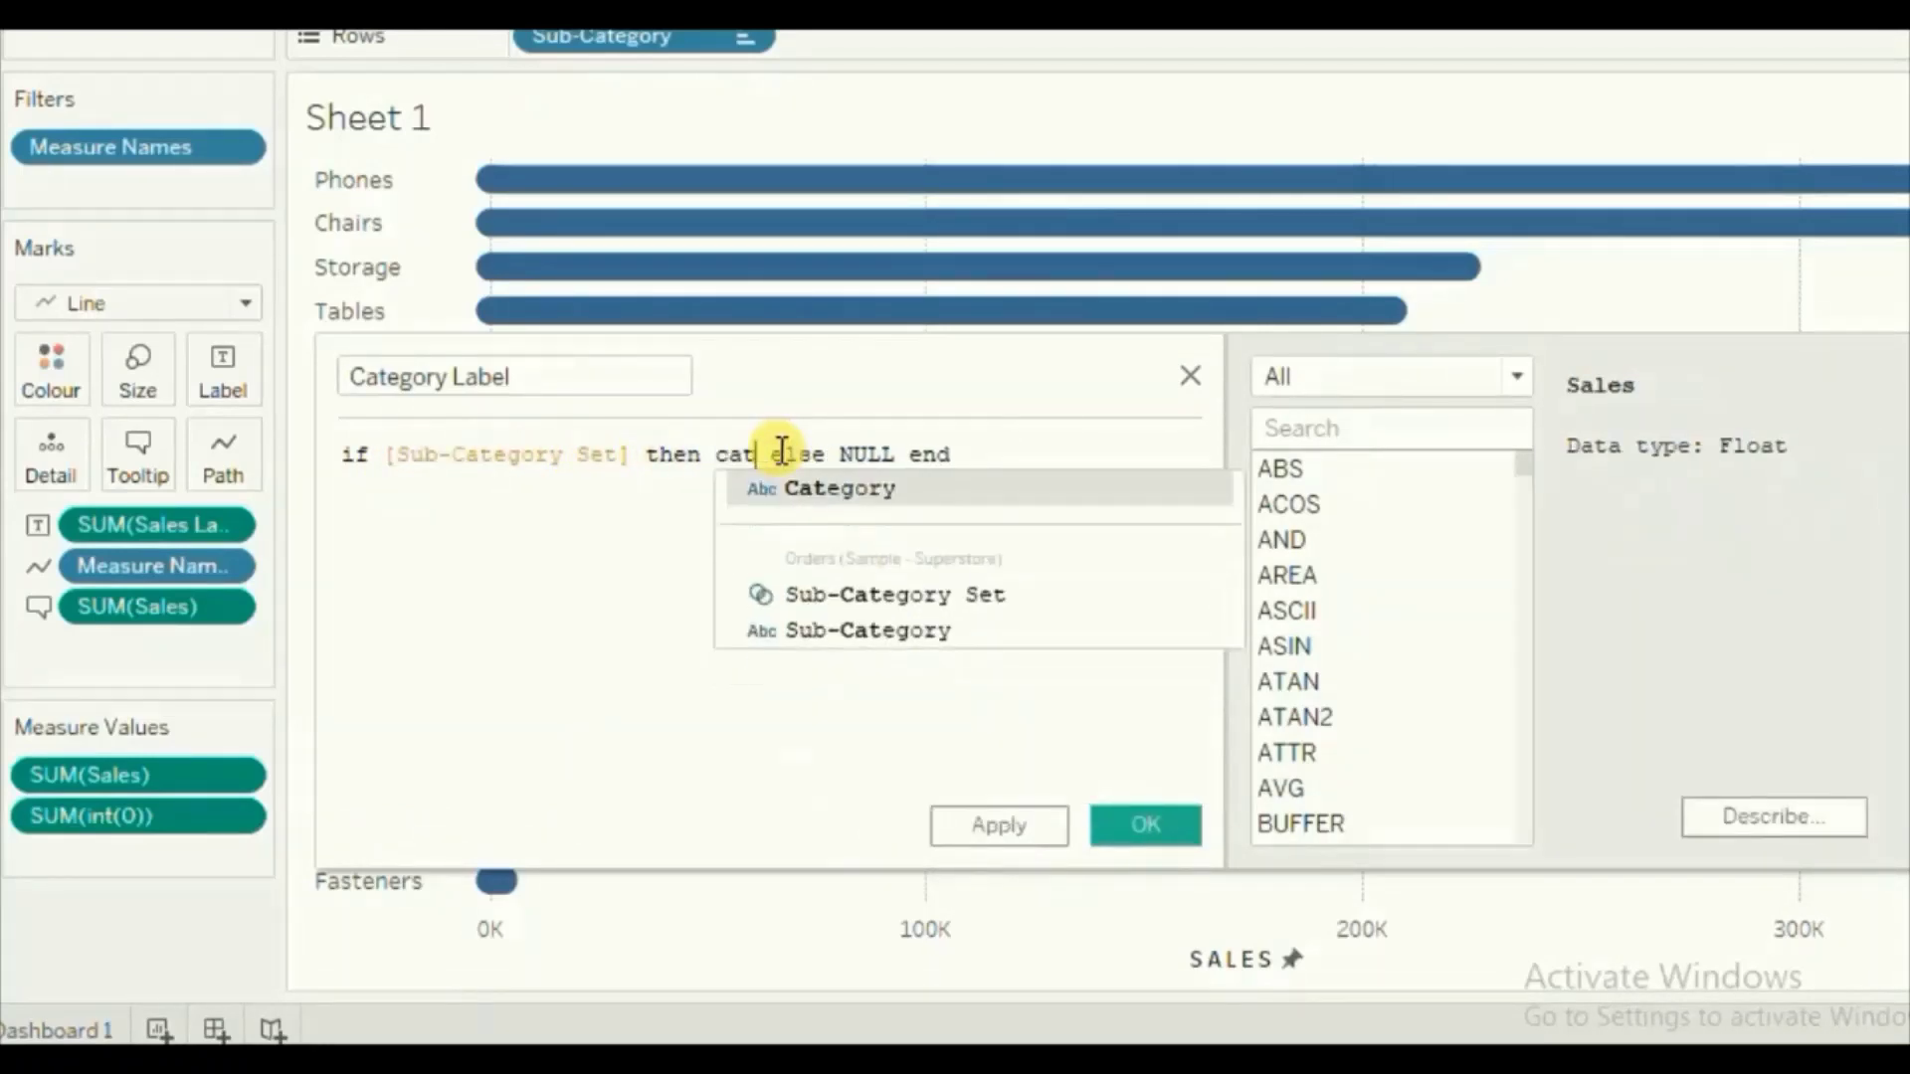
text(eg)
key(Return)
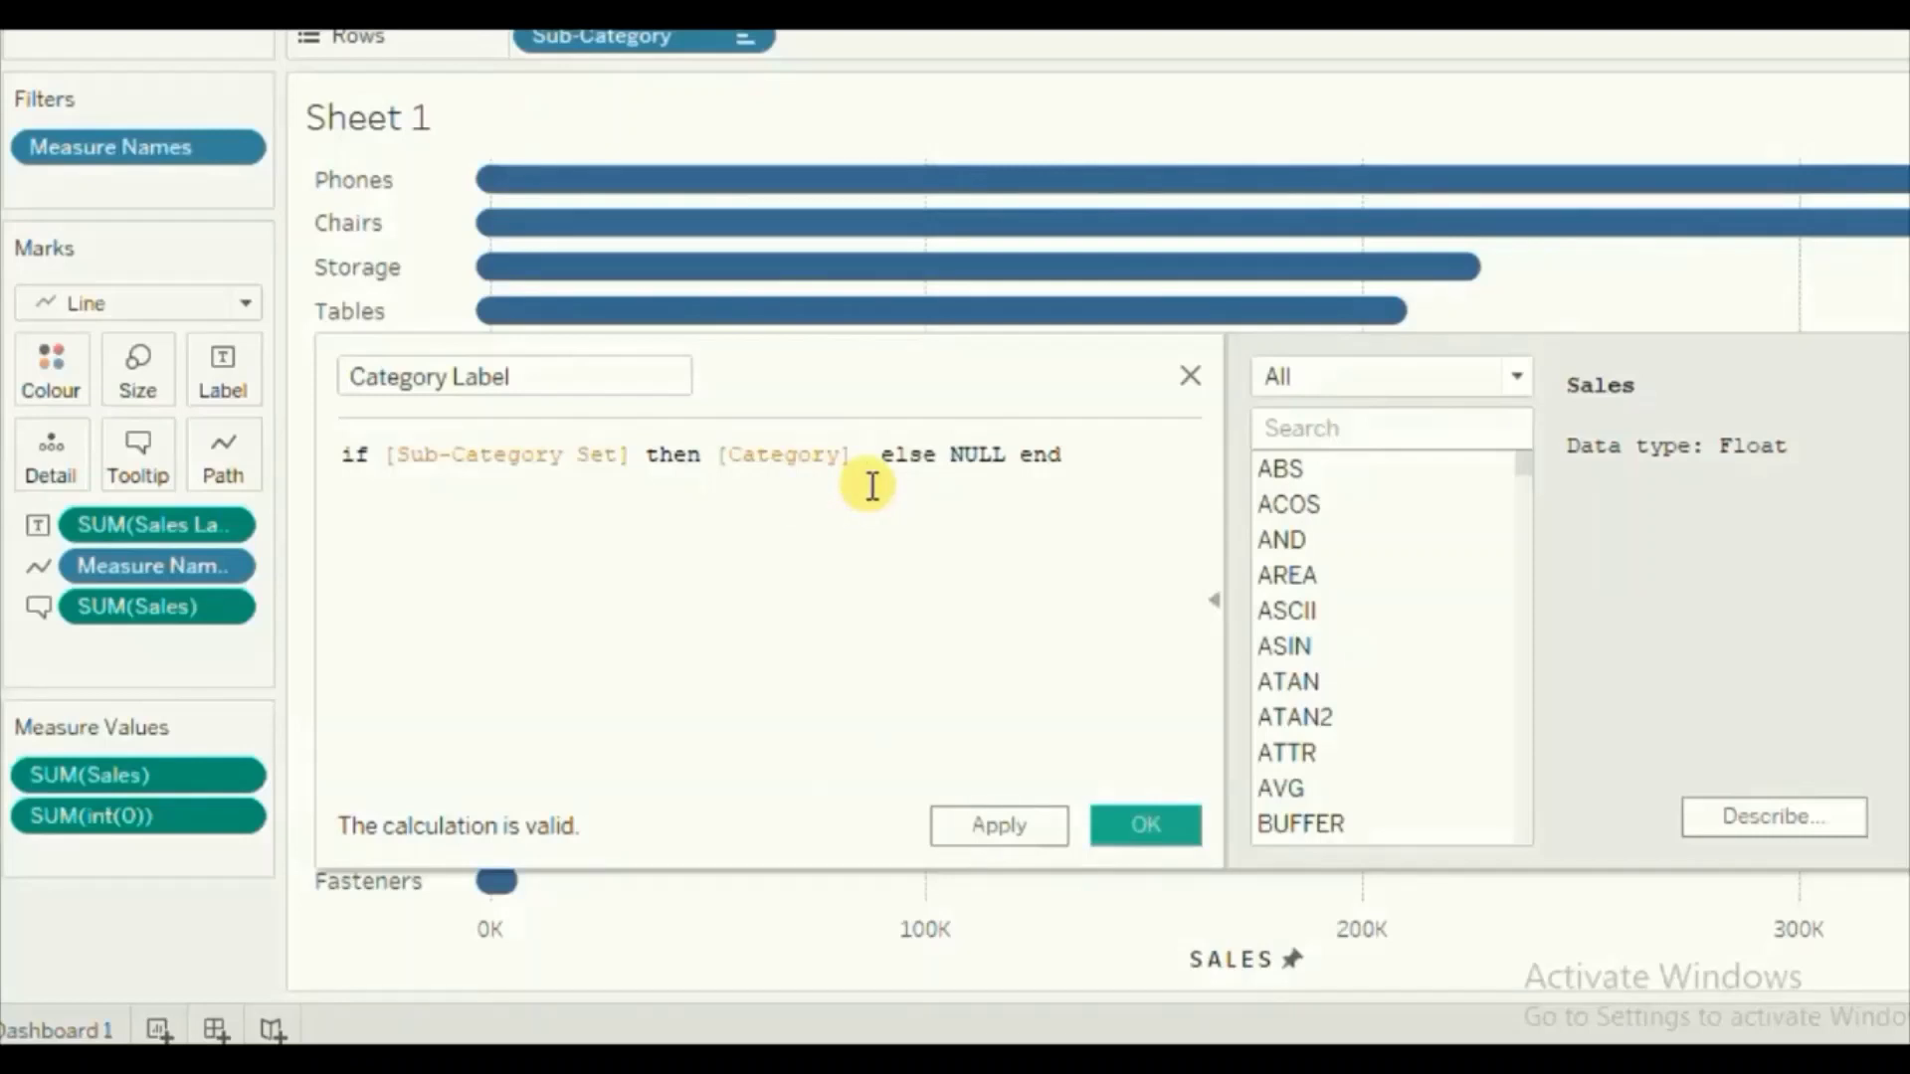
- Append + '|' after [Category] in the Category Label formula and save the calculation
text(+)
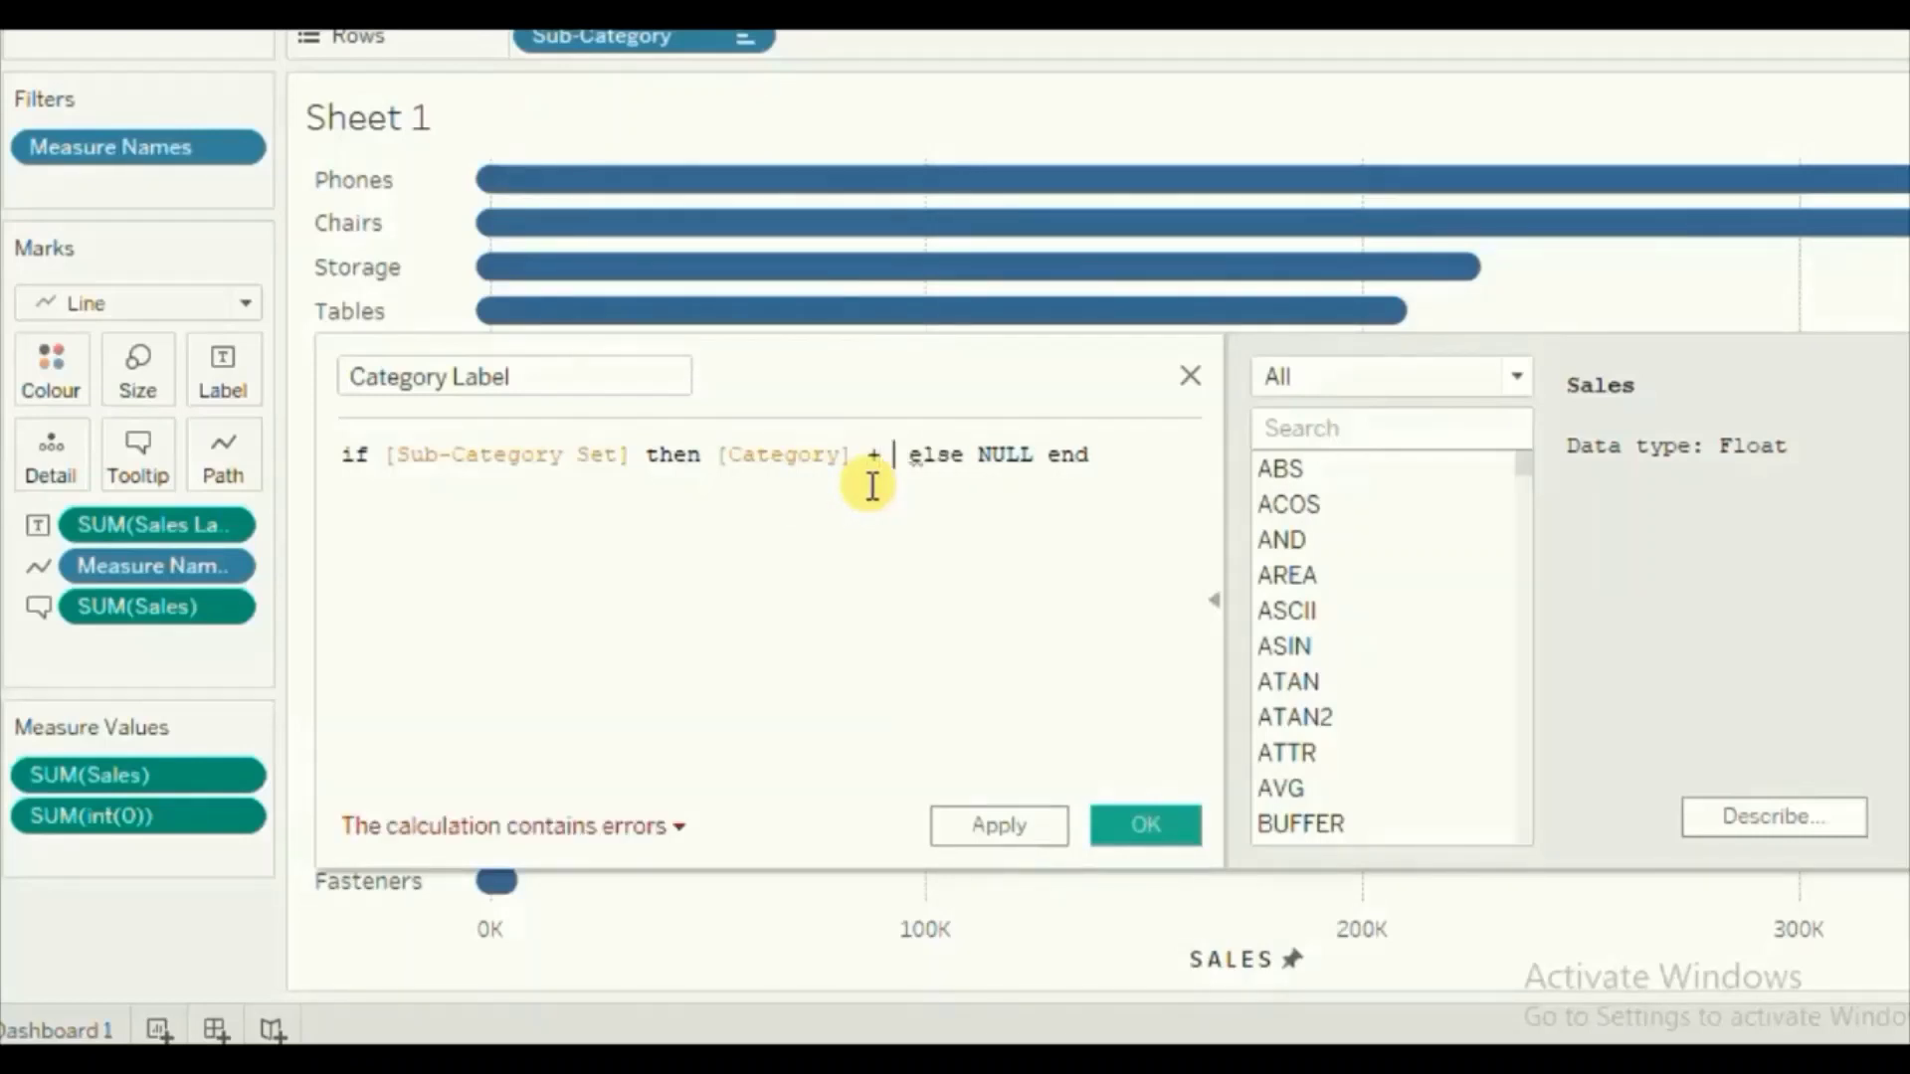
text( ' )
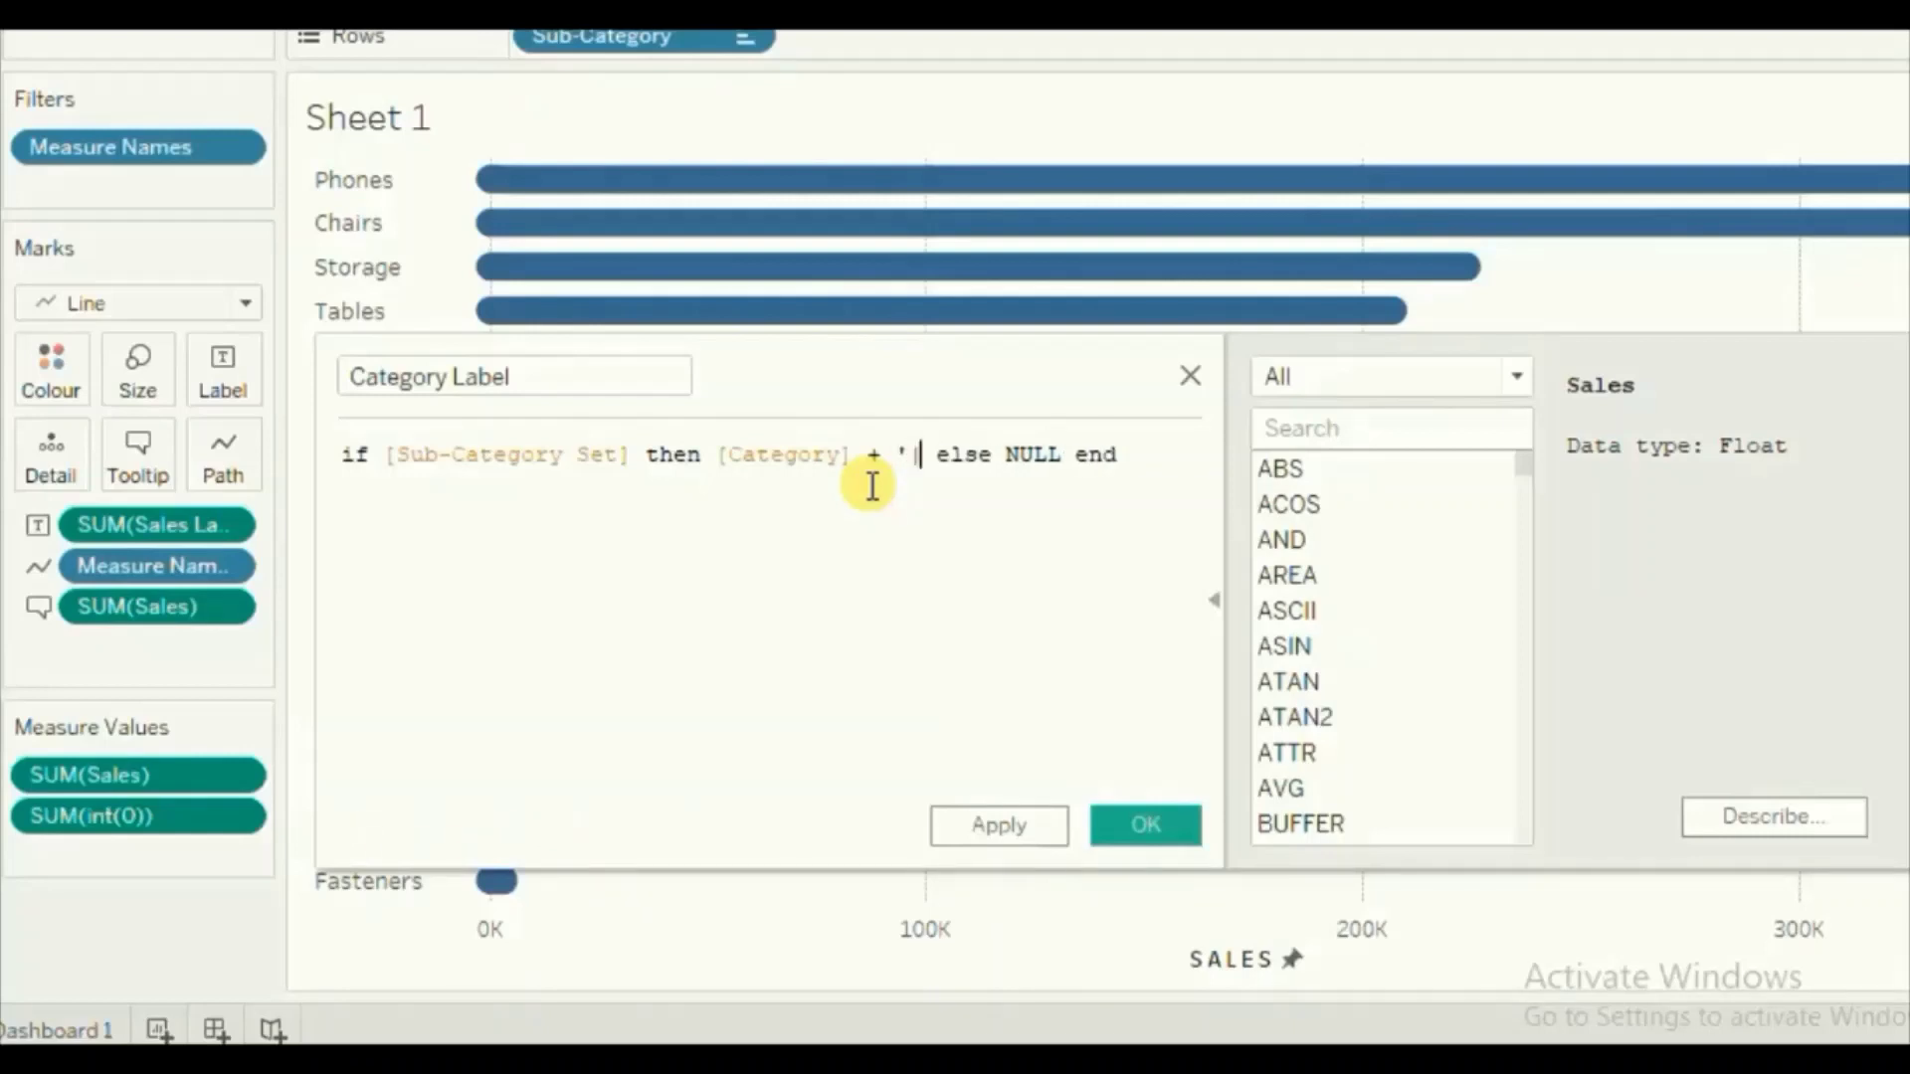
text(|)
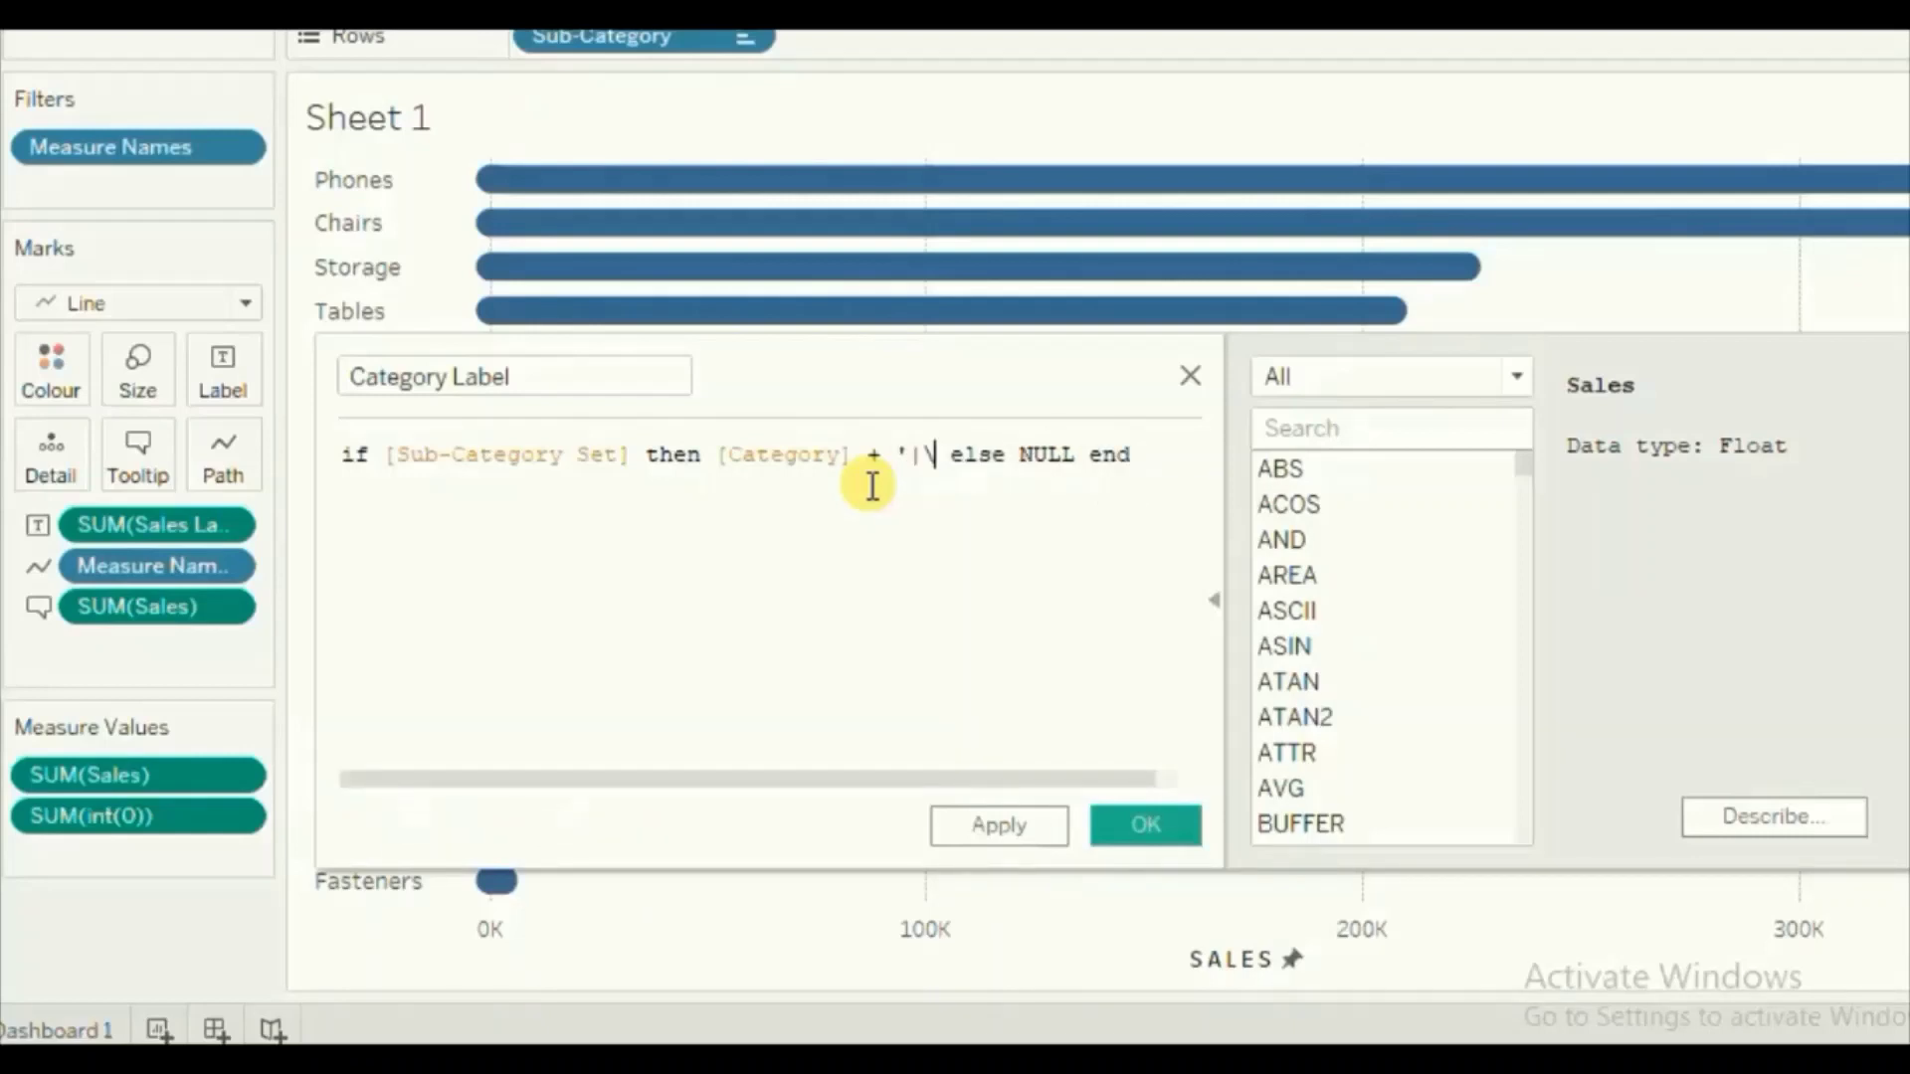
key(BackSpace)
text(|)
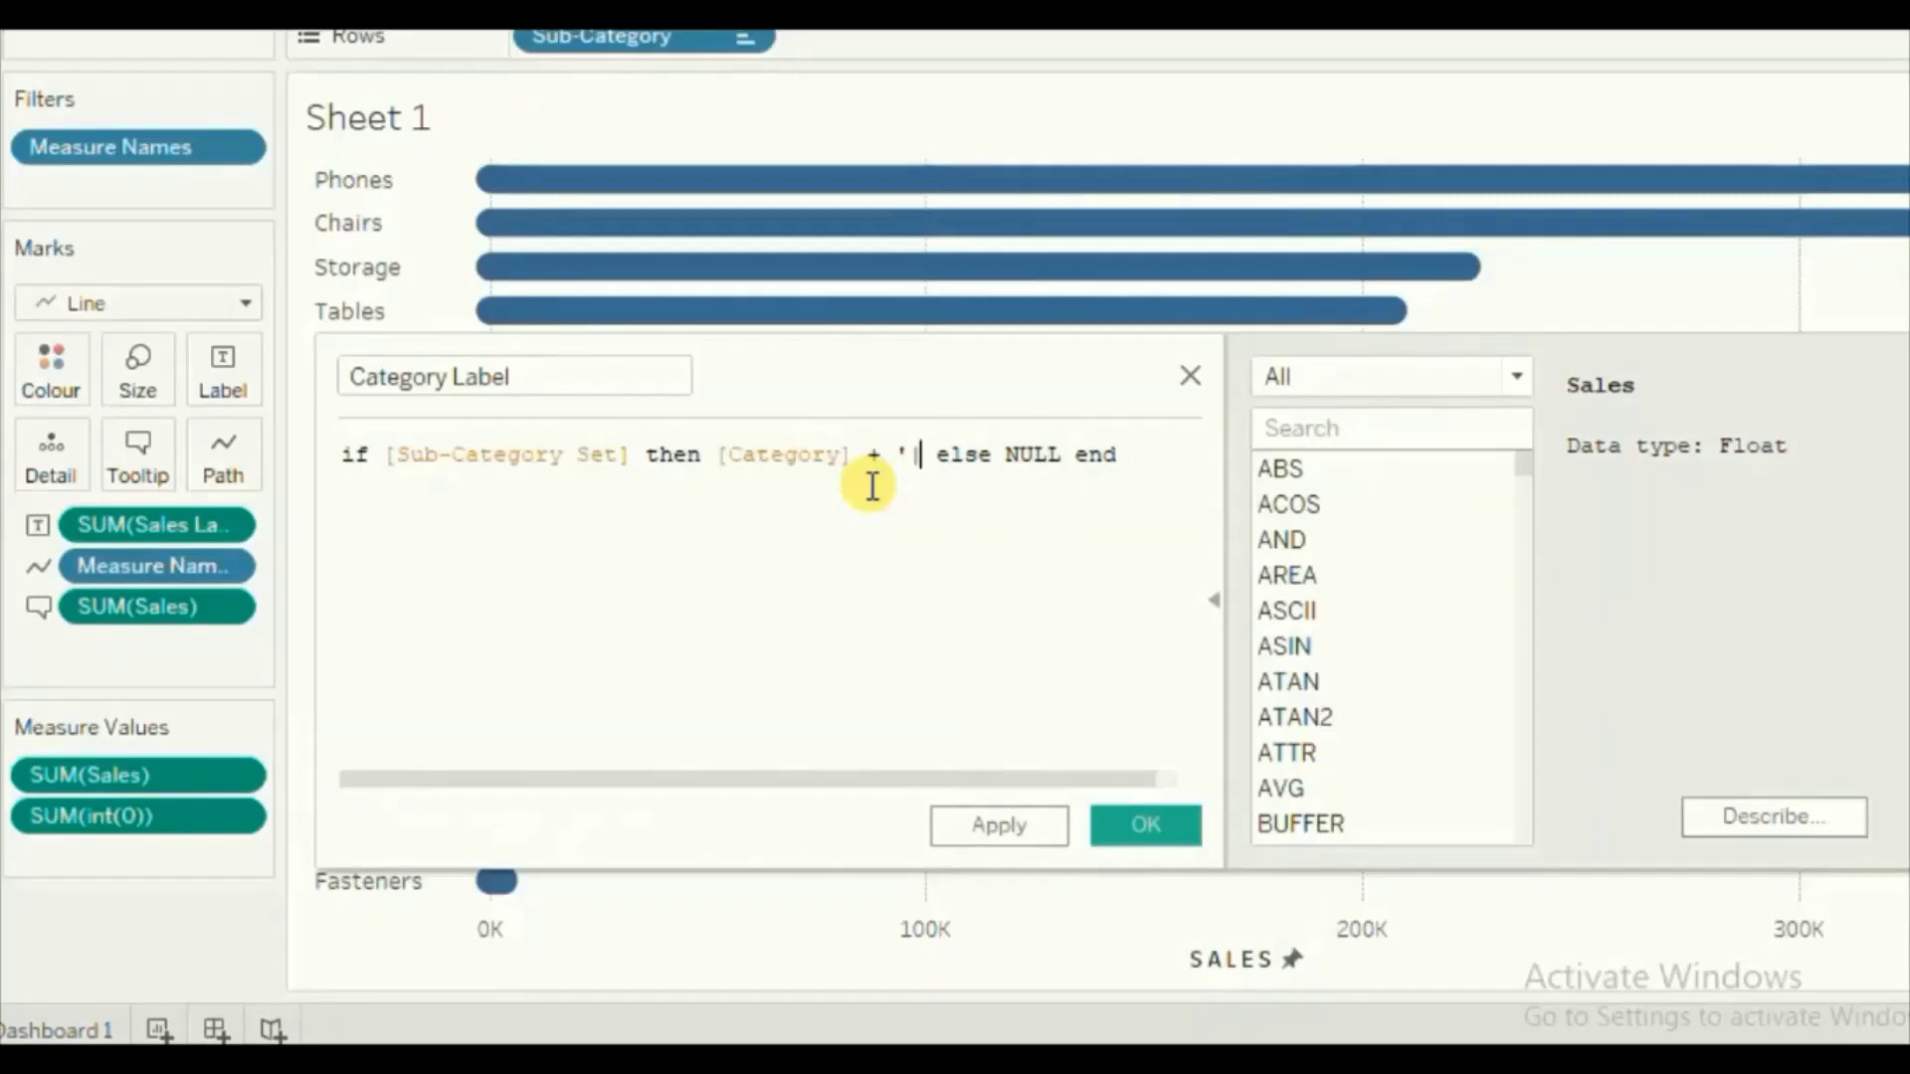
key(BackSpace)
text(')
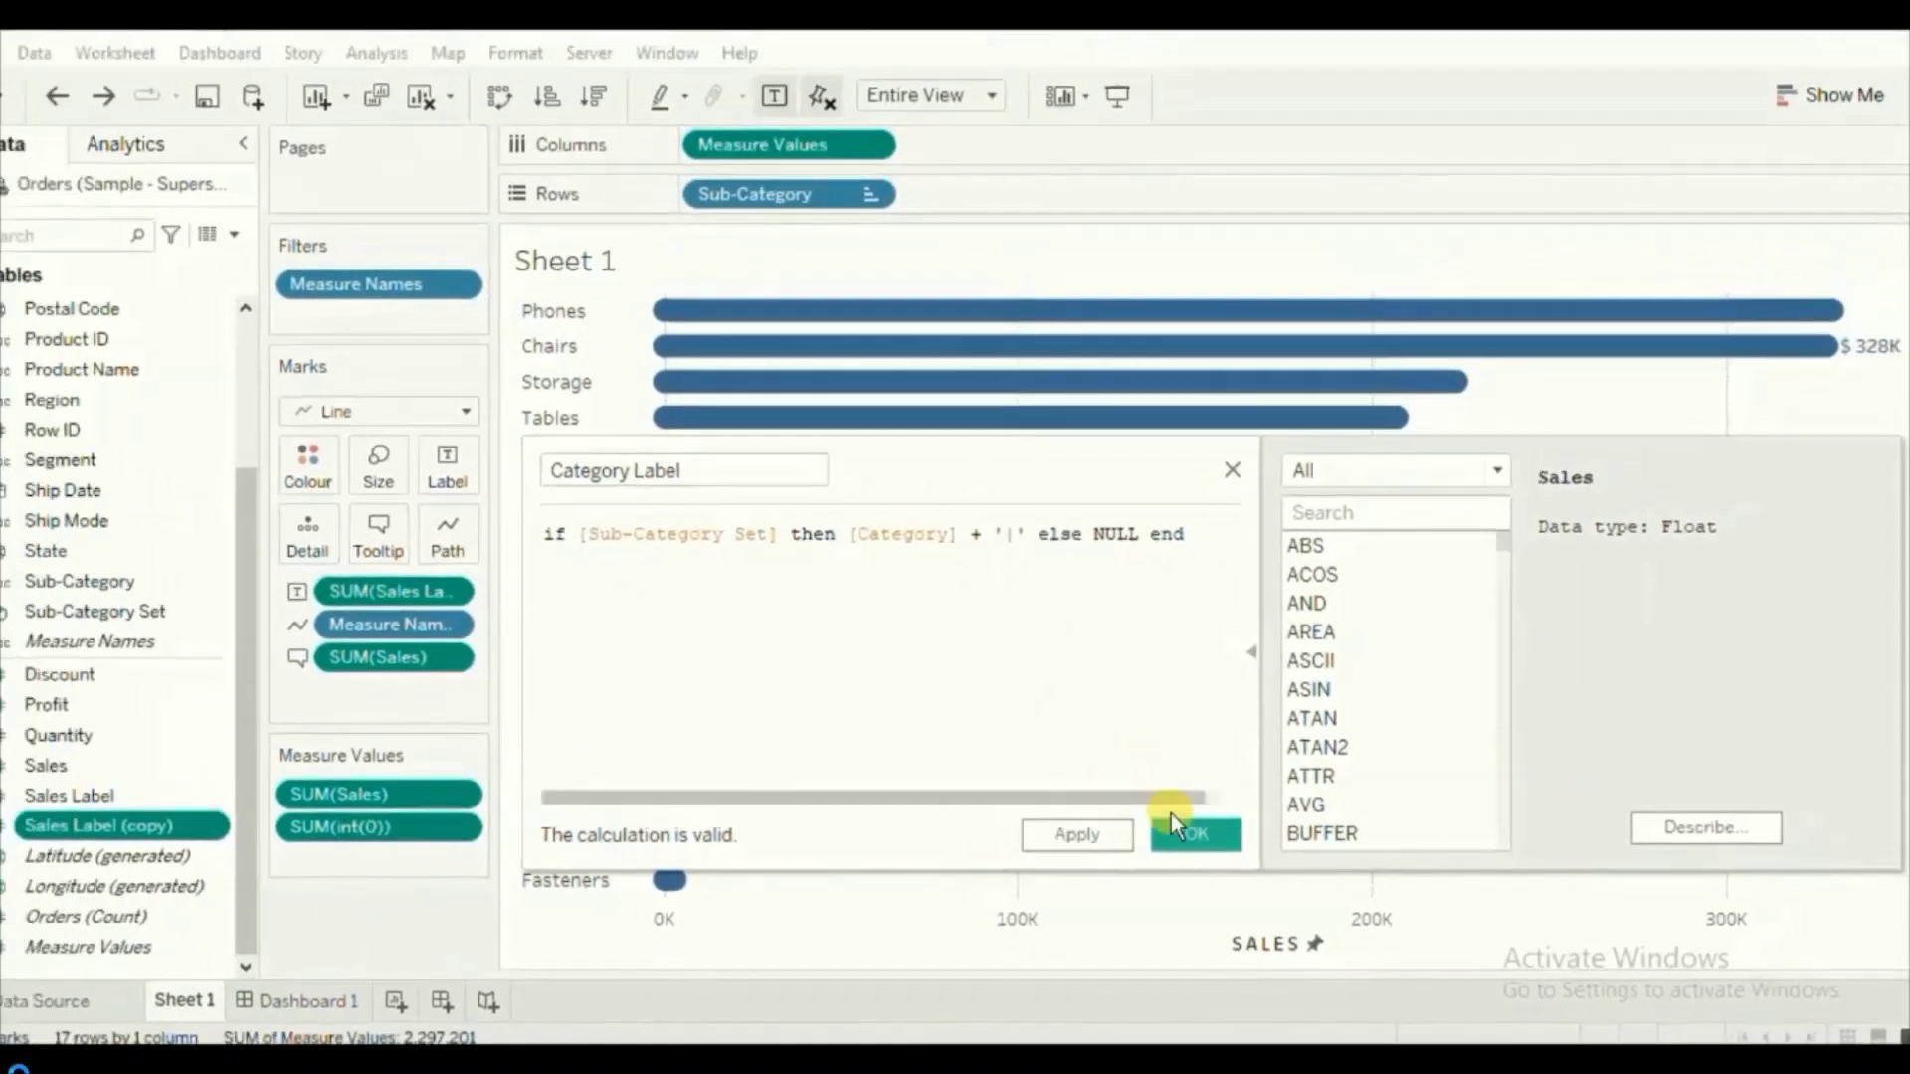
click(1190, 833)
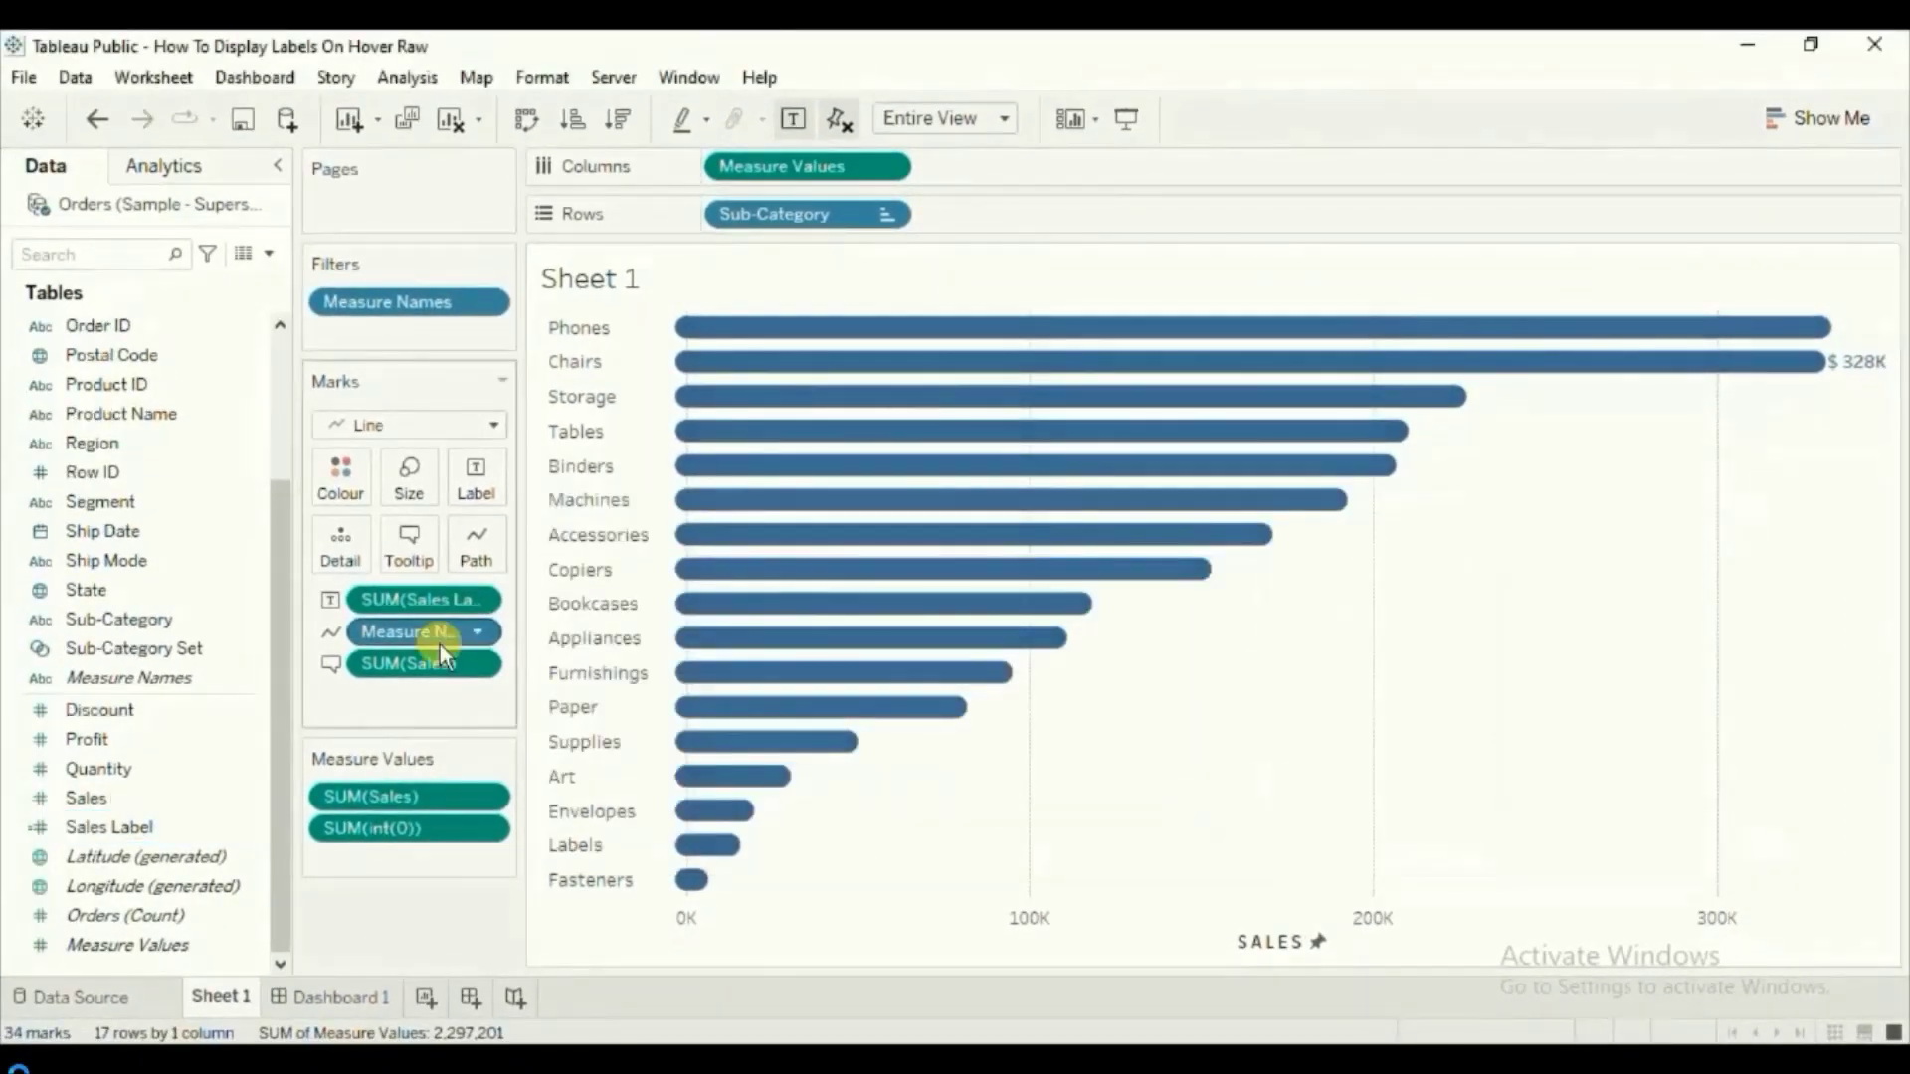
- Add Category Label to the mark labels and place it directly before SUM(Sales Label) on the same line of the label text
drag(276, 601, 278, 445)
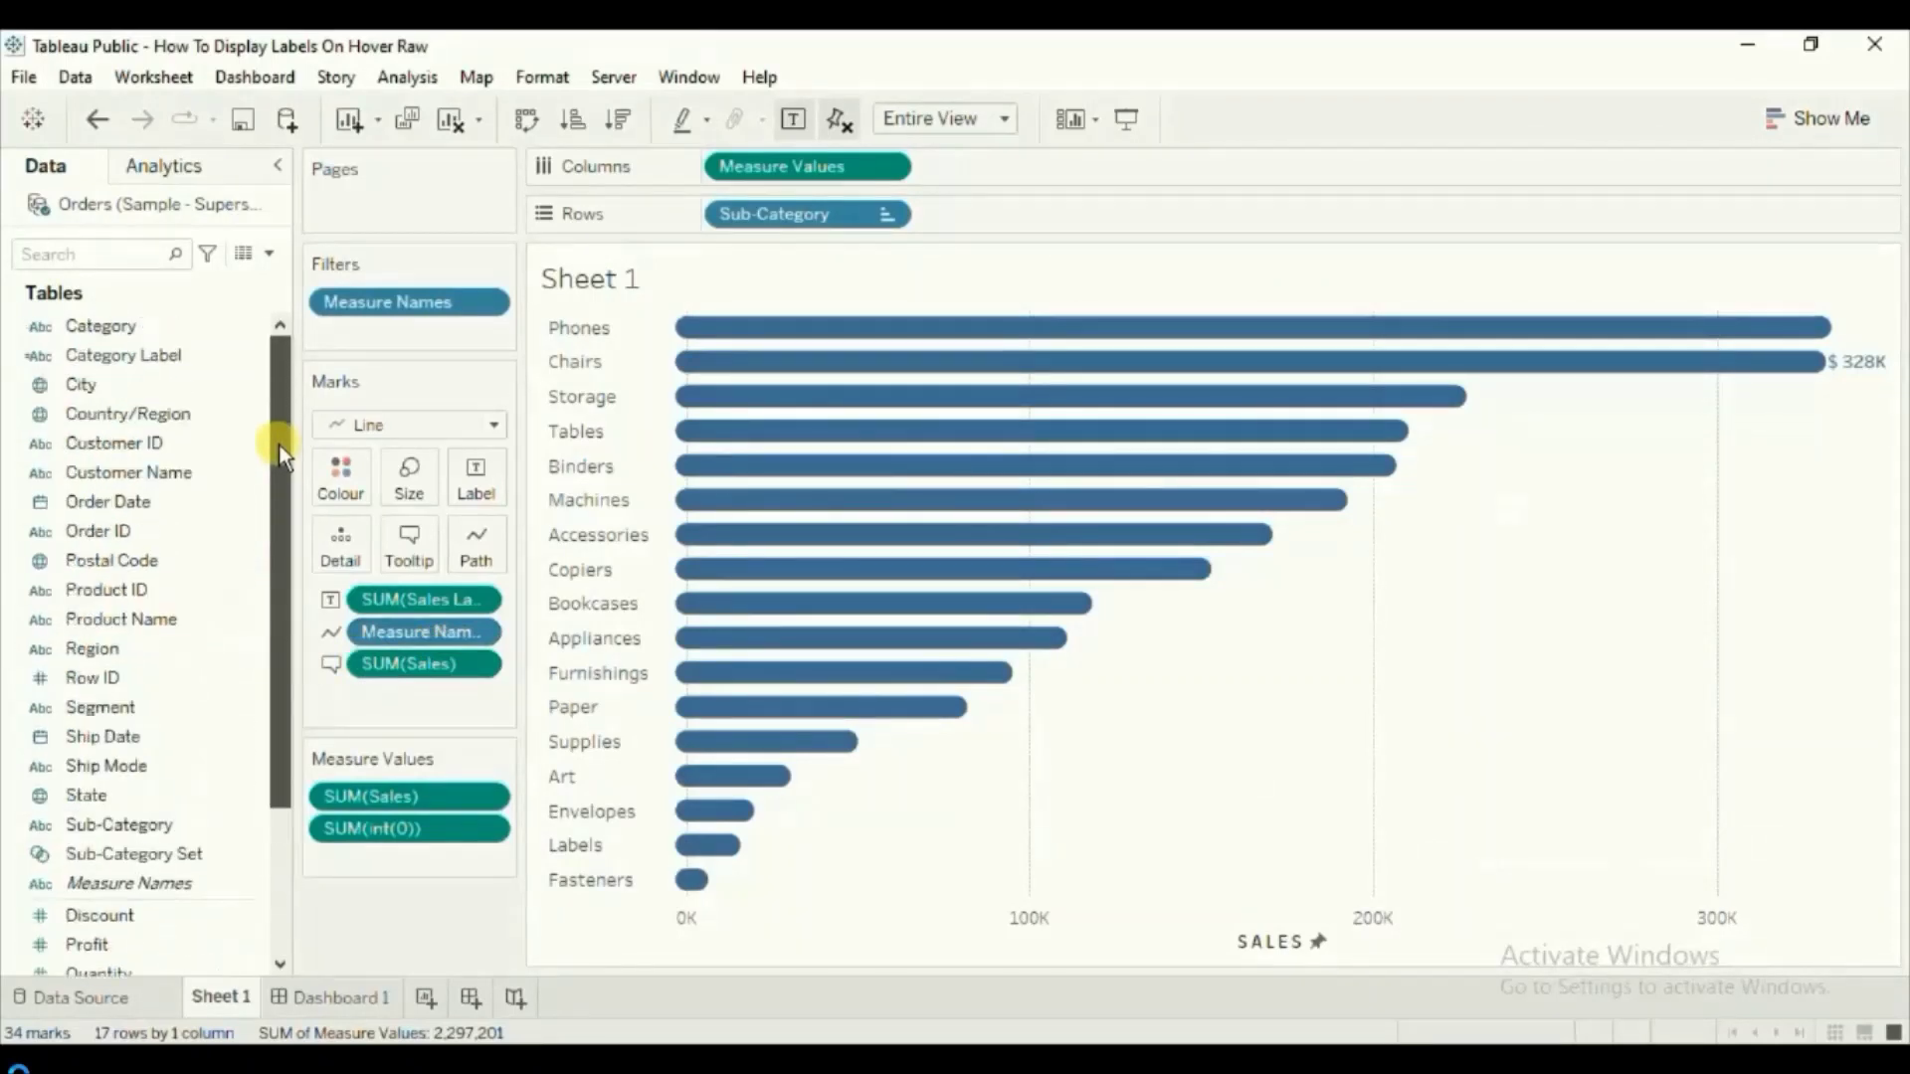
drag(96, 356, 472, 491)
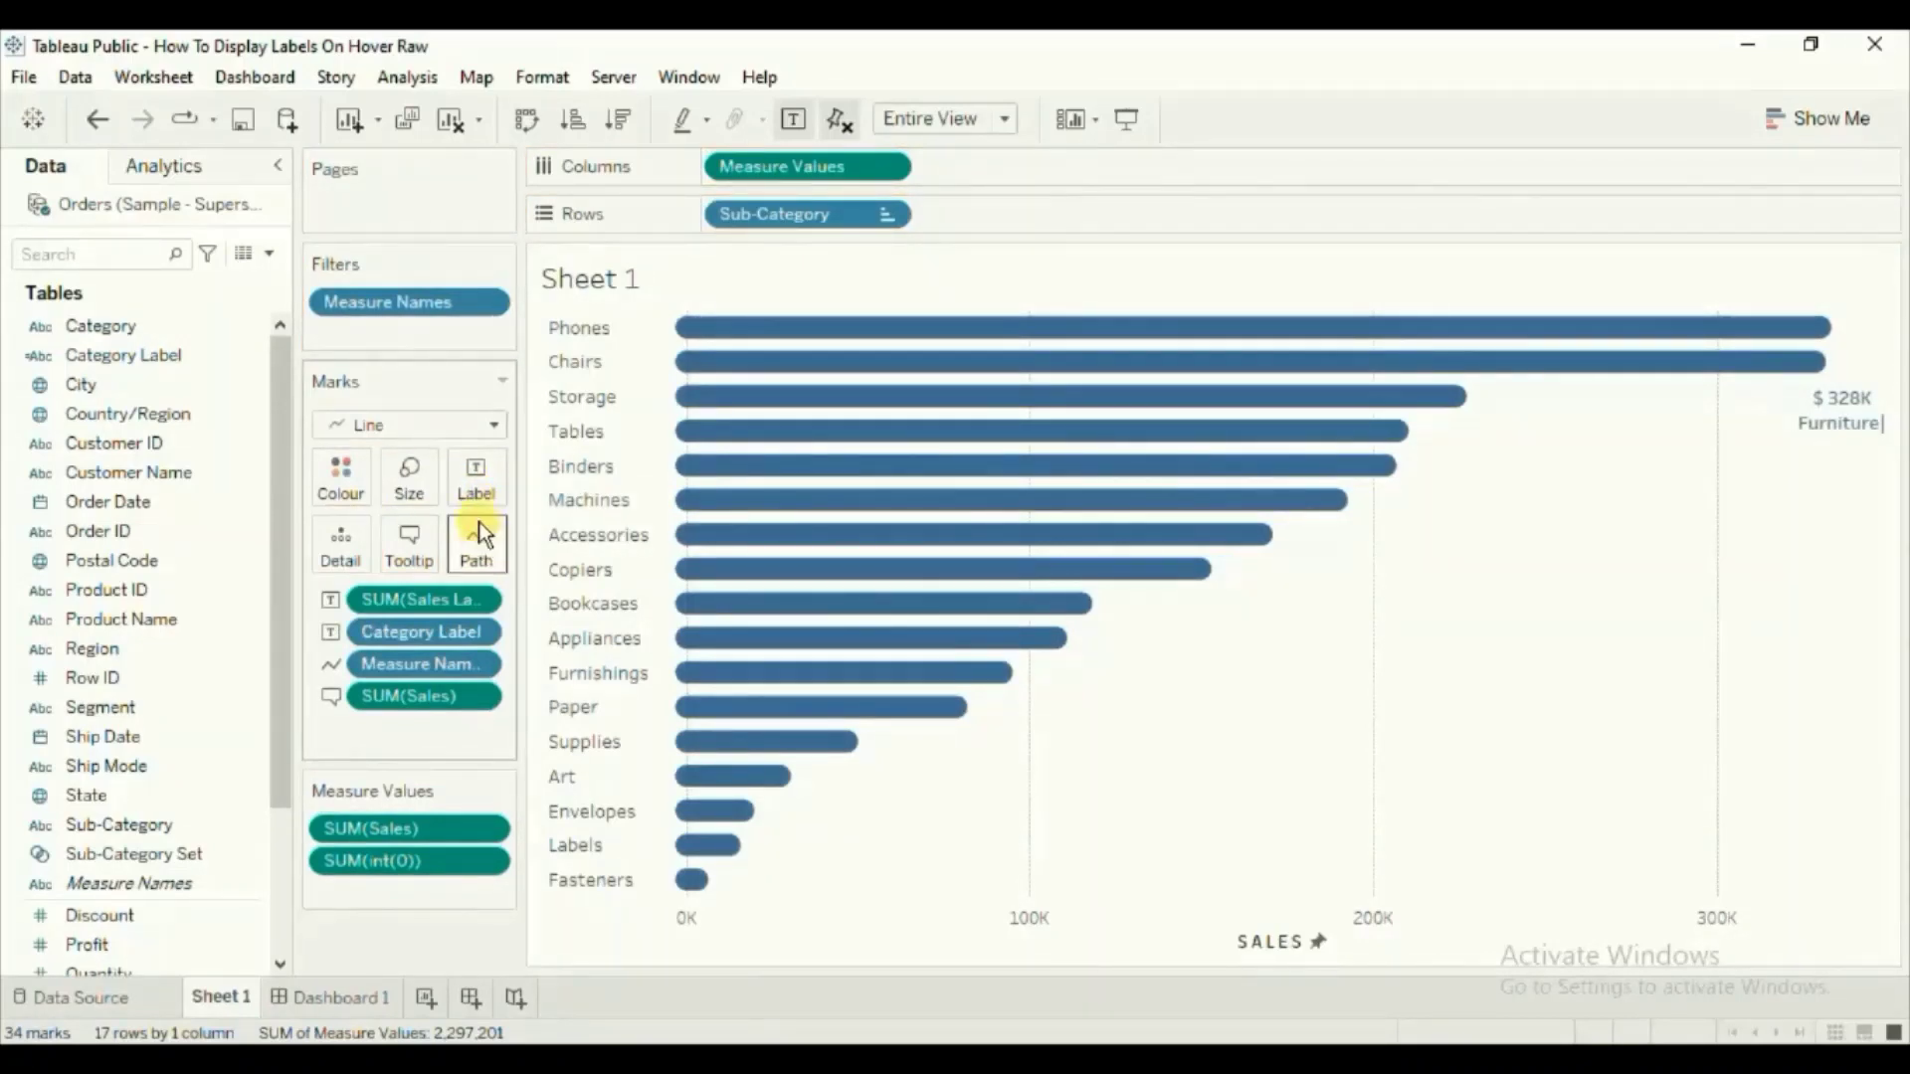
click(476, 496)
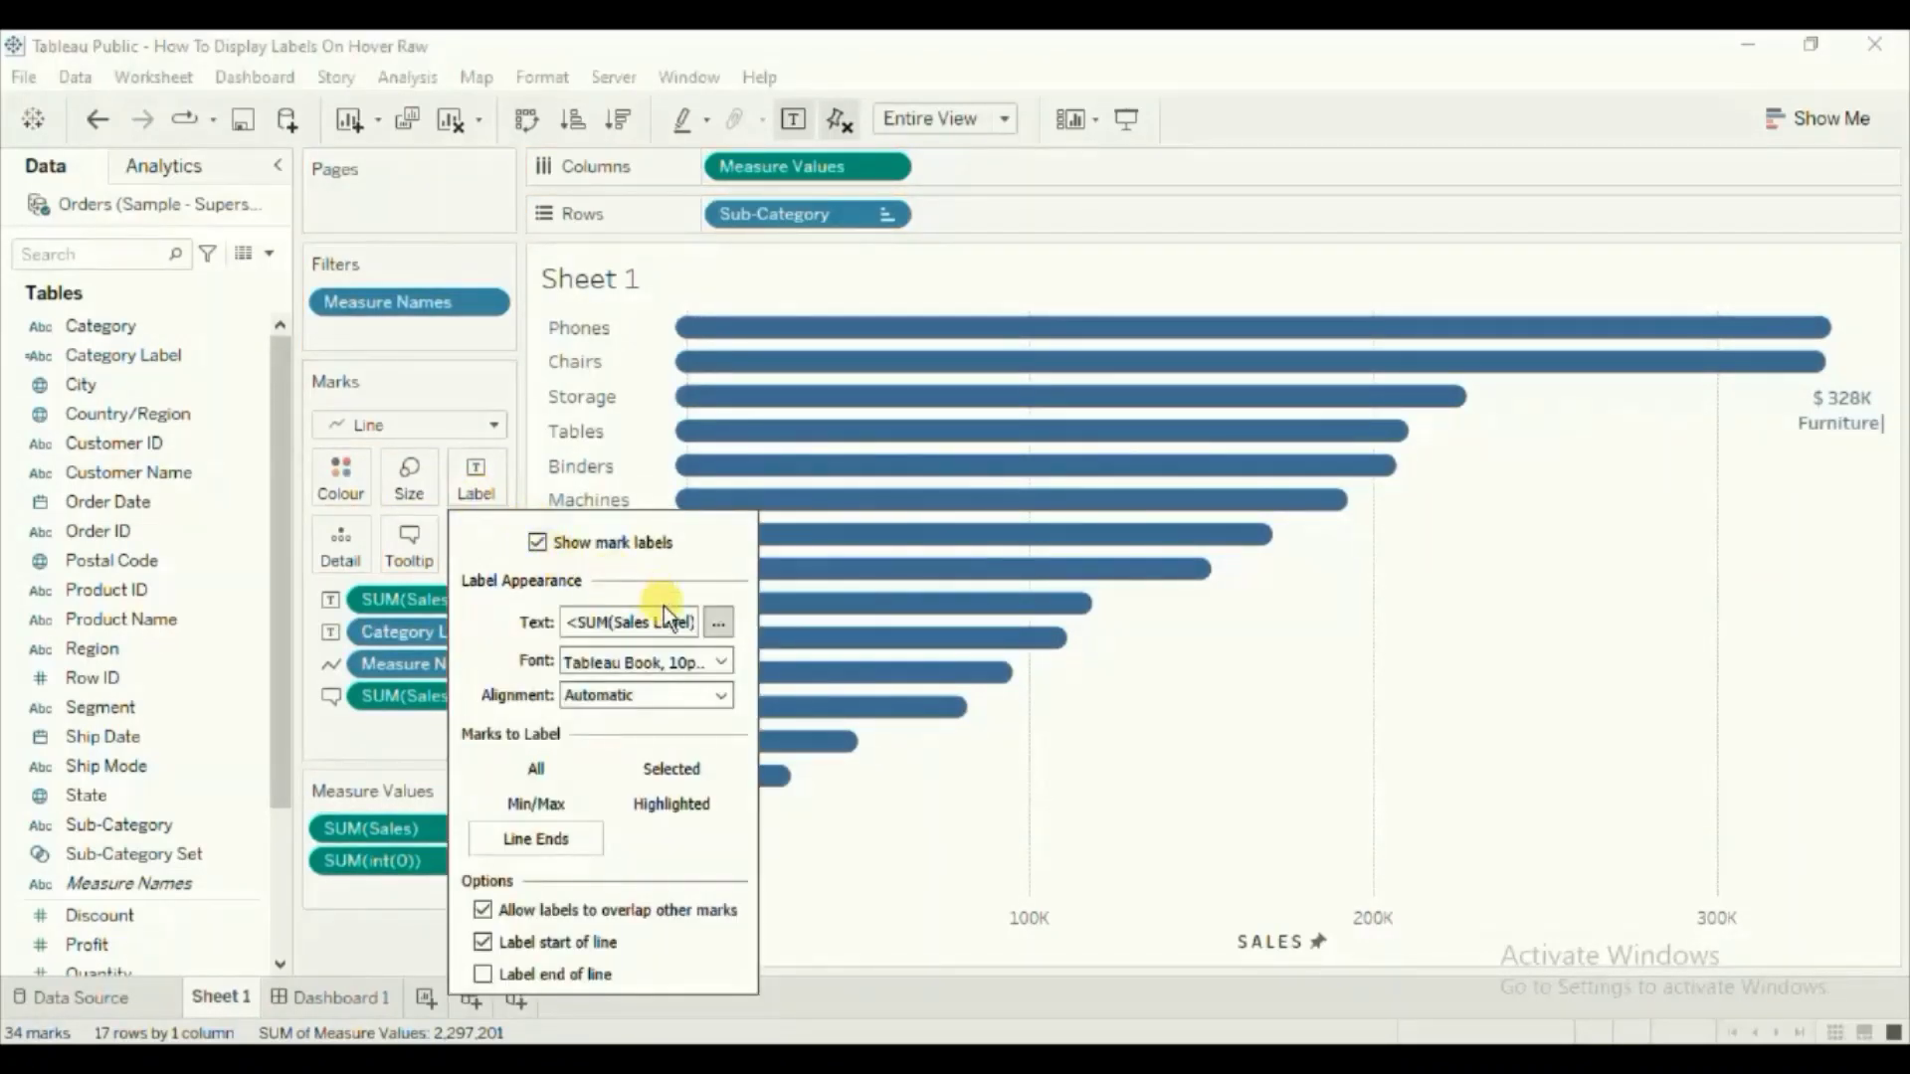
click(721, 628)
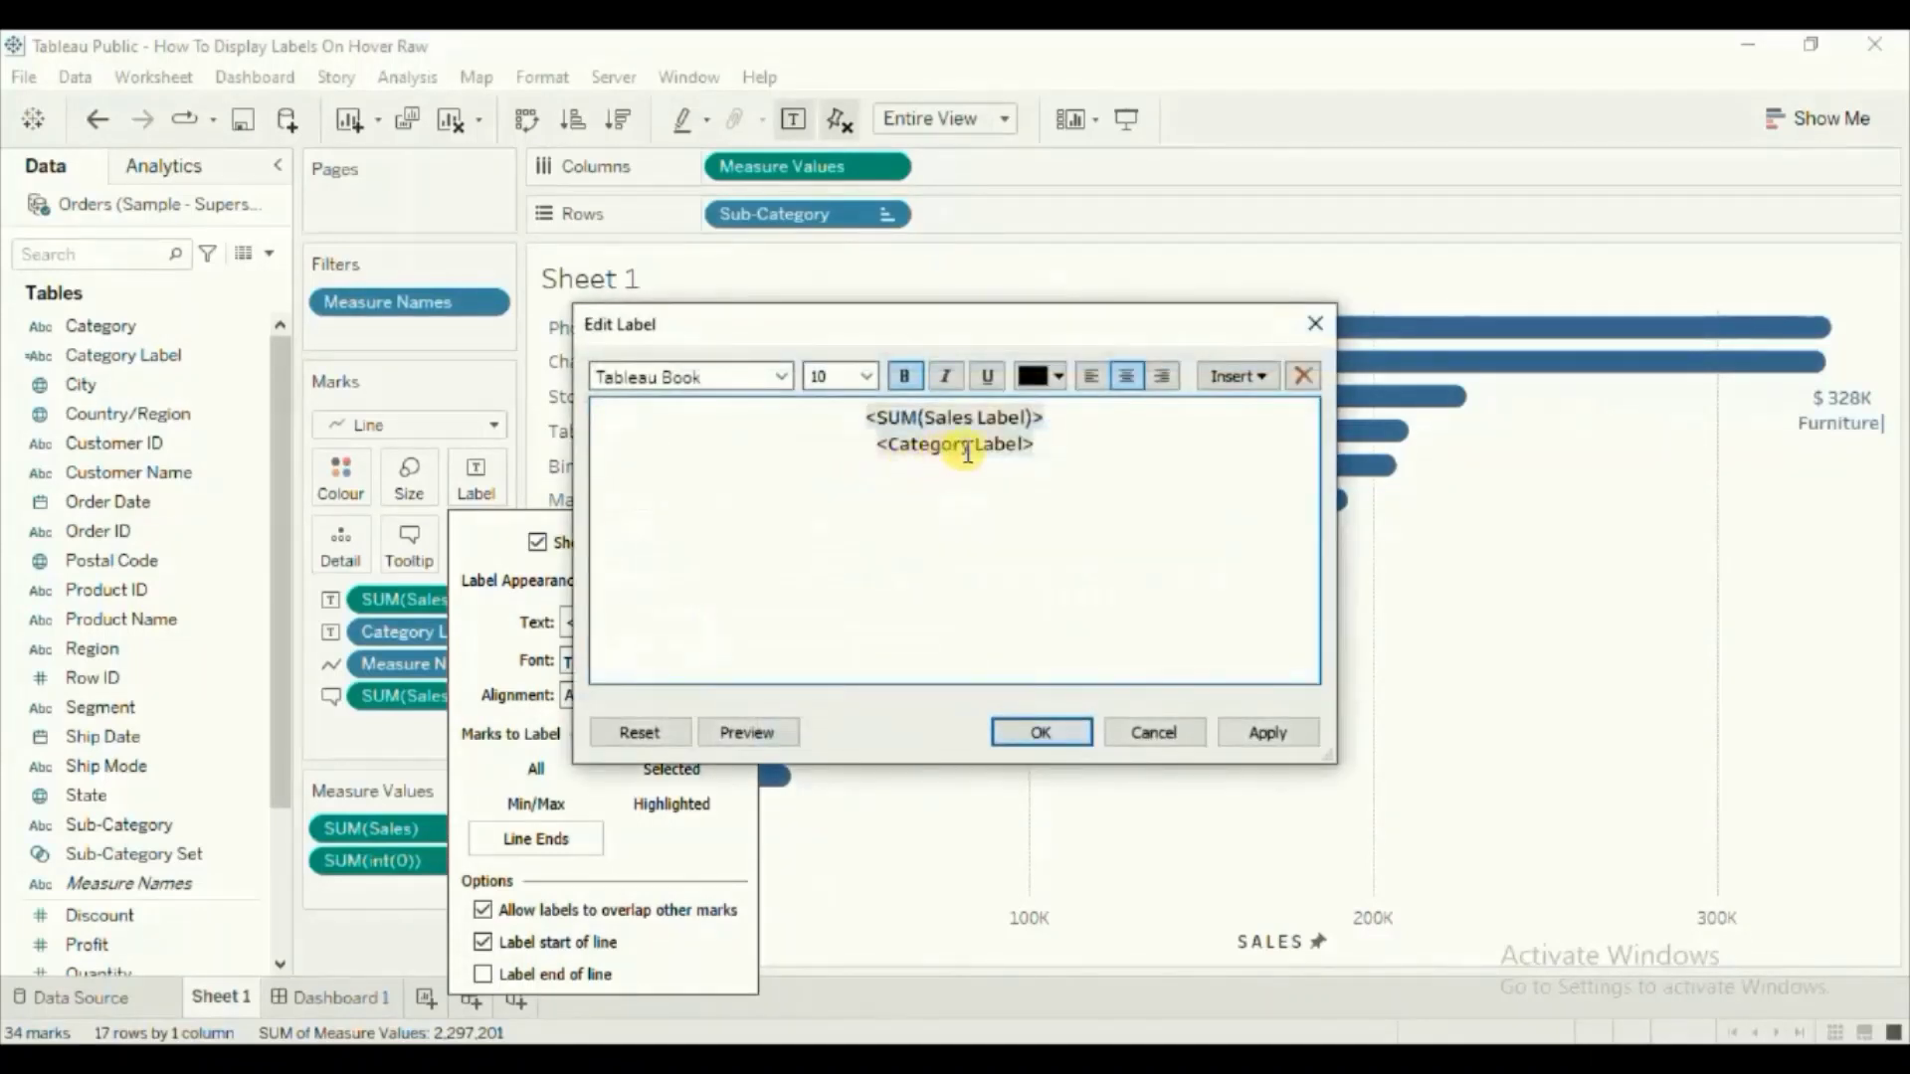
drag(876, 444, 1074, 444)
key(ctrl+c)
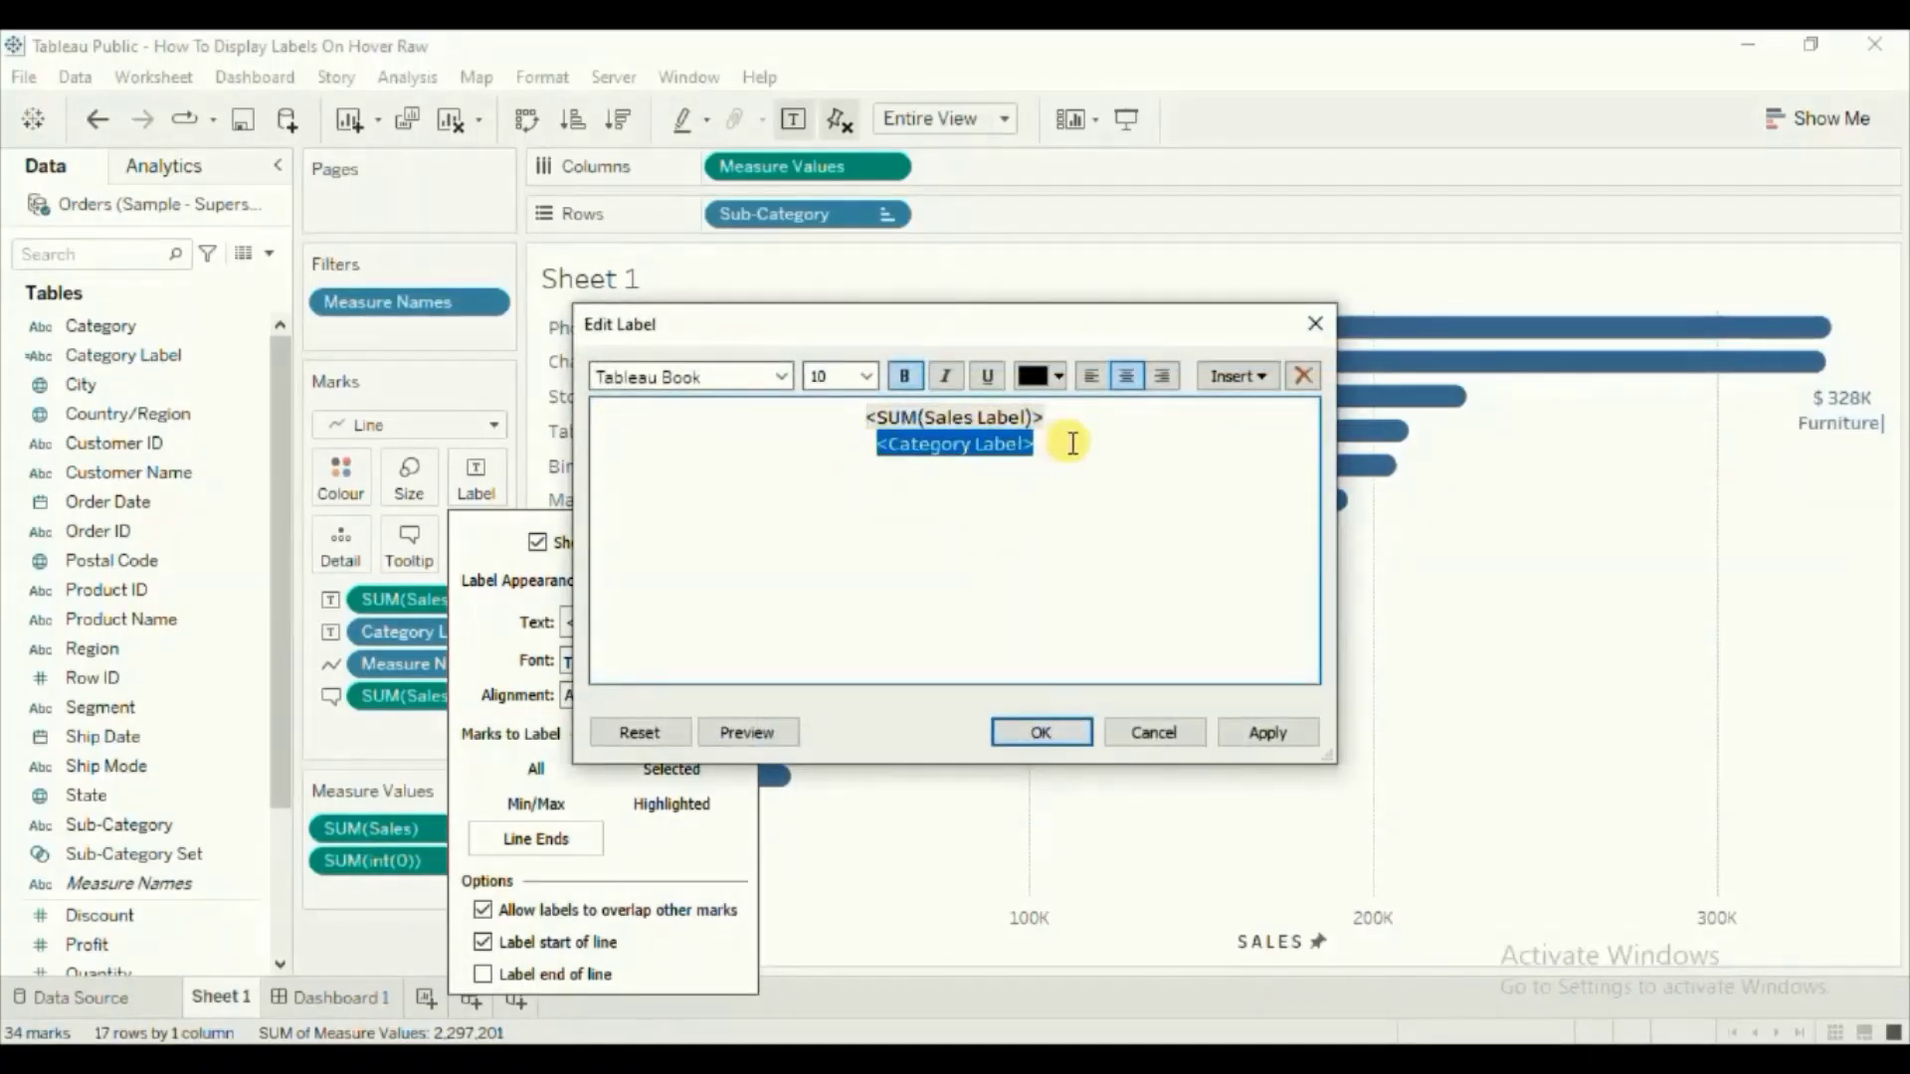
key(BackSpace)
key(BackSpace)
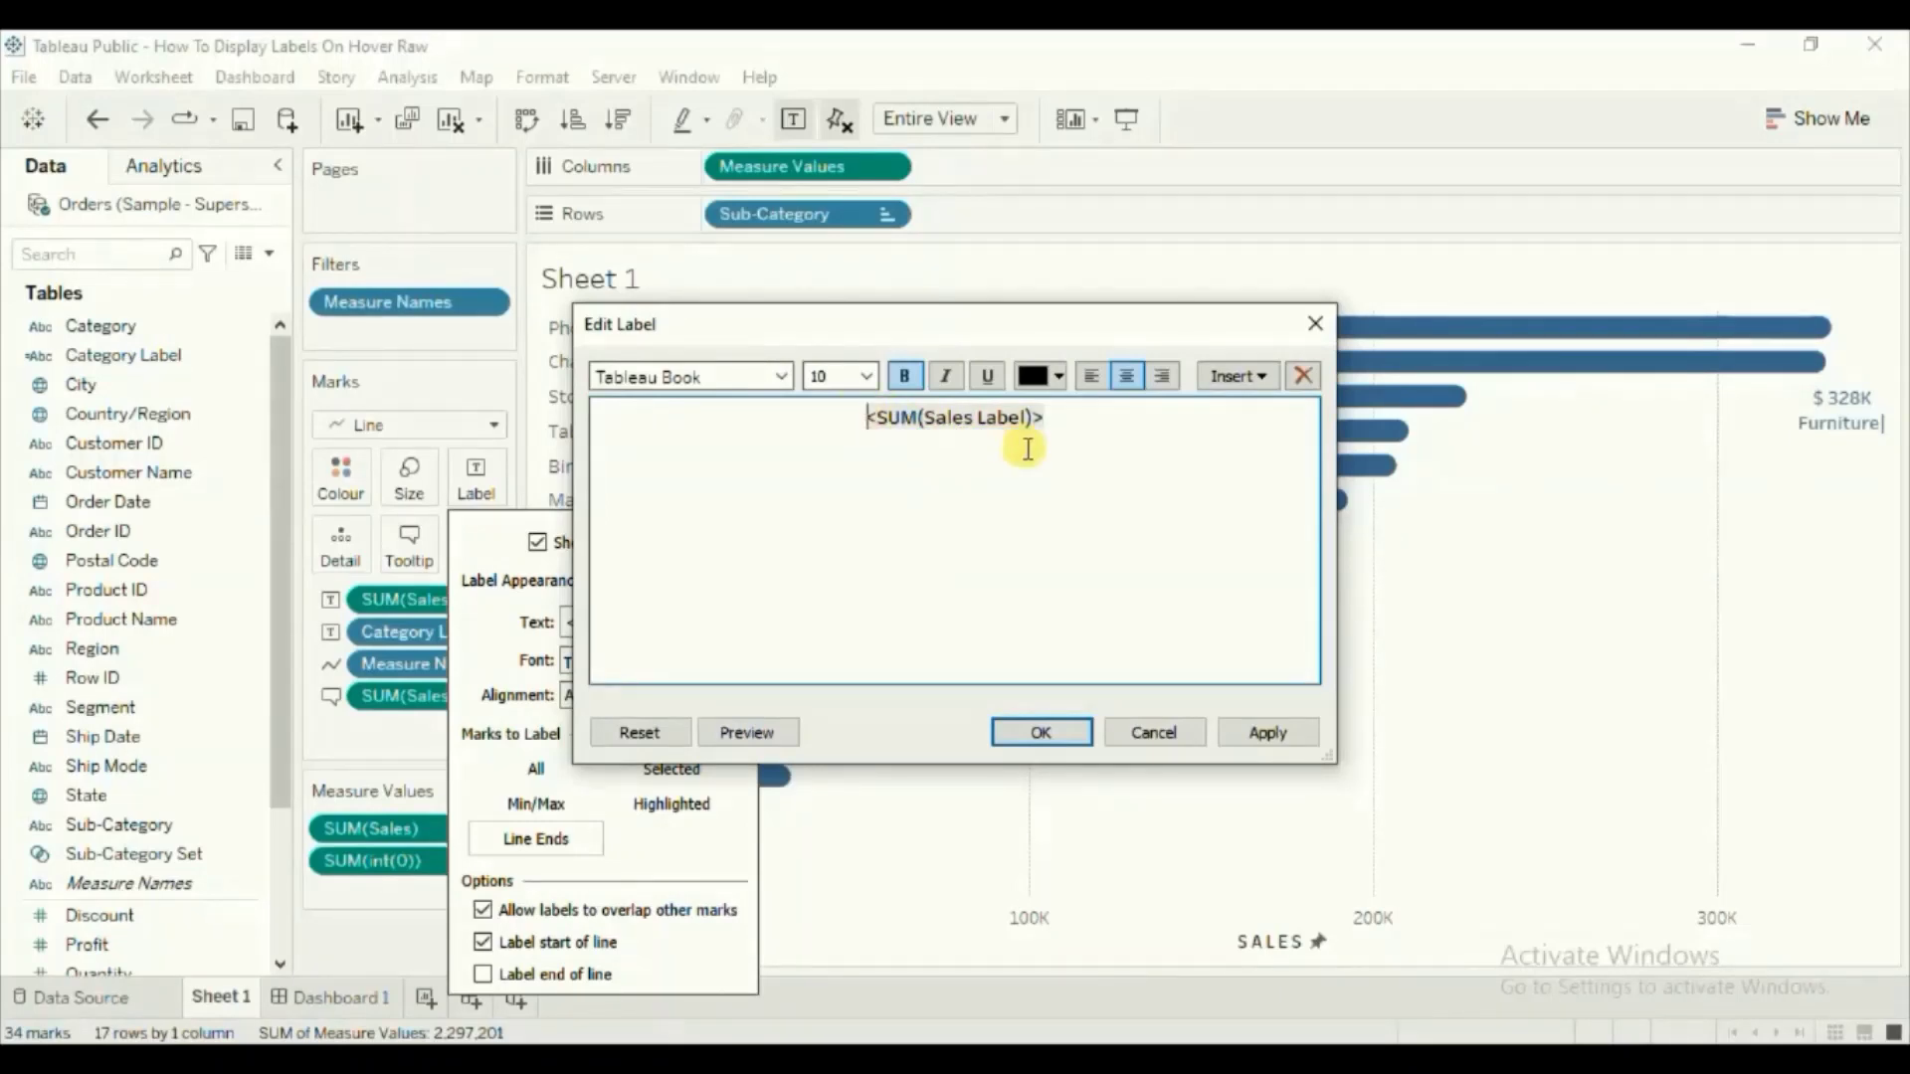
key(ctrl+v)
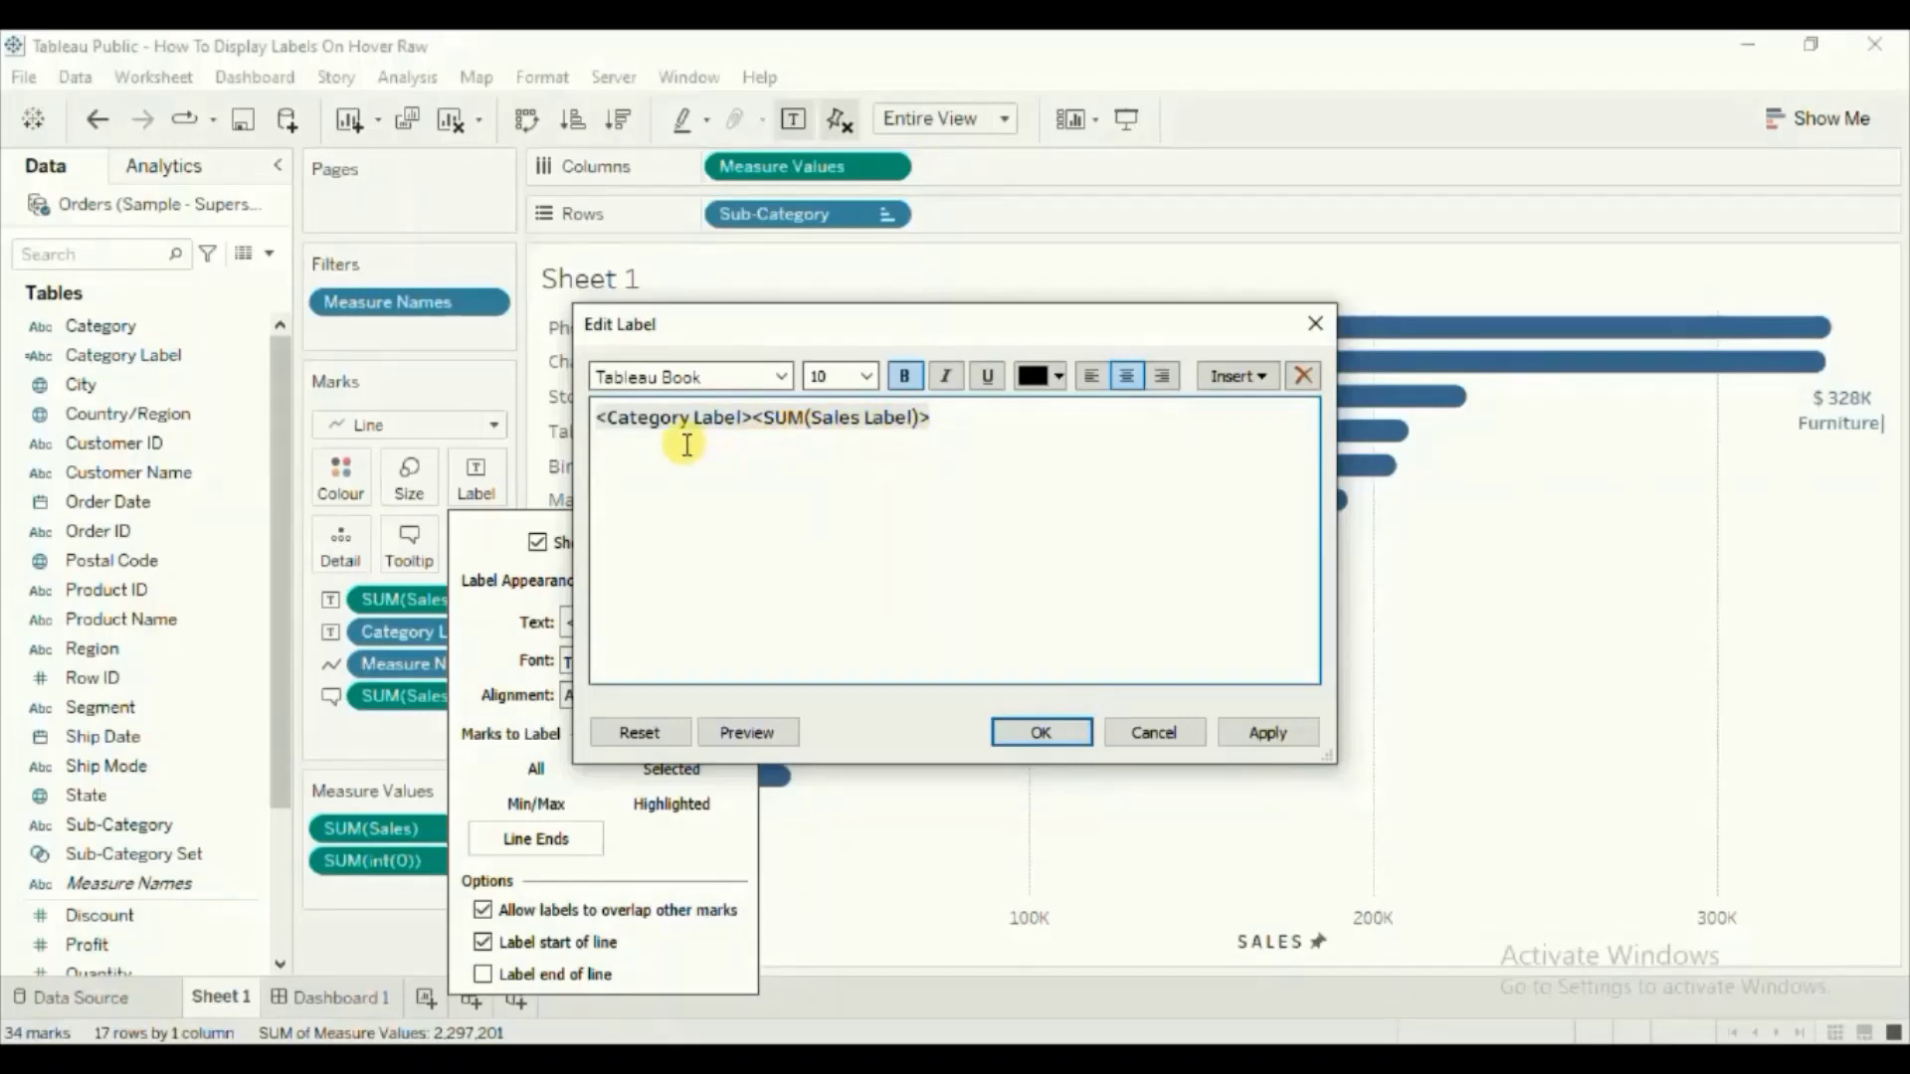
- Set the font size of the whole label text to 9 and apply the label changes
key(ctrl+a)
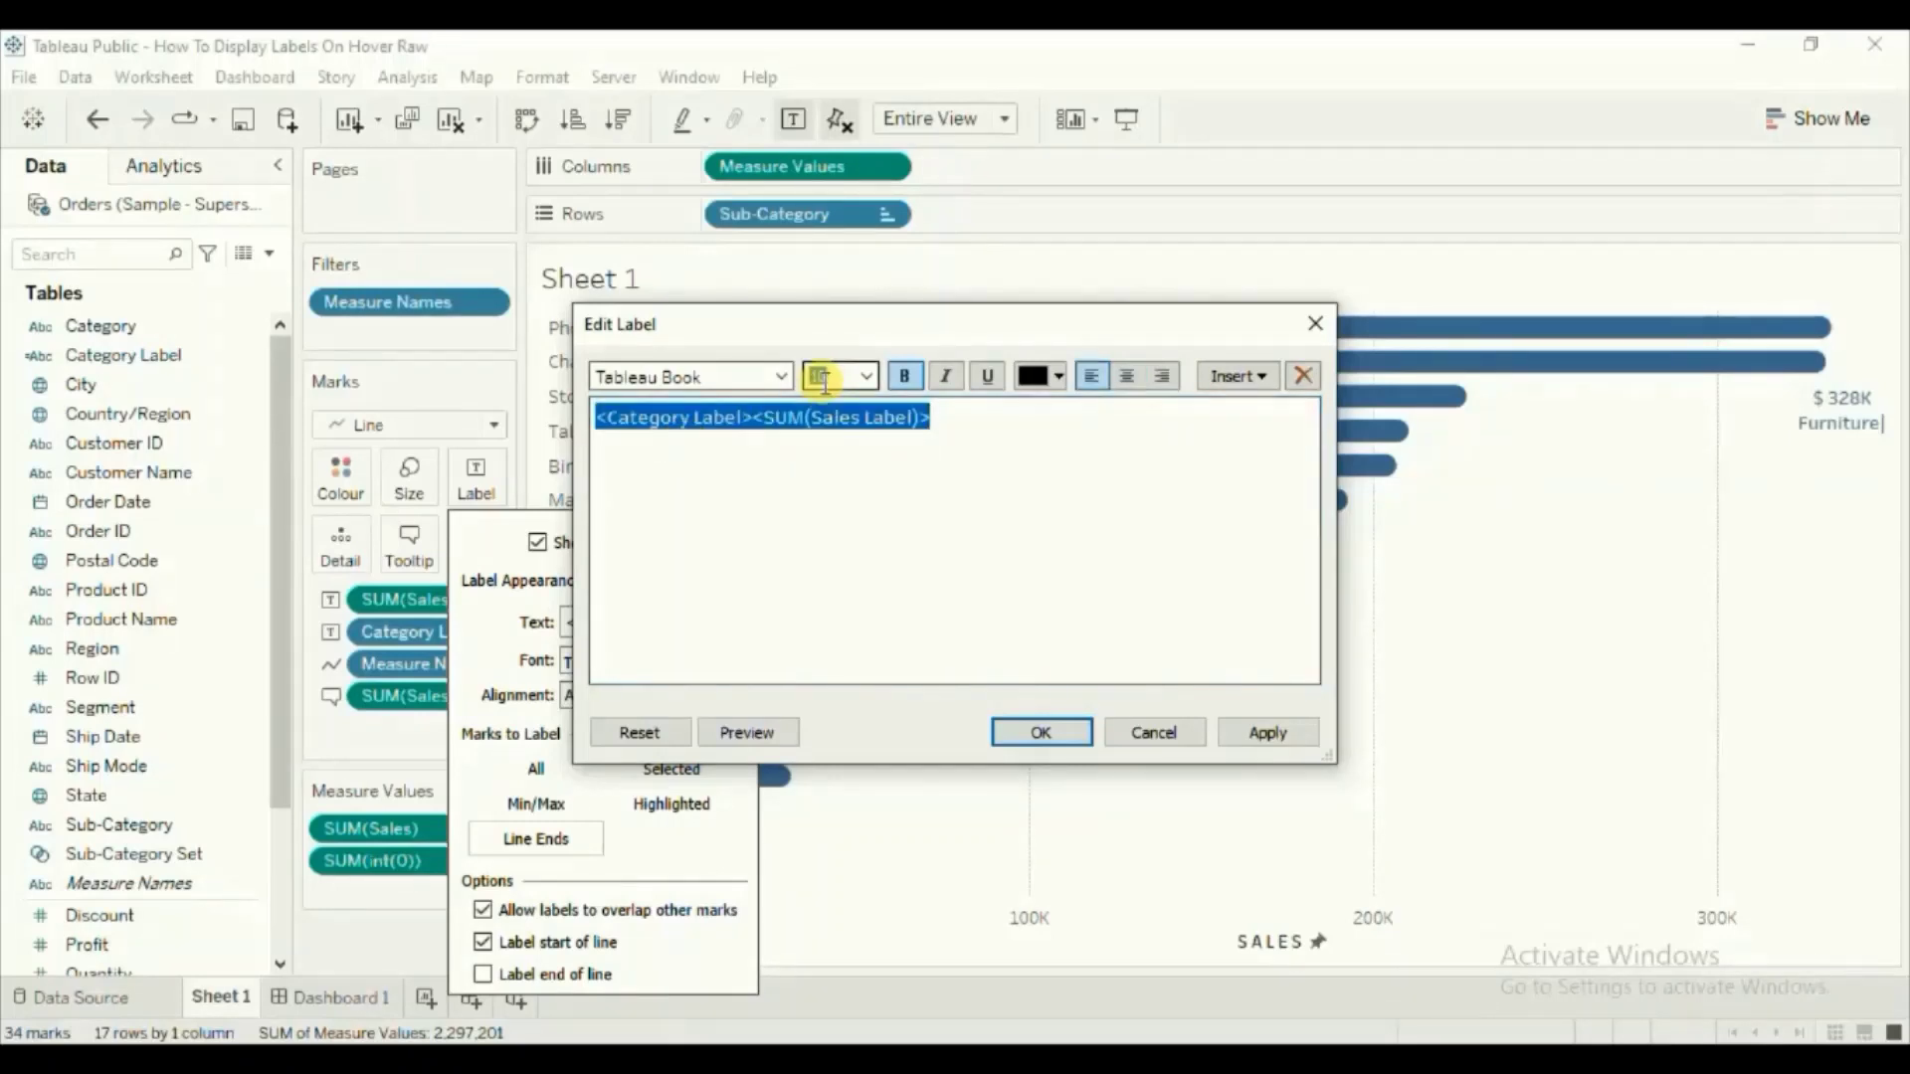
text(9)
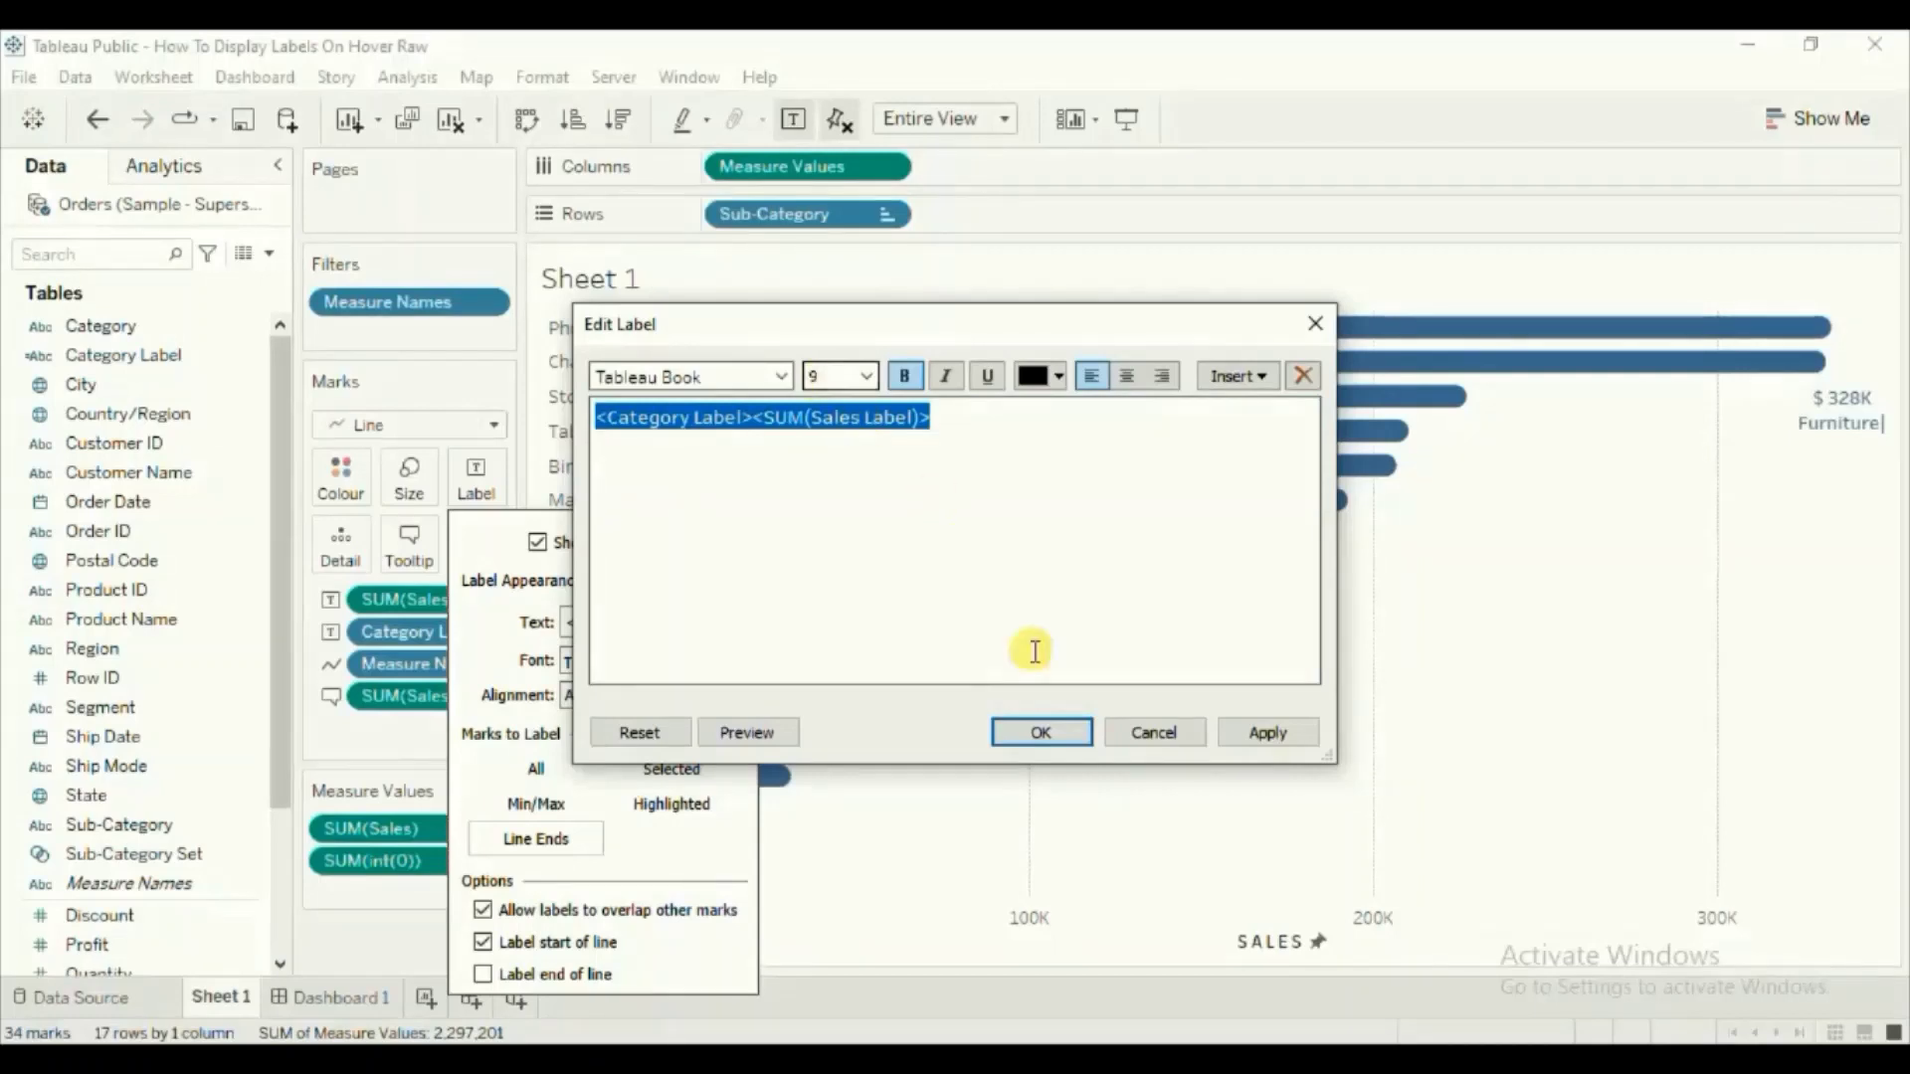
click(1041, 733)
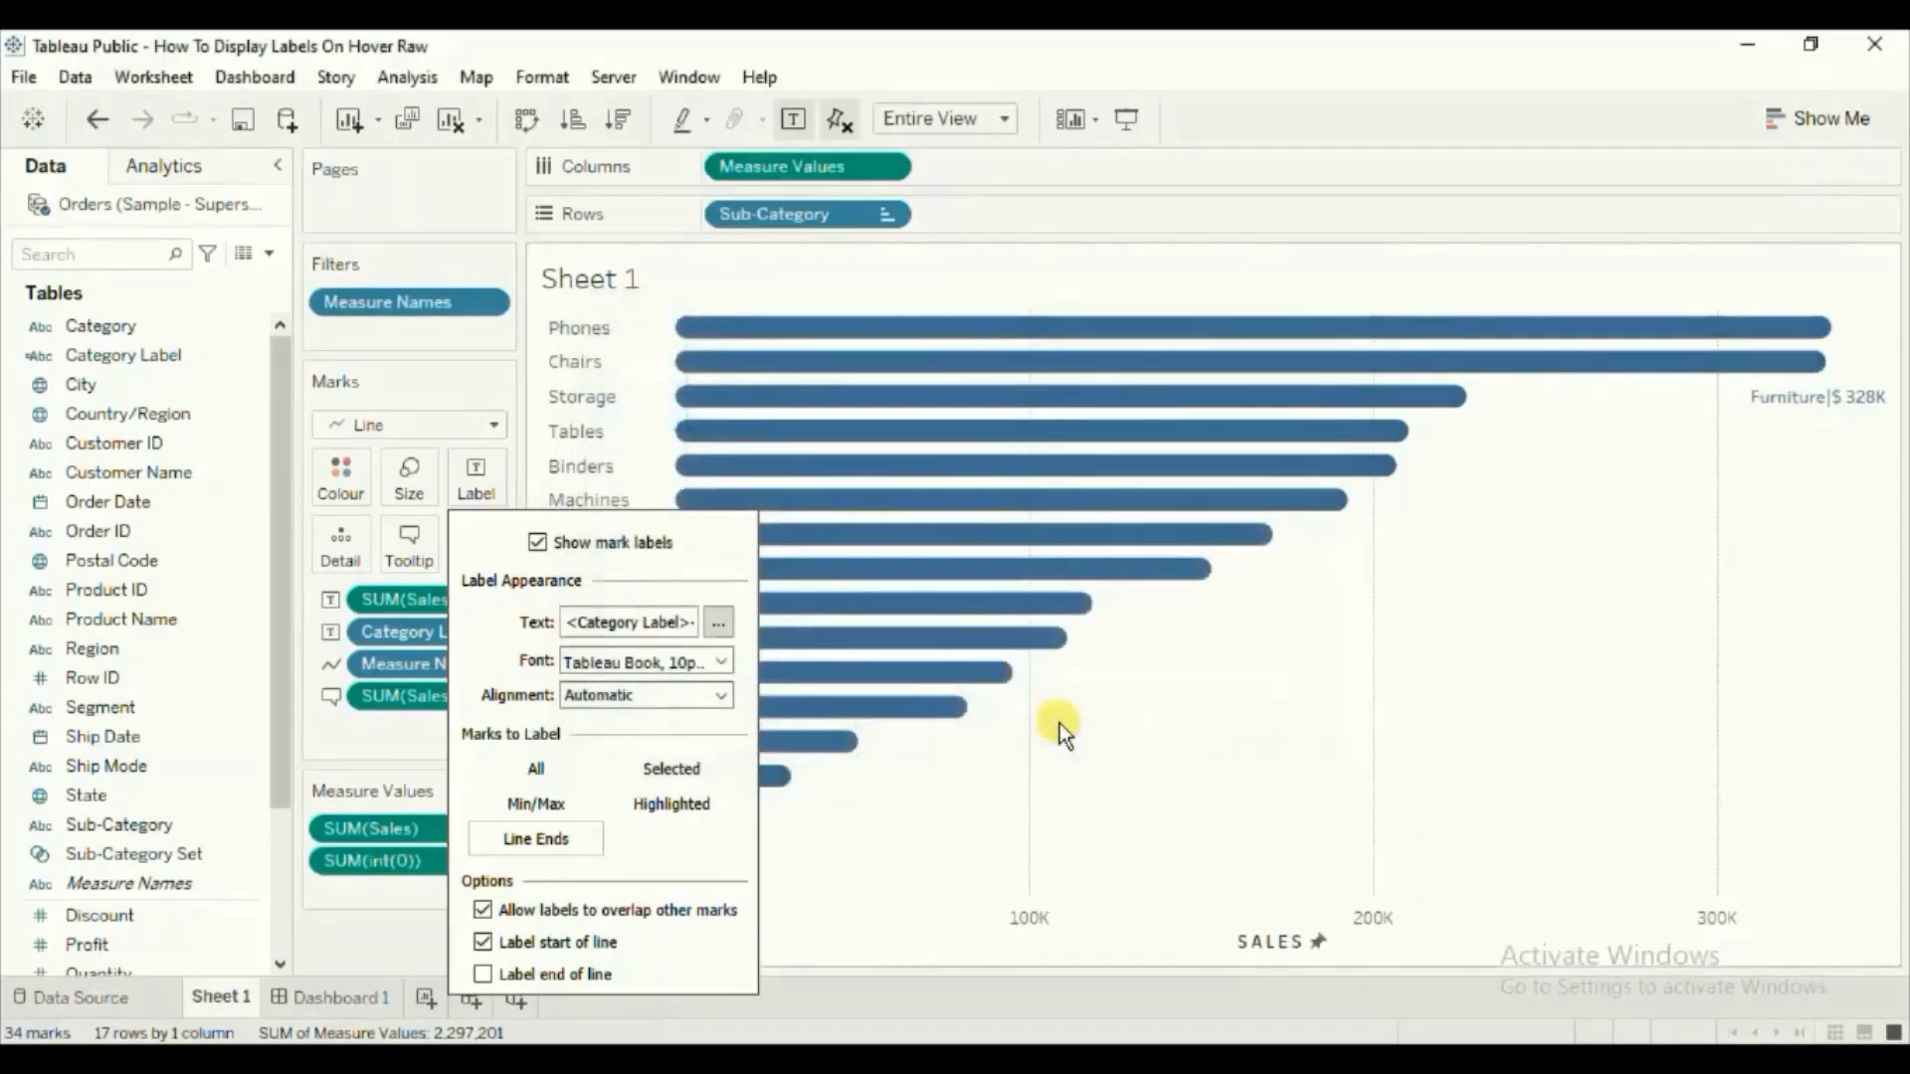
click(1060, 723)
- Go to Dashboard 1 and test the combined category and sales label on the Binders and Tables bars
mouse_move(1002, 610)
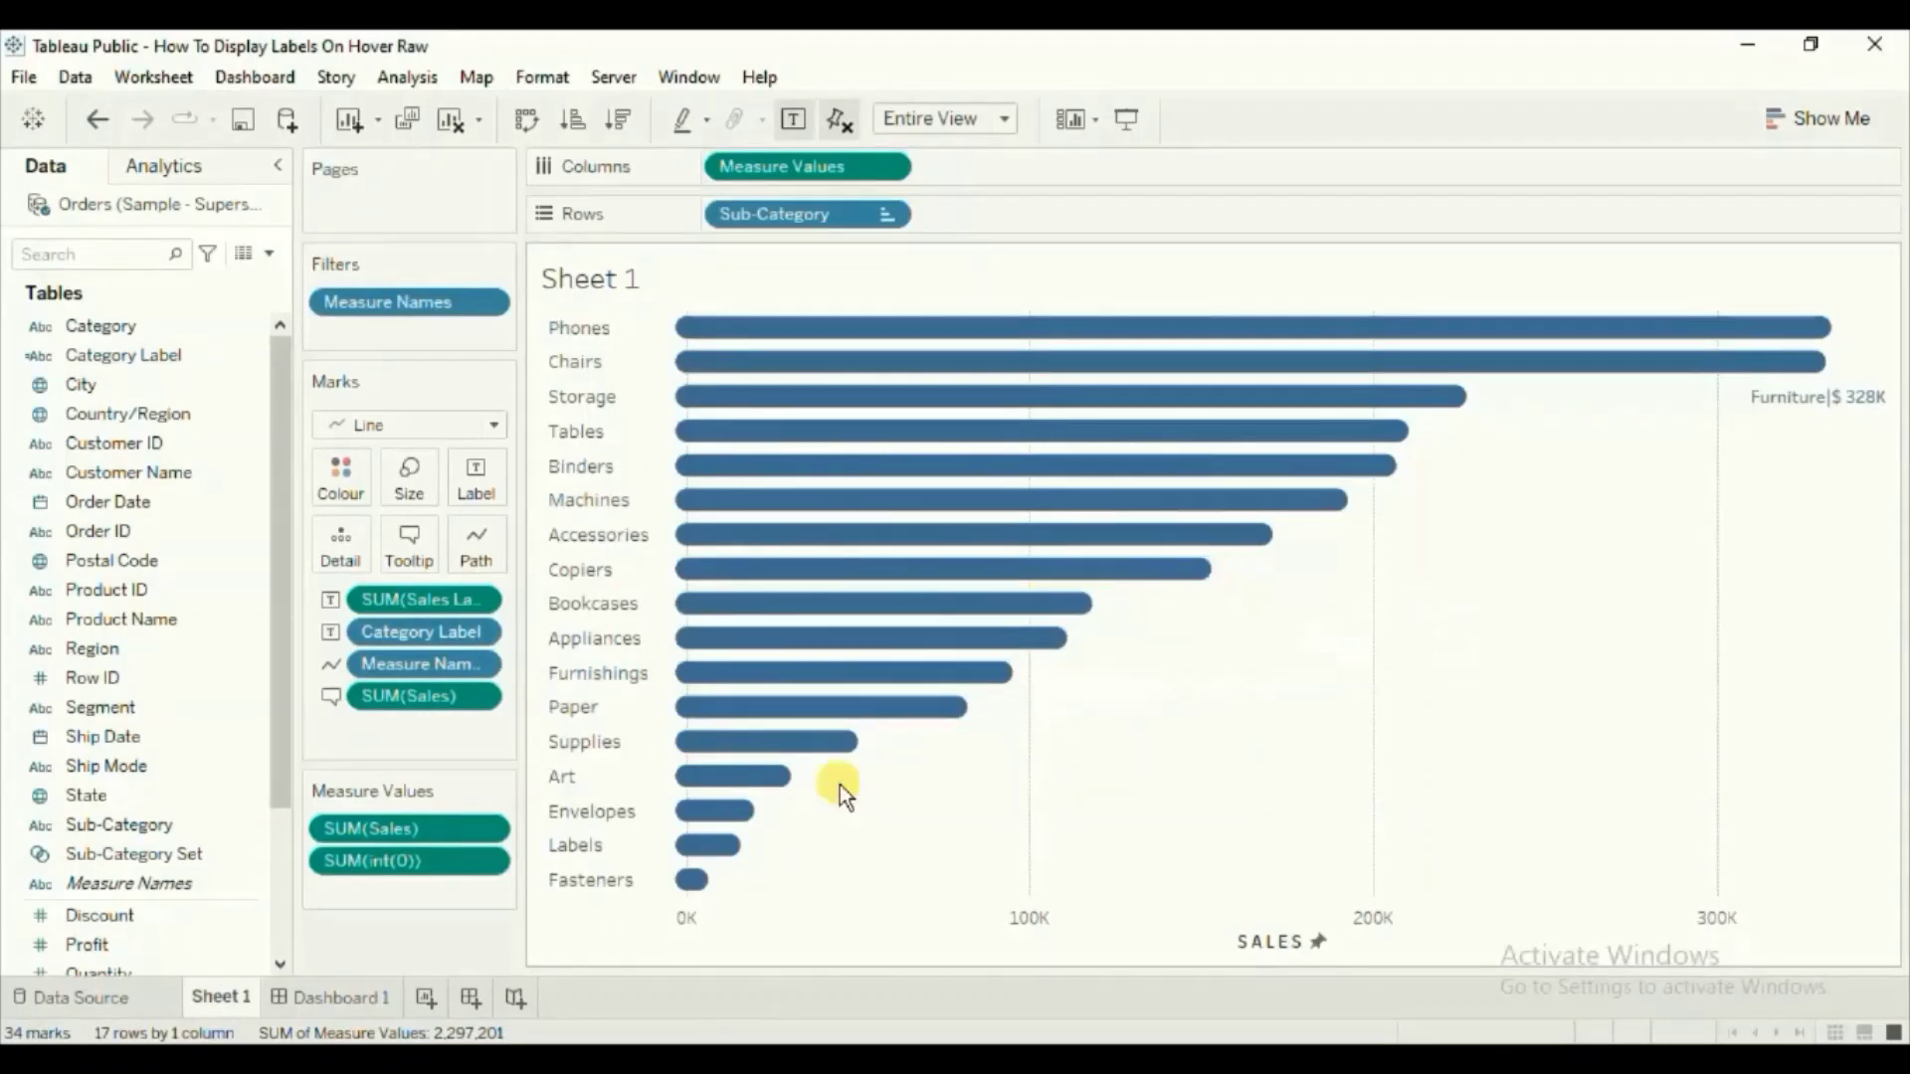
click(335, 999)
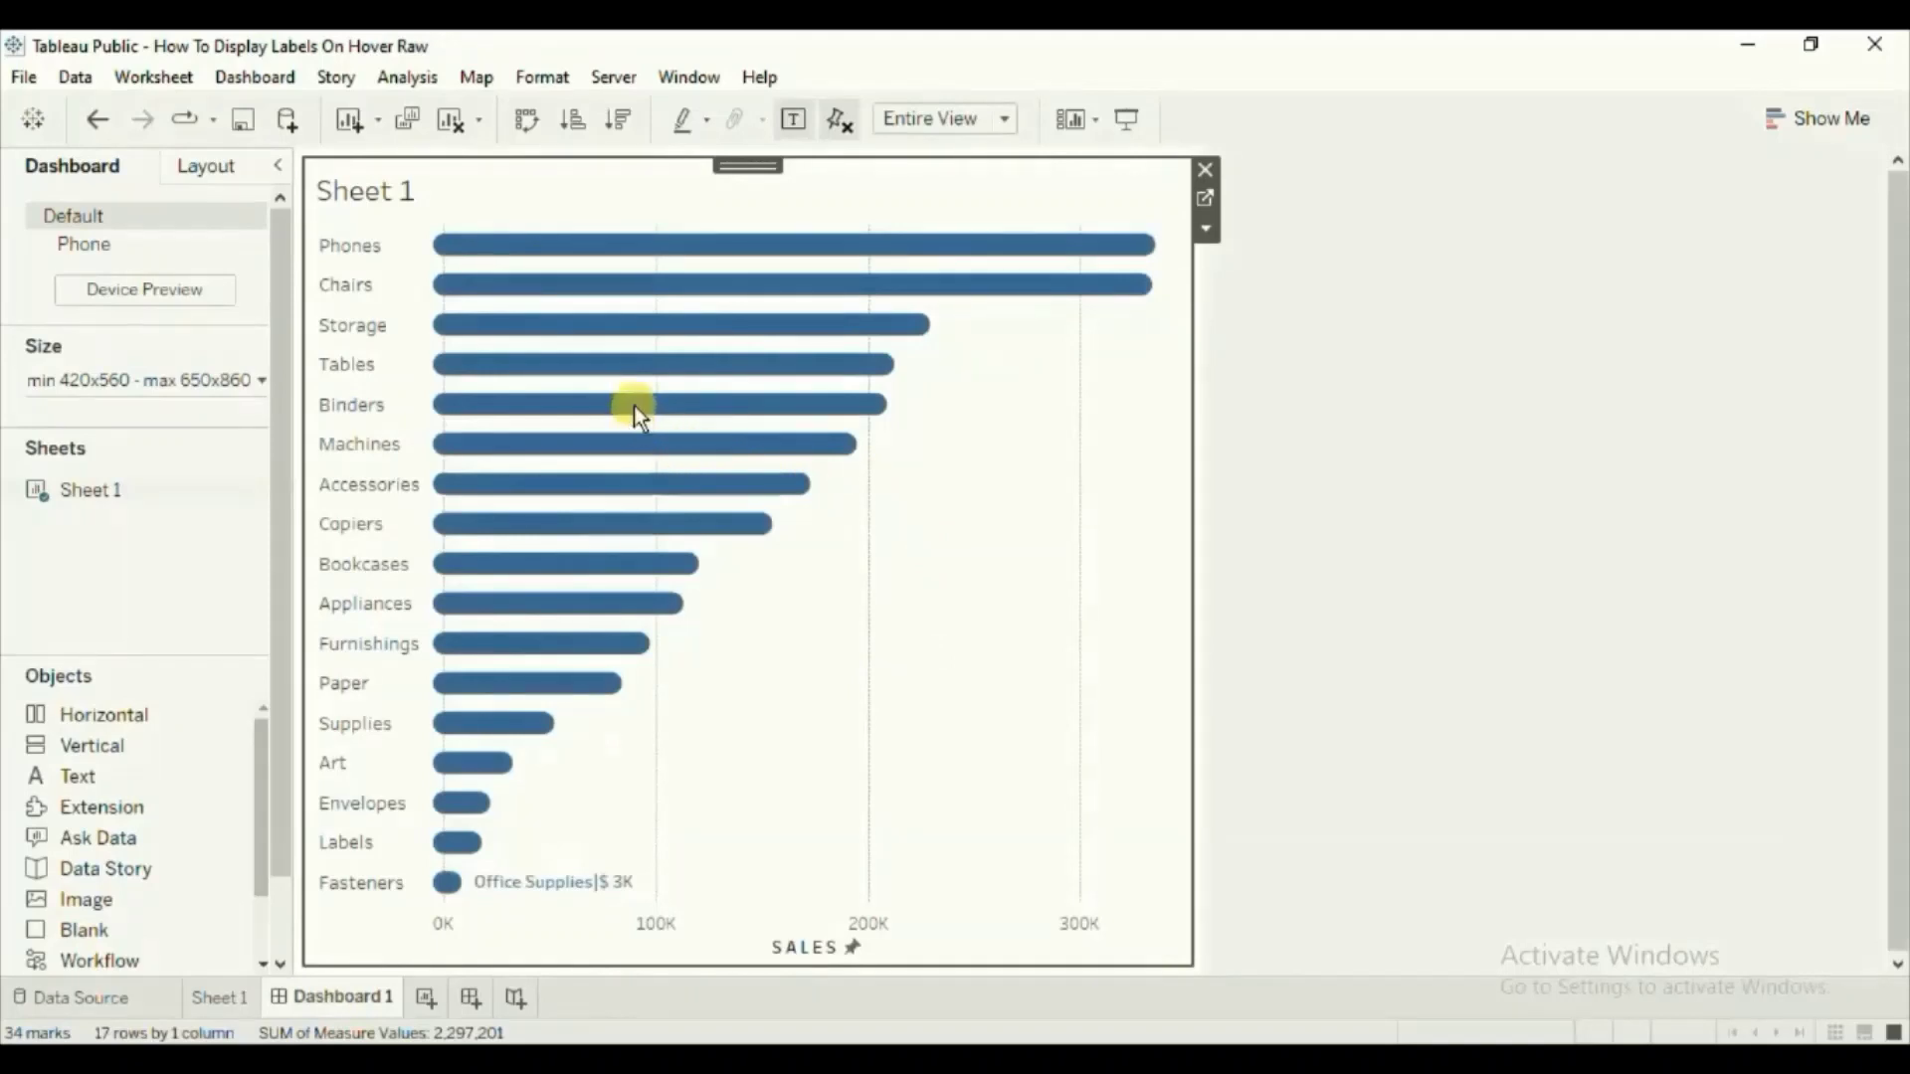
mouse_move(633, 405)
mouse_move(721, 405)
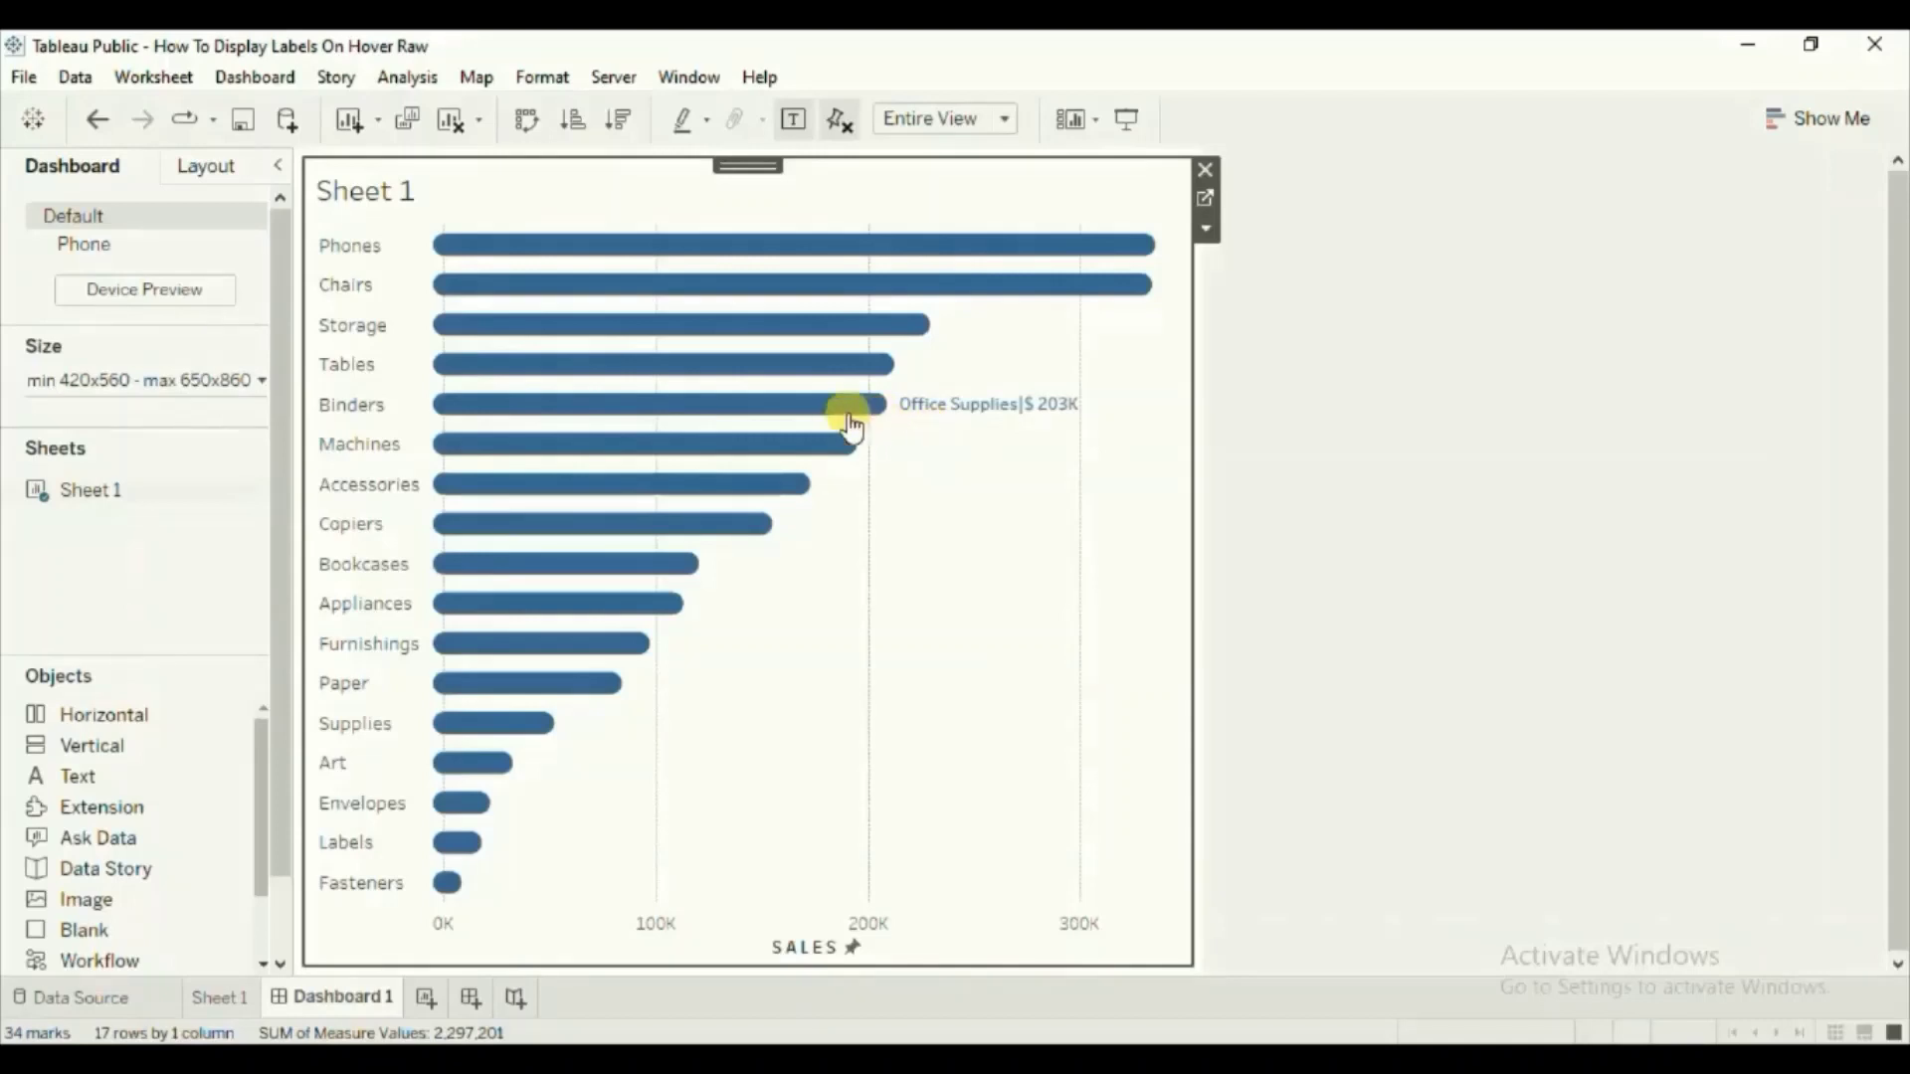
mouse_move(875, 413)
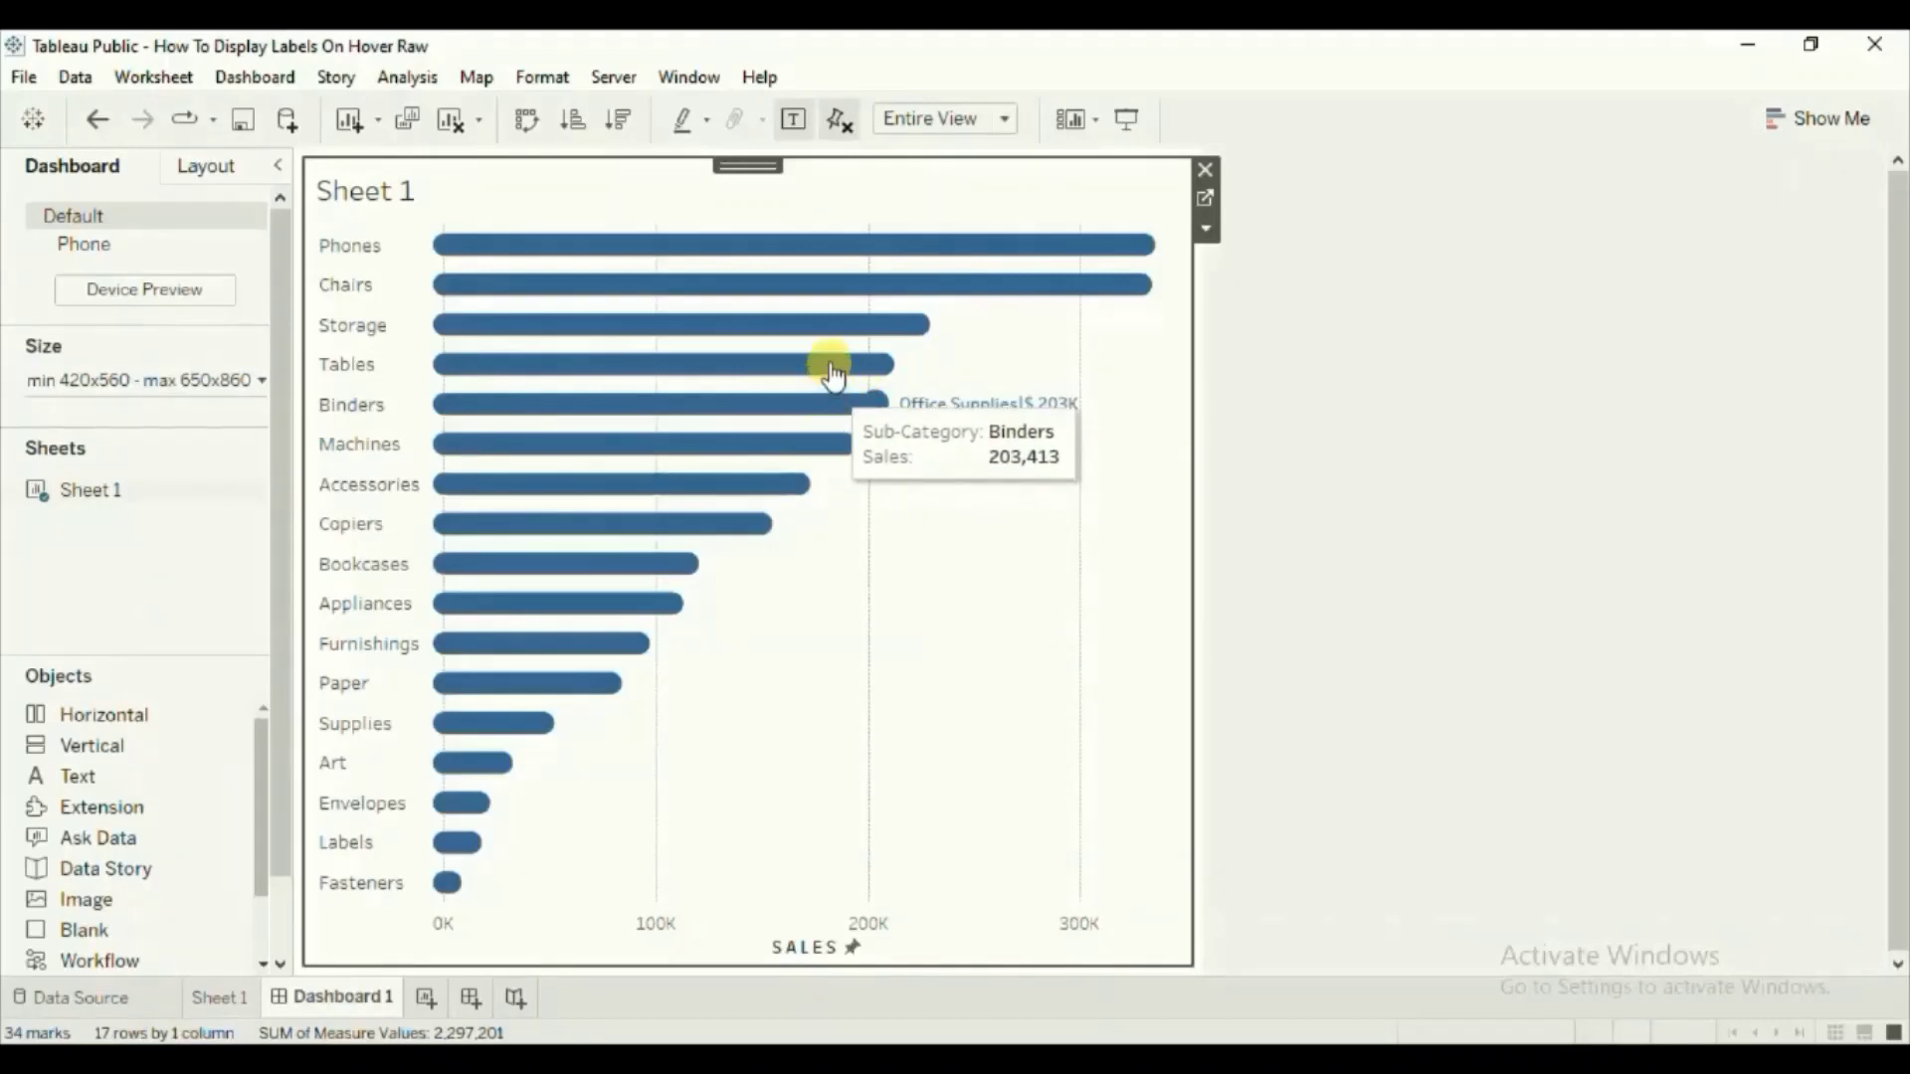
mouse_move(831, 364)
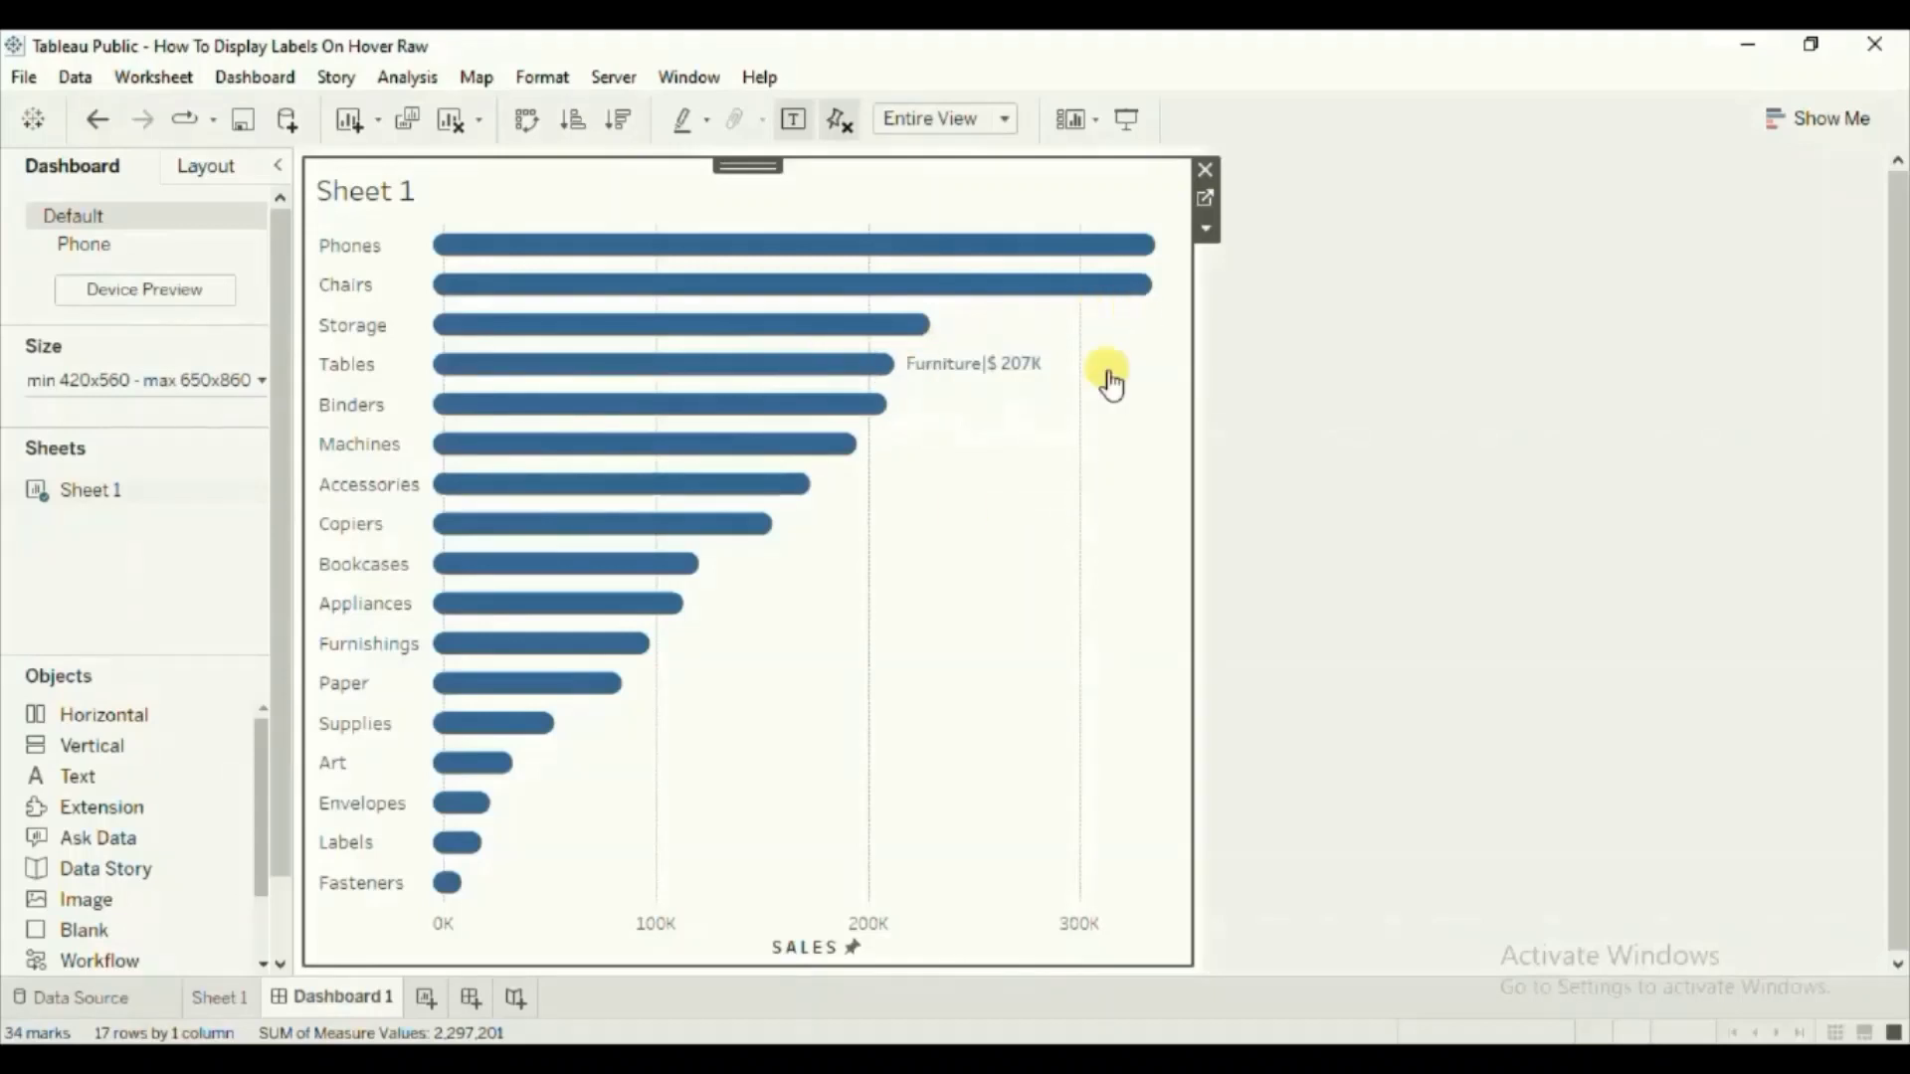
- Duplicate the Category Label field on Sheet 1 and rename the copy Color in its calculation editor
click(222, 999)
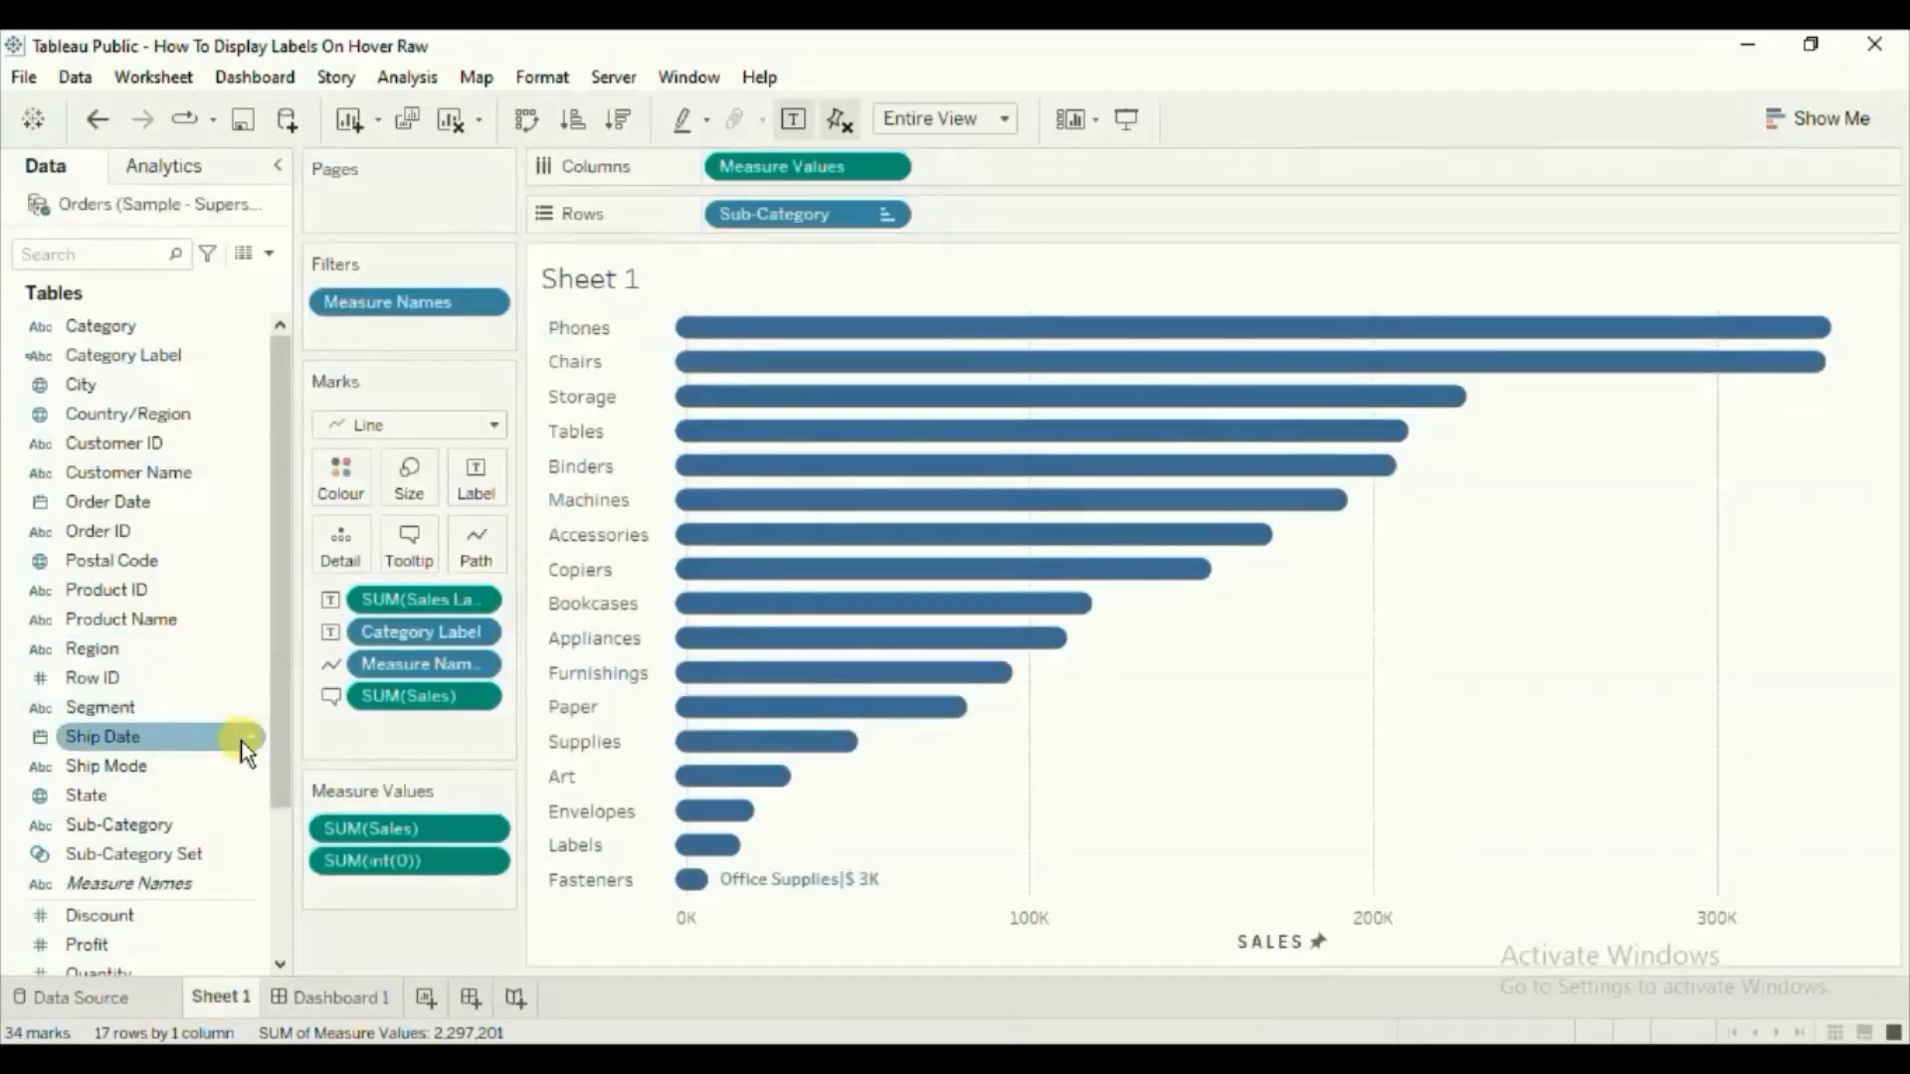
right_click(243, 352)
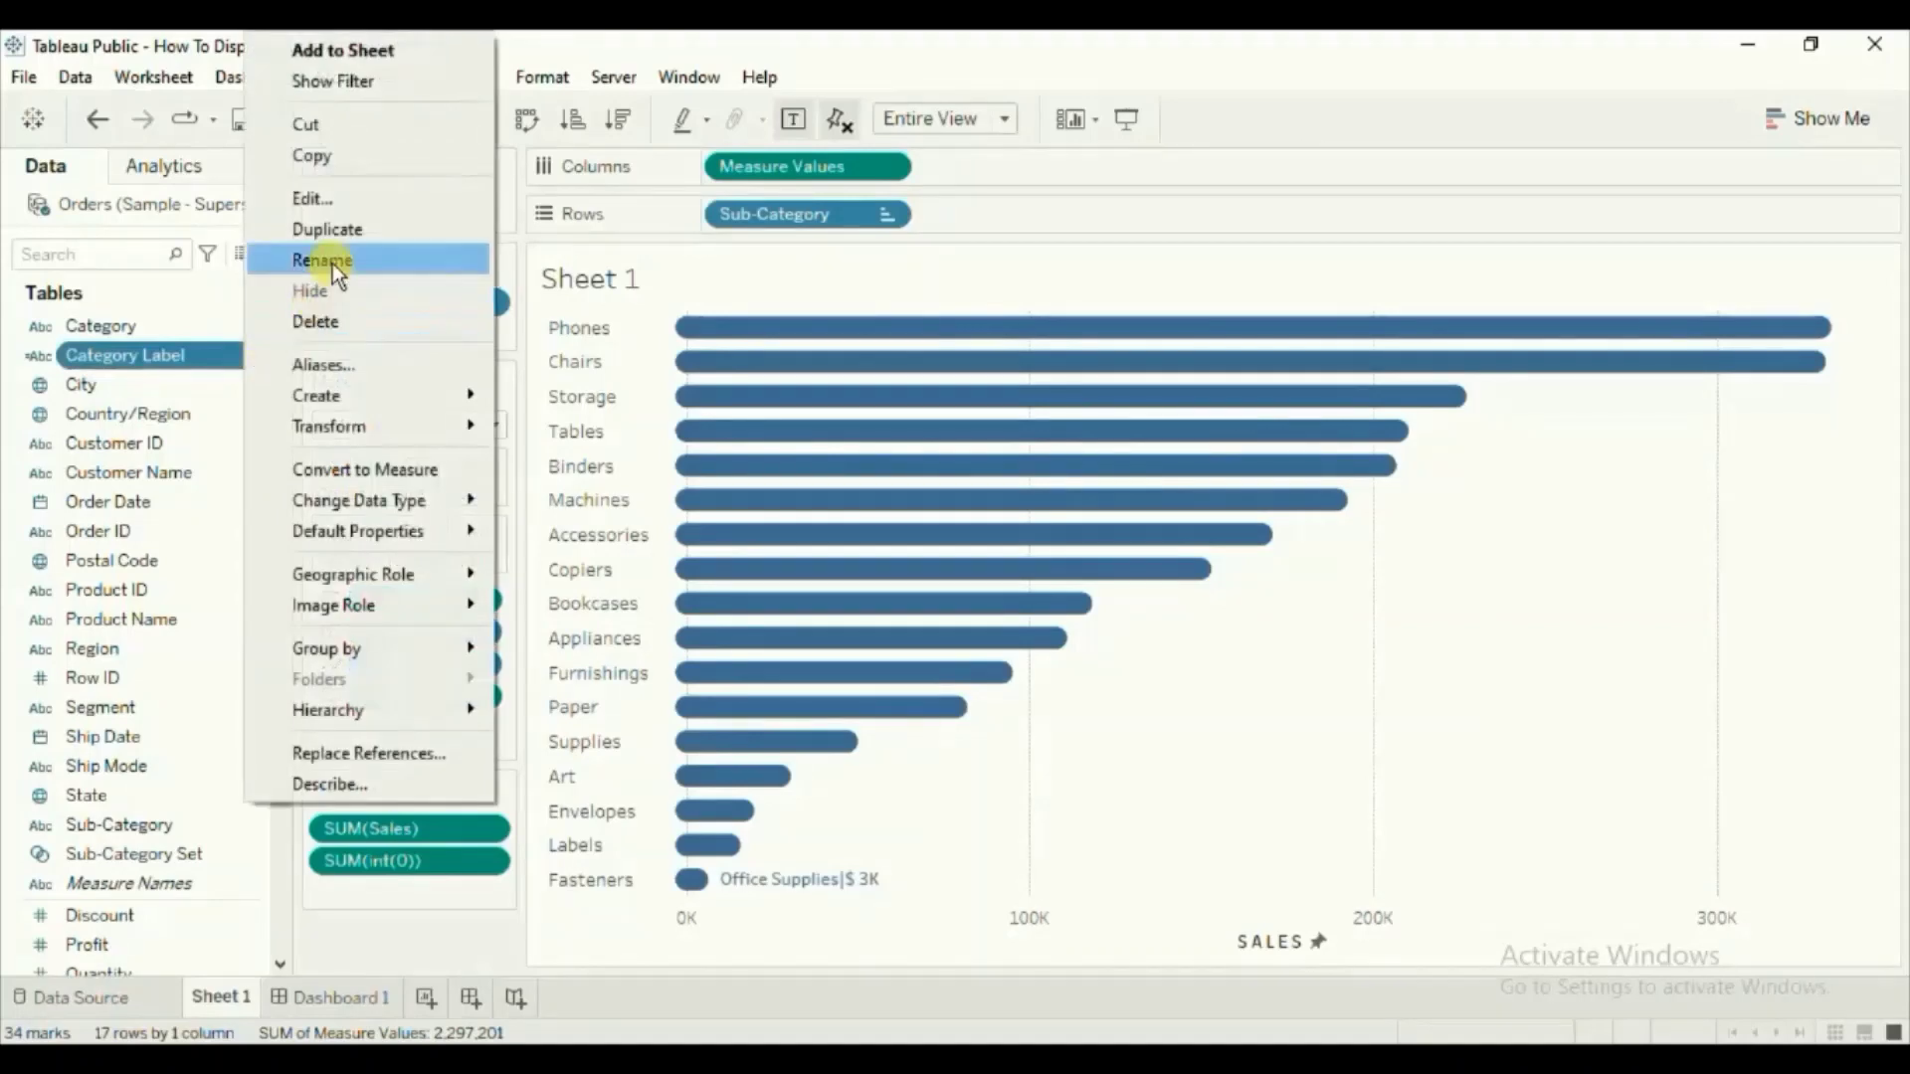
click(333, 237)
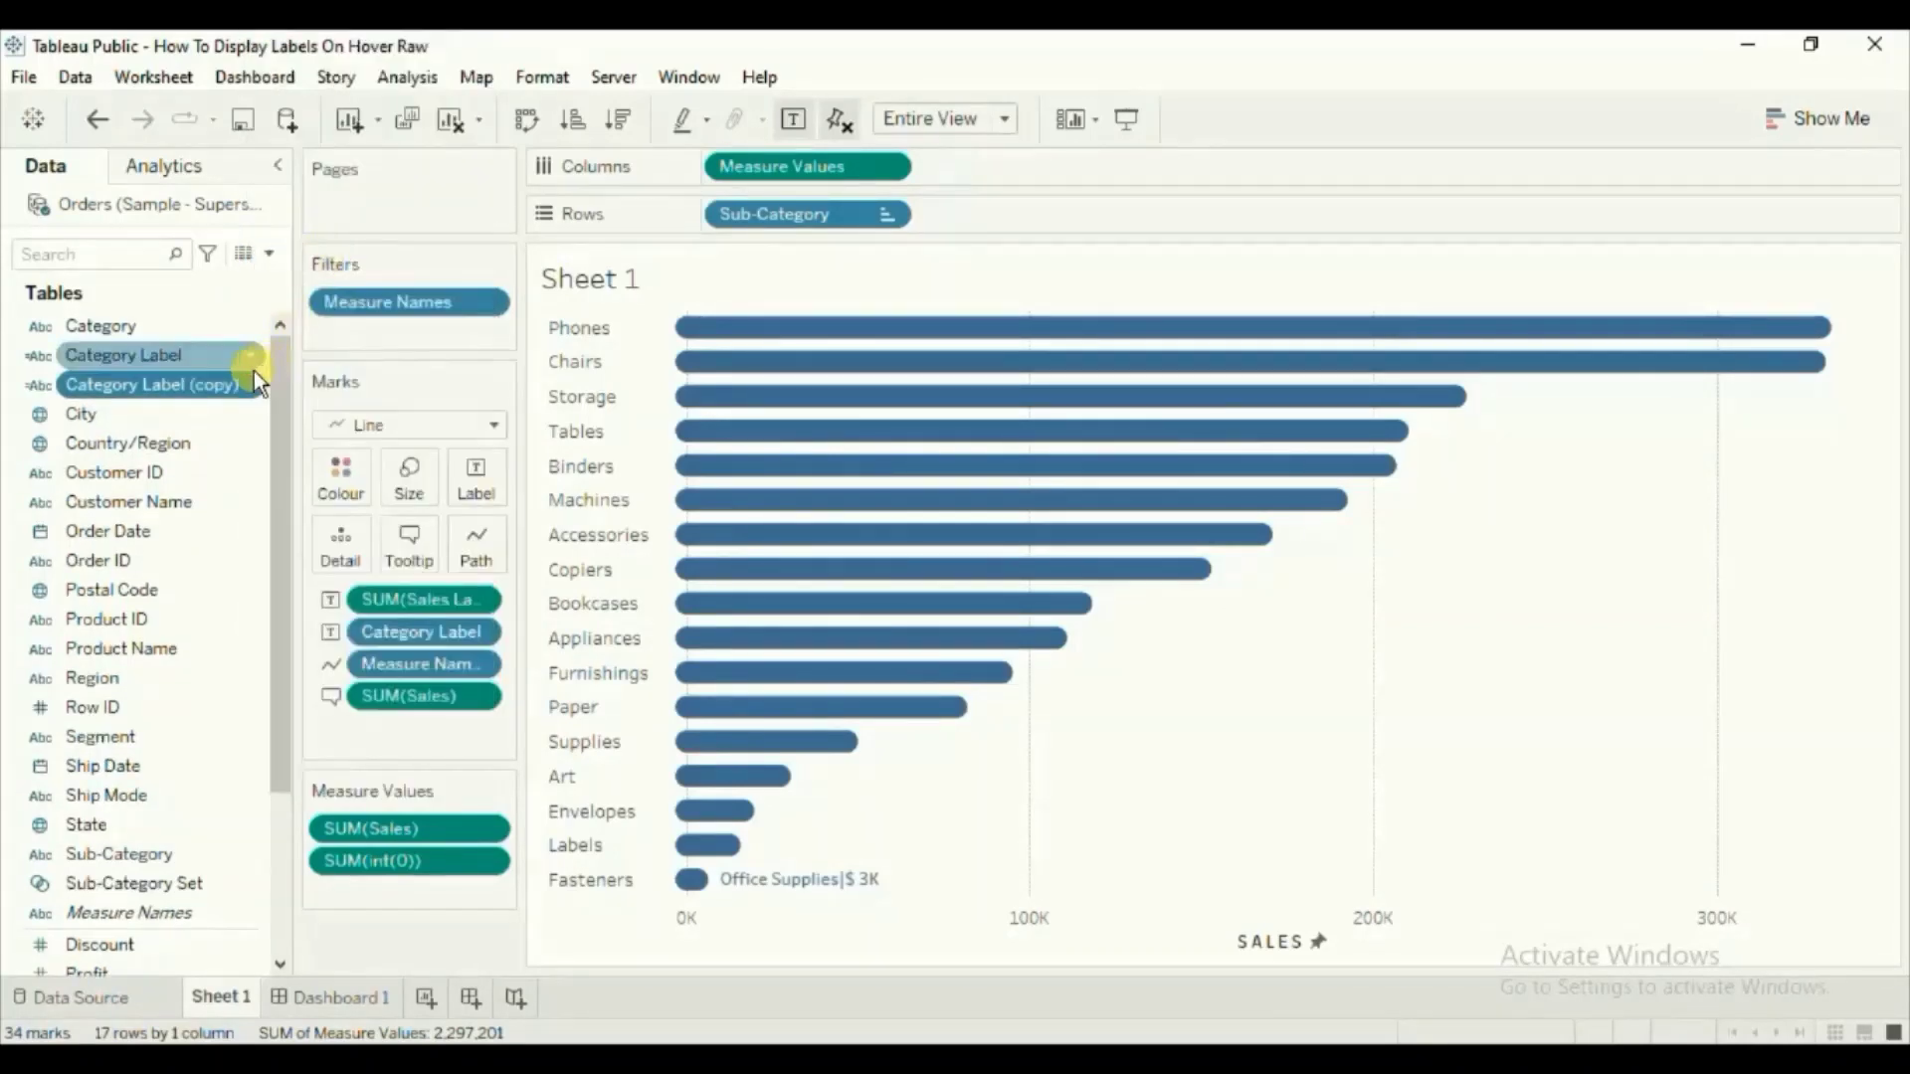
right_click(252, 383)
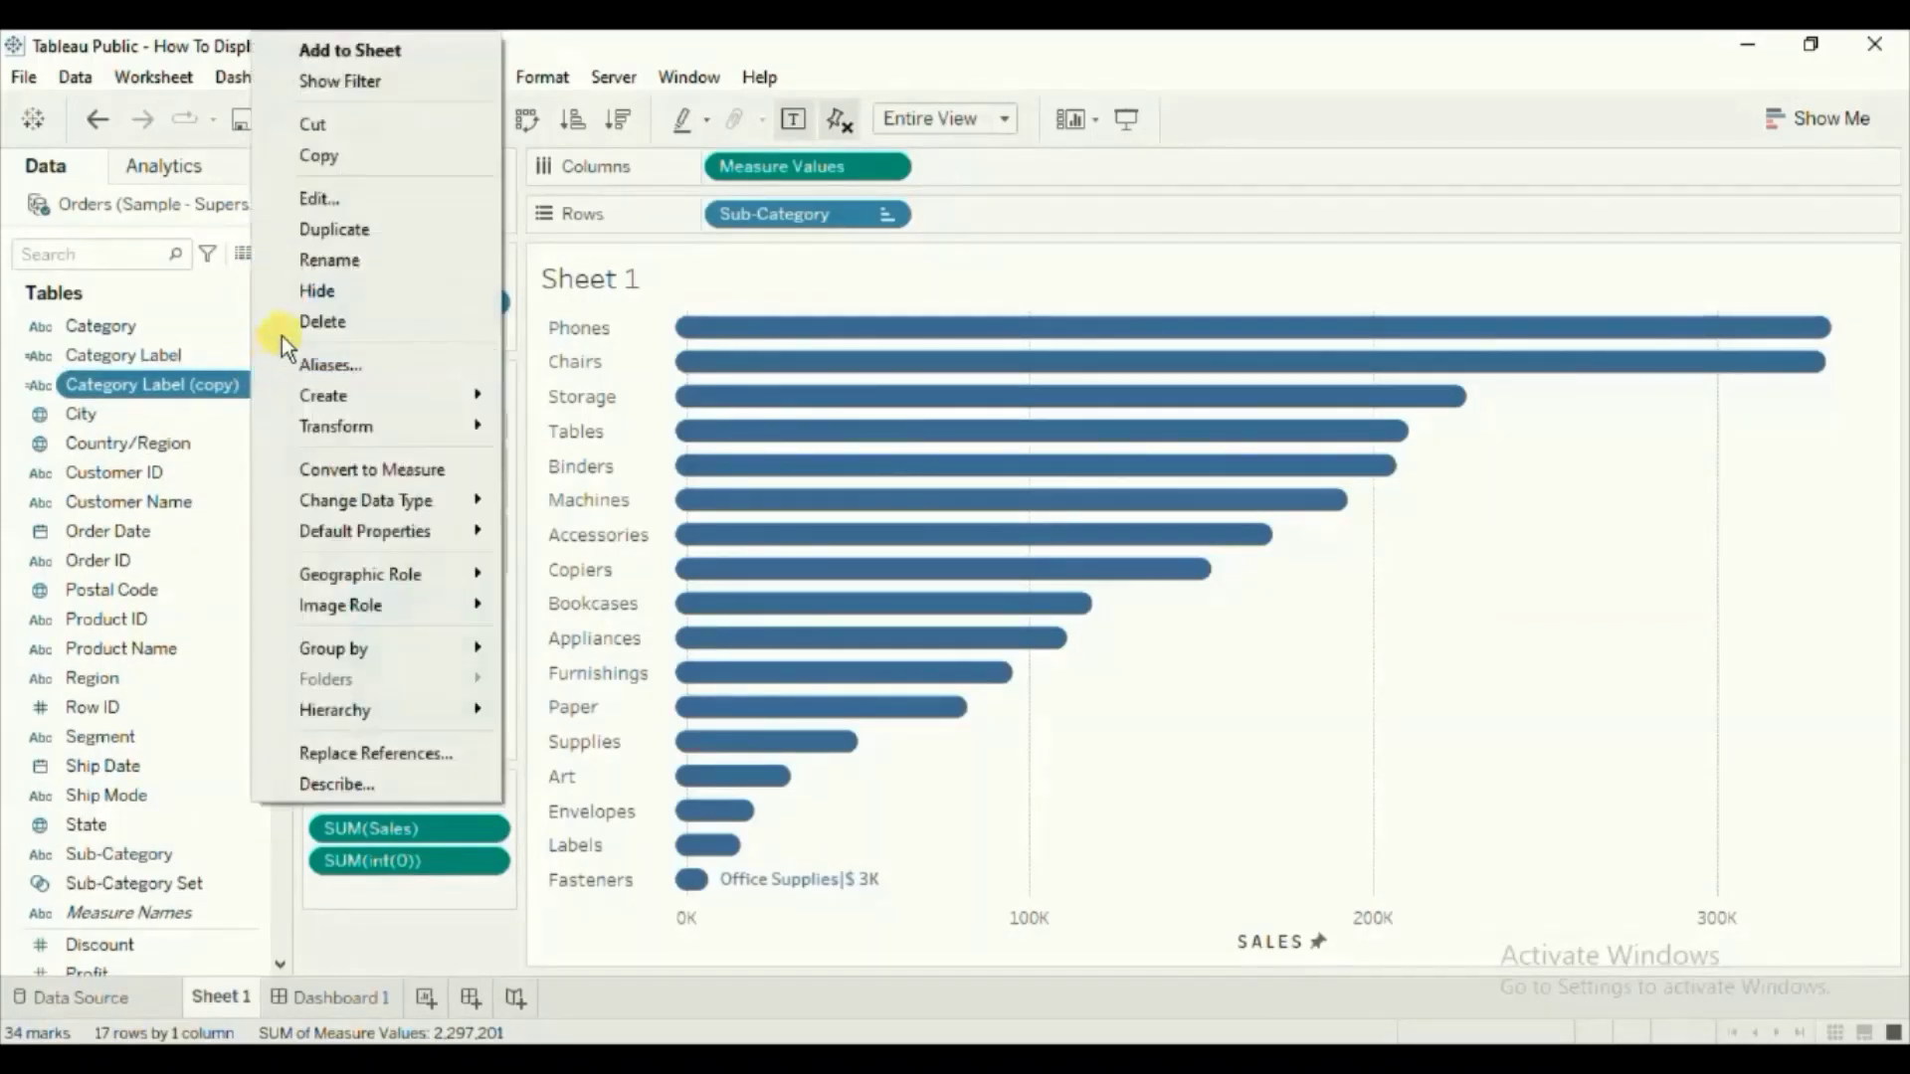
click(321, 199)
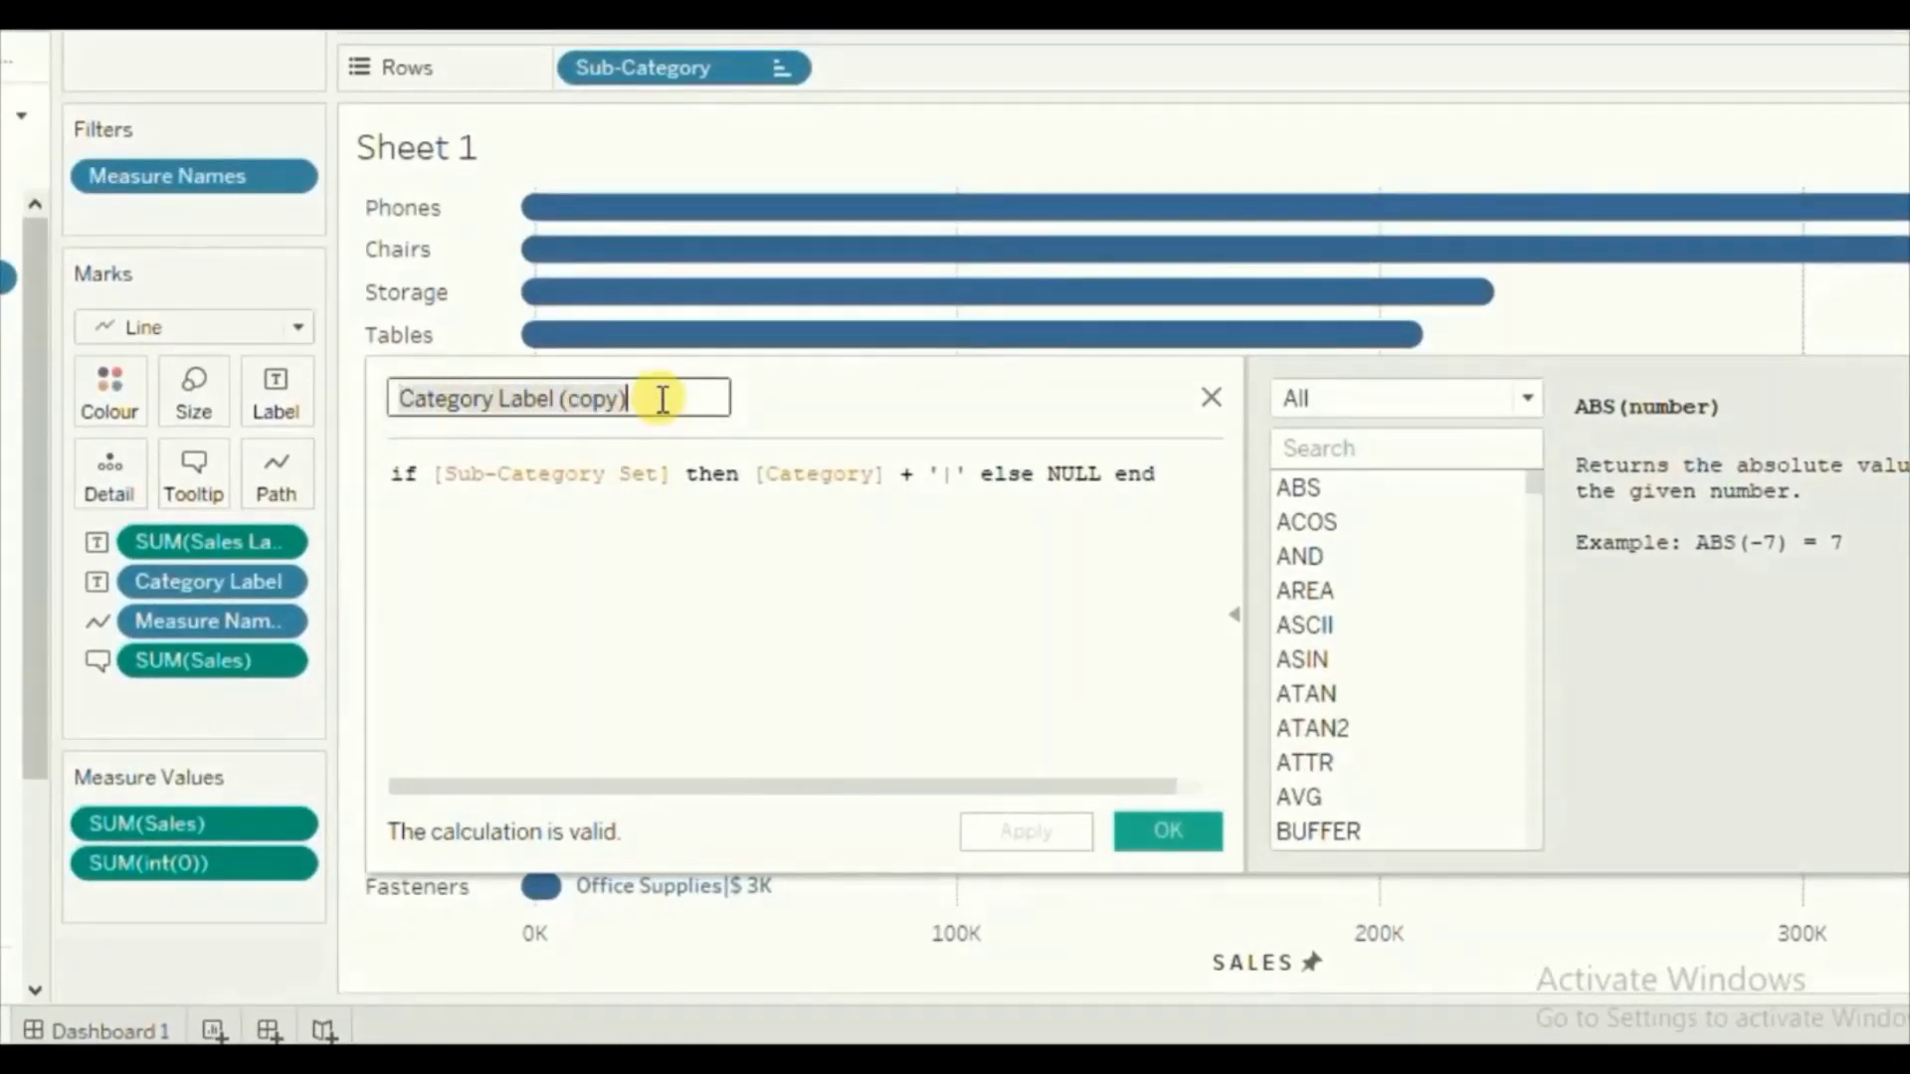
text(Color)
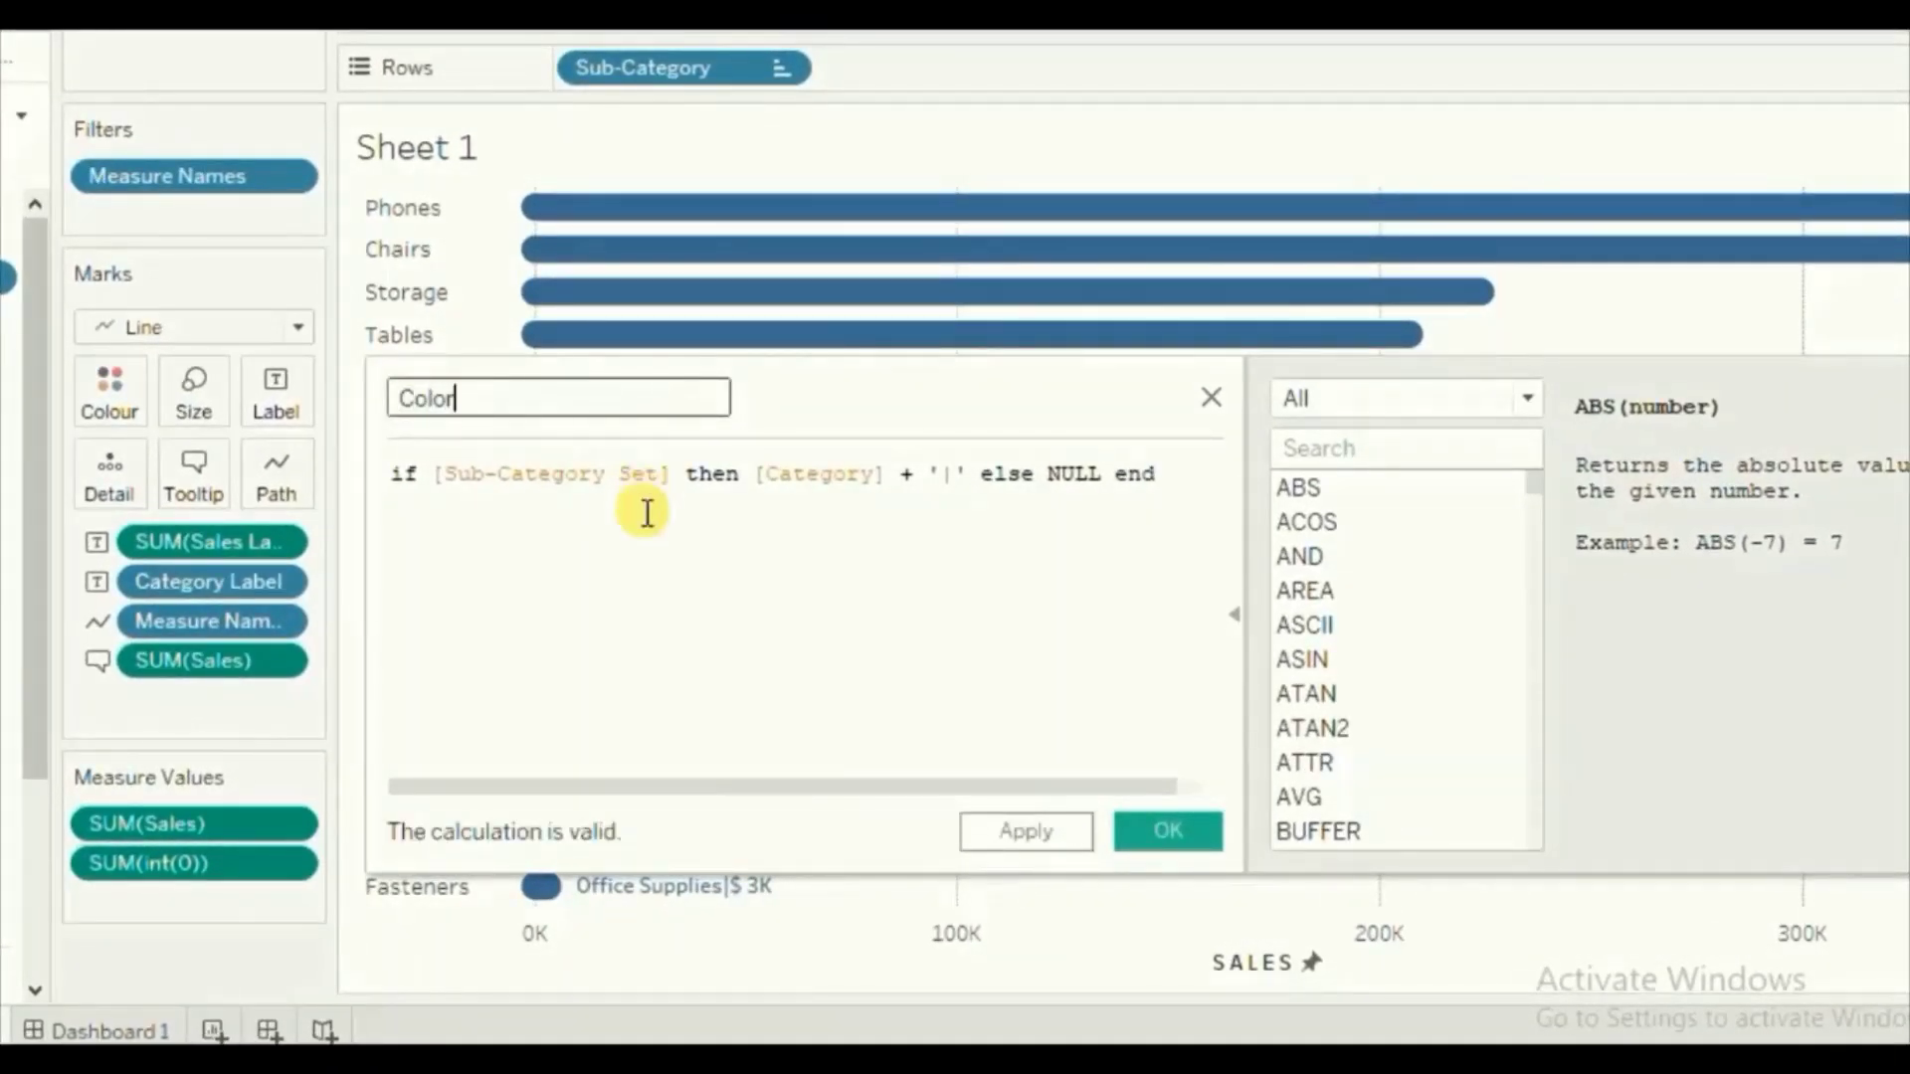
key(Tab)
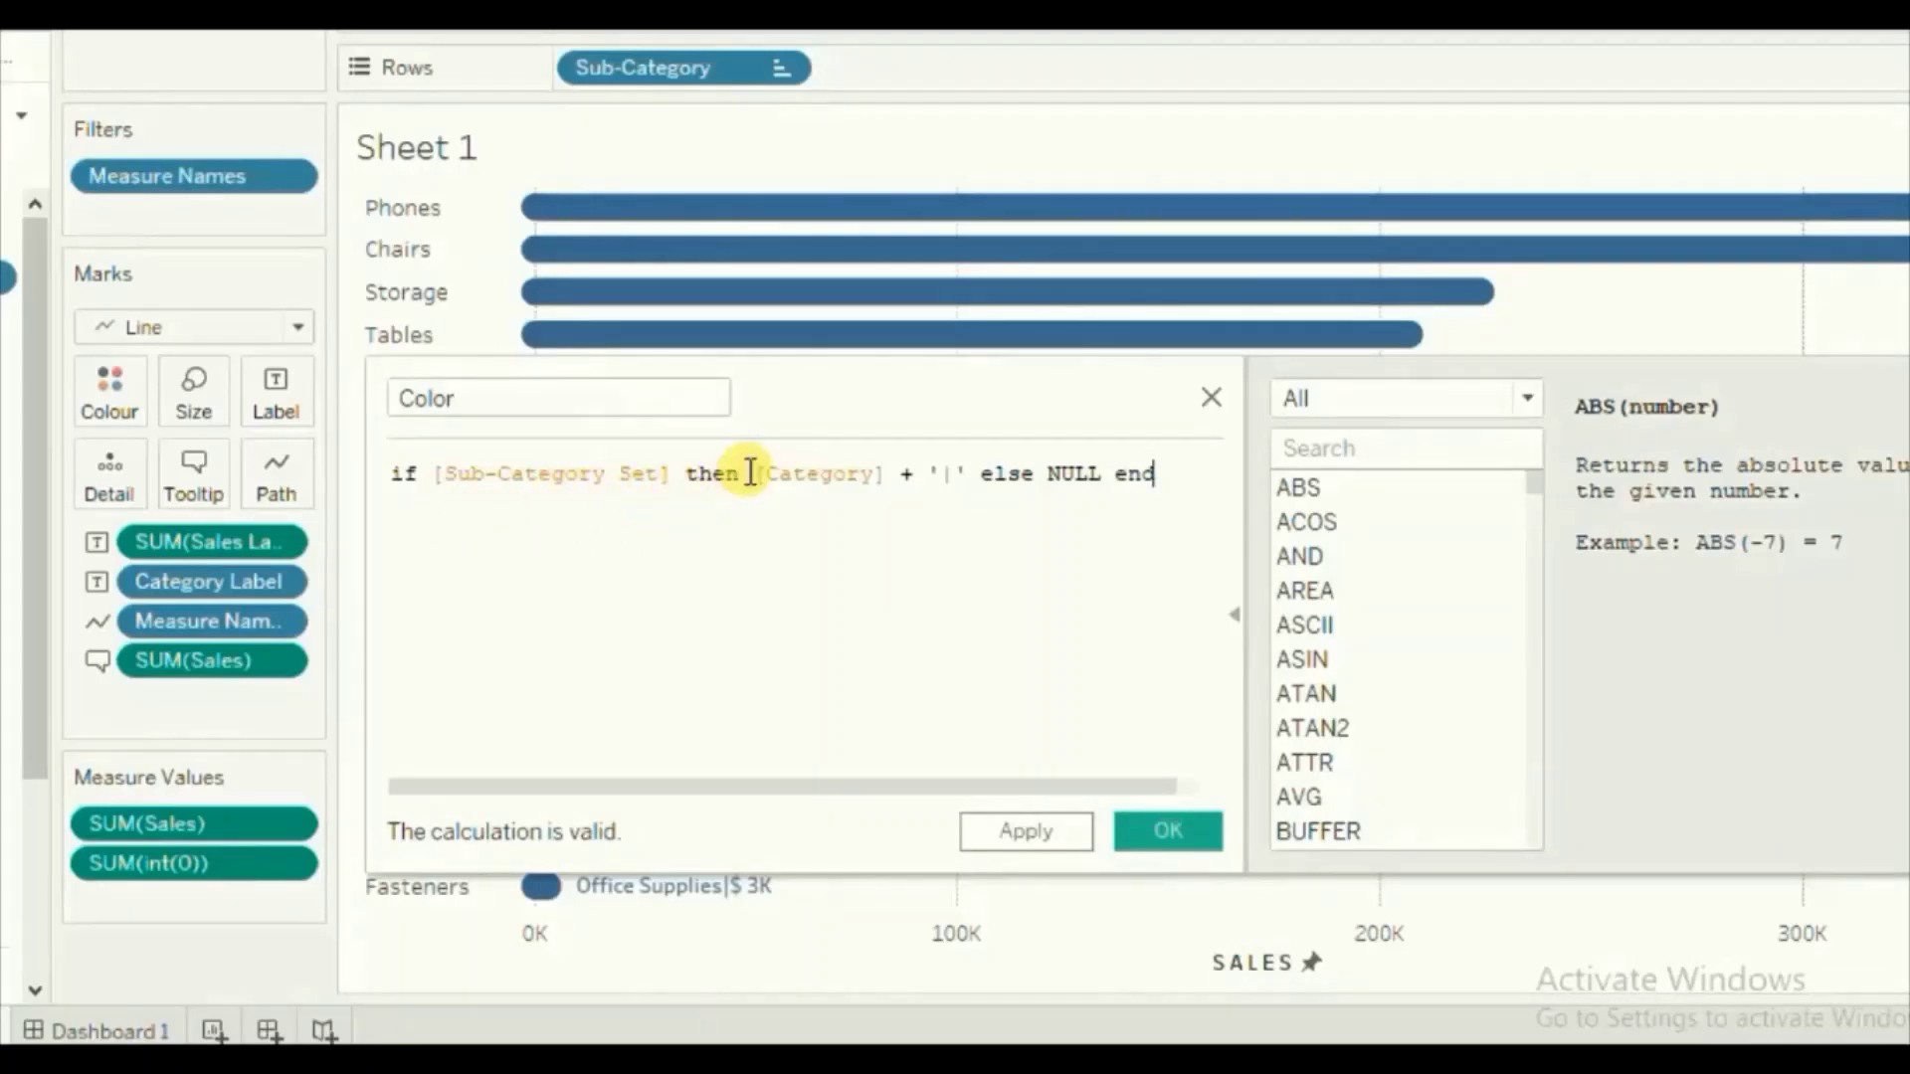
- Make the Color formula return 'Yes' for Sub-Category Set members and 'No' otherwise, and save it
drag(746, 474, 973, 472)
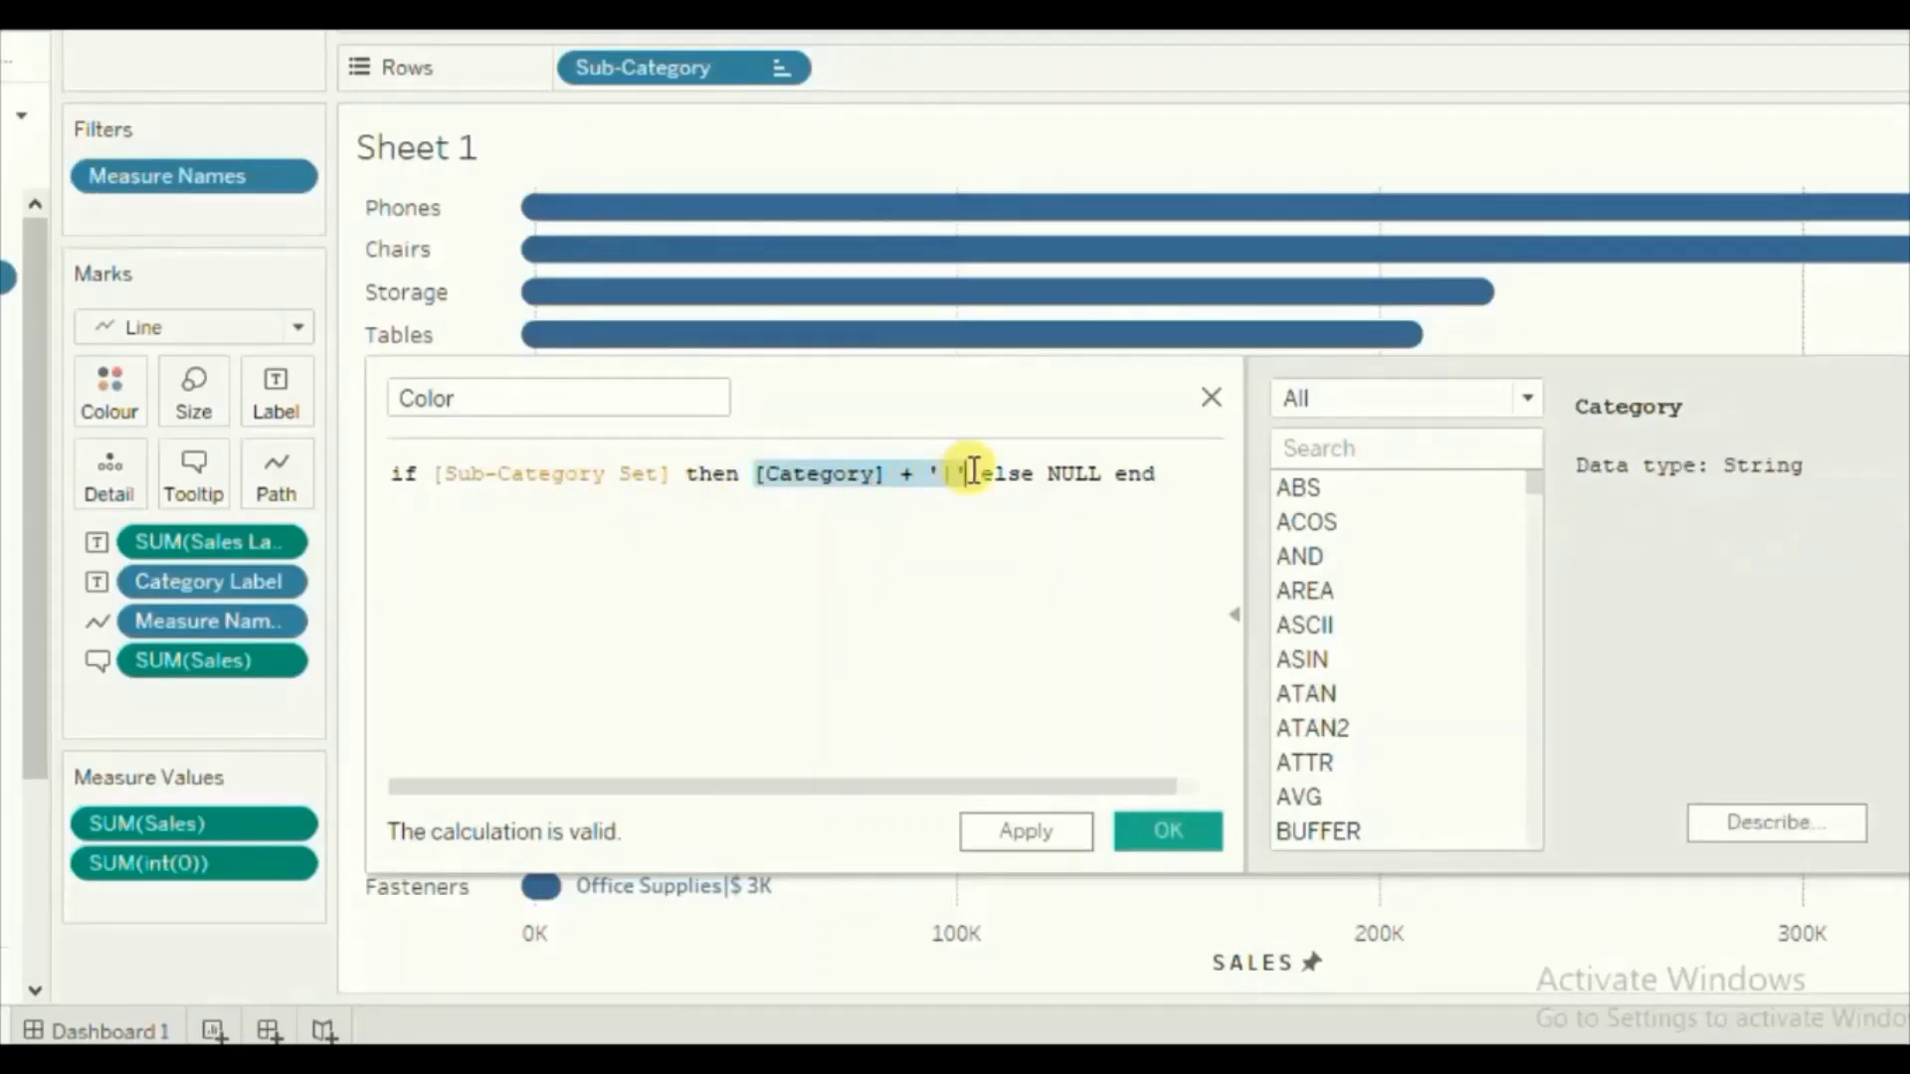
key(BackSpace)
text('Yes)
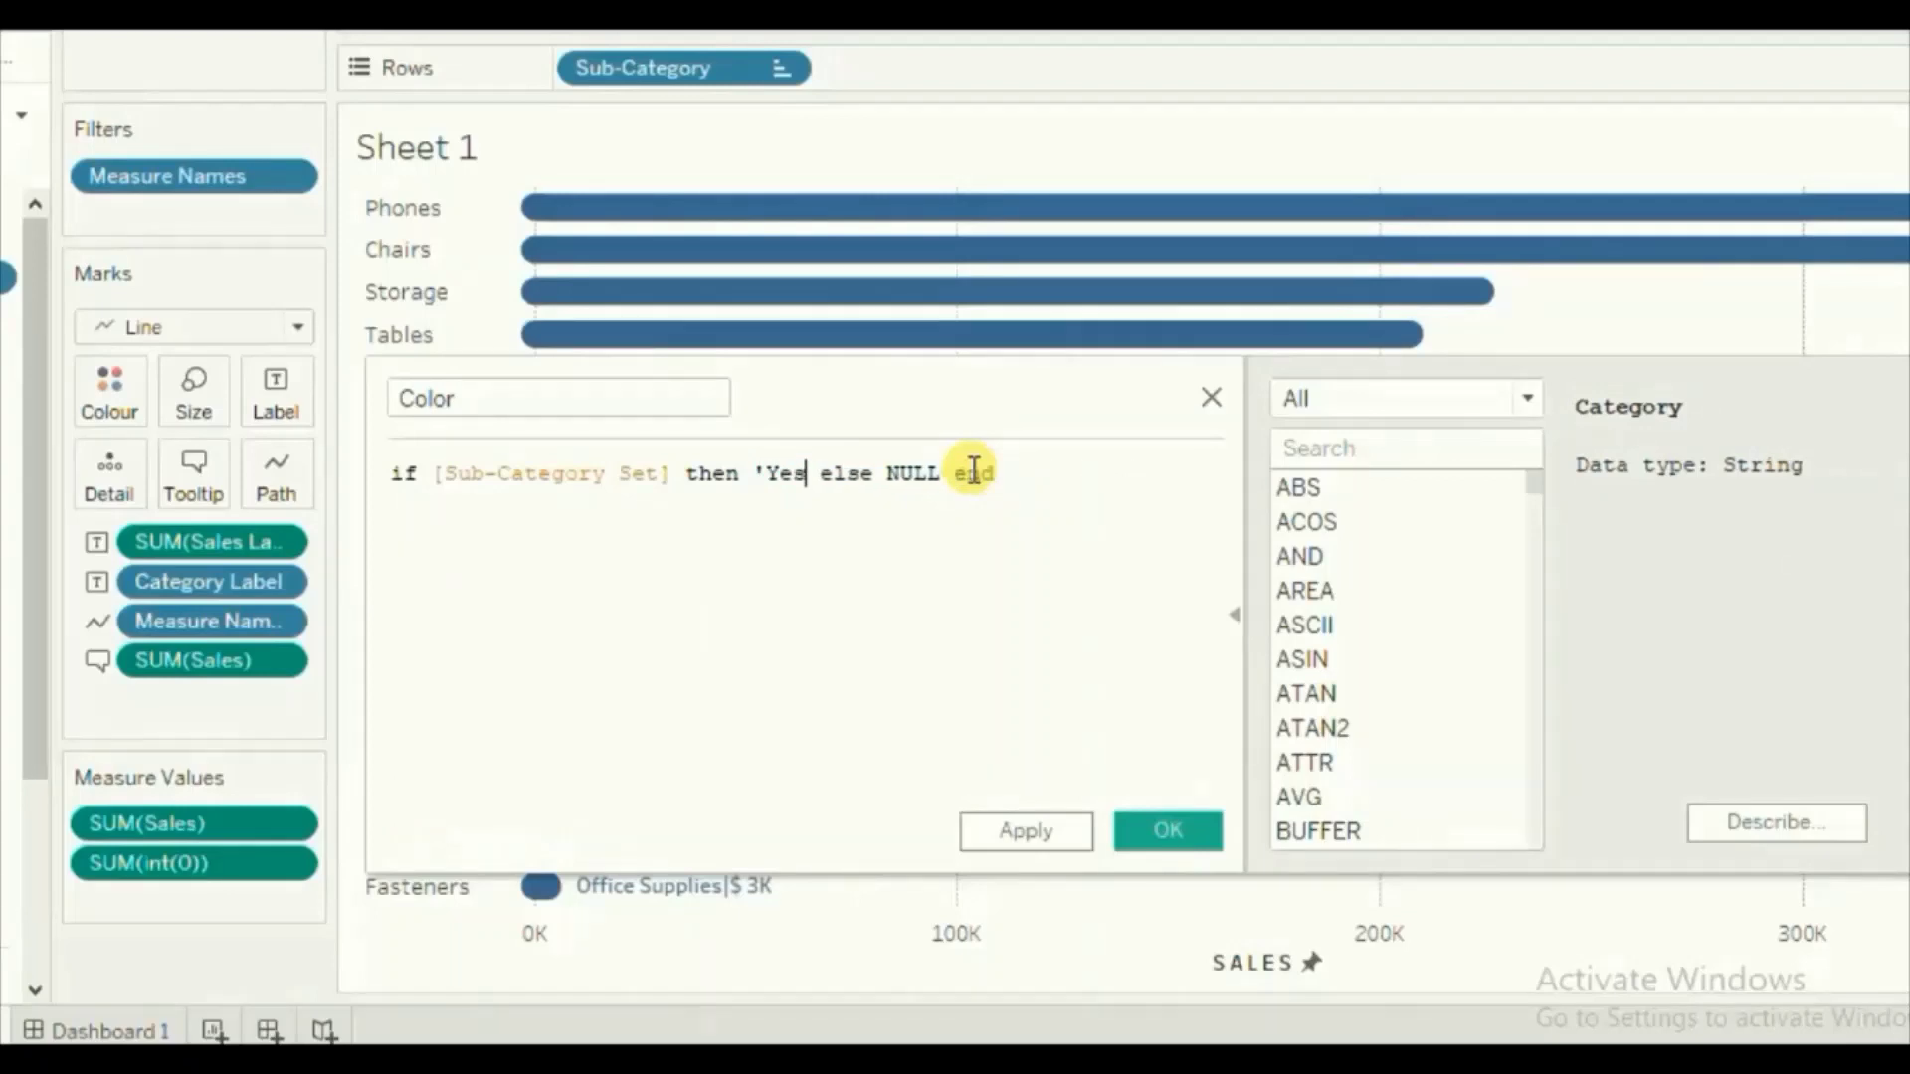
text(')
double_click(928, 474)
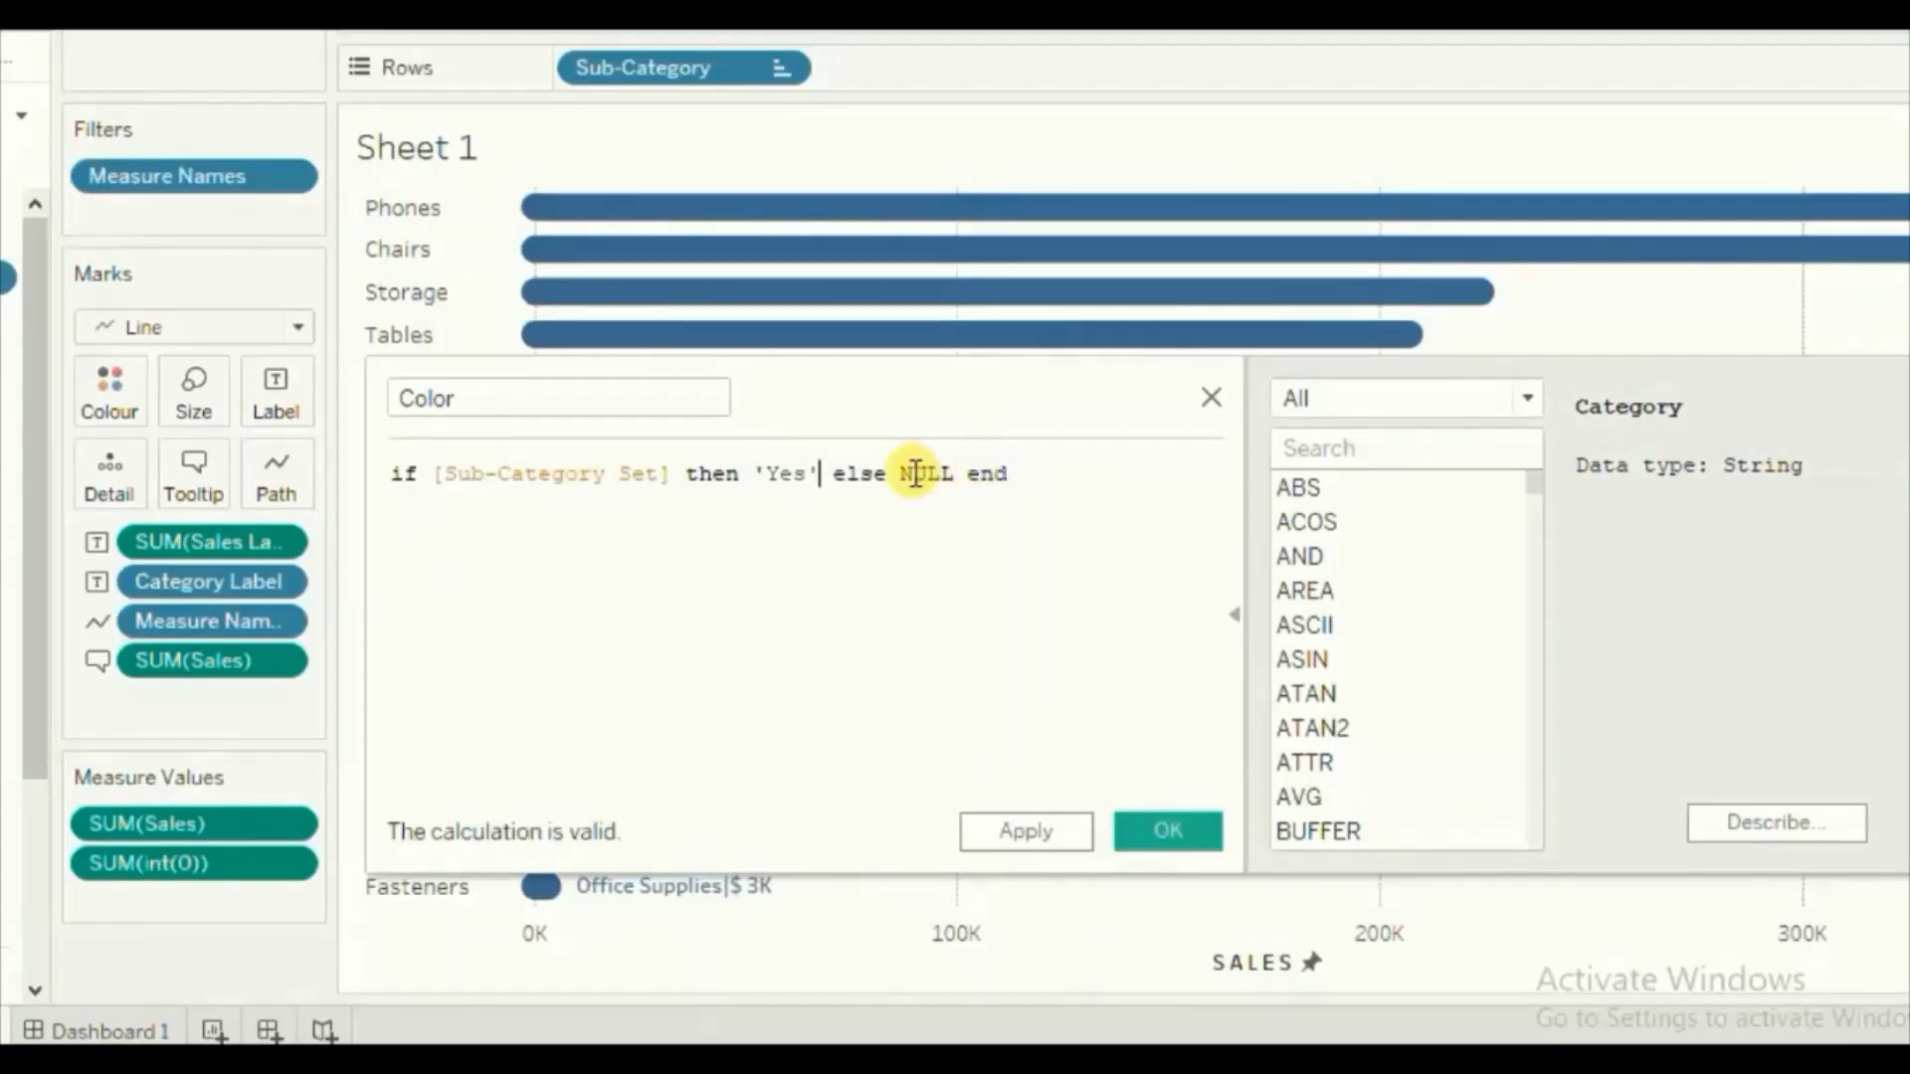
text('No')
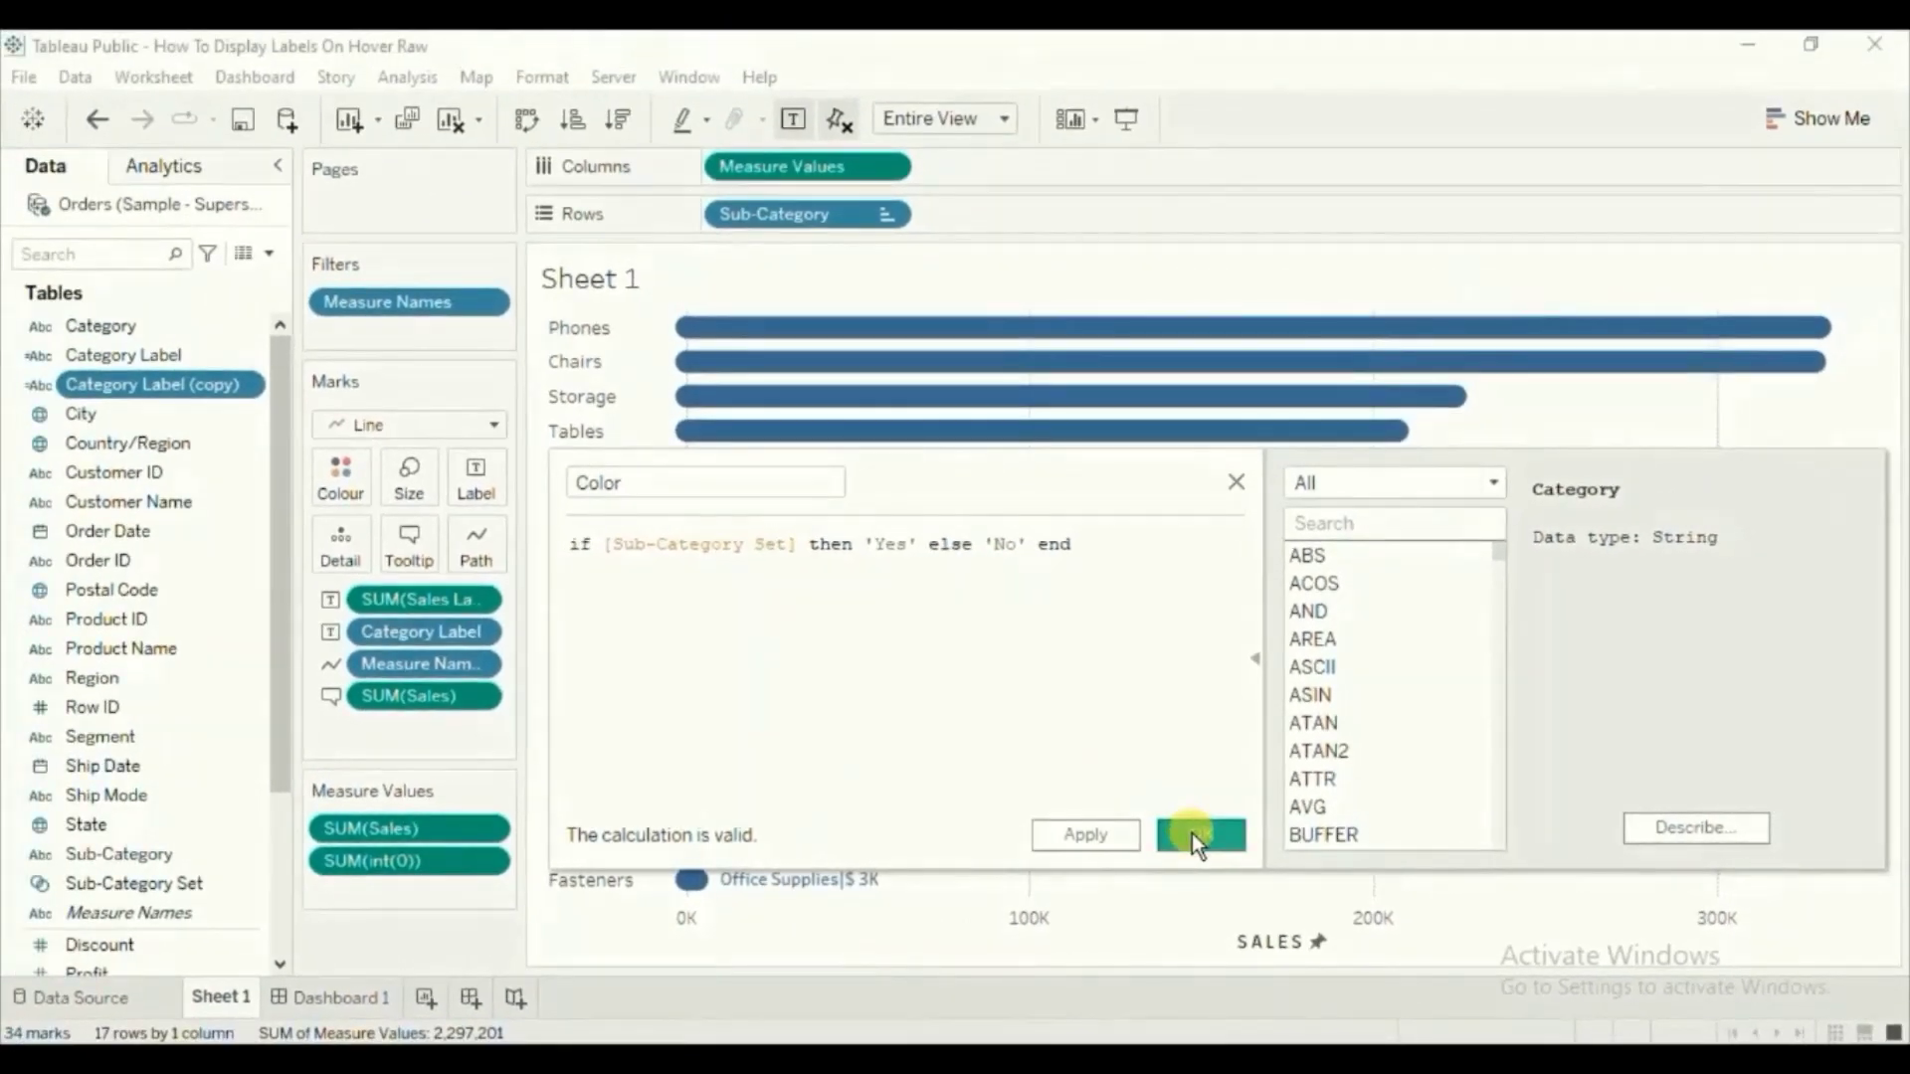
click(1193, 834)
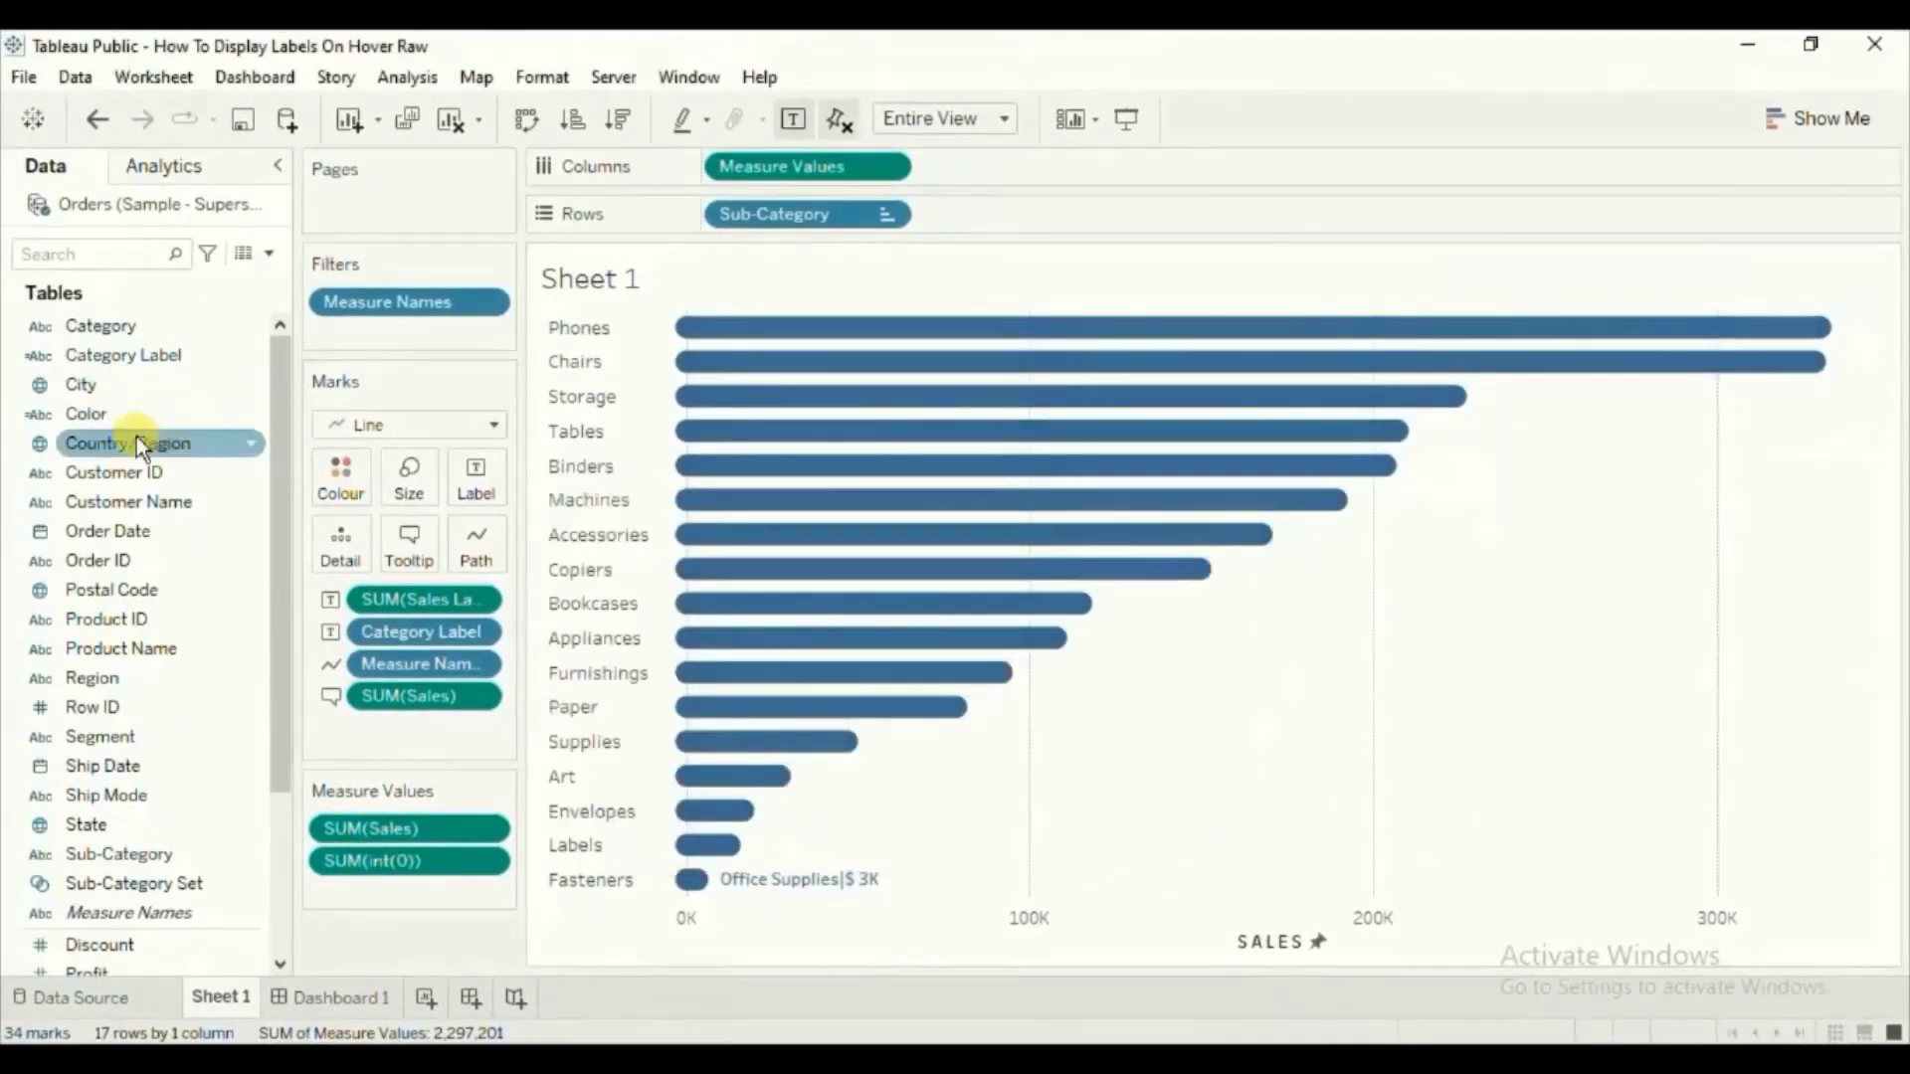
- Colour the bars by the Color field and switch to Dashboard 1
drag(104, 423, 340, 476)
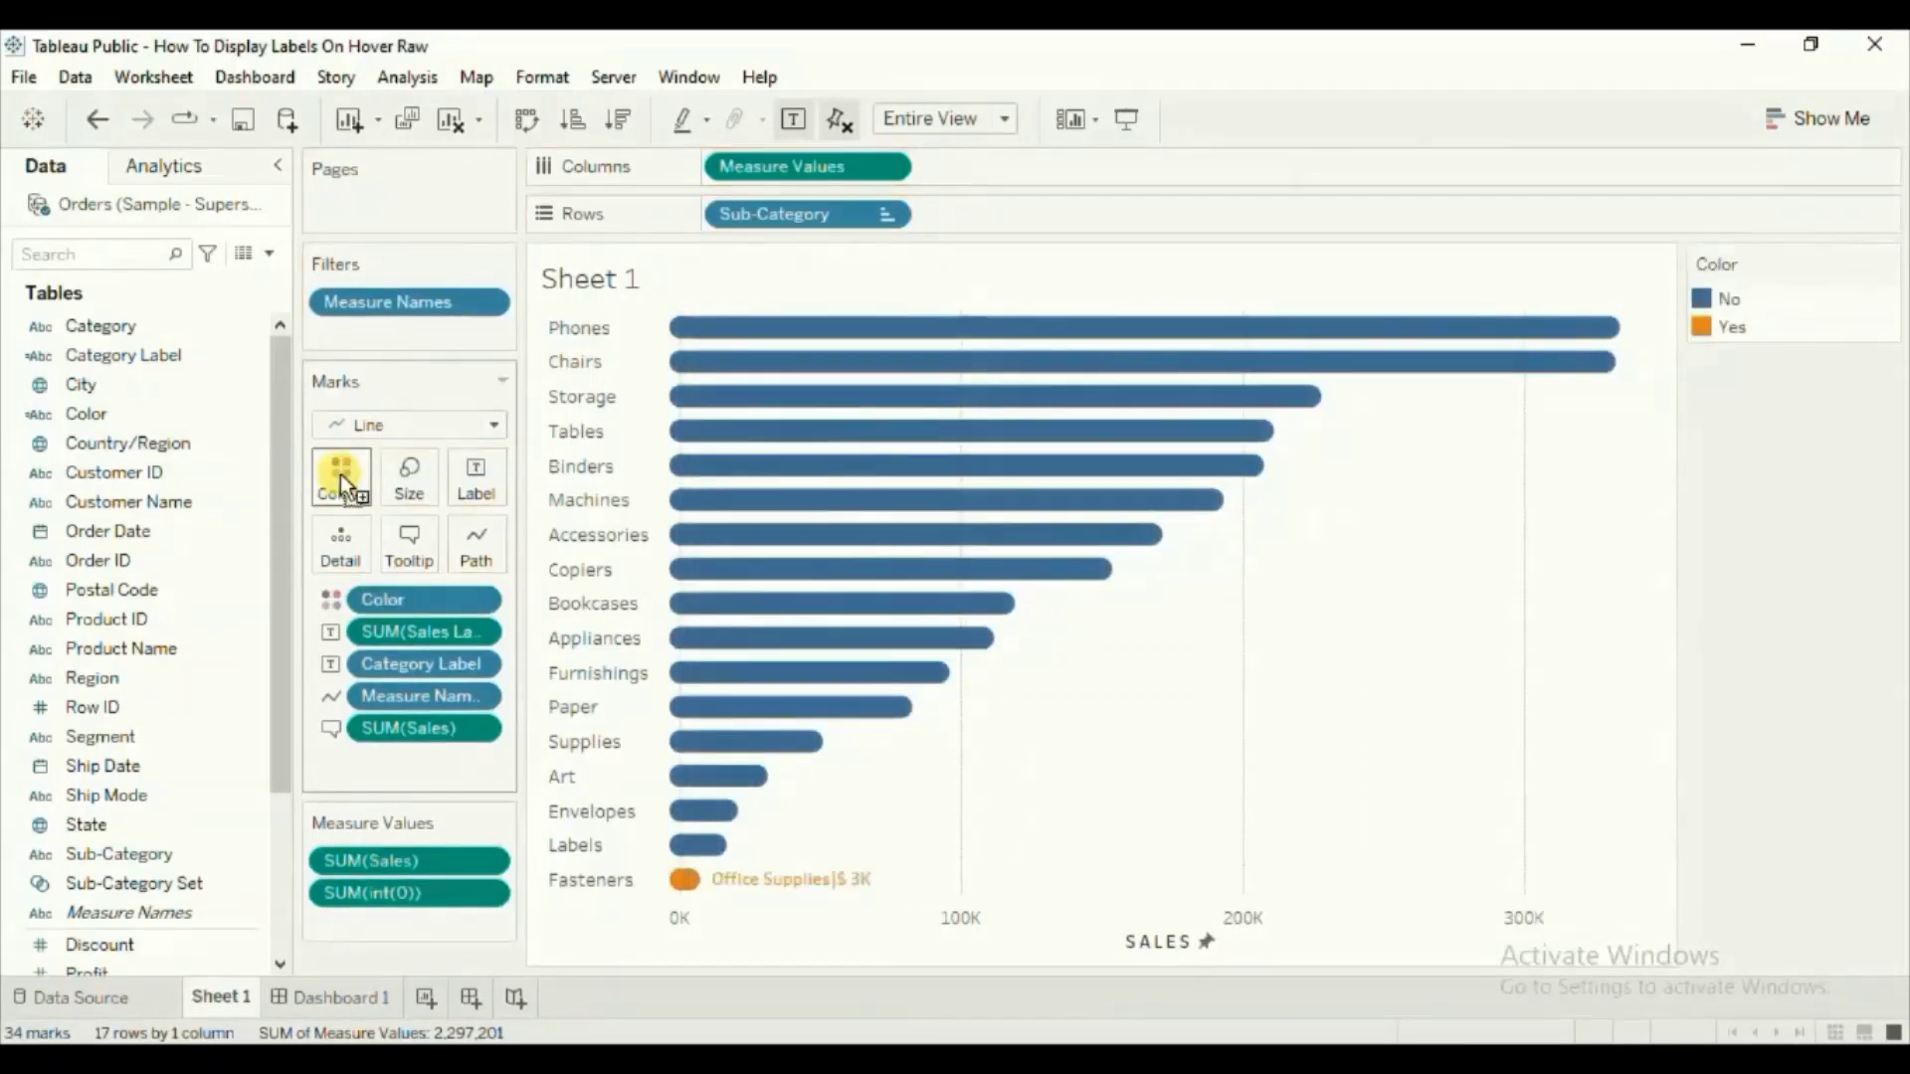
click(339, 1008)
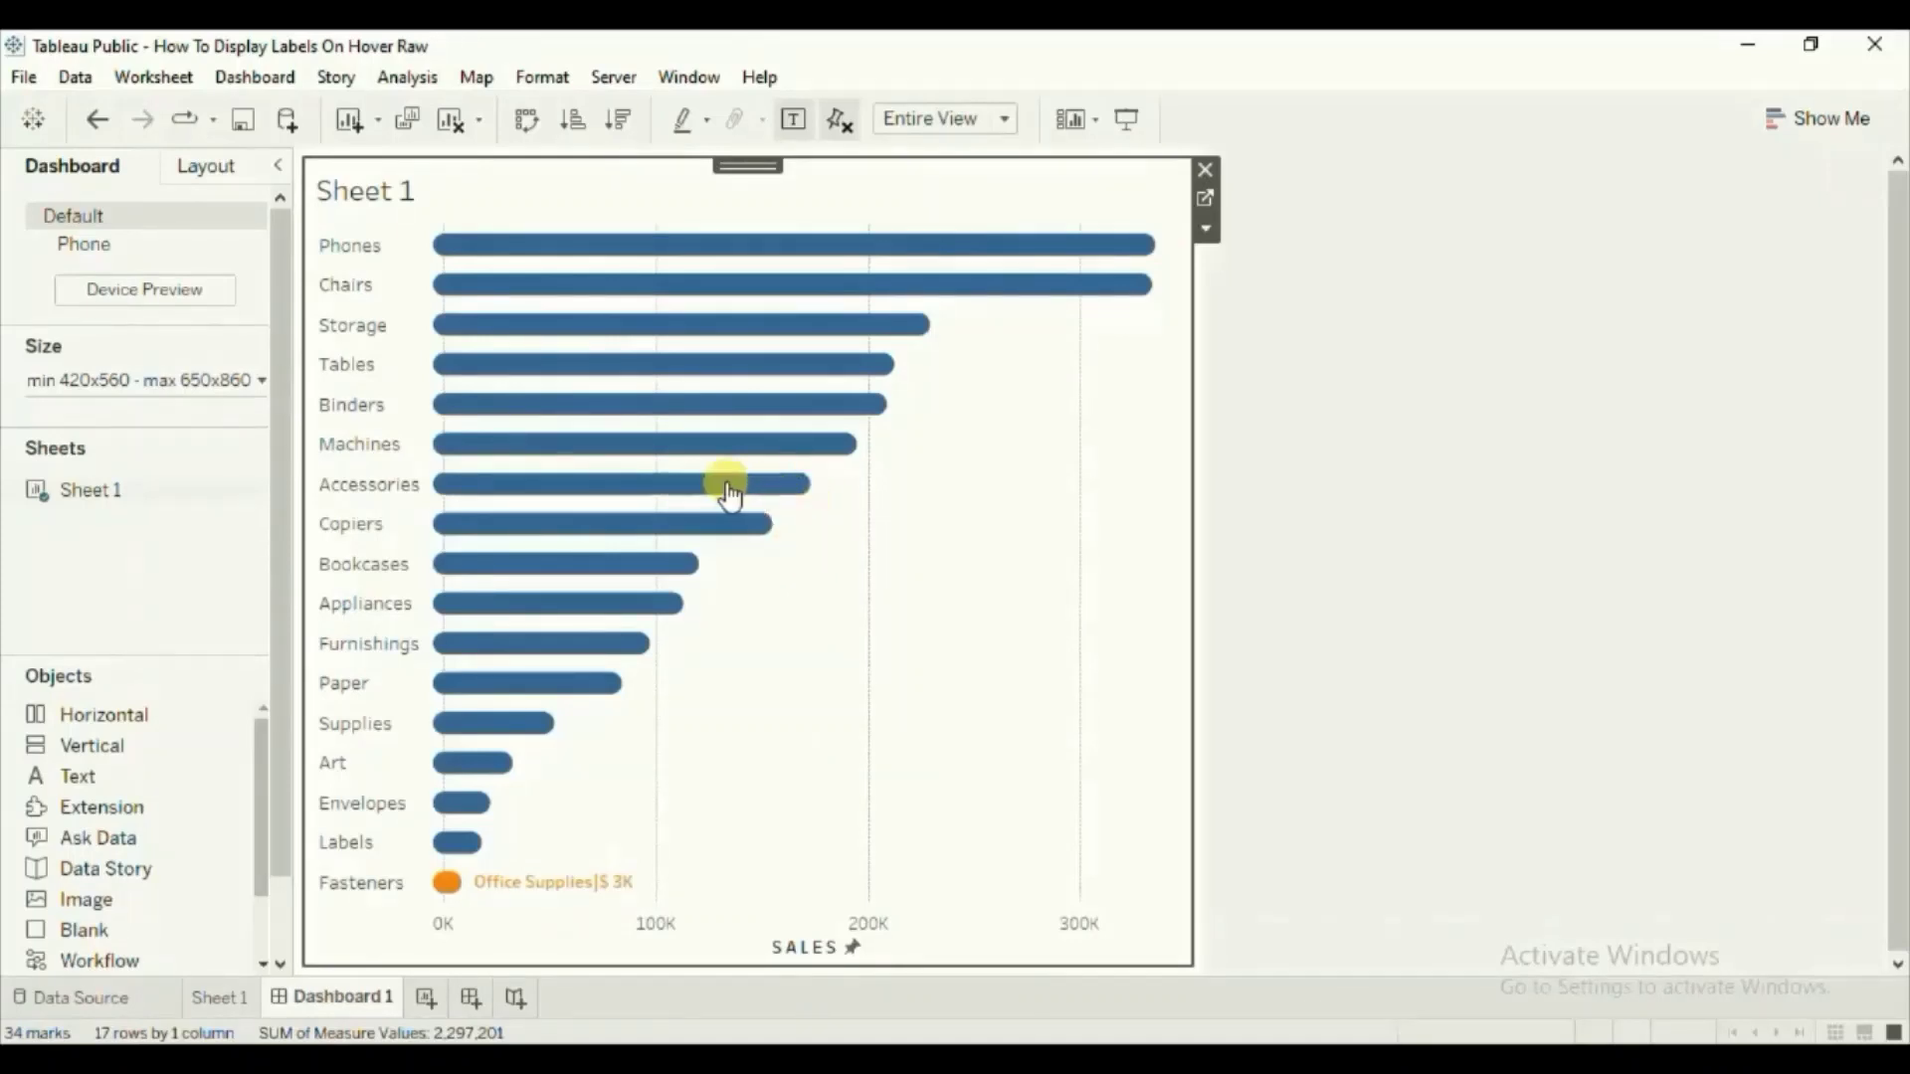
- Test the highlight colour and label on the Accessories, Storage and Phones bars of the dashboard chart
mouse_move(725, 493)
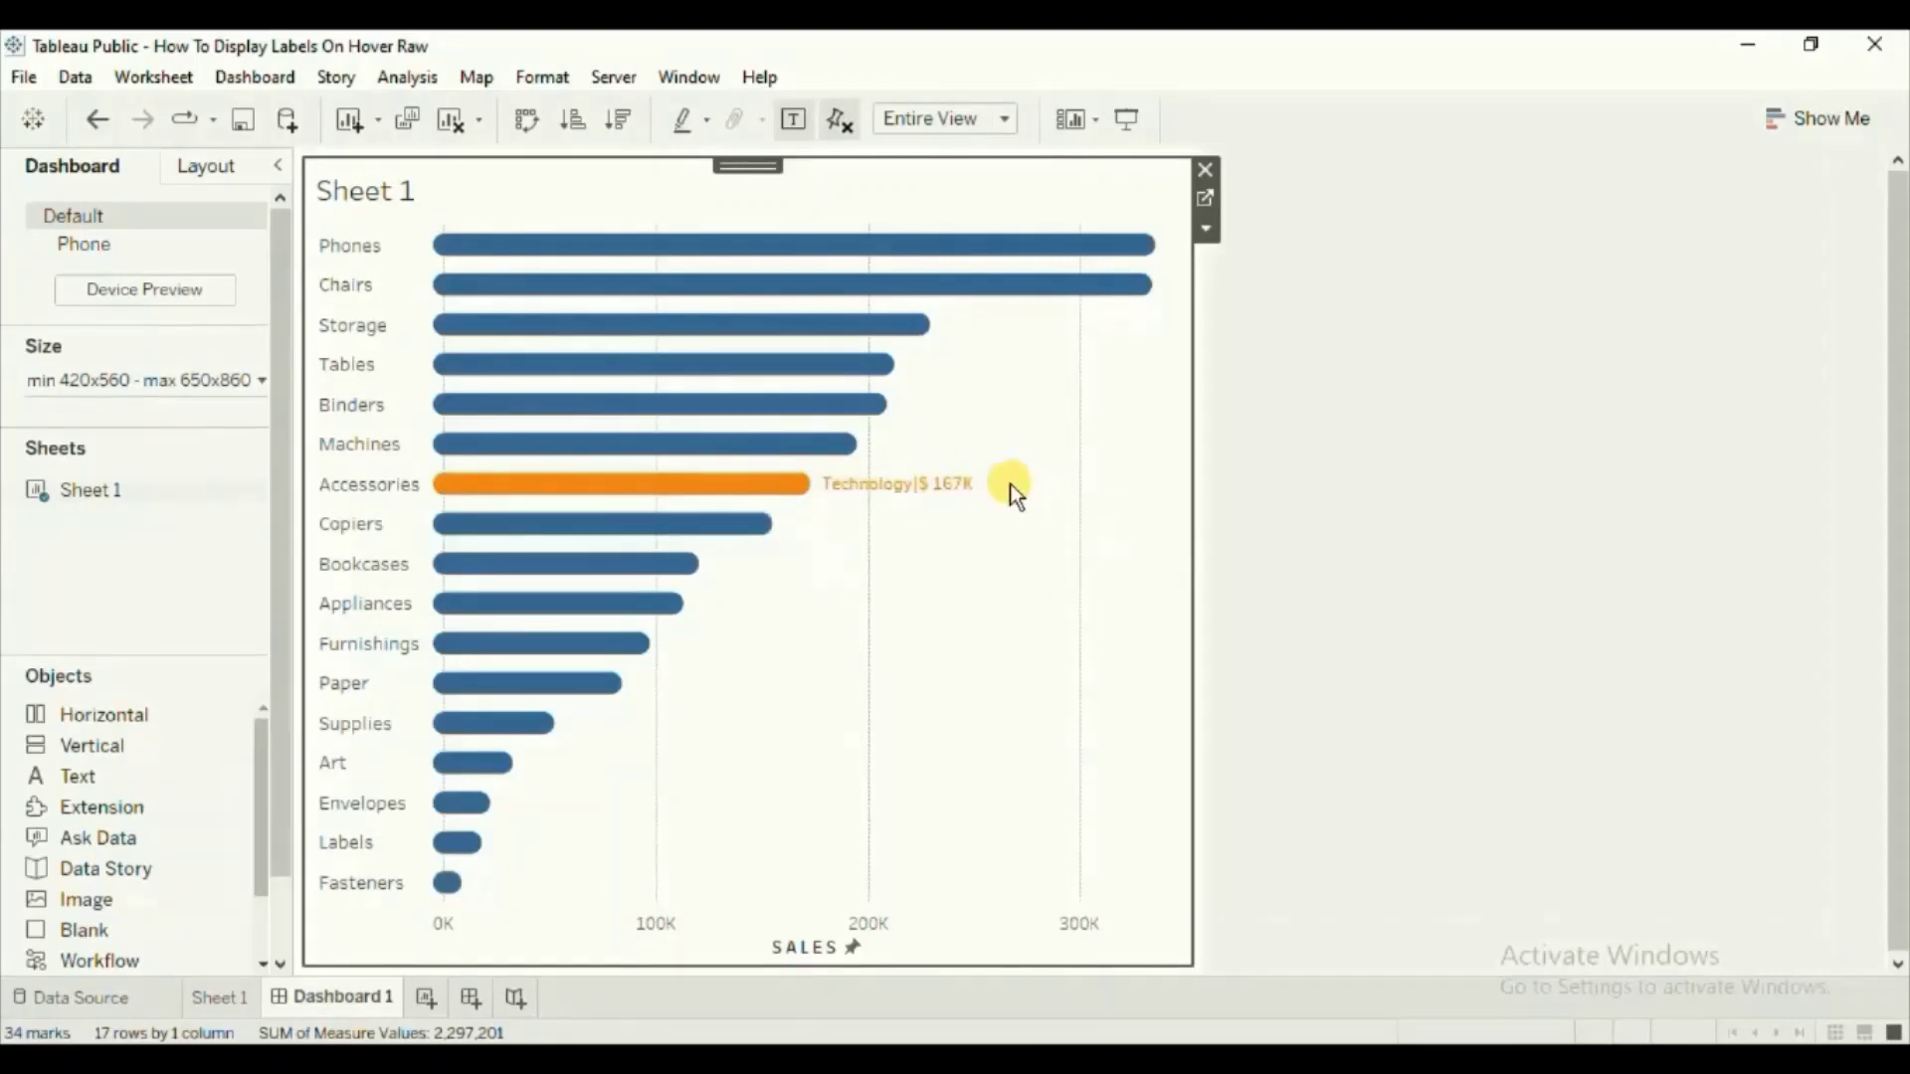
mouse_move(788, 490)
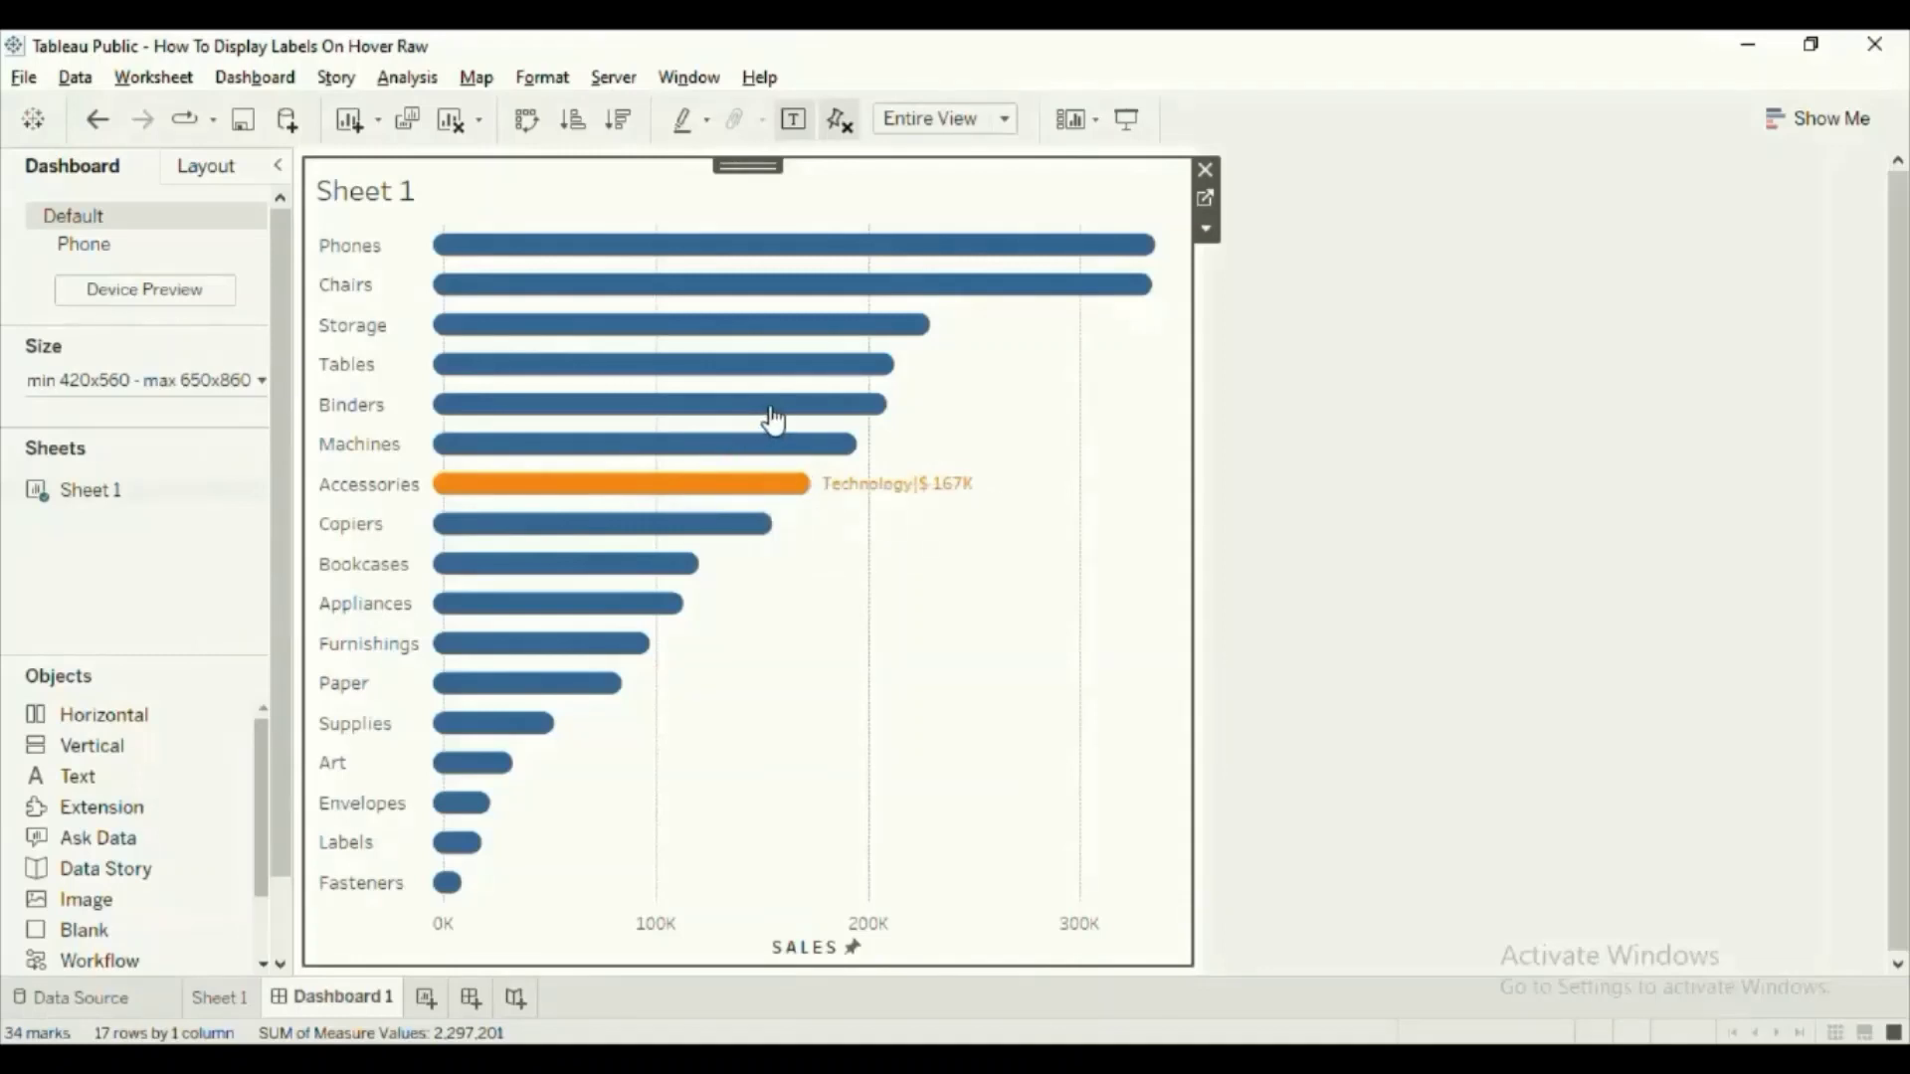
mouse_move(840, 328)
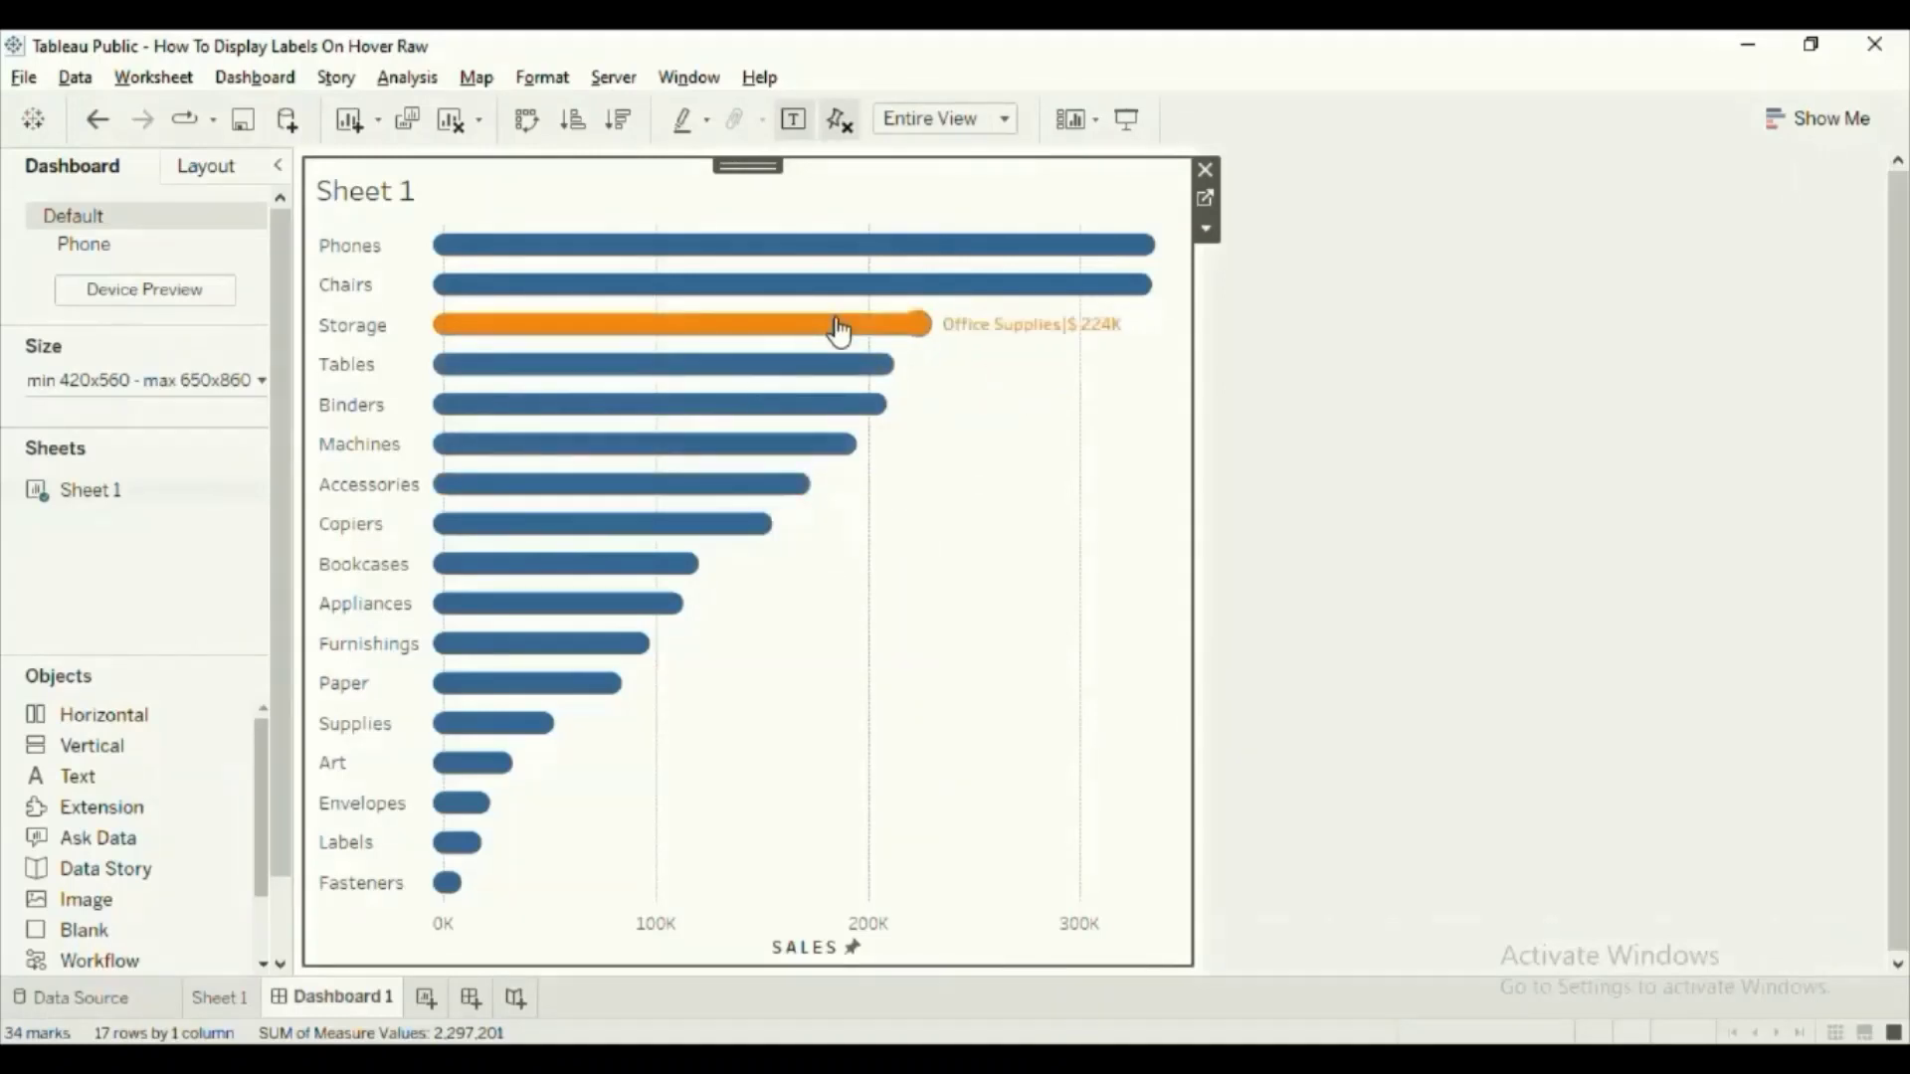
mouse_move(864, 283)
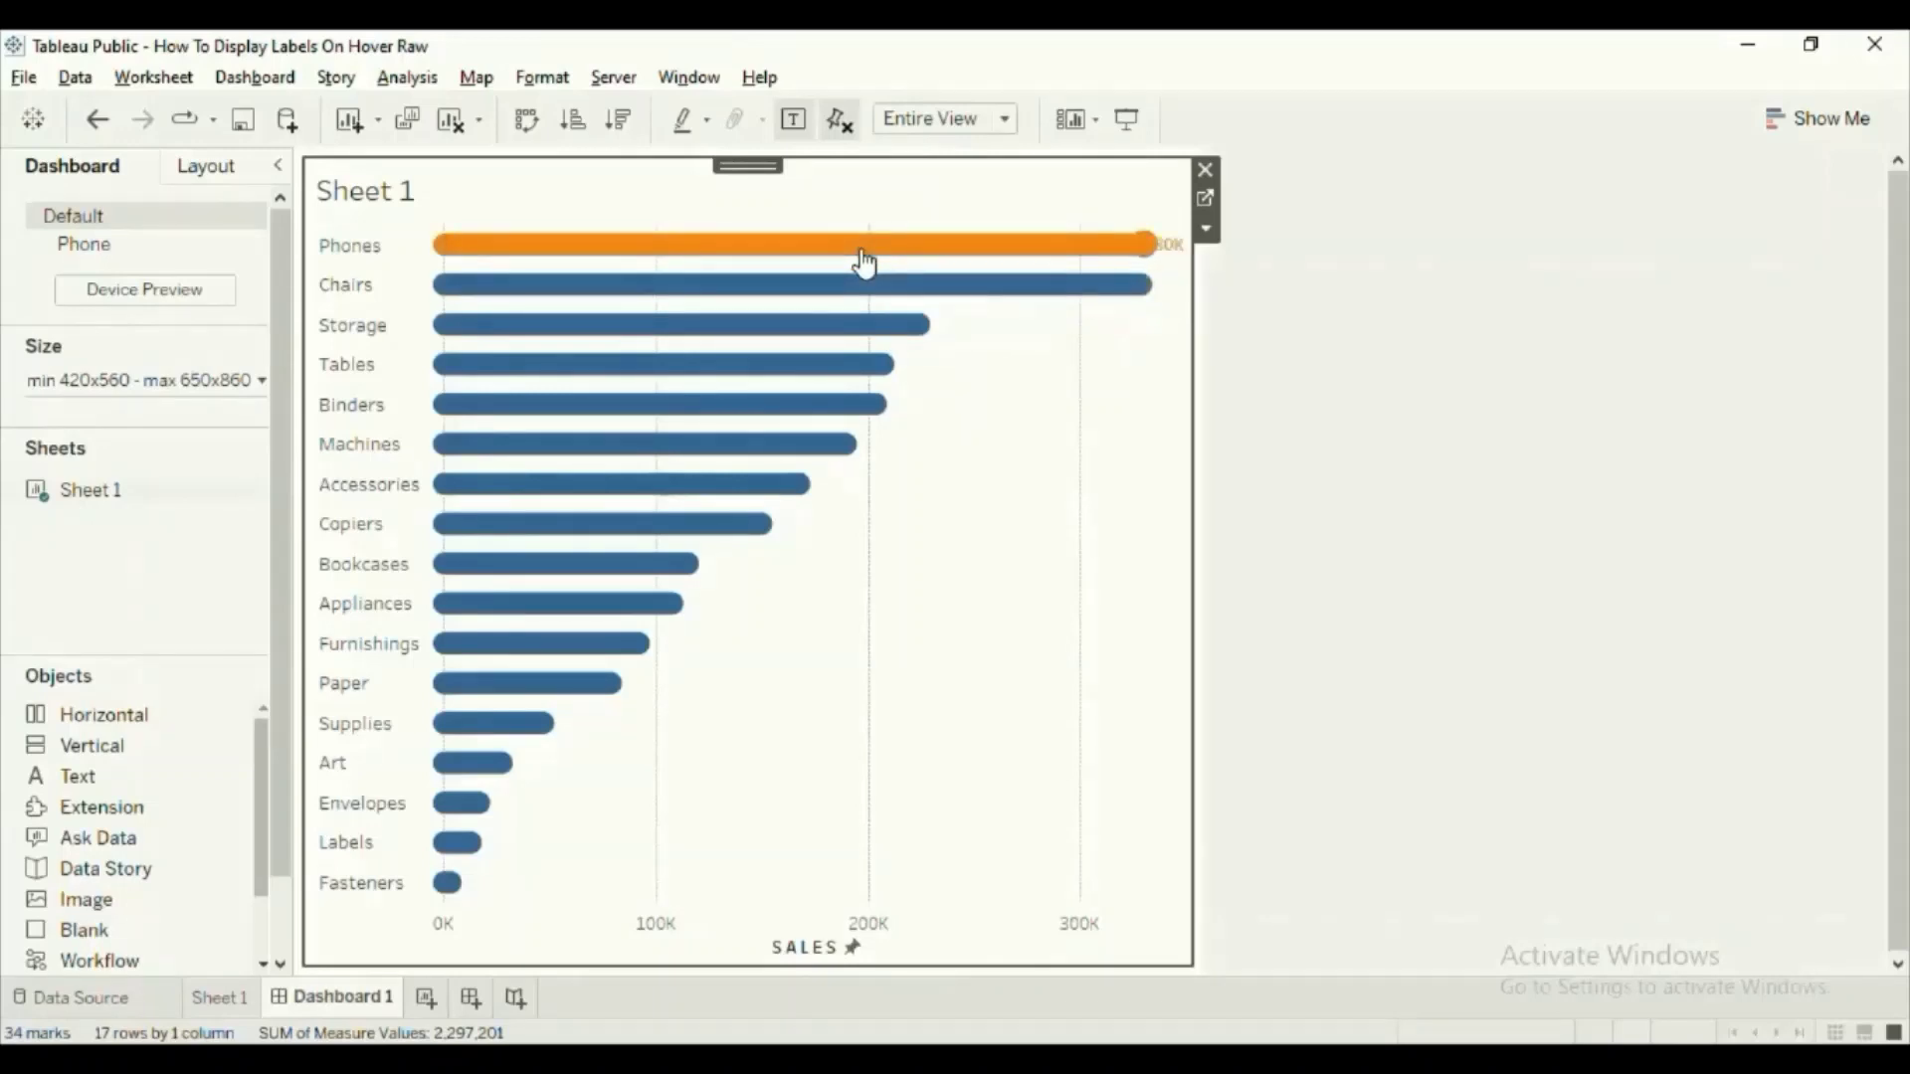
mouse_move(1059, 260)
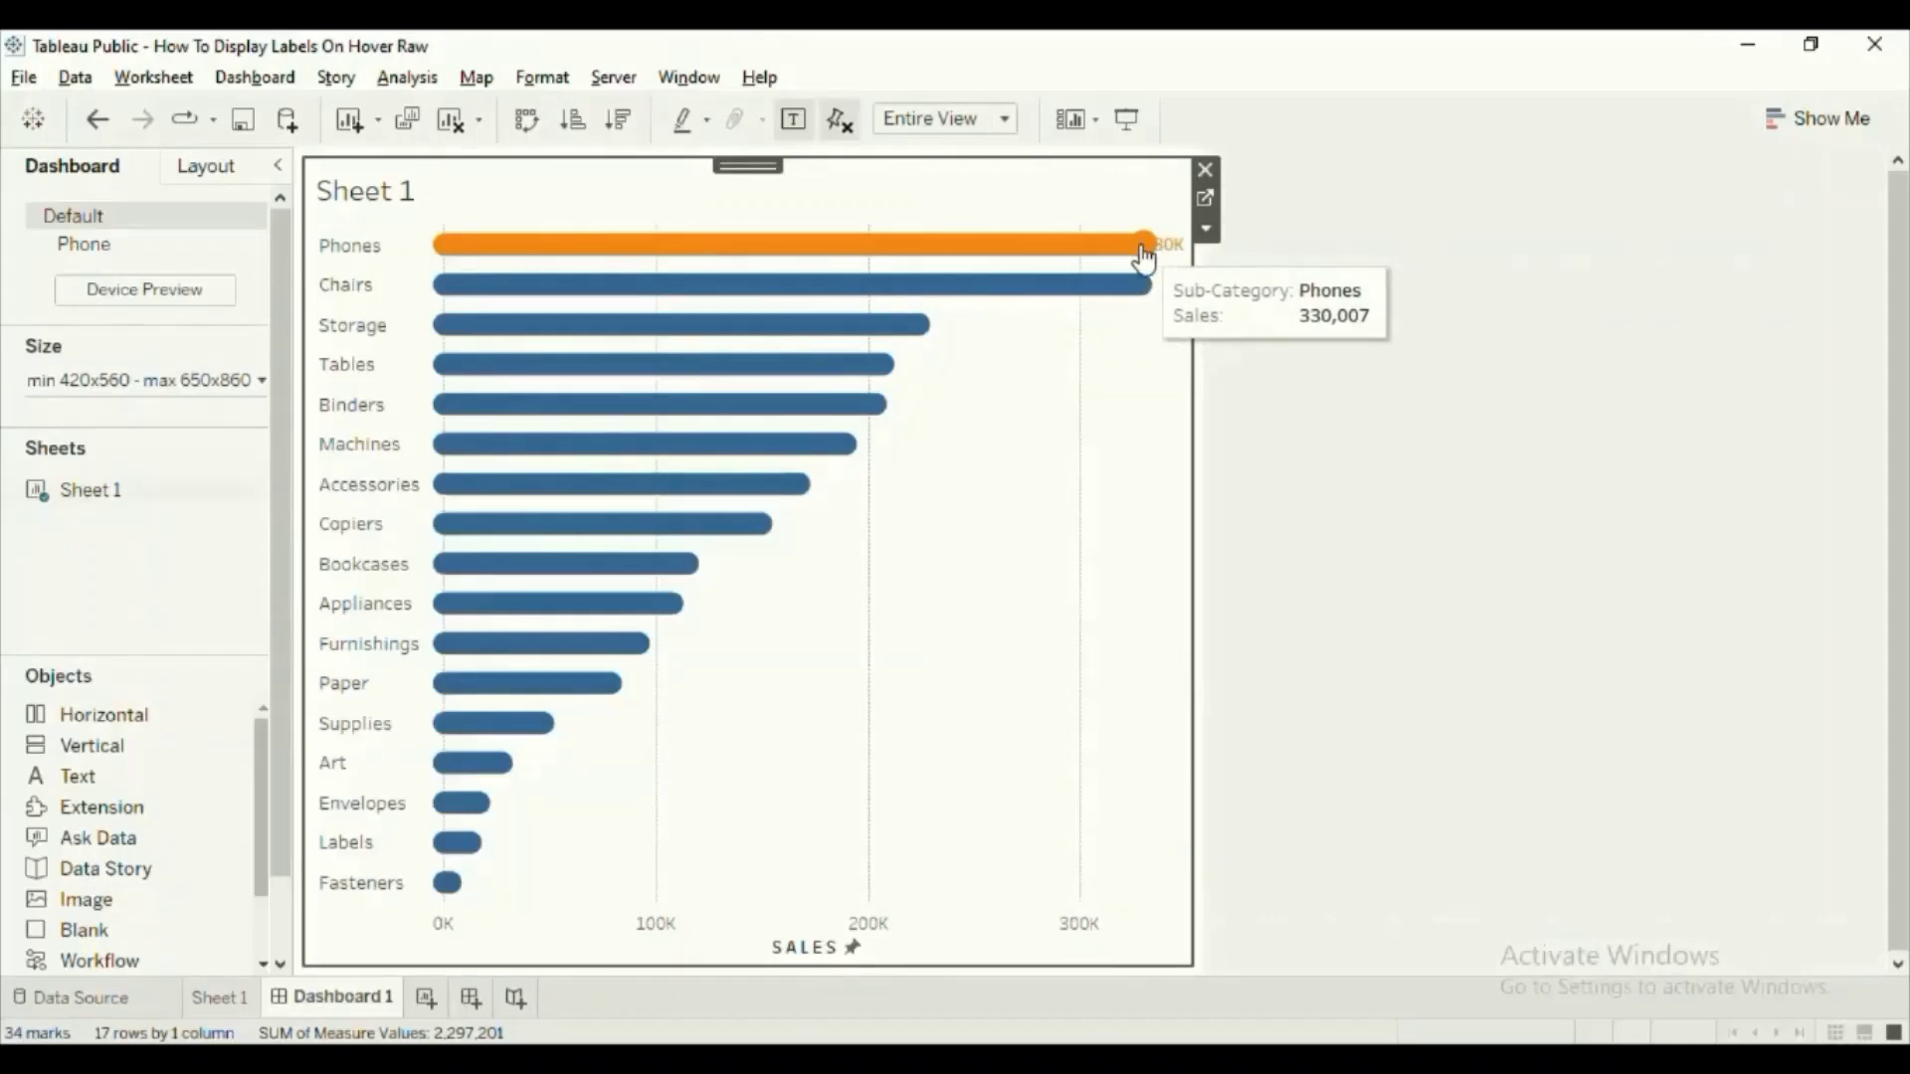
- Set the fixed end of the Sales axis range to 440000 and check the label on the Phones bar
right_click(641, 926)
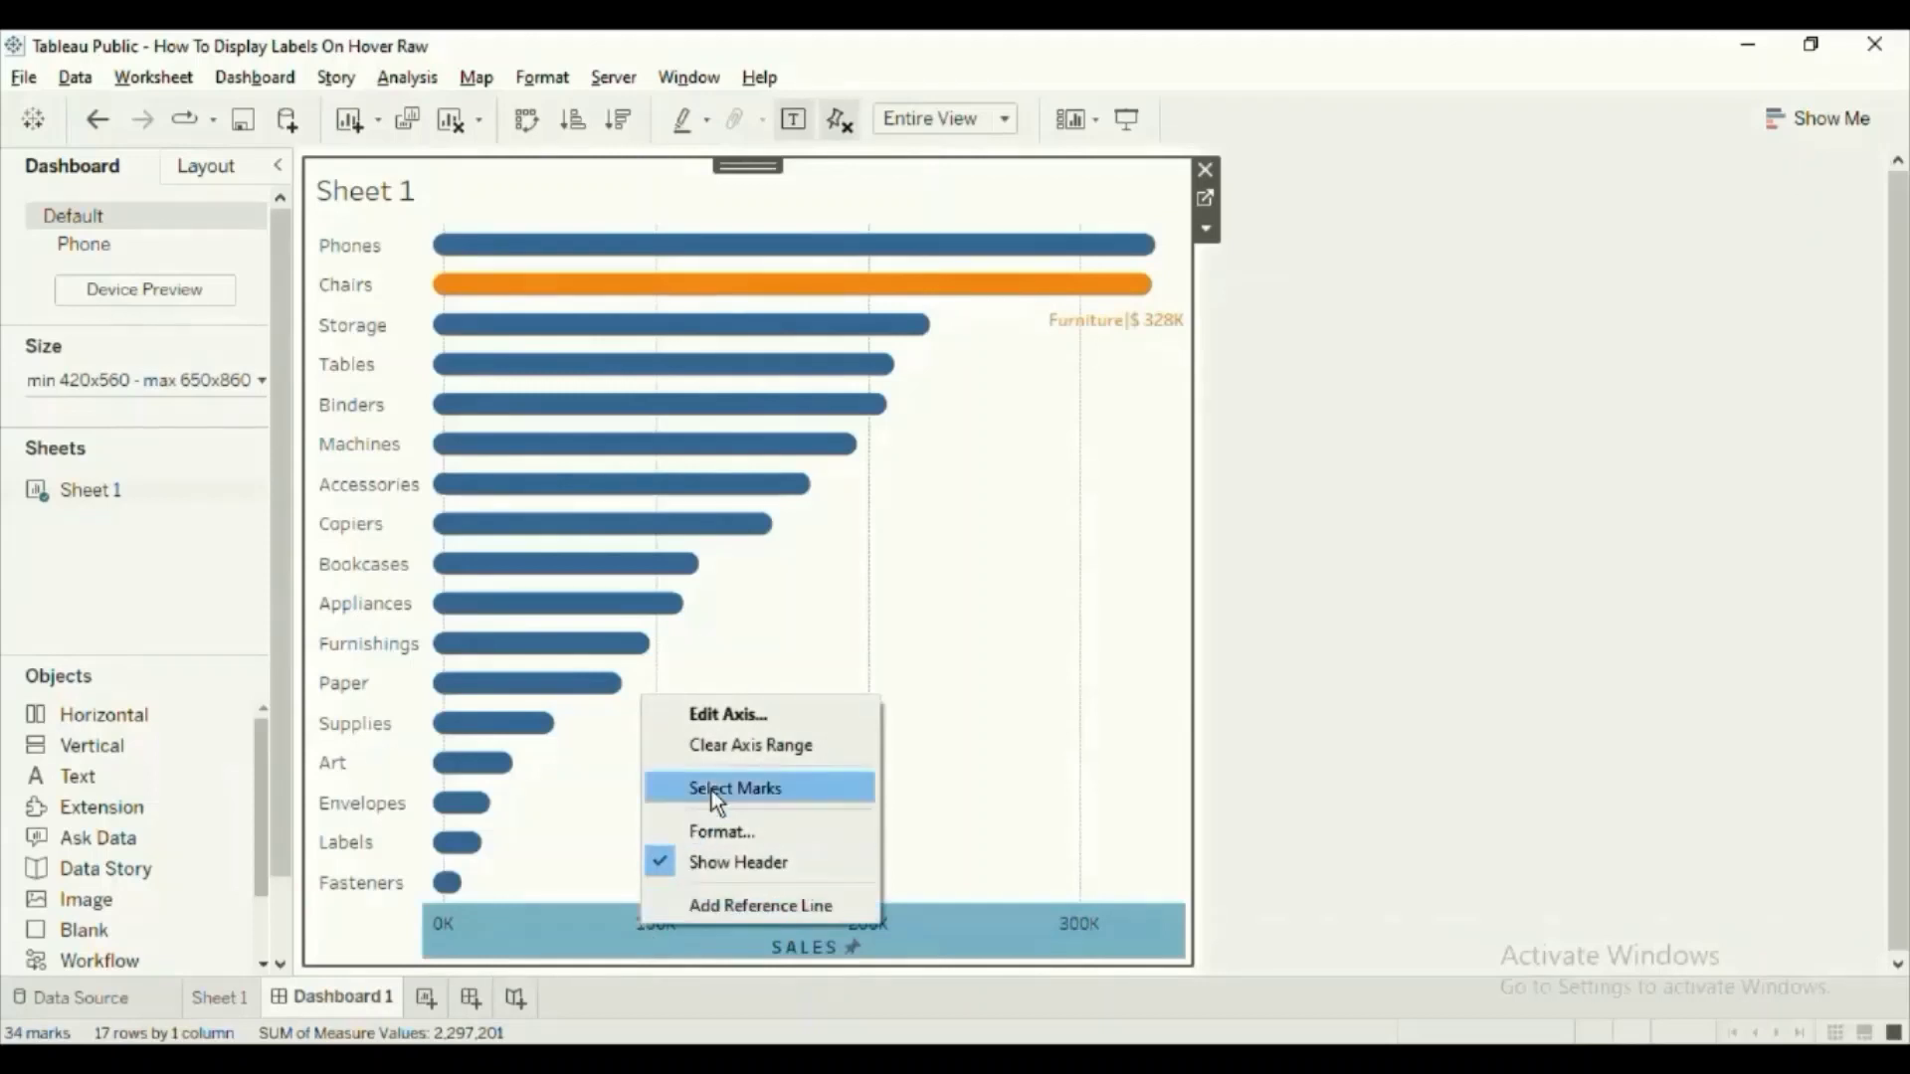
key(Escape)
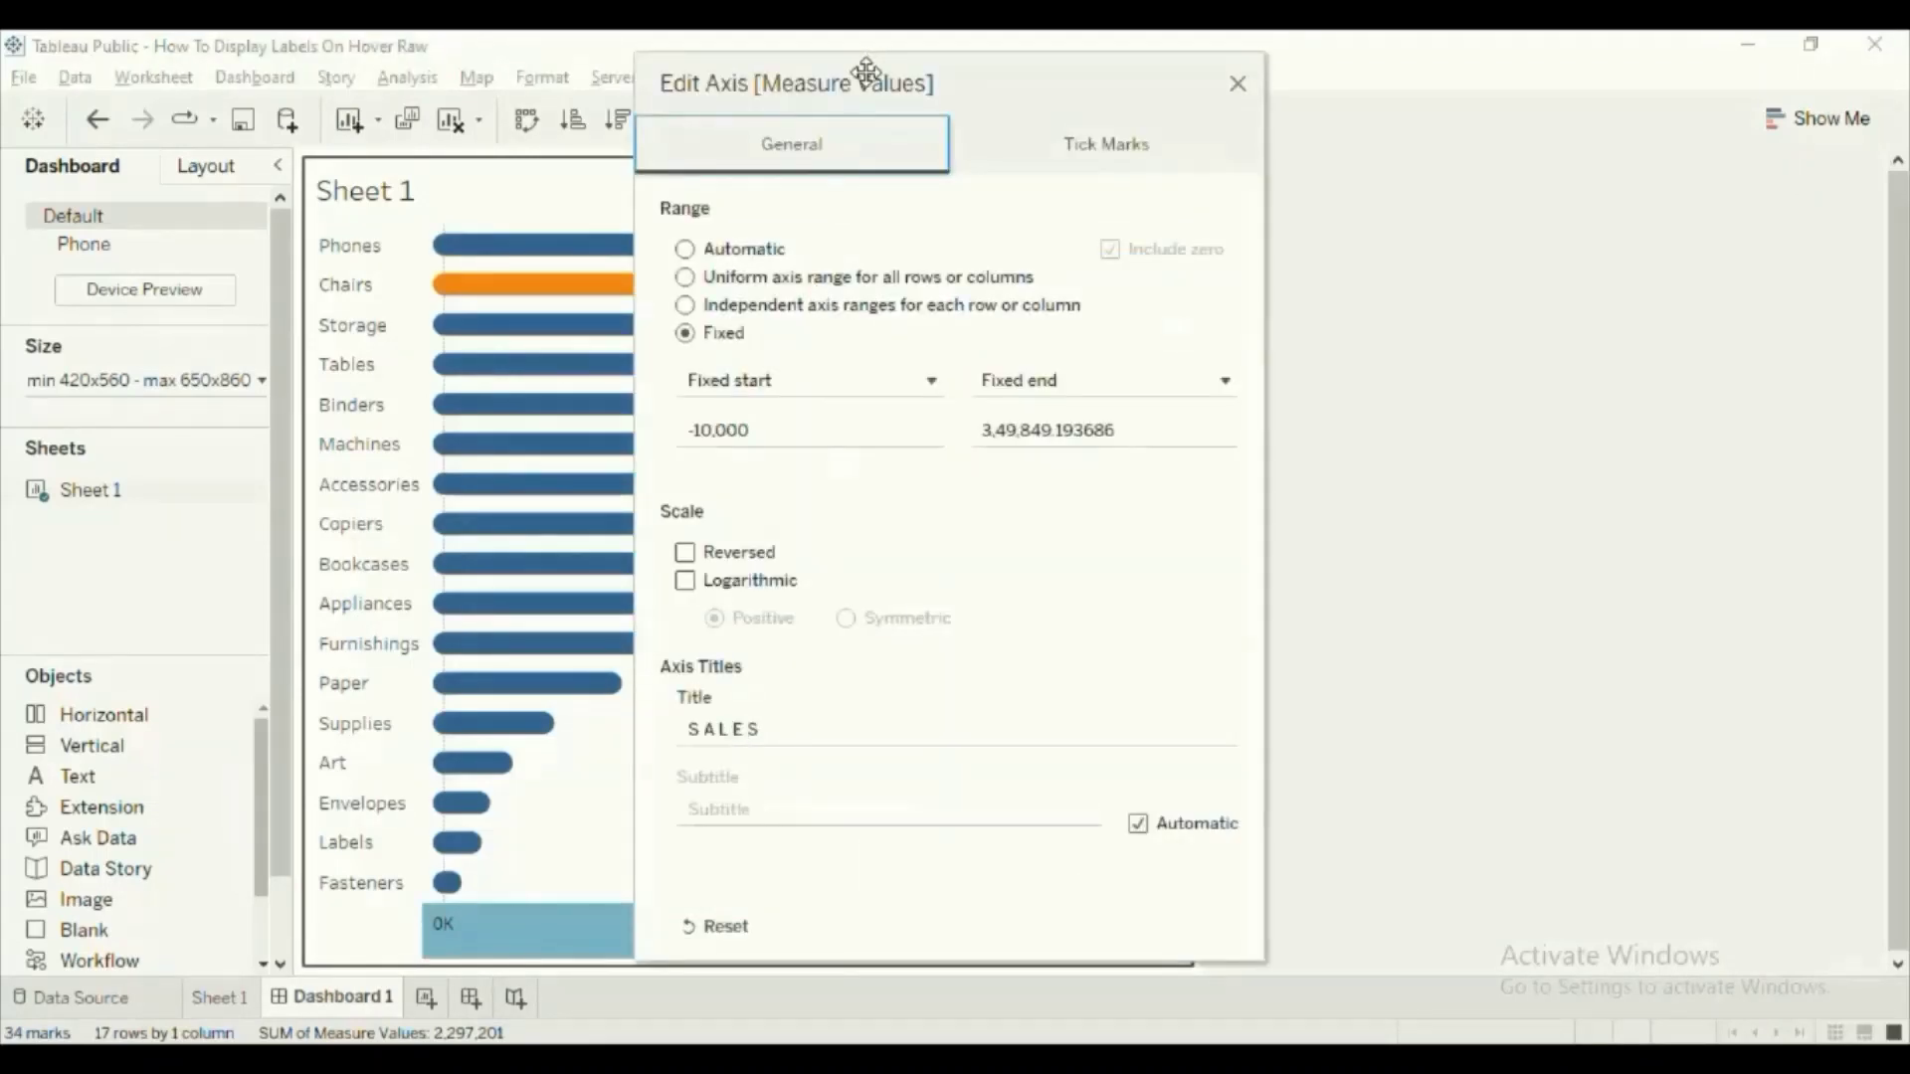
drag(866, 72, 449, 82)
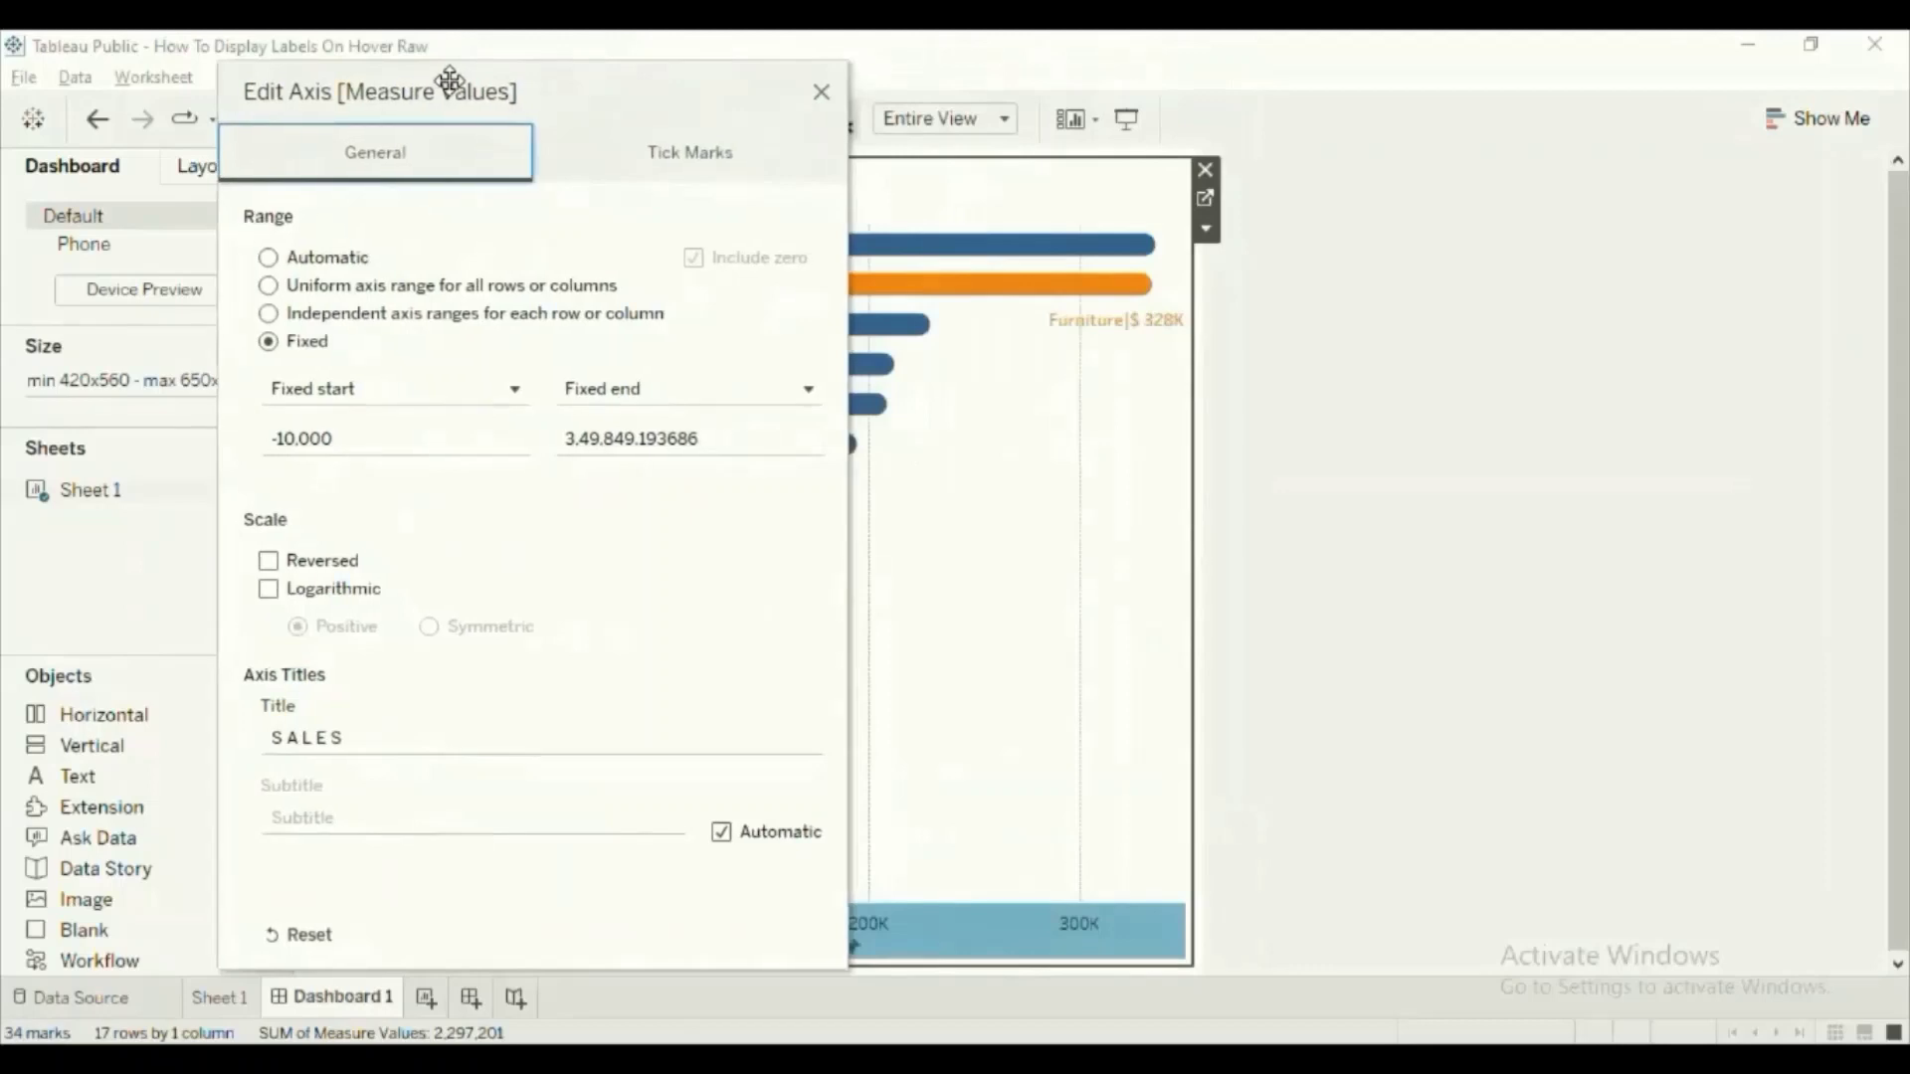
click(585, 440)
drag(611, 440, 623, 441)
text(40000)
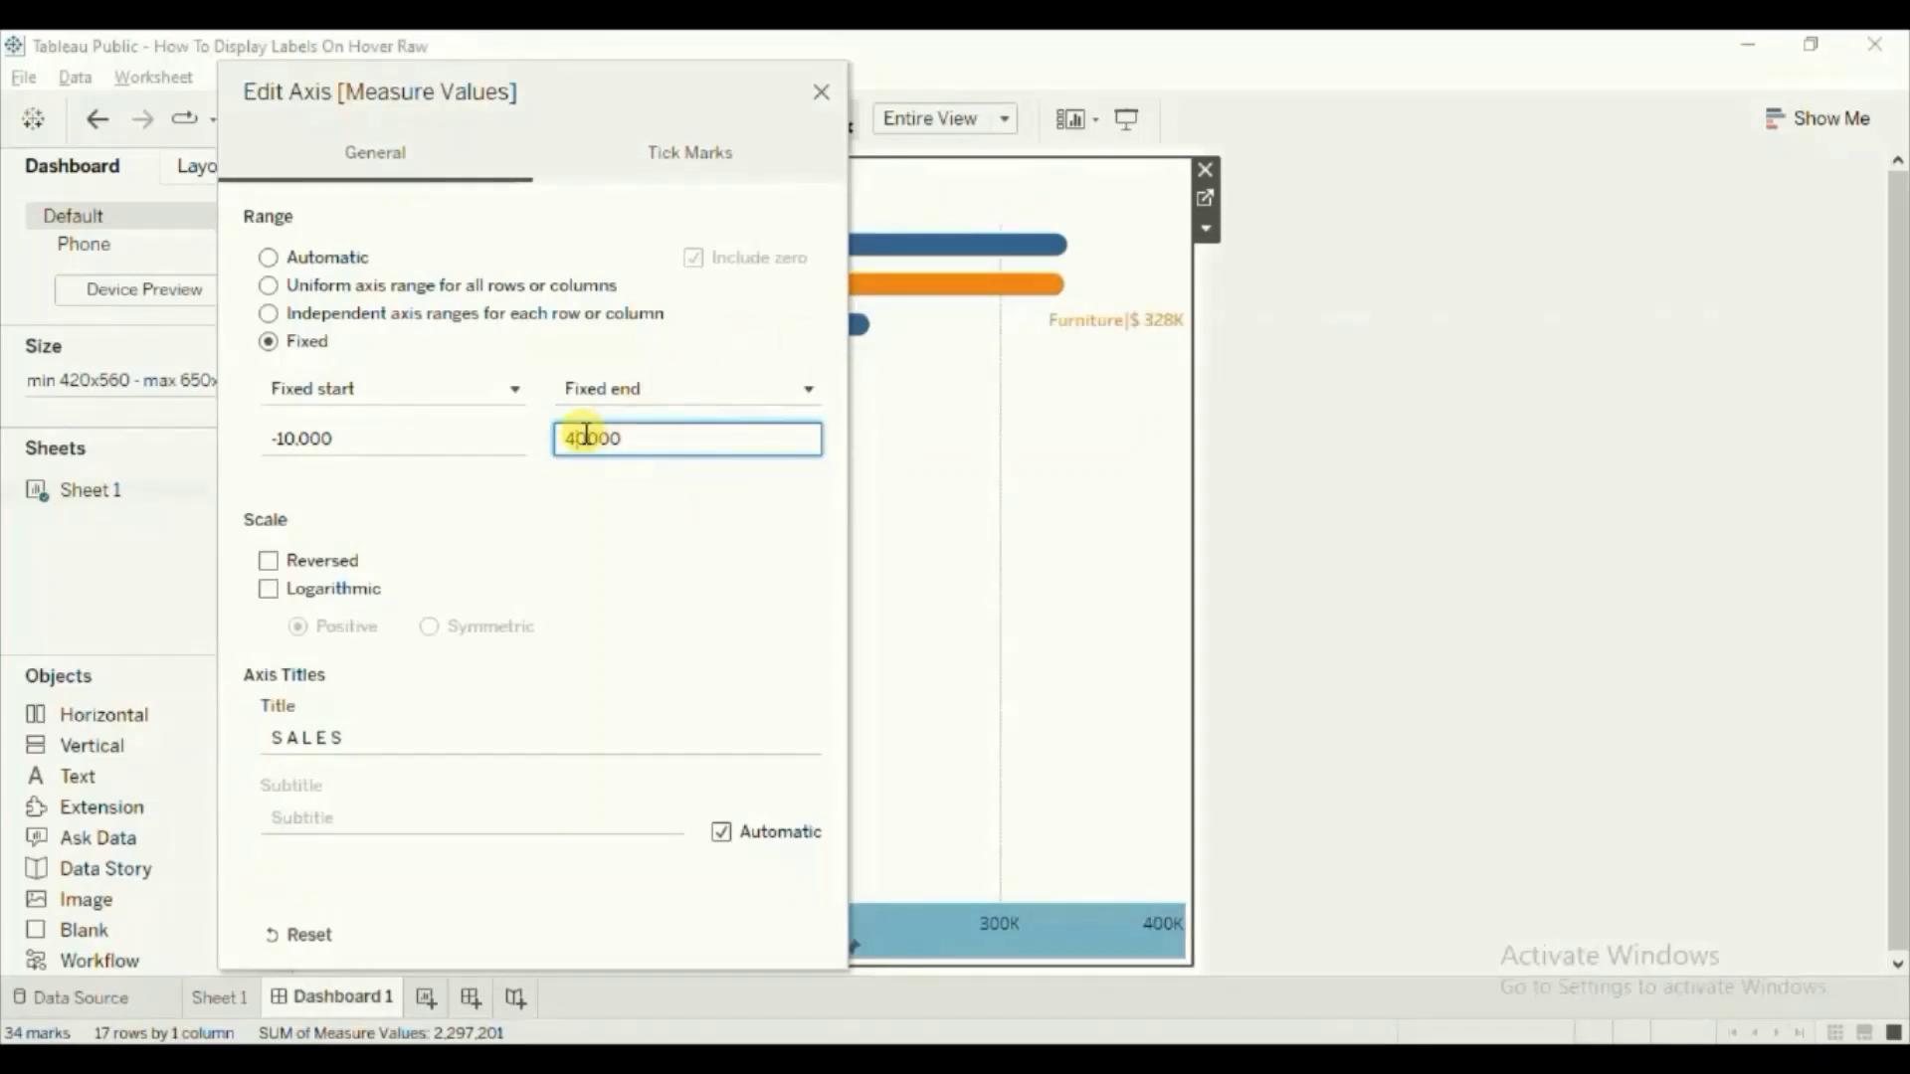
text(4)
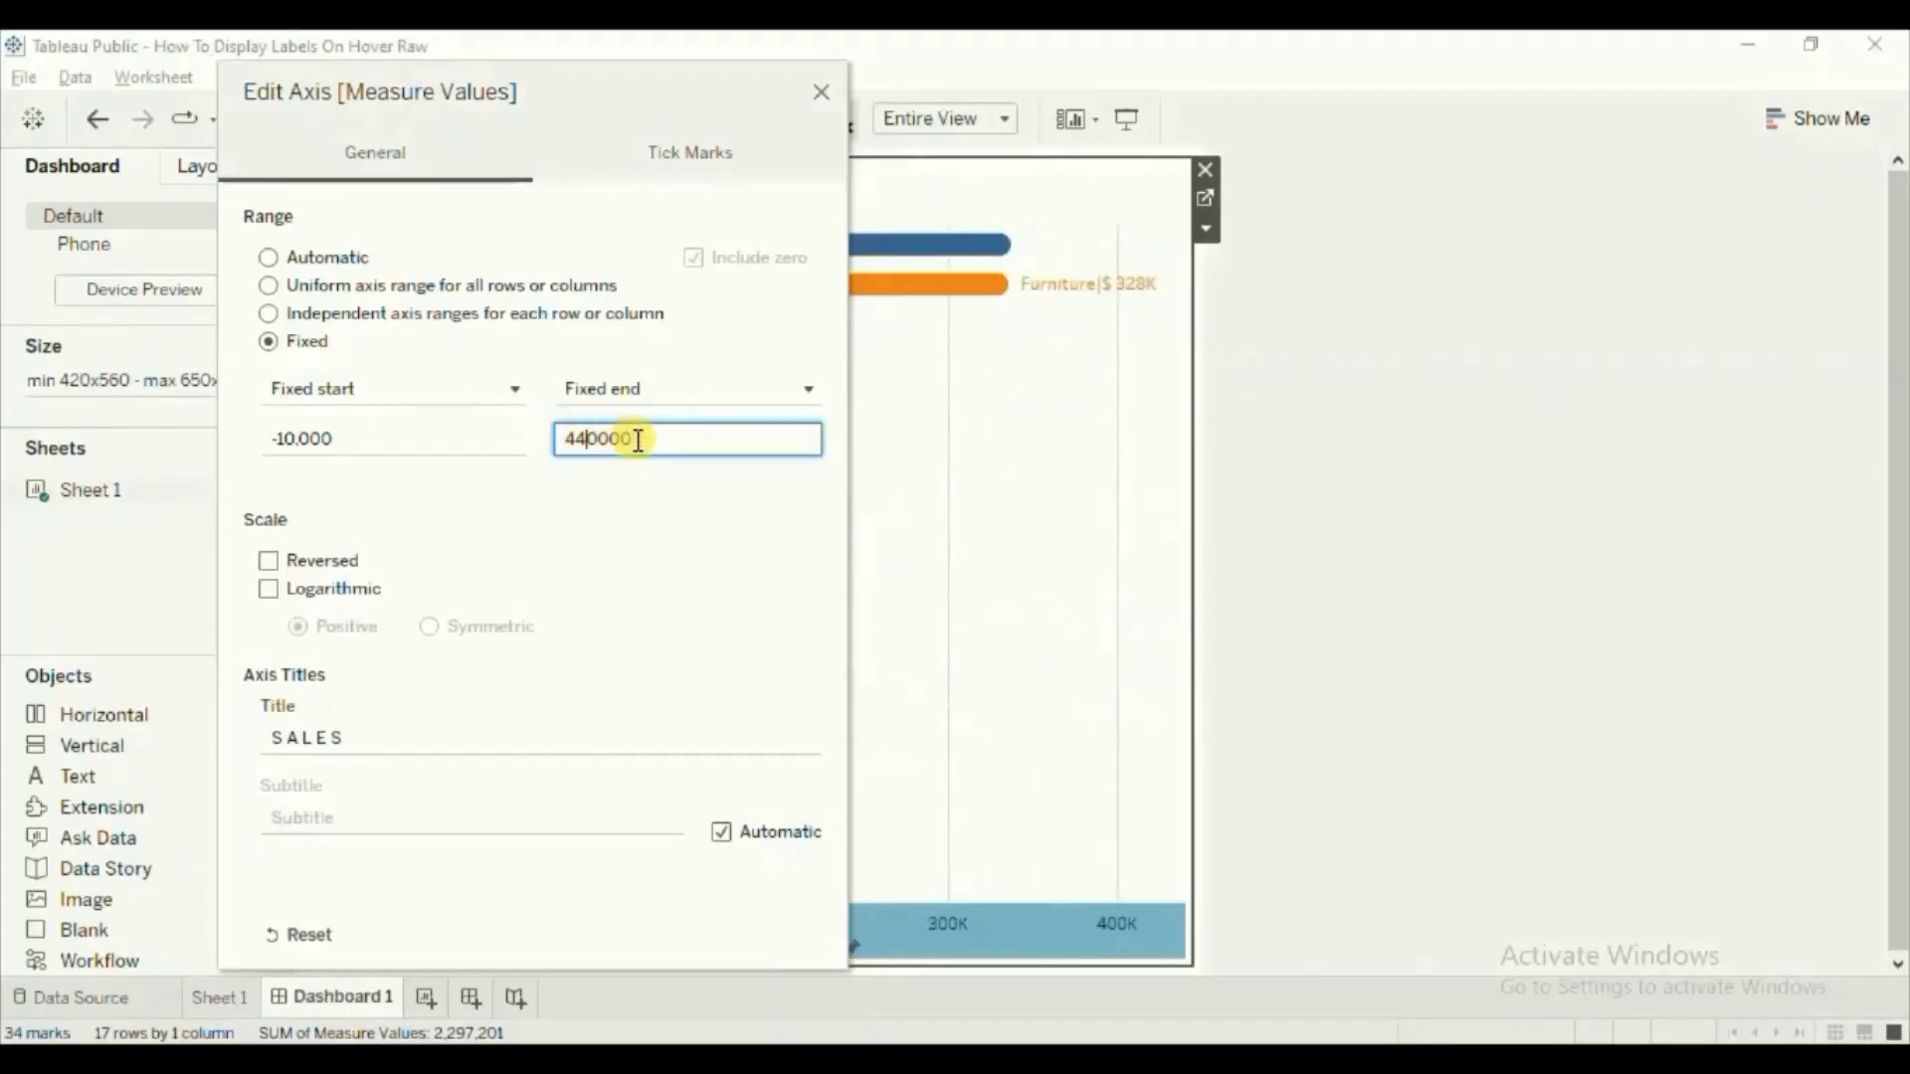
click(820, 92)
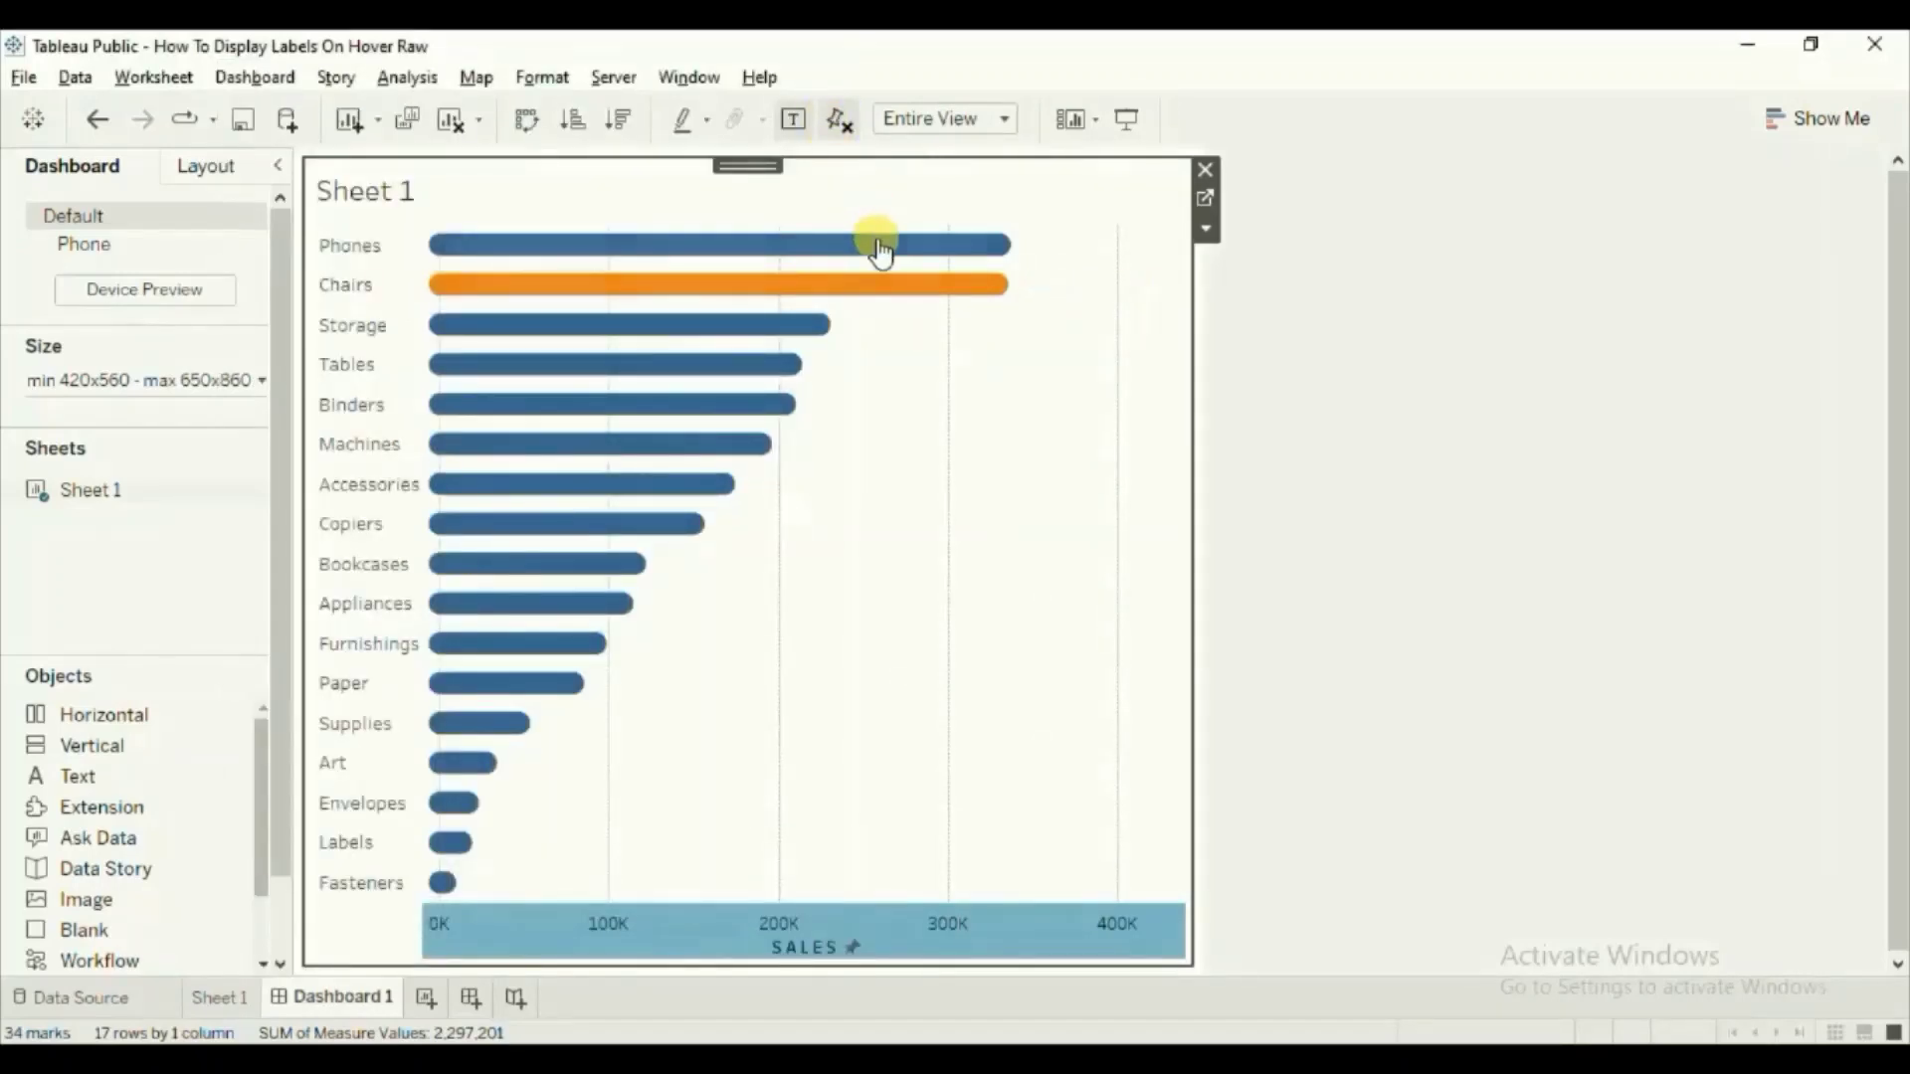
mouse_move(934, 254)
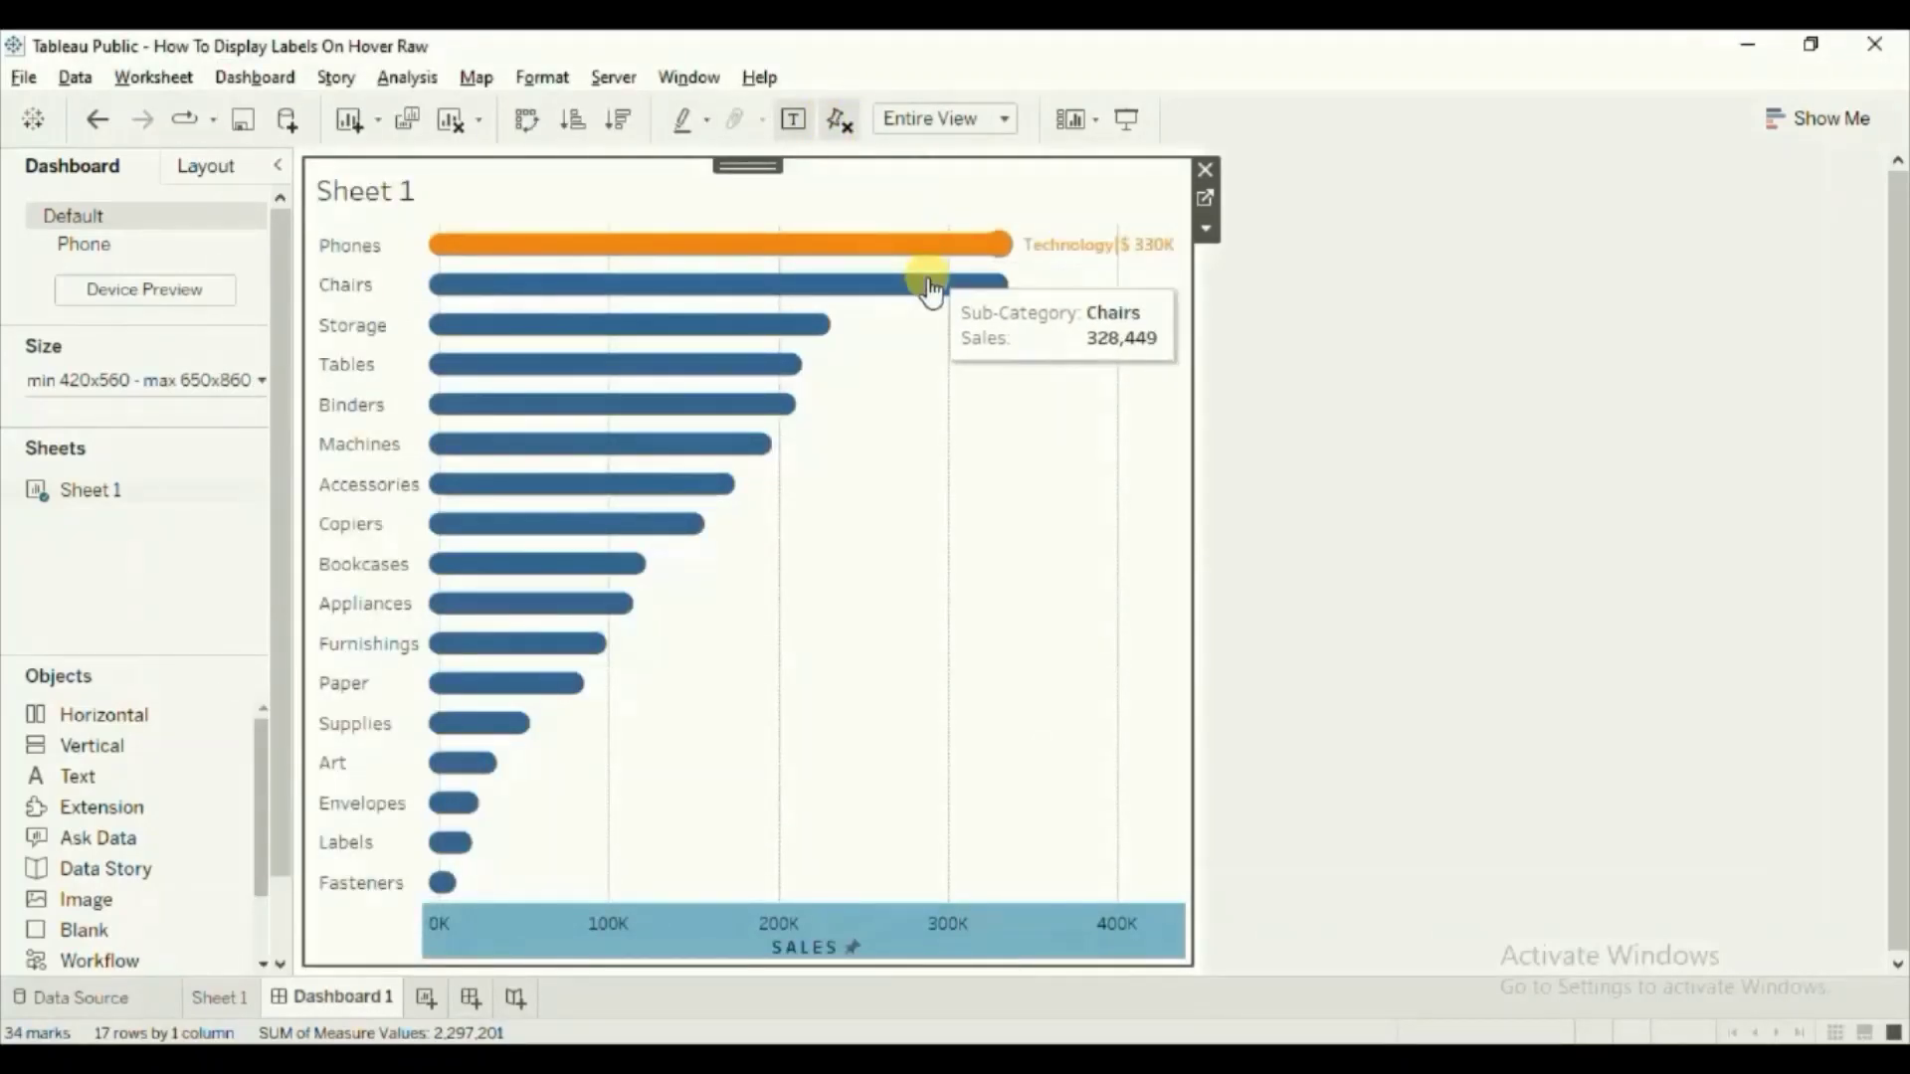